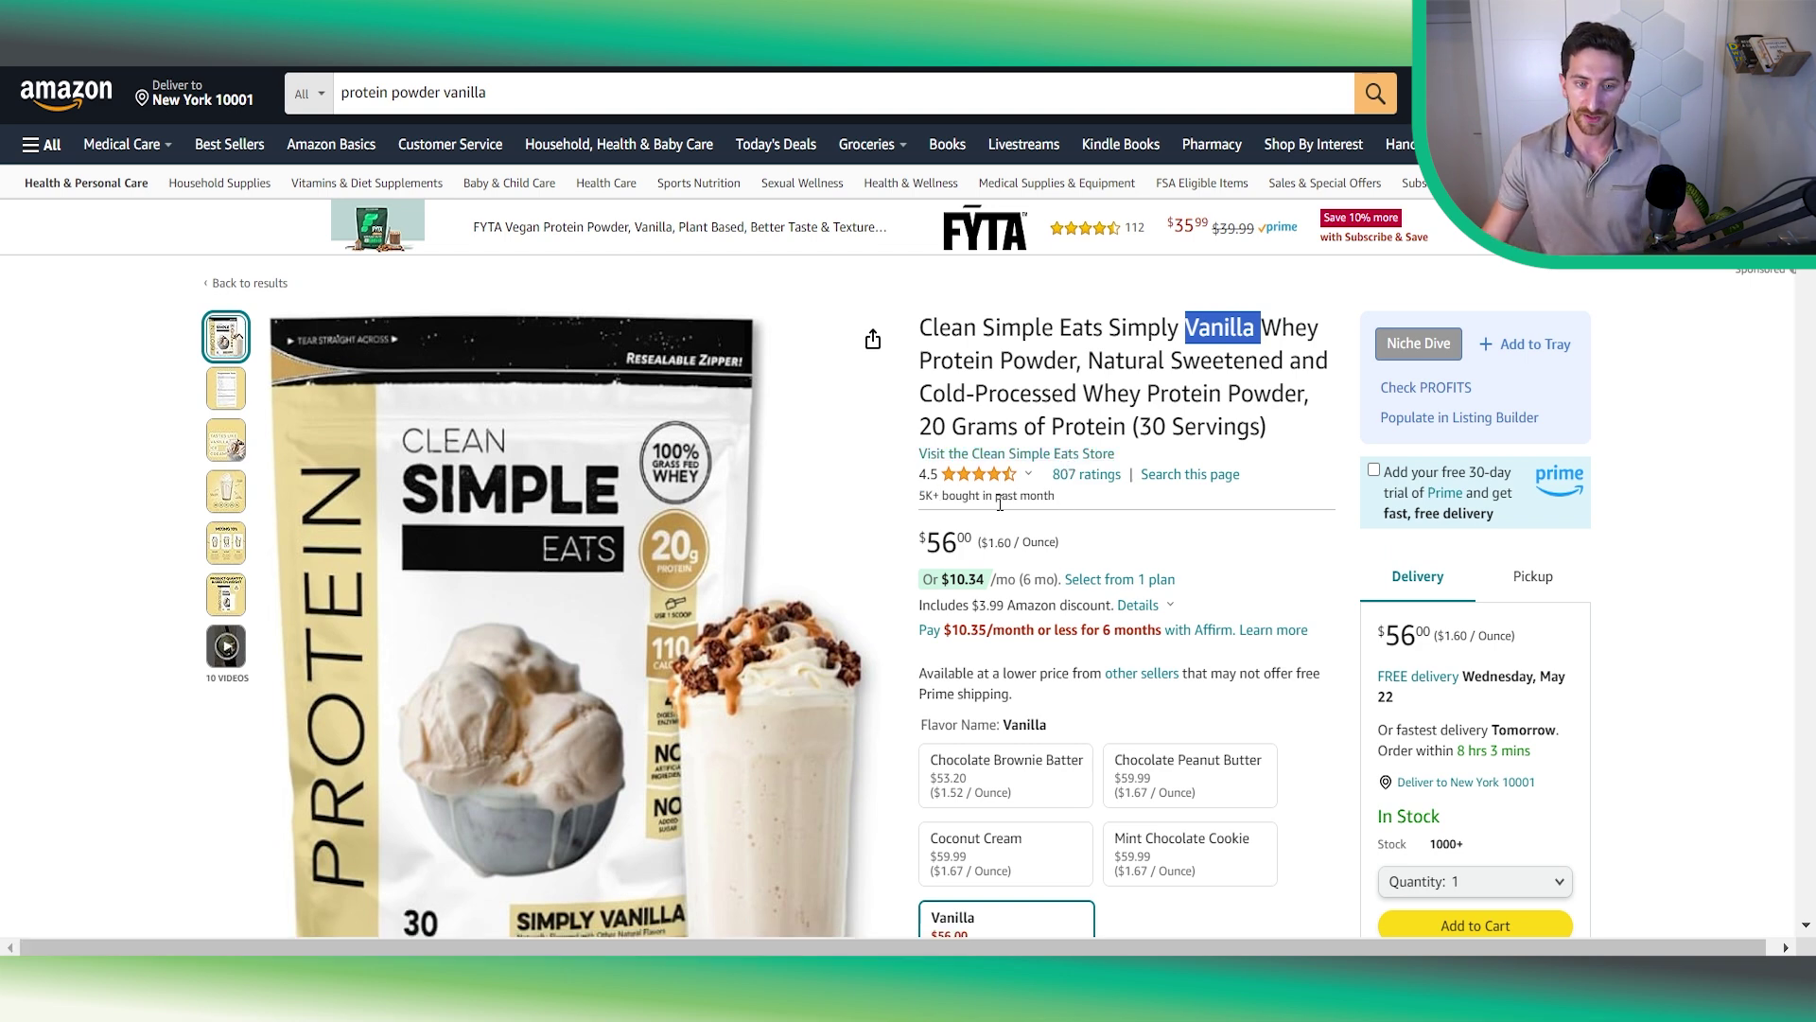
Step: Compare the Clean Simple Eats vanilla protein's purchases in the past month with those of other products in the search results
{"action": "left_click_drag", "start_coordinate": [918, 509], "coordinate": [1050, 520]}
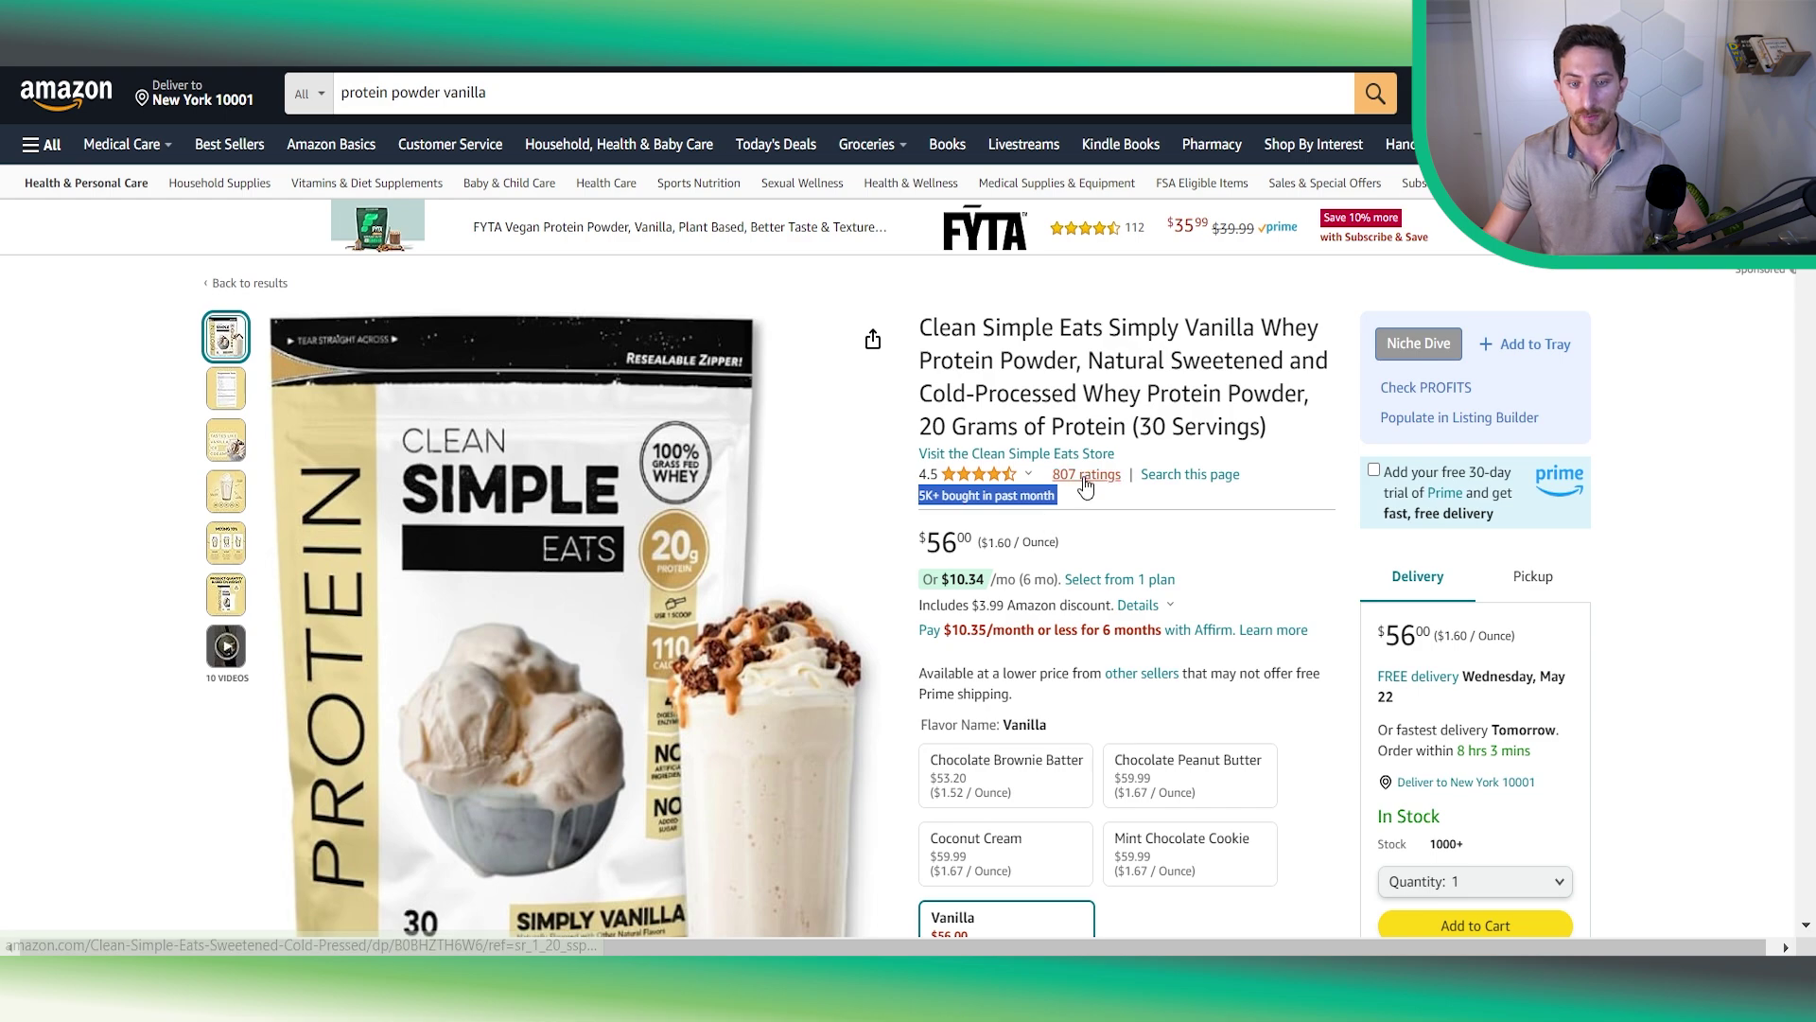
{"action": "key", "text": "alt+Left"}
{"action": "scroll", "coordinate": [1655, 491], "scroll_direction": "down", "scroll_amount": 6}
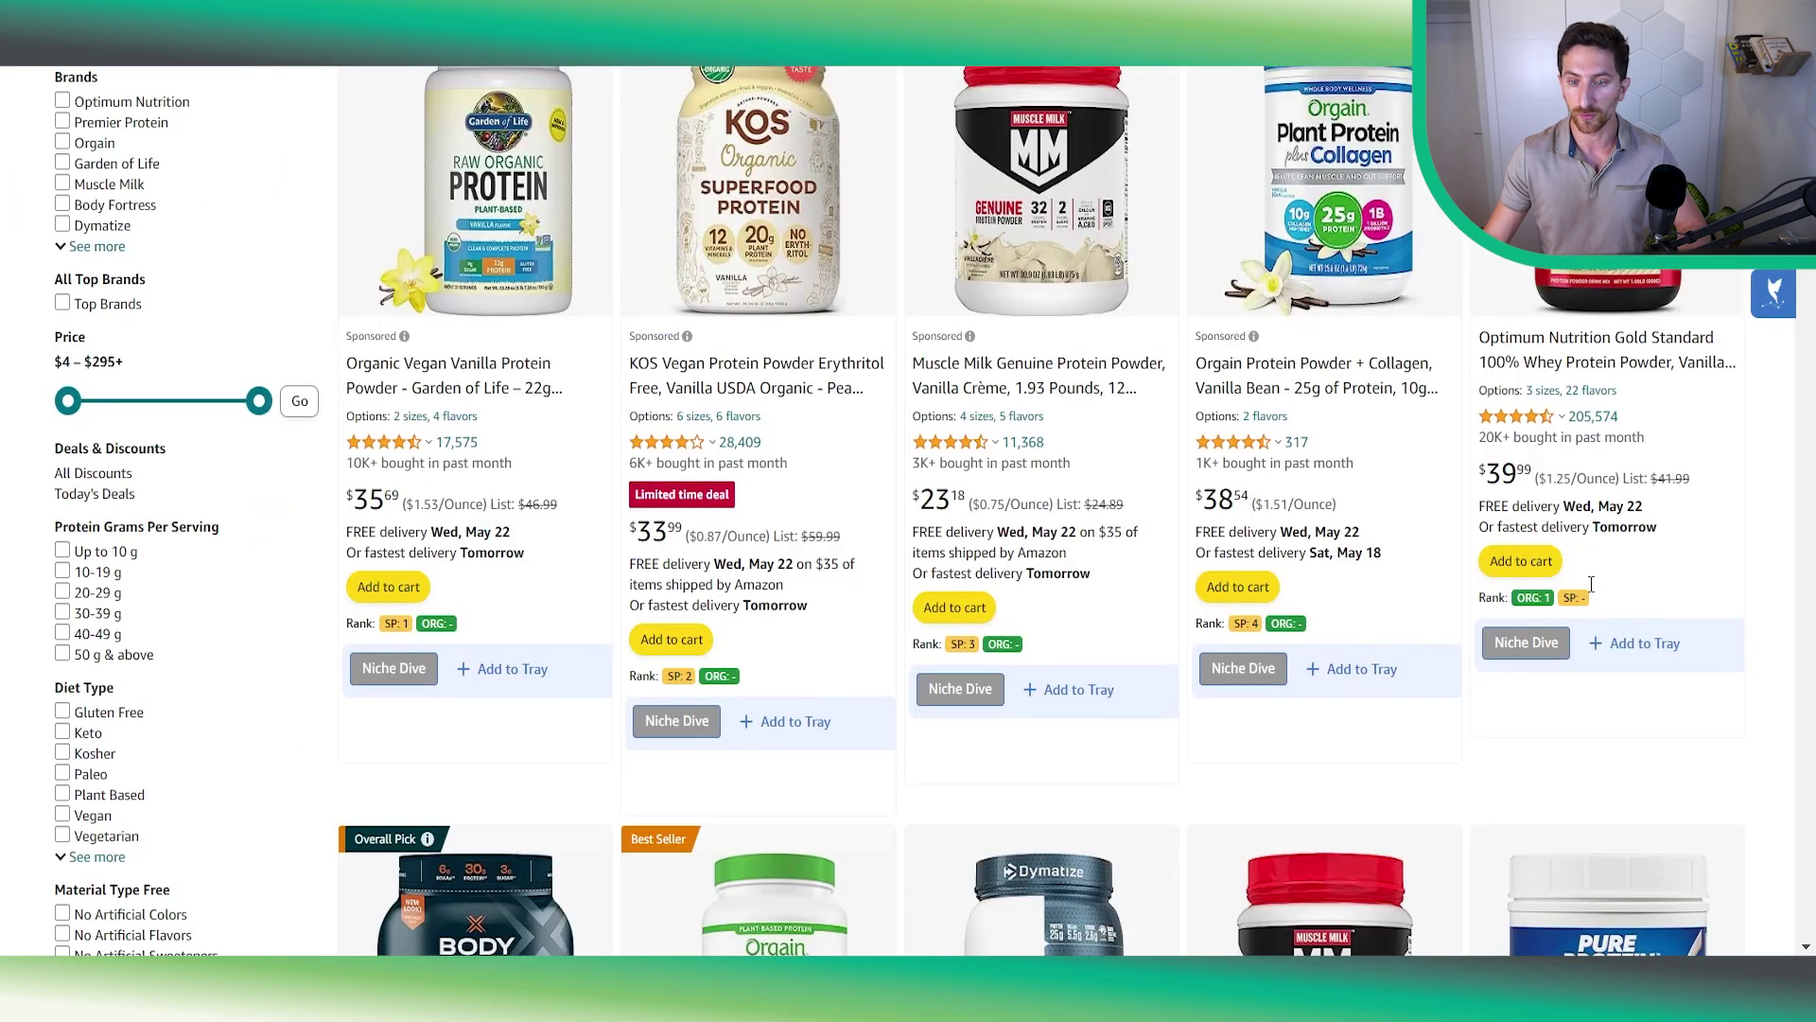
{"action": "scroll", "coordinate": [1609, 454], "scroll_direction": "down", "scroll_amount": 6}
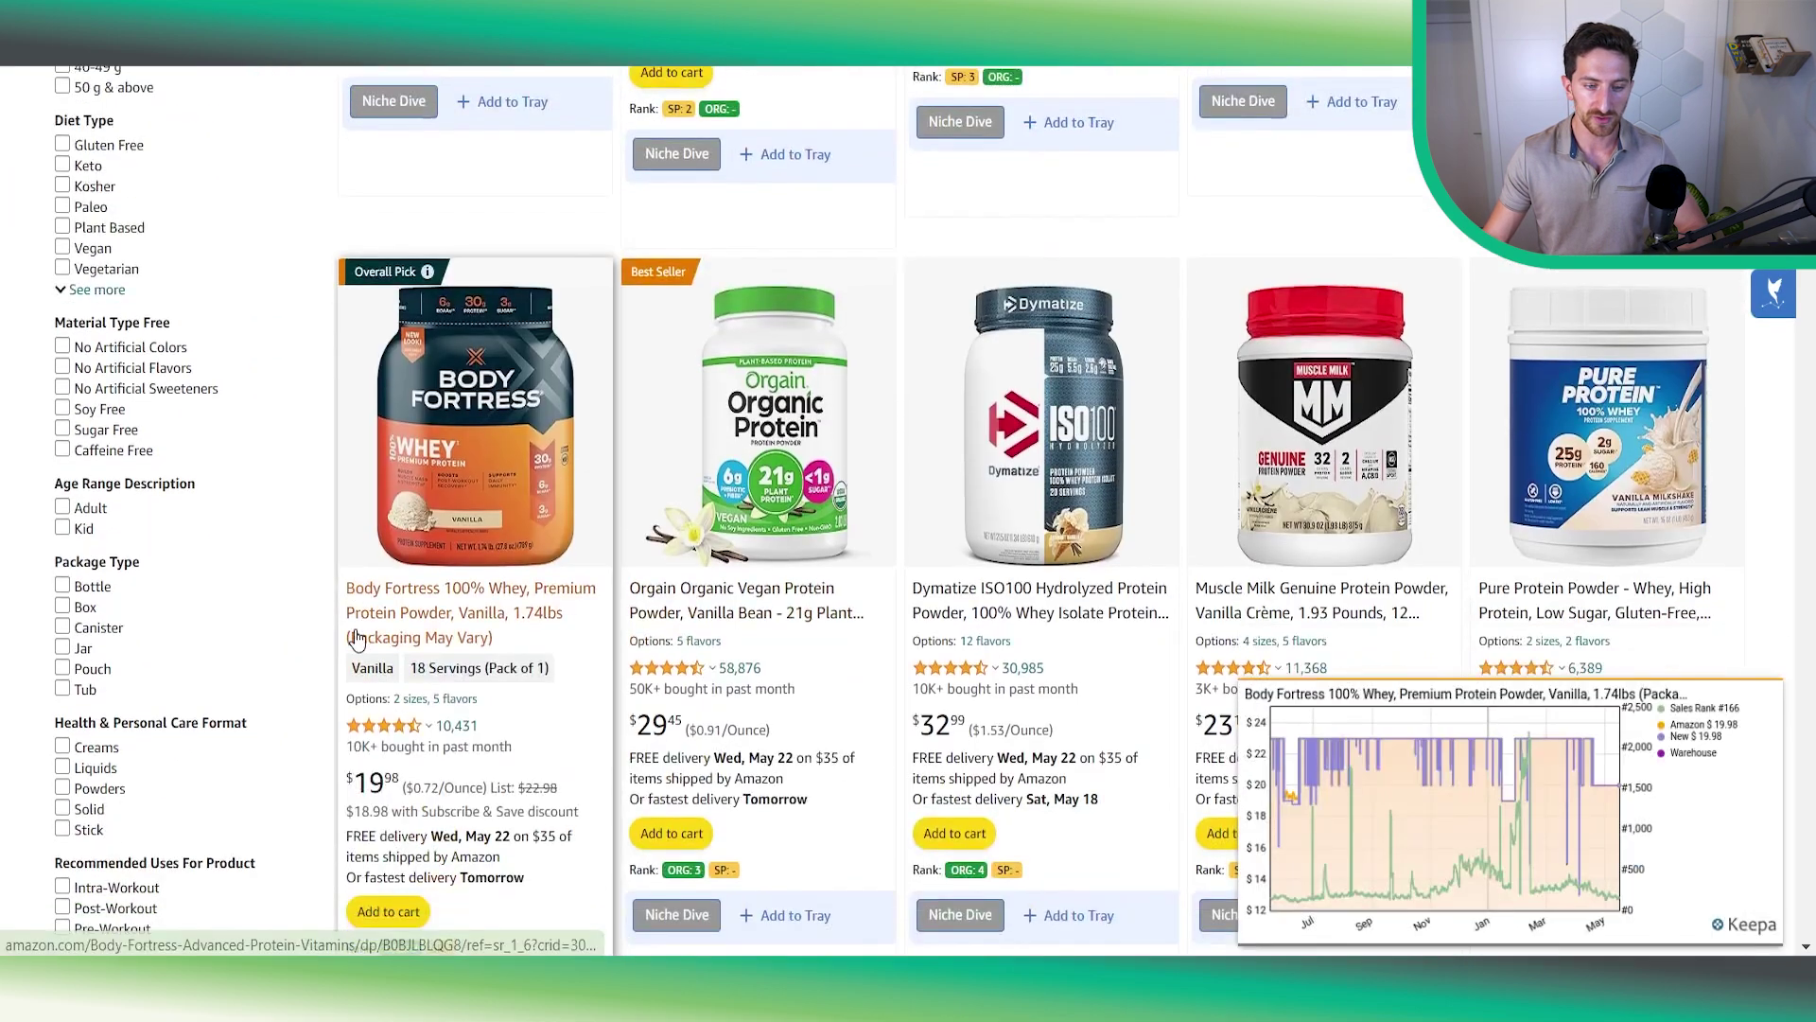
{"action": "key", "text": "alt+Right"}
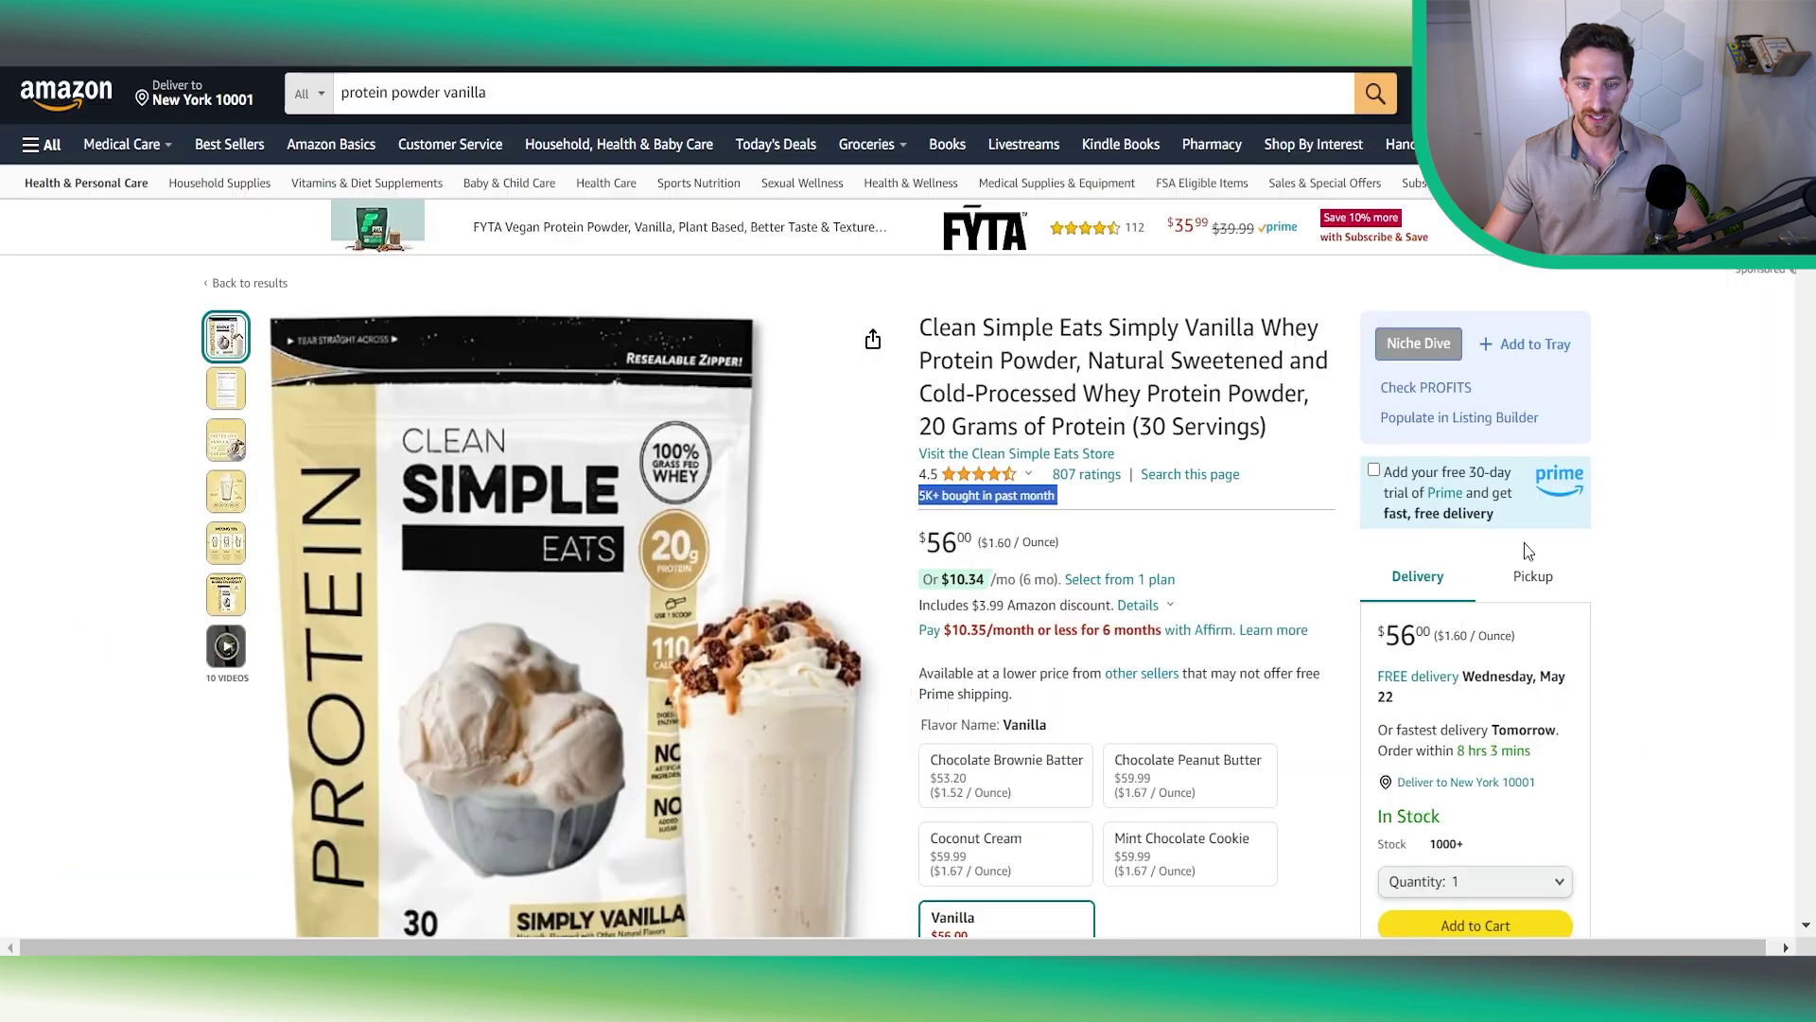
Step: View the Clean Simple Eats product's Keepa price and sales rank history over the past year
{"action": "scroll", "coordinate": [1172, 563], "scroll_direction": "down", "scroll_amount": 8}
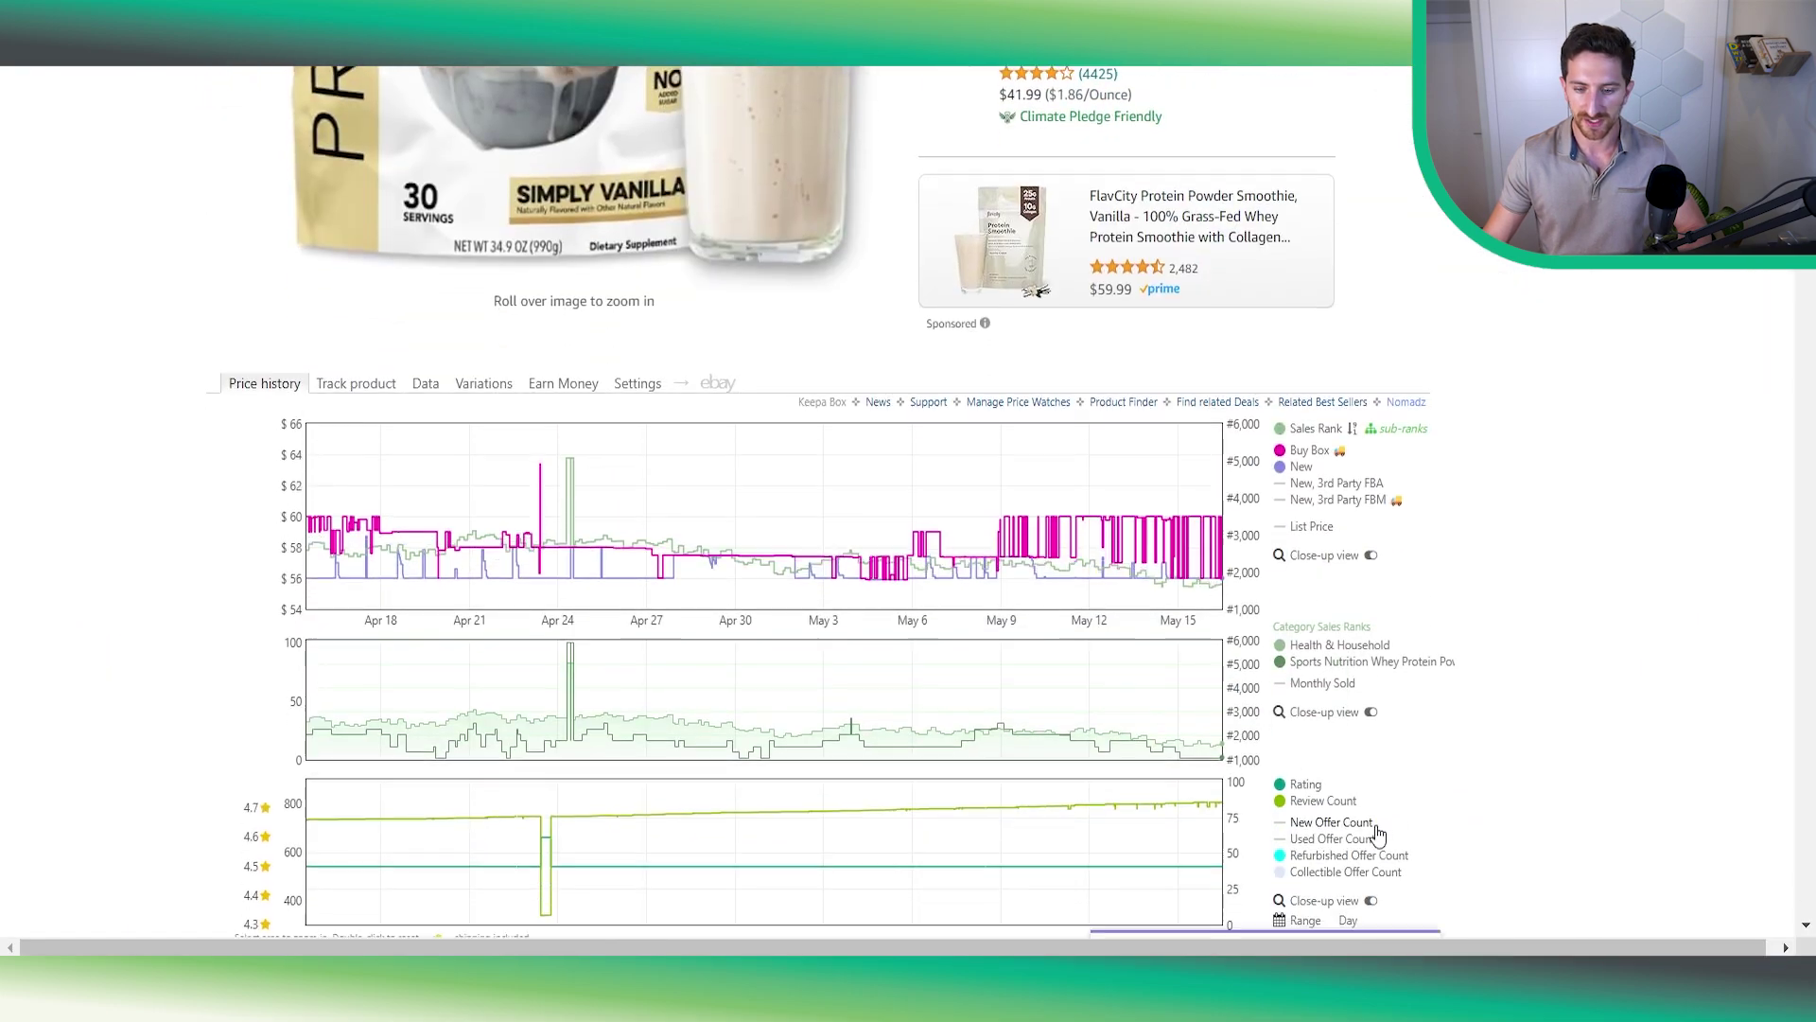
{"action": "left_click", "coordinate": [1351, 739]}
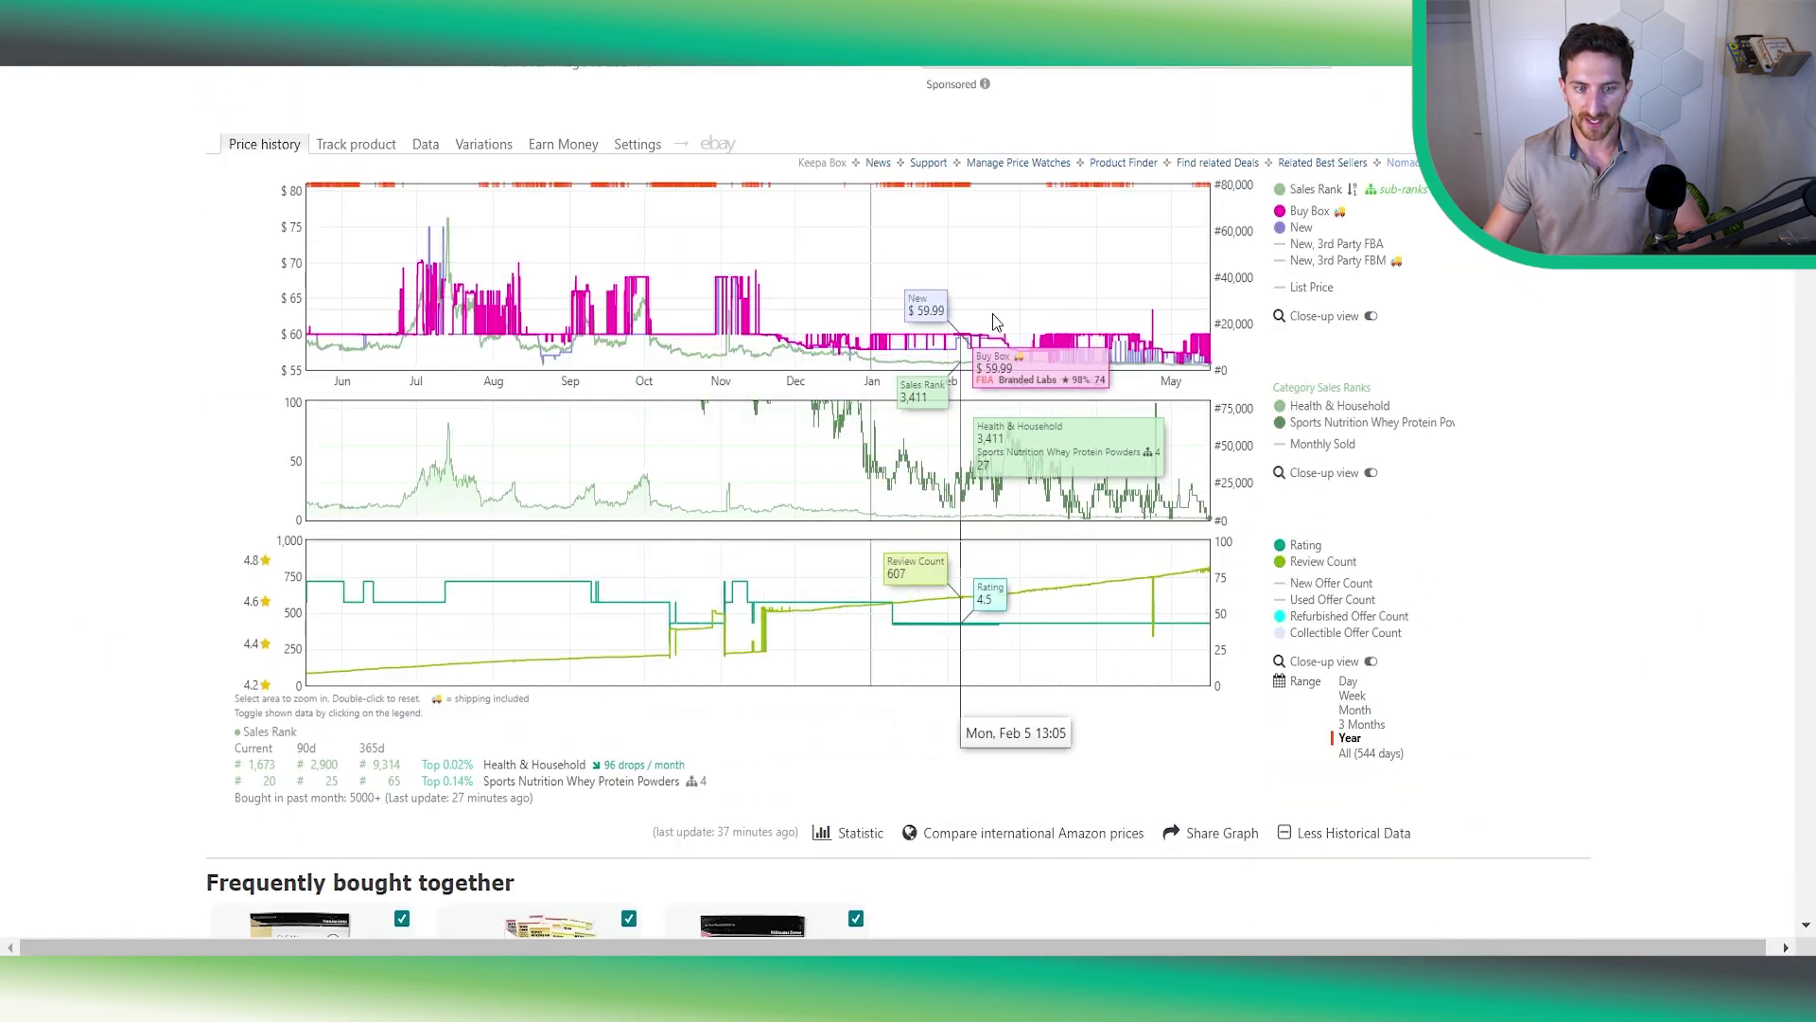
{"action": "scroll", "coordinate": [1197, 350], "scroll_direction": "up", "scroll_amount": 10}
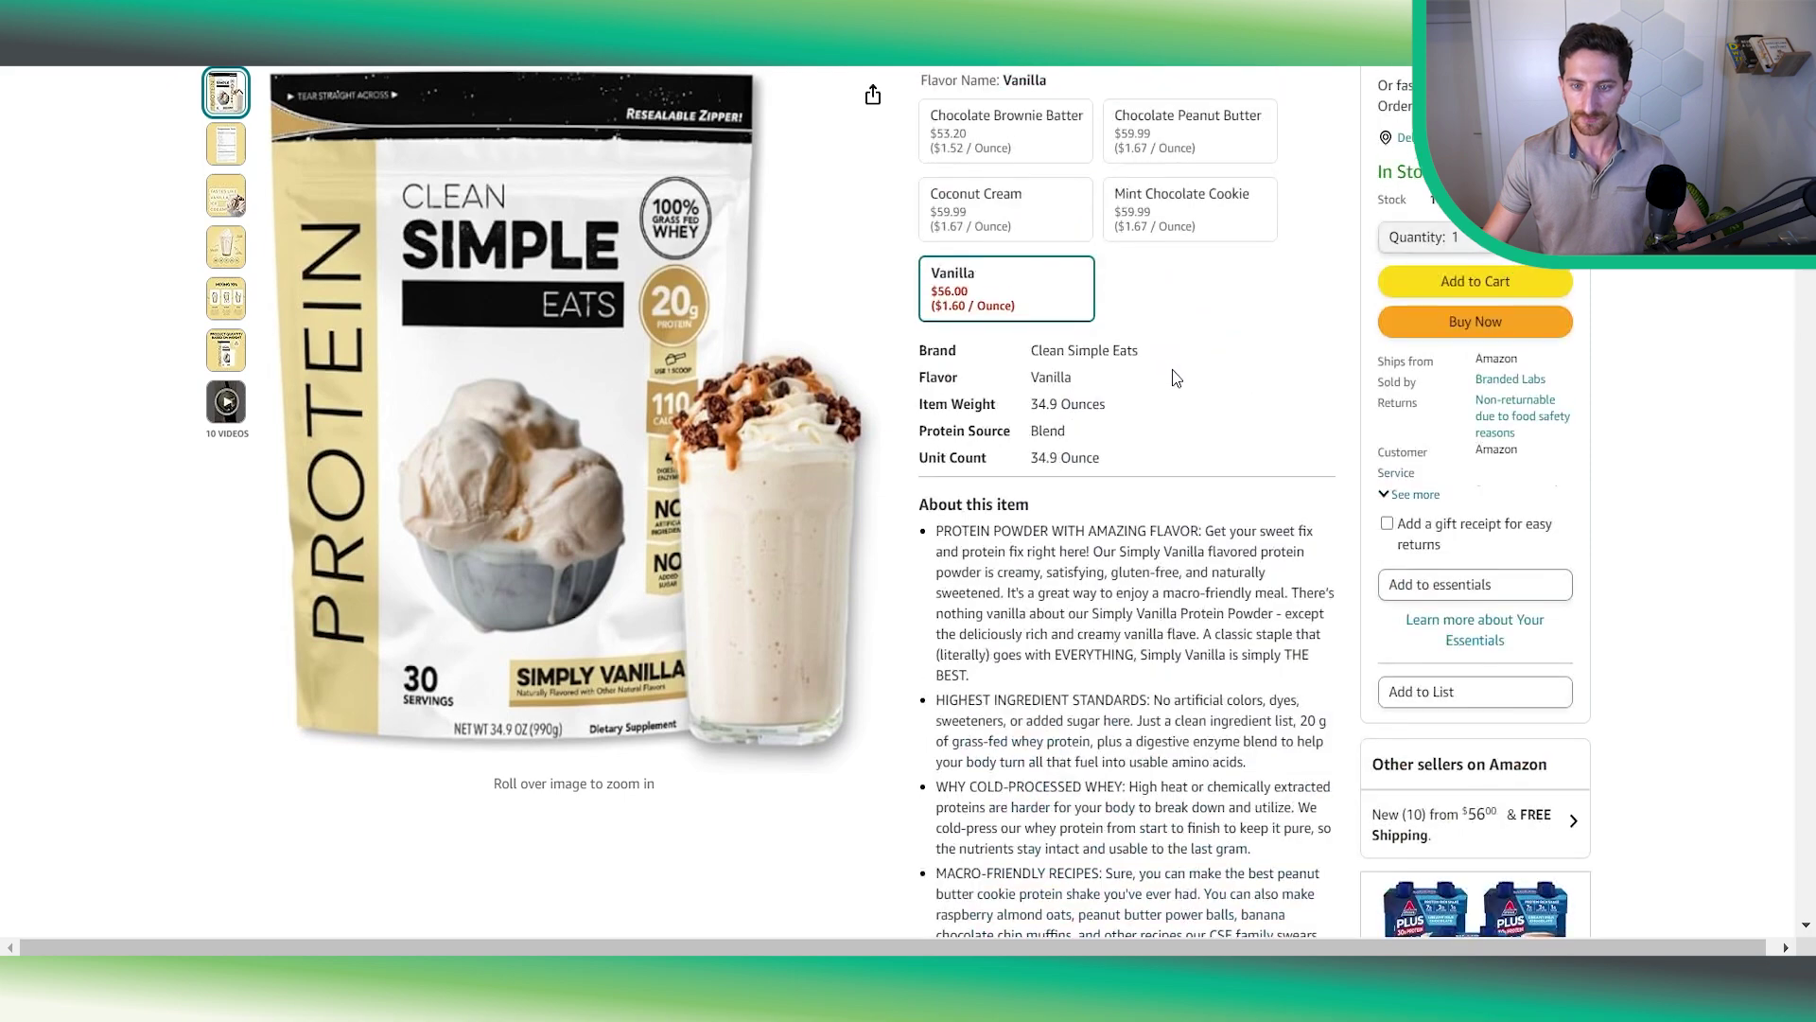
{"action": "scroll", "coordinate": [1150, 409], "scroll_direction": "up", "scroll_amount": 2}
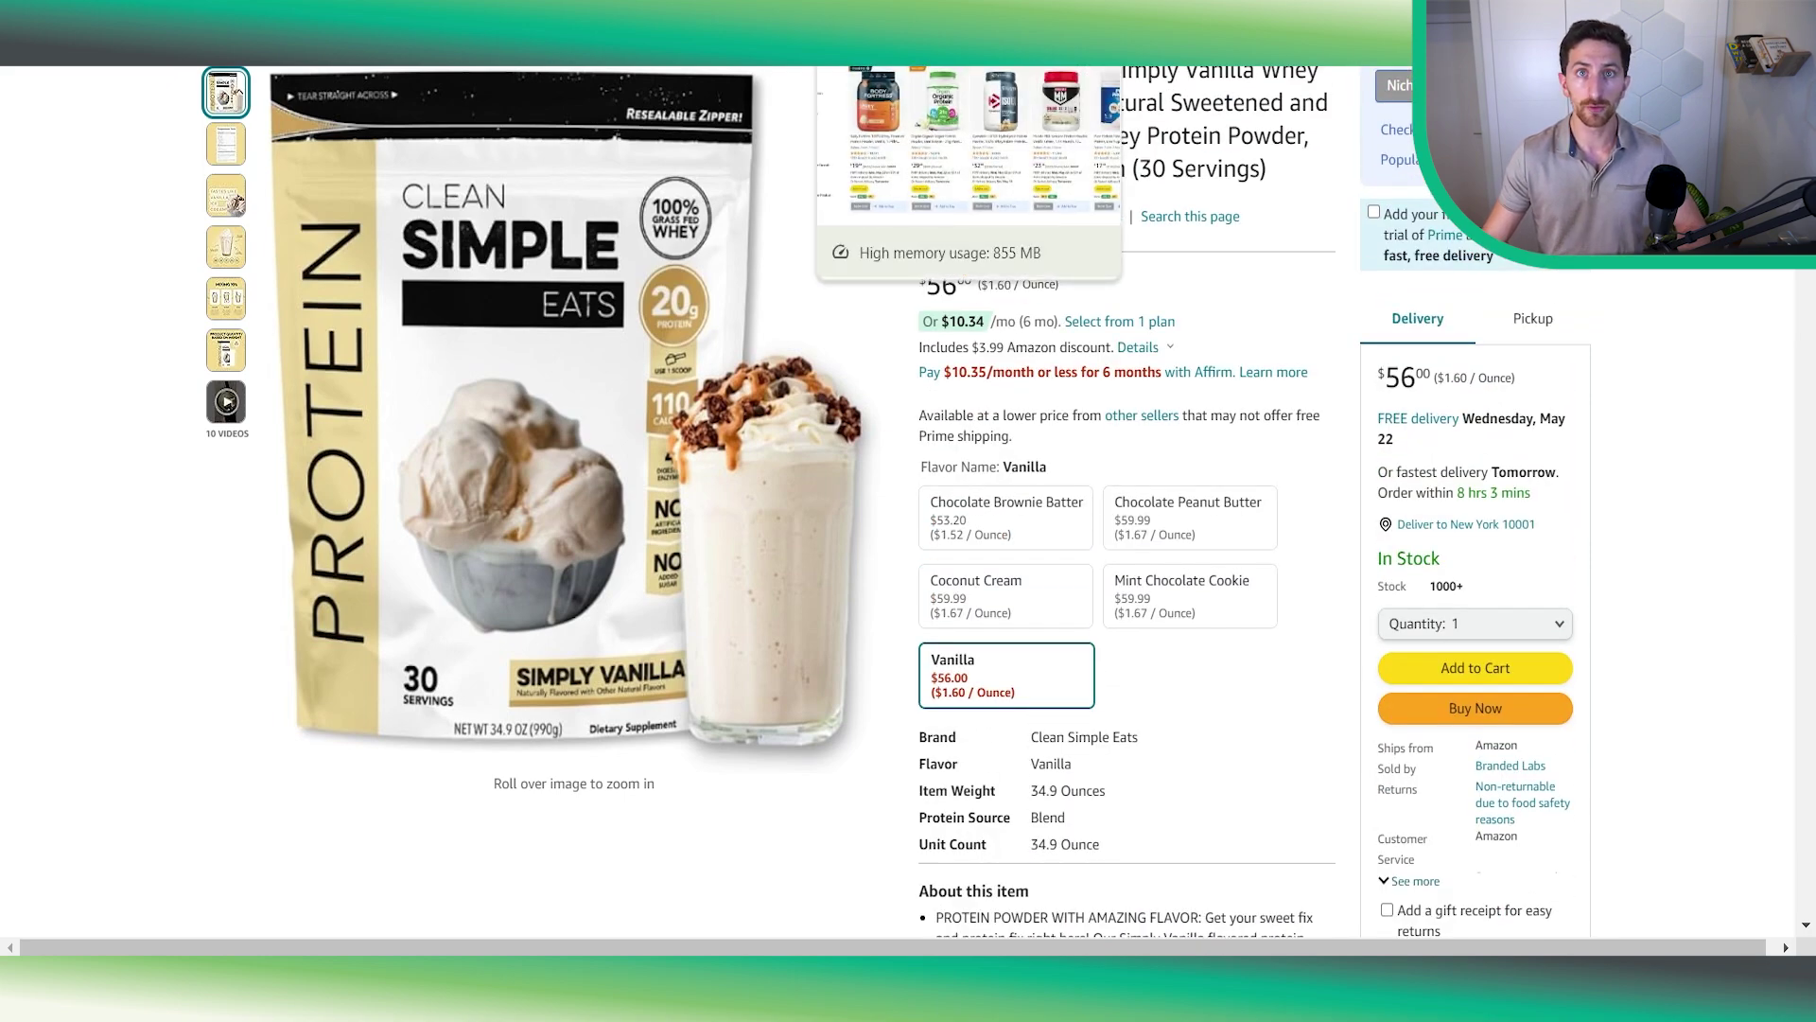
Step: Switch to the open "protein powder vanilla" search results and return to the start of the list
{"action": "left_click", "coordinate": [875, 38]}
{"action": "scroll", "coordinate": [1095, 610], "scroll_direction": "up", "scroll_amount": 5}
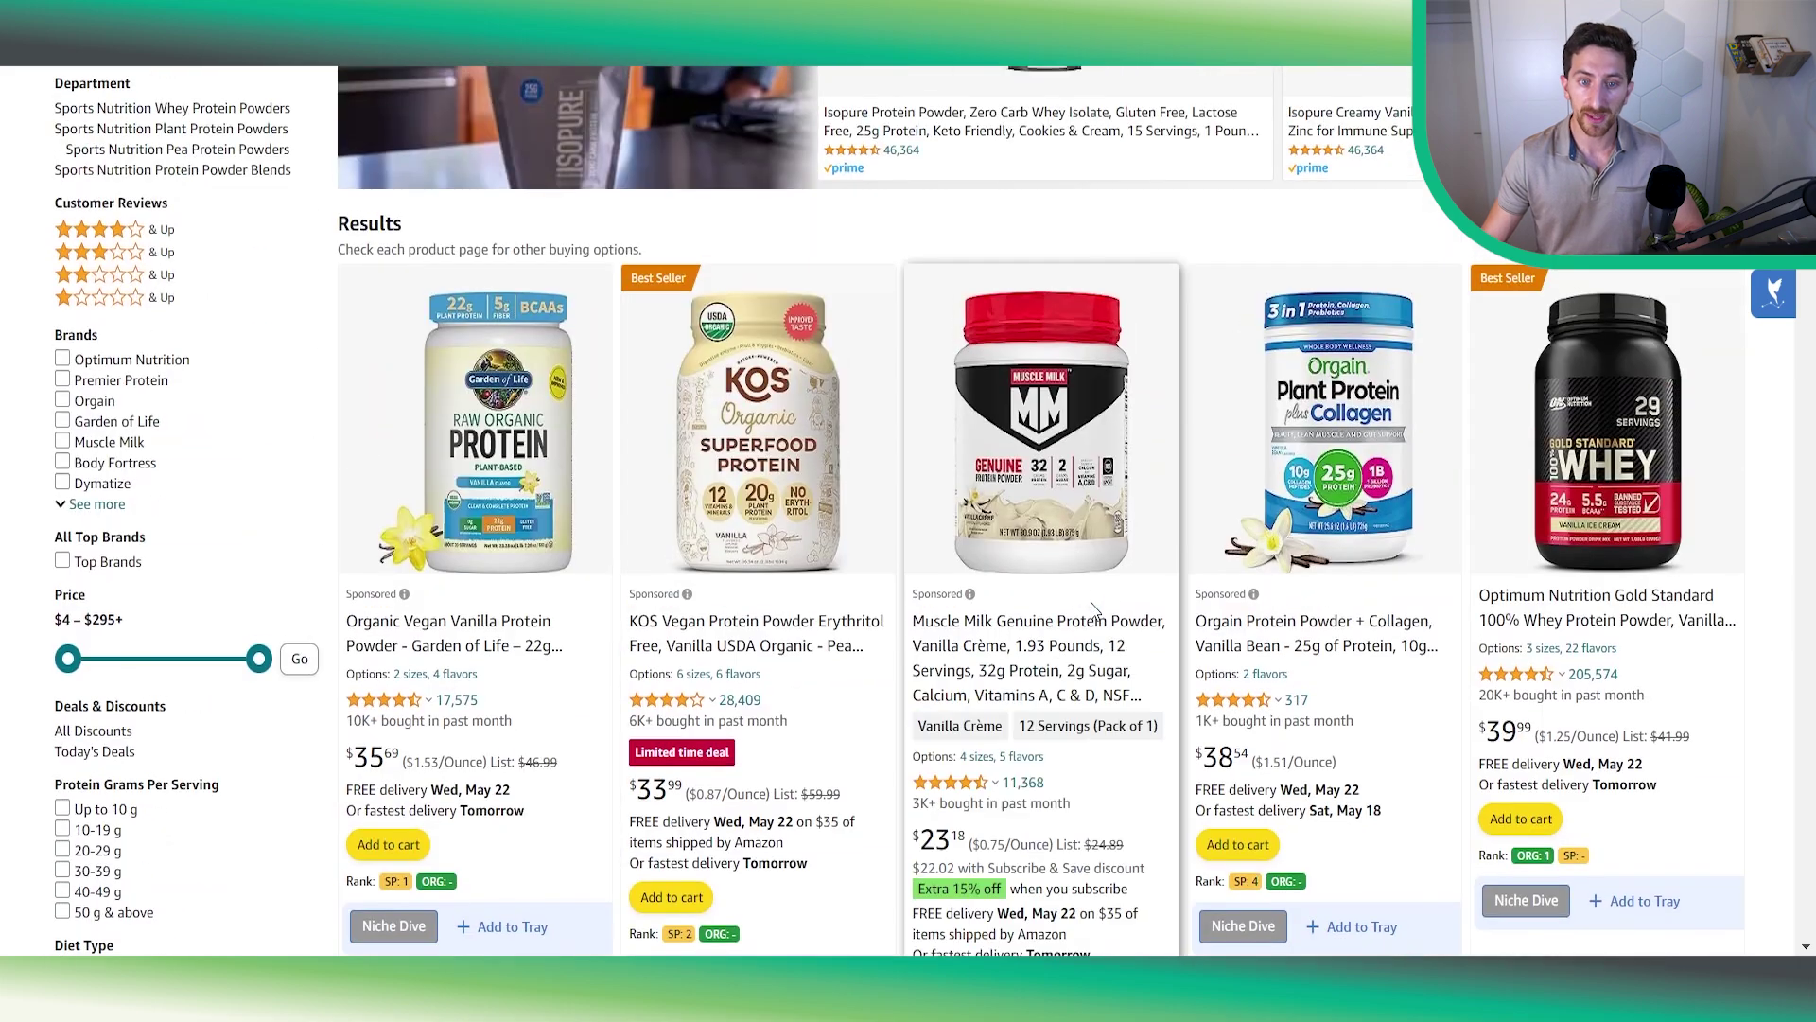
{"action": "scroll", "coordinate": [1094, 610], "scroll_direction": "up", "scroll_amount": 4}
Step: View the Data Dive extension's Chrome Web Store page and return to the Amazon search results
{"action": "mouse_move", "coordinate": [840, 163]}
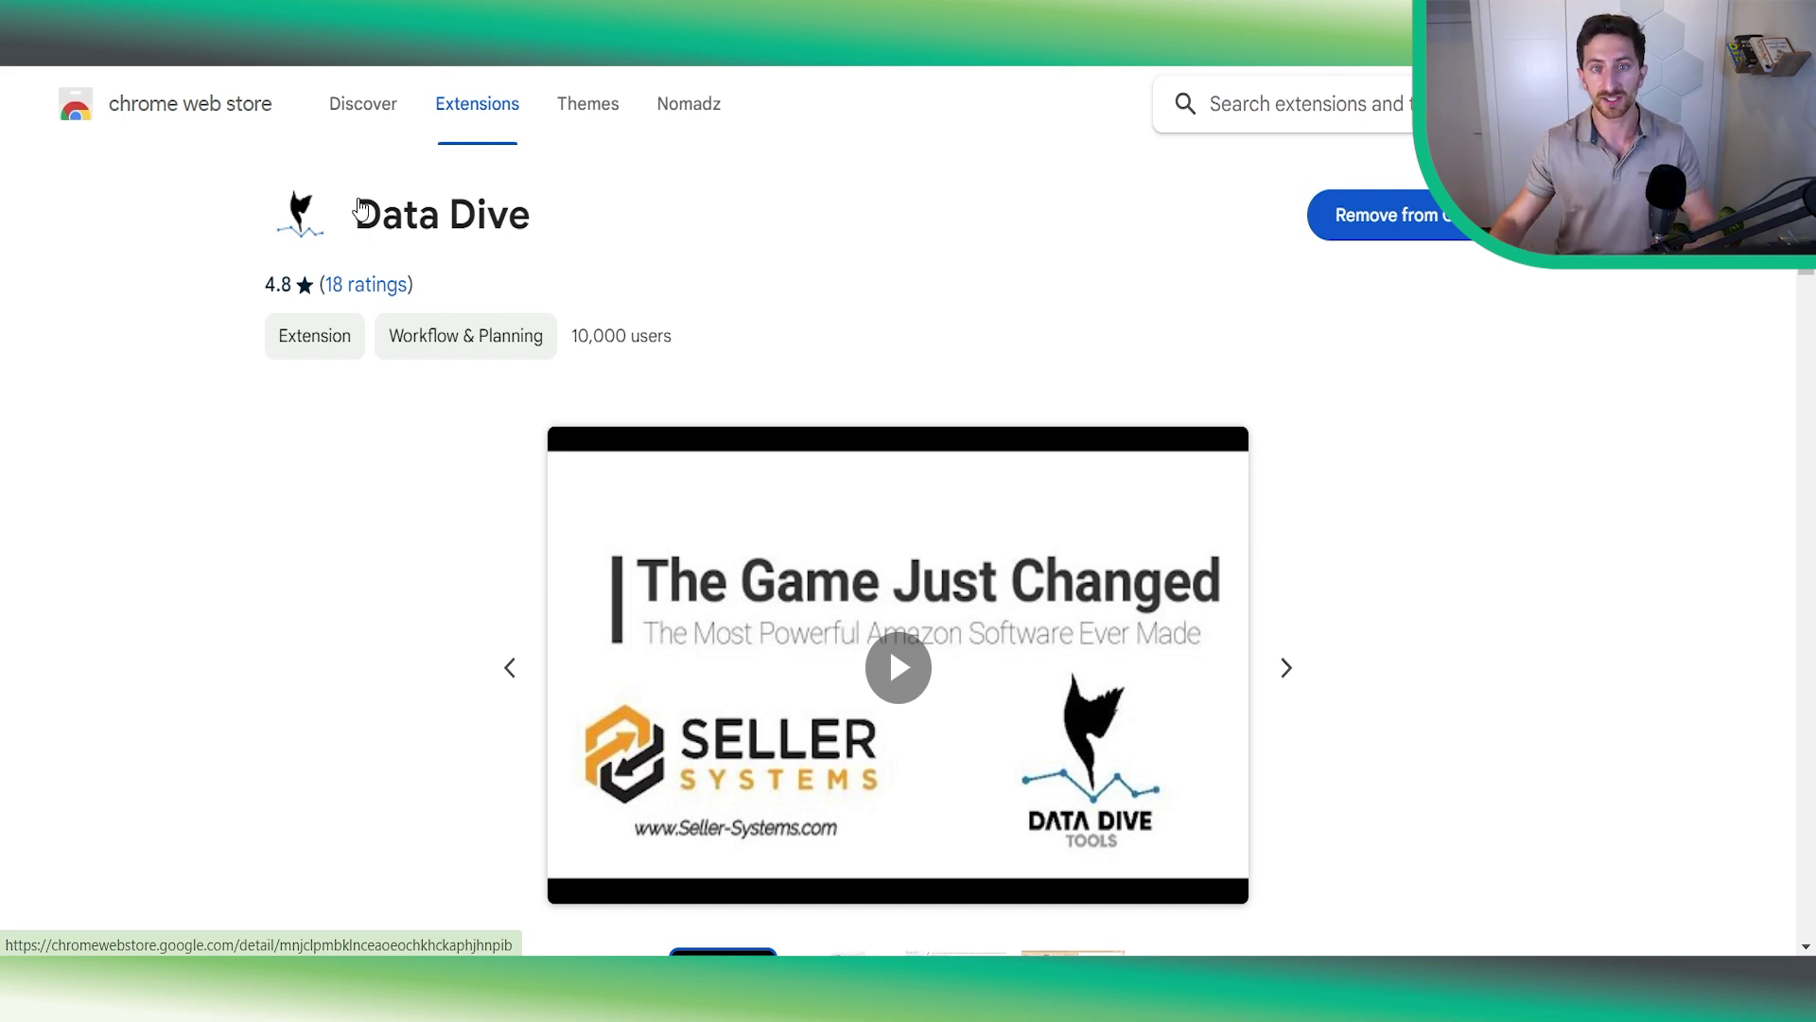
{"action": "mouse_move", "coordinate": [1135, 33]}
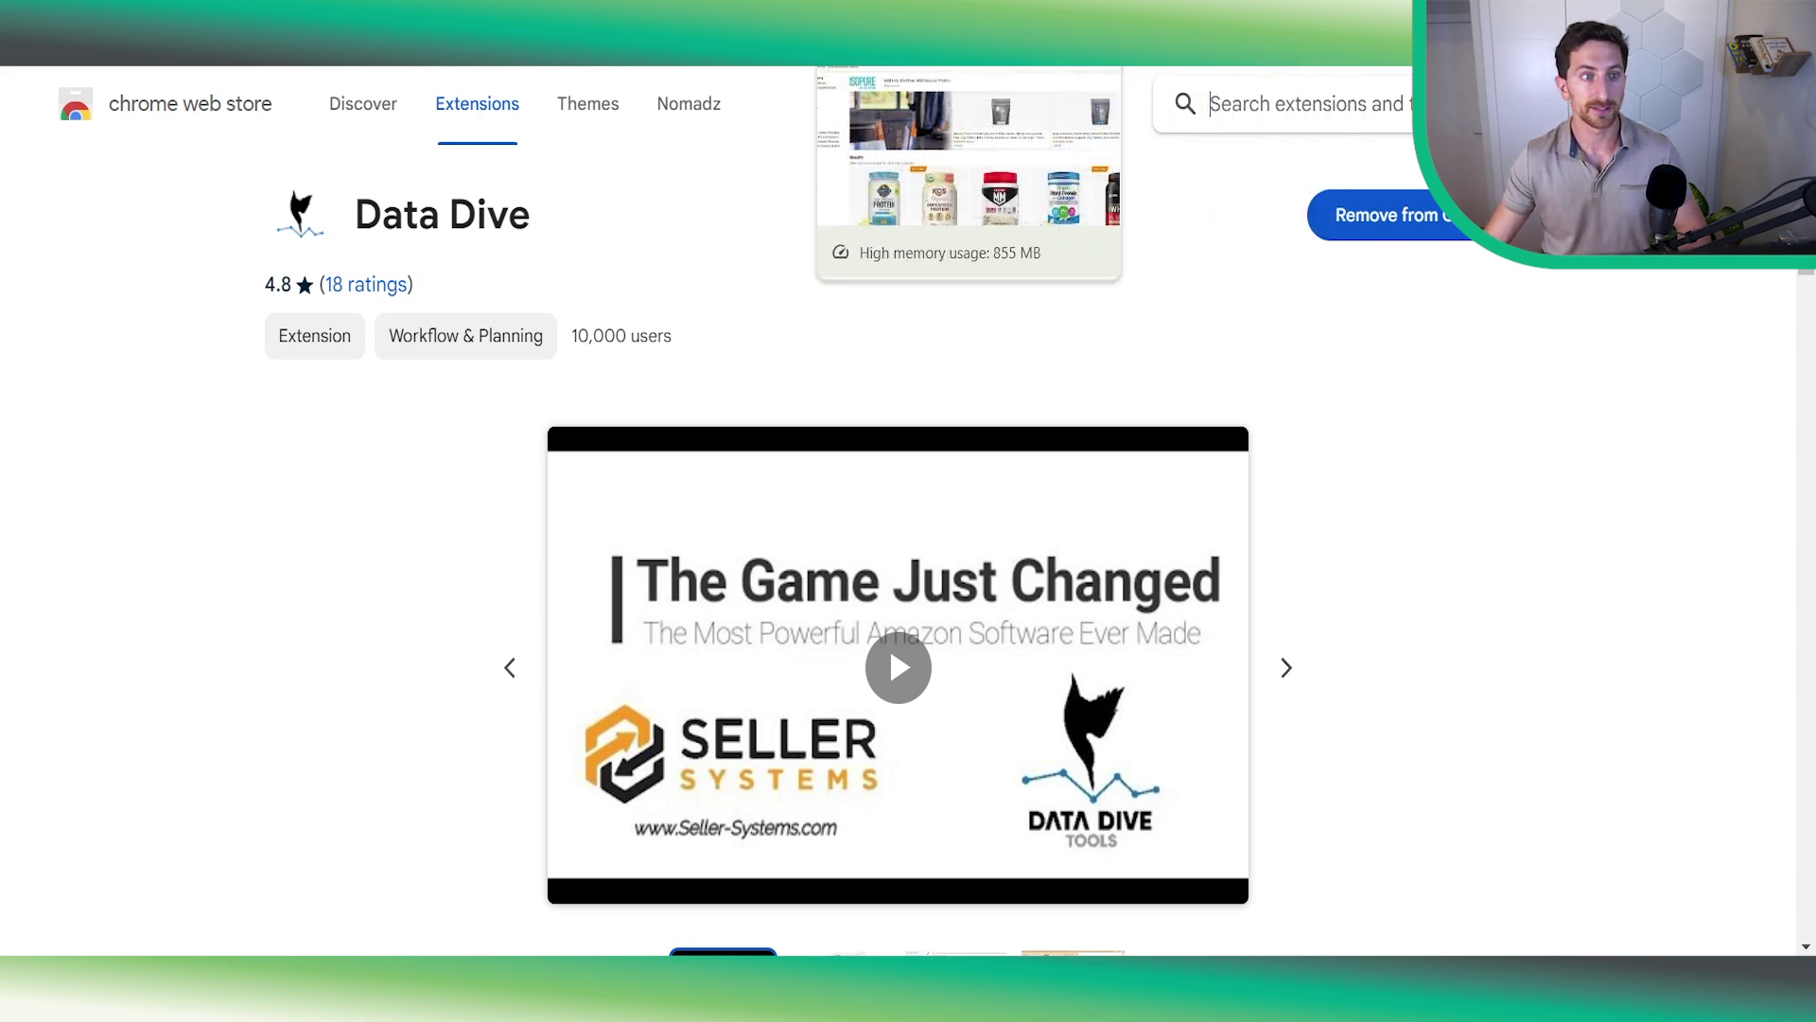
{"action": "left_click", "coordinate": [870, 37]}
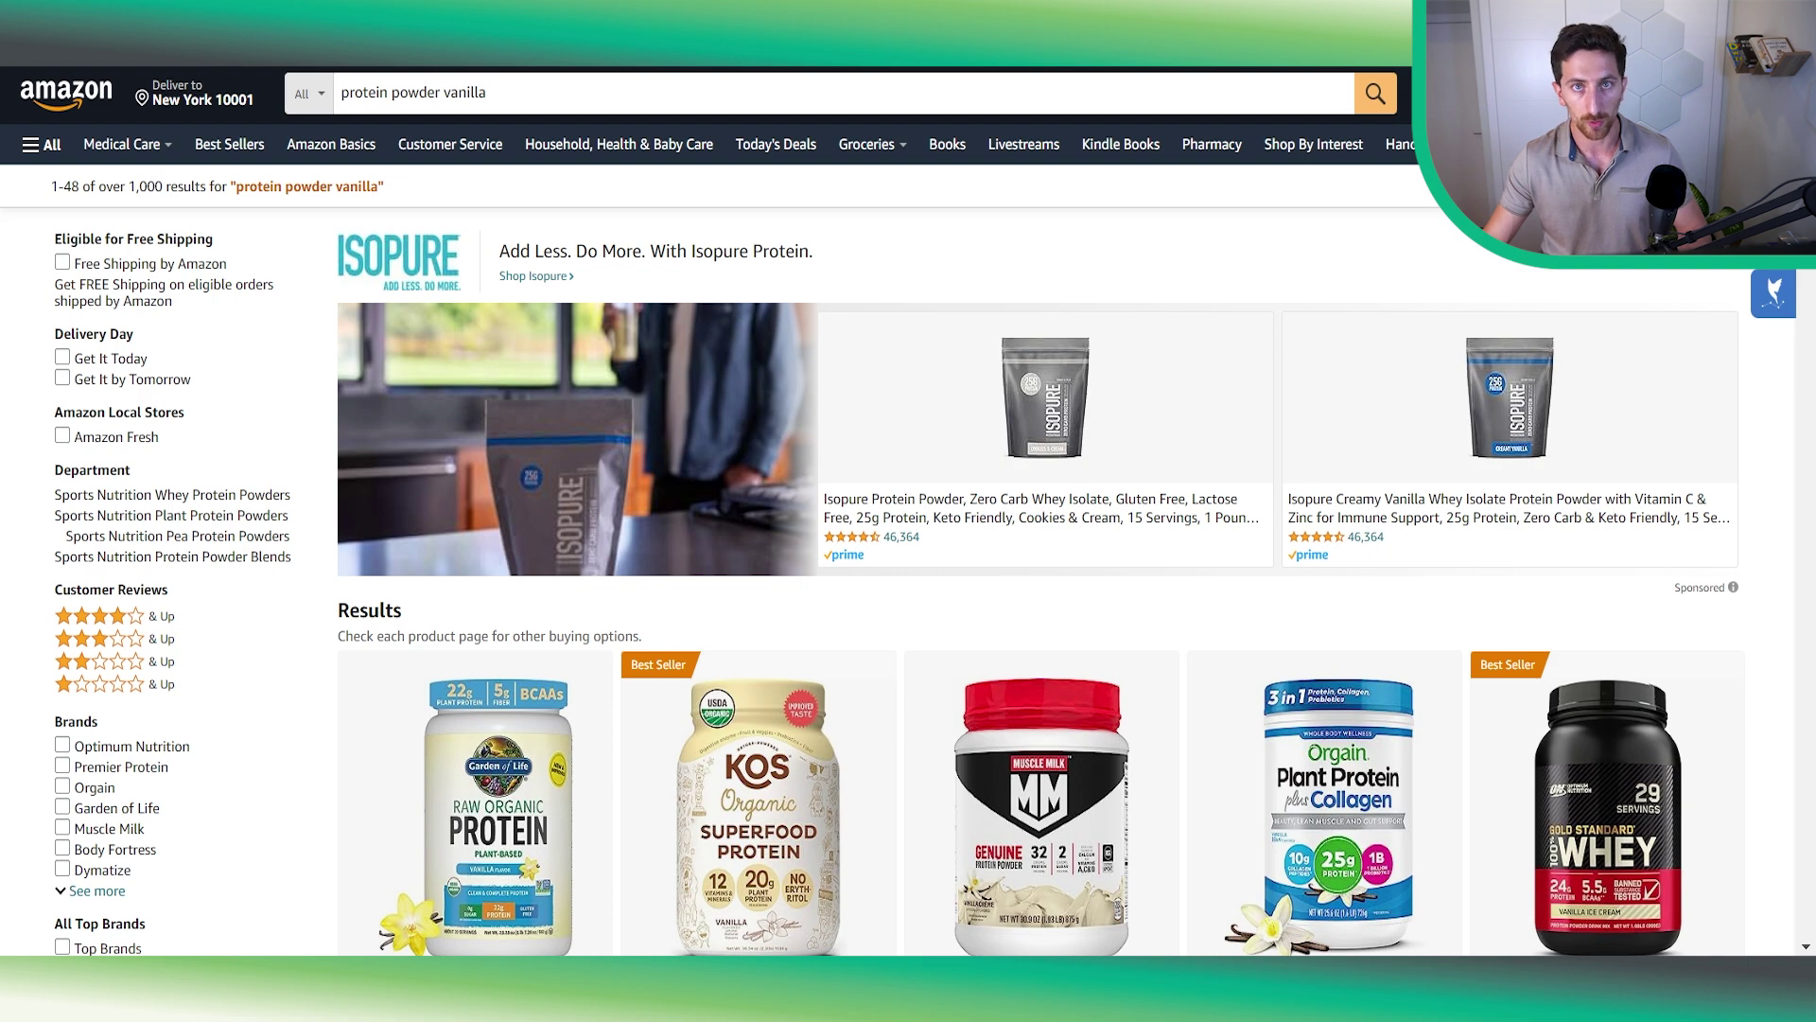
{"action": "mouse_move", "coordinate": [1363, 33]}
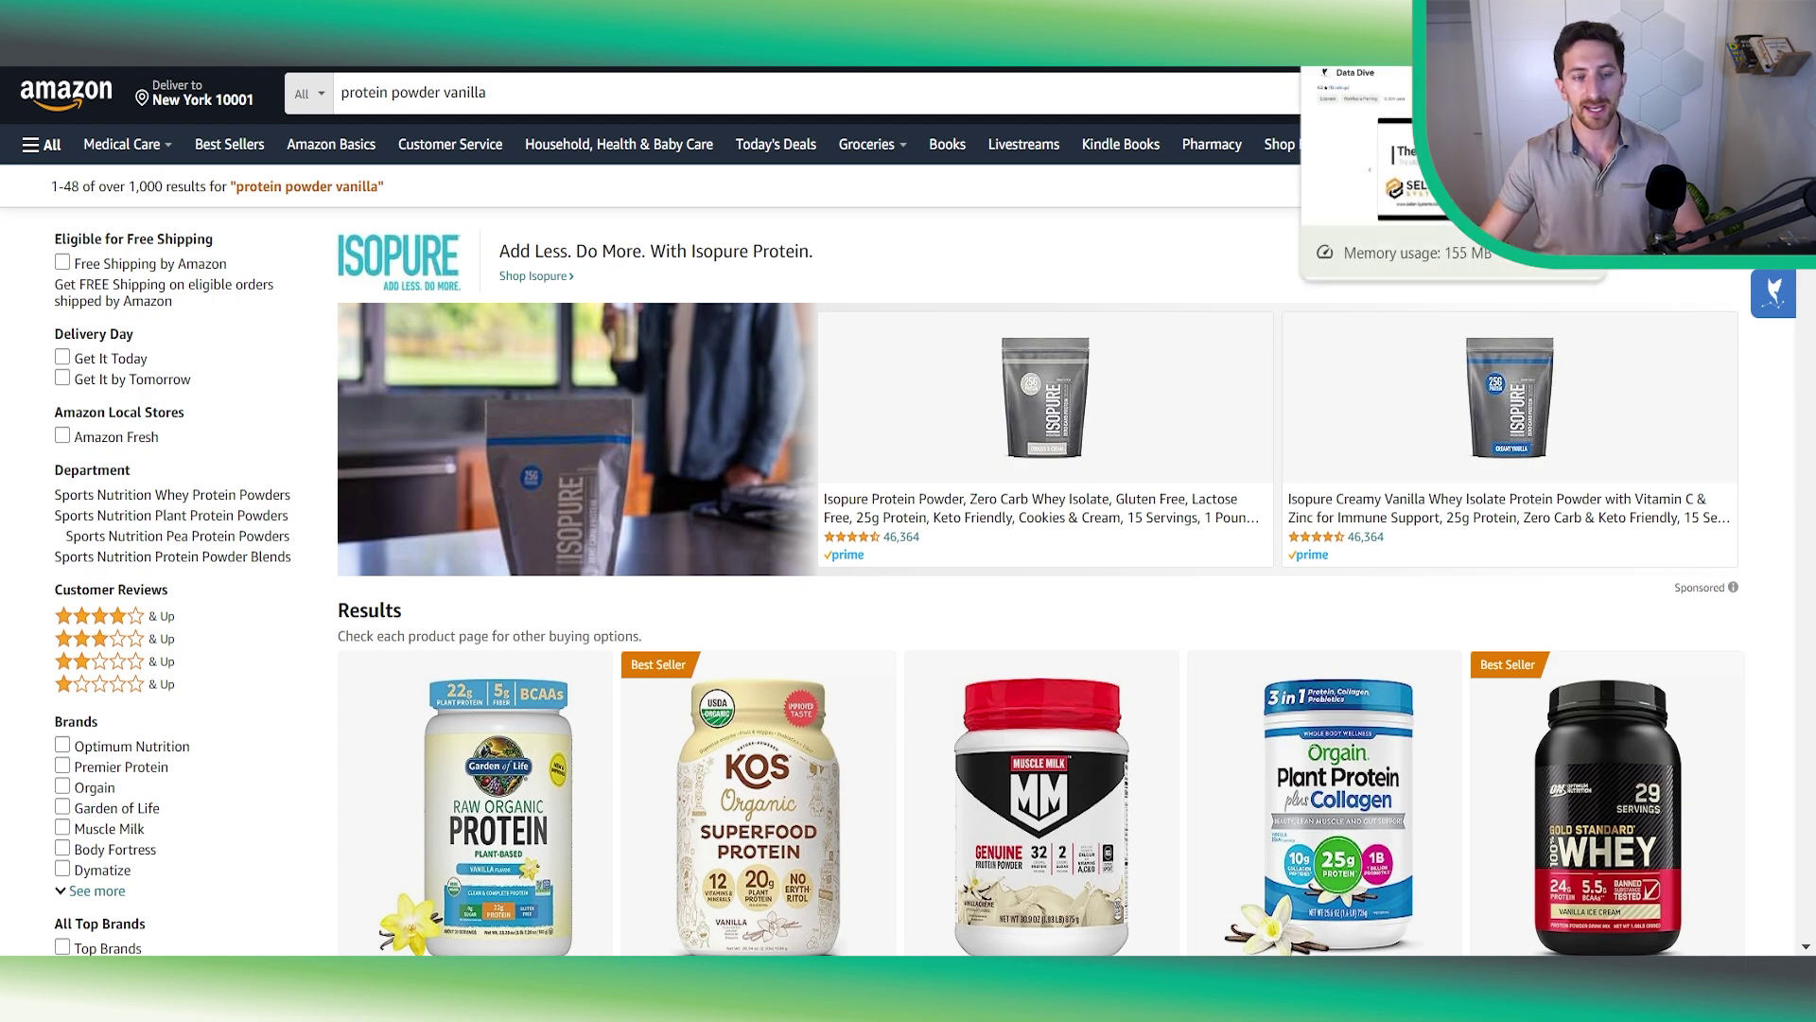
{"action": "scroll", "coordinate": [534, 490], "scroll_direction": "down", "scroll_amount": 2}
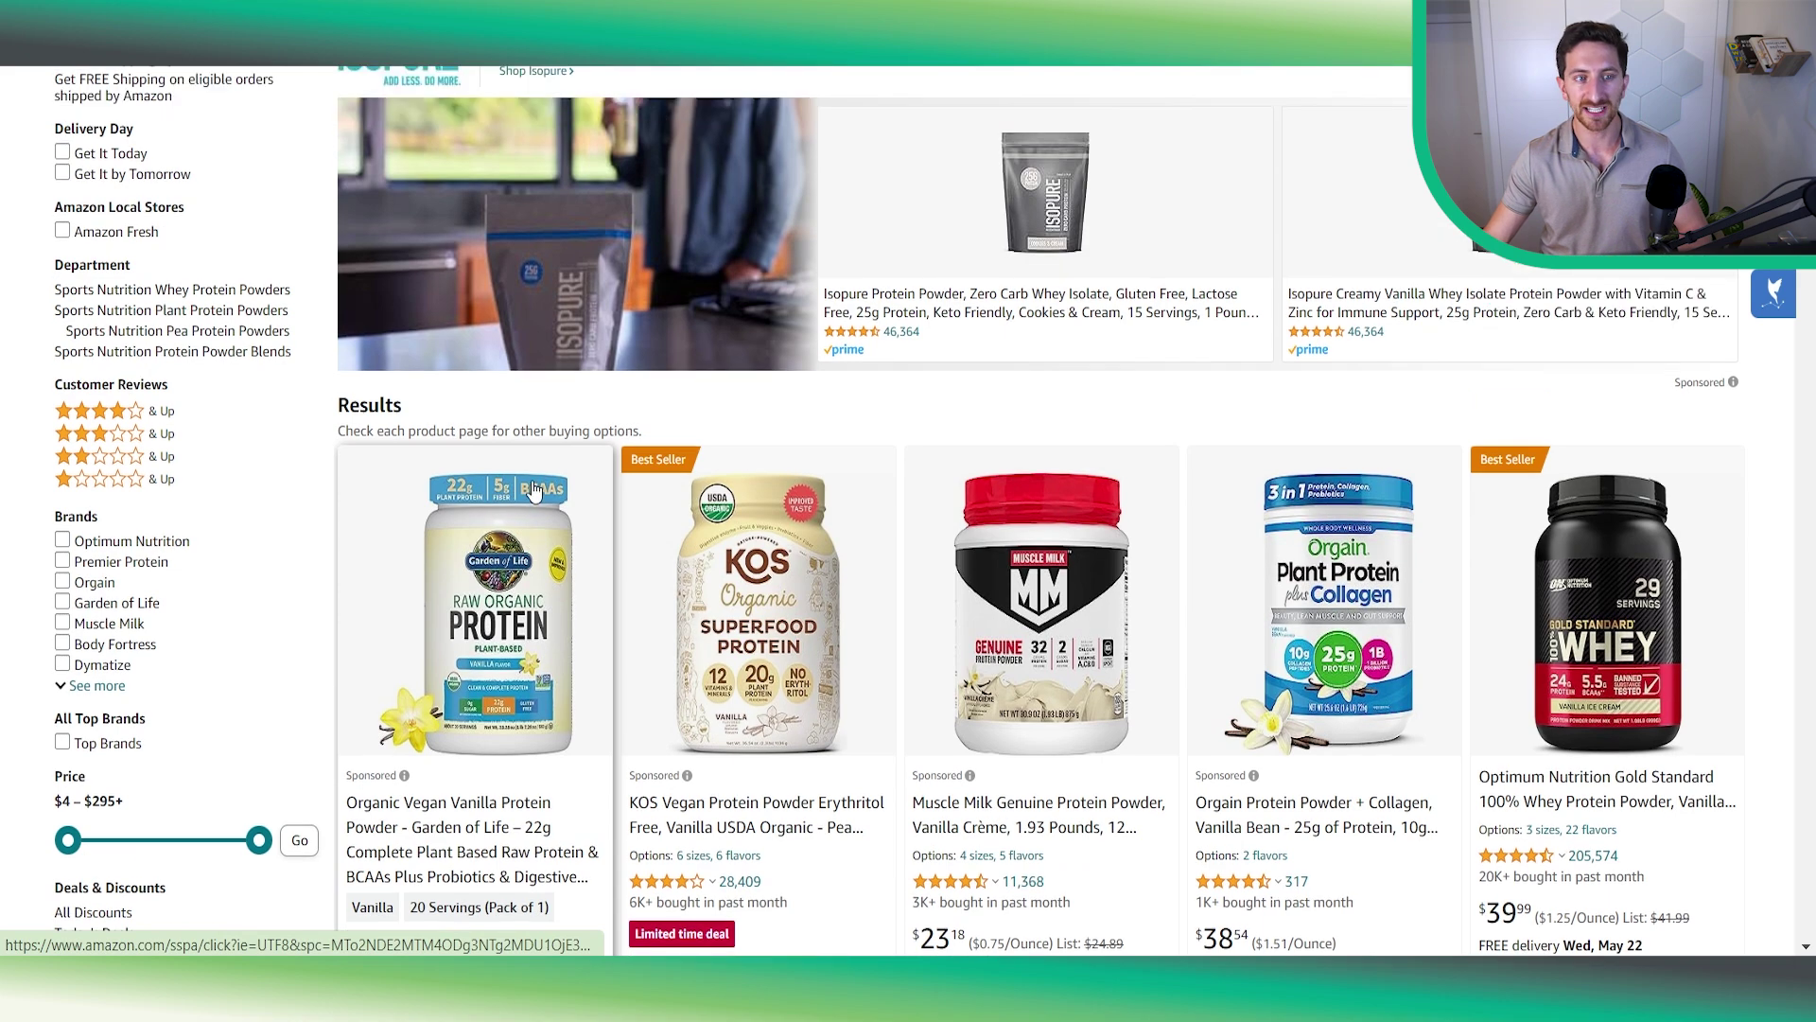
{"action": "scroll", "coordinate": [534, 490], "scroll_direction": "up", "scroll_amount": 2}
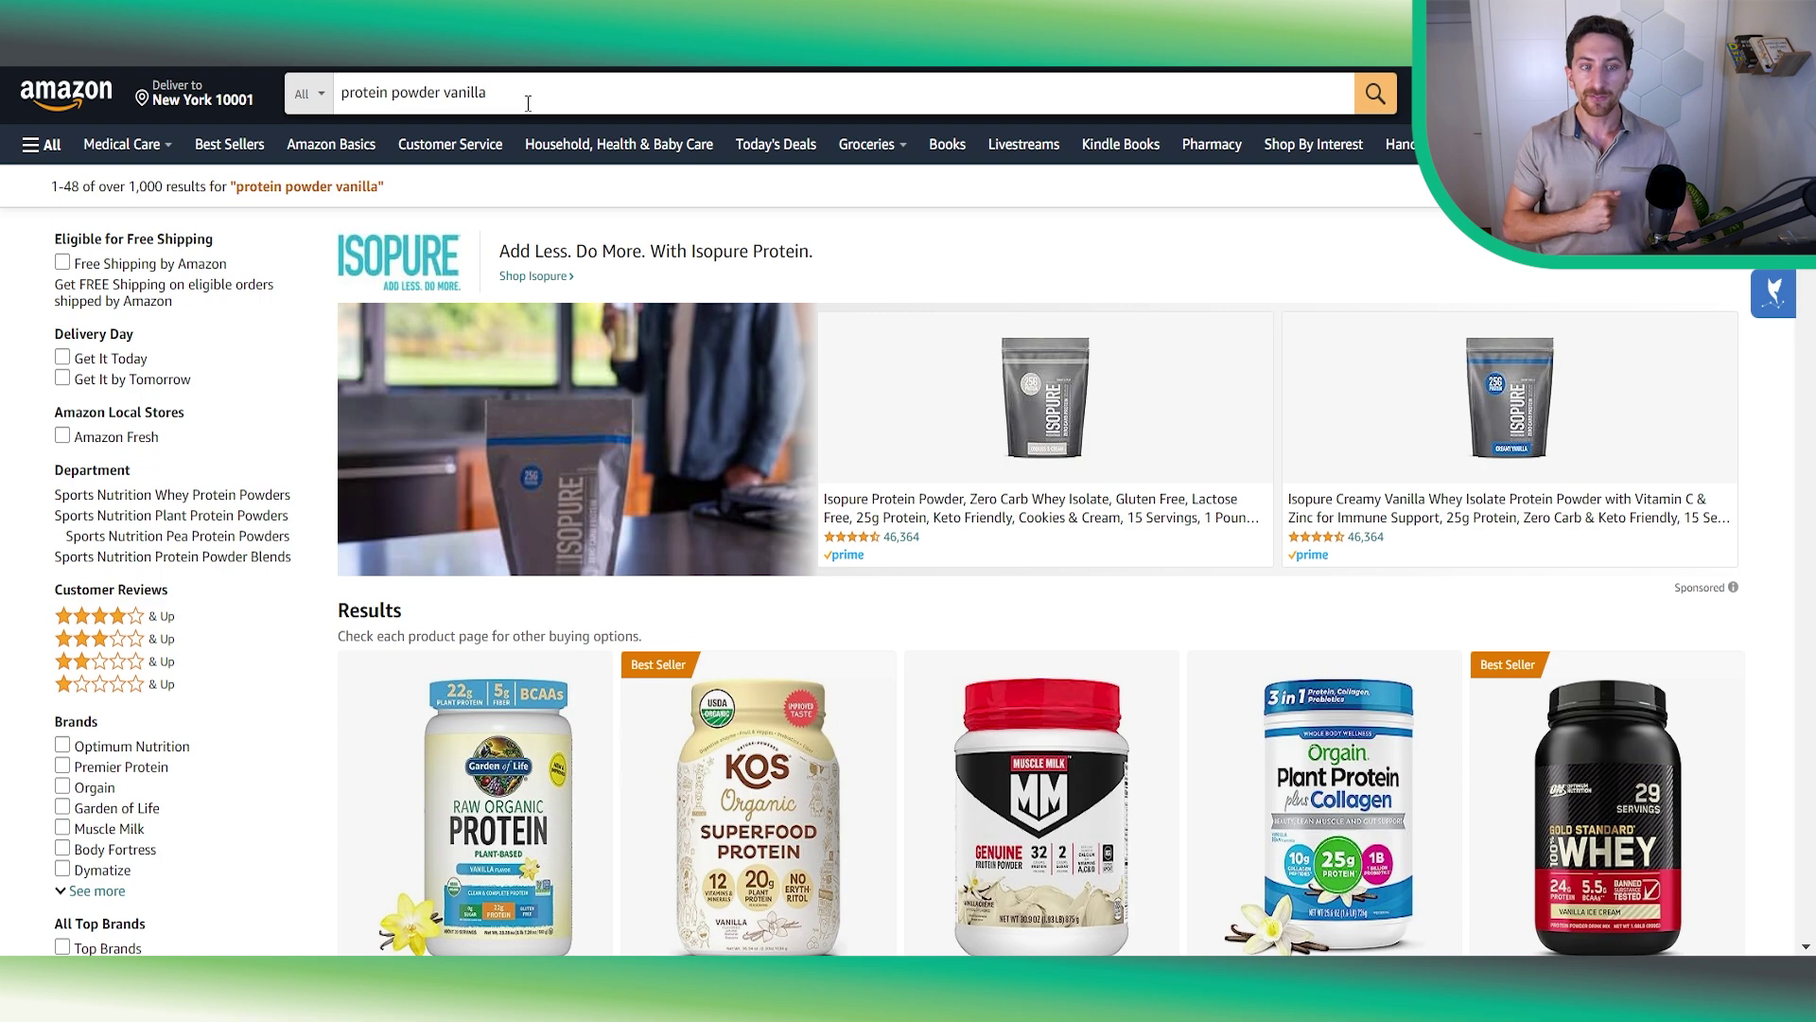
Step: Search Amazon for "protein powder" without the flavor and look through the mix of flavors in the results
{"action": "left_click", "coordinate": [460, 85]}
{"action": "double_click", "coordinate": [460, 87]}
{"action": "key", "text": "BackSpace"}
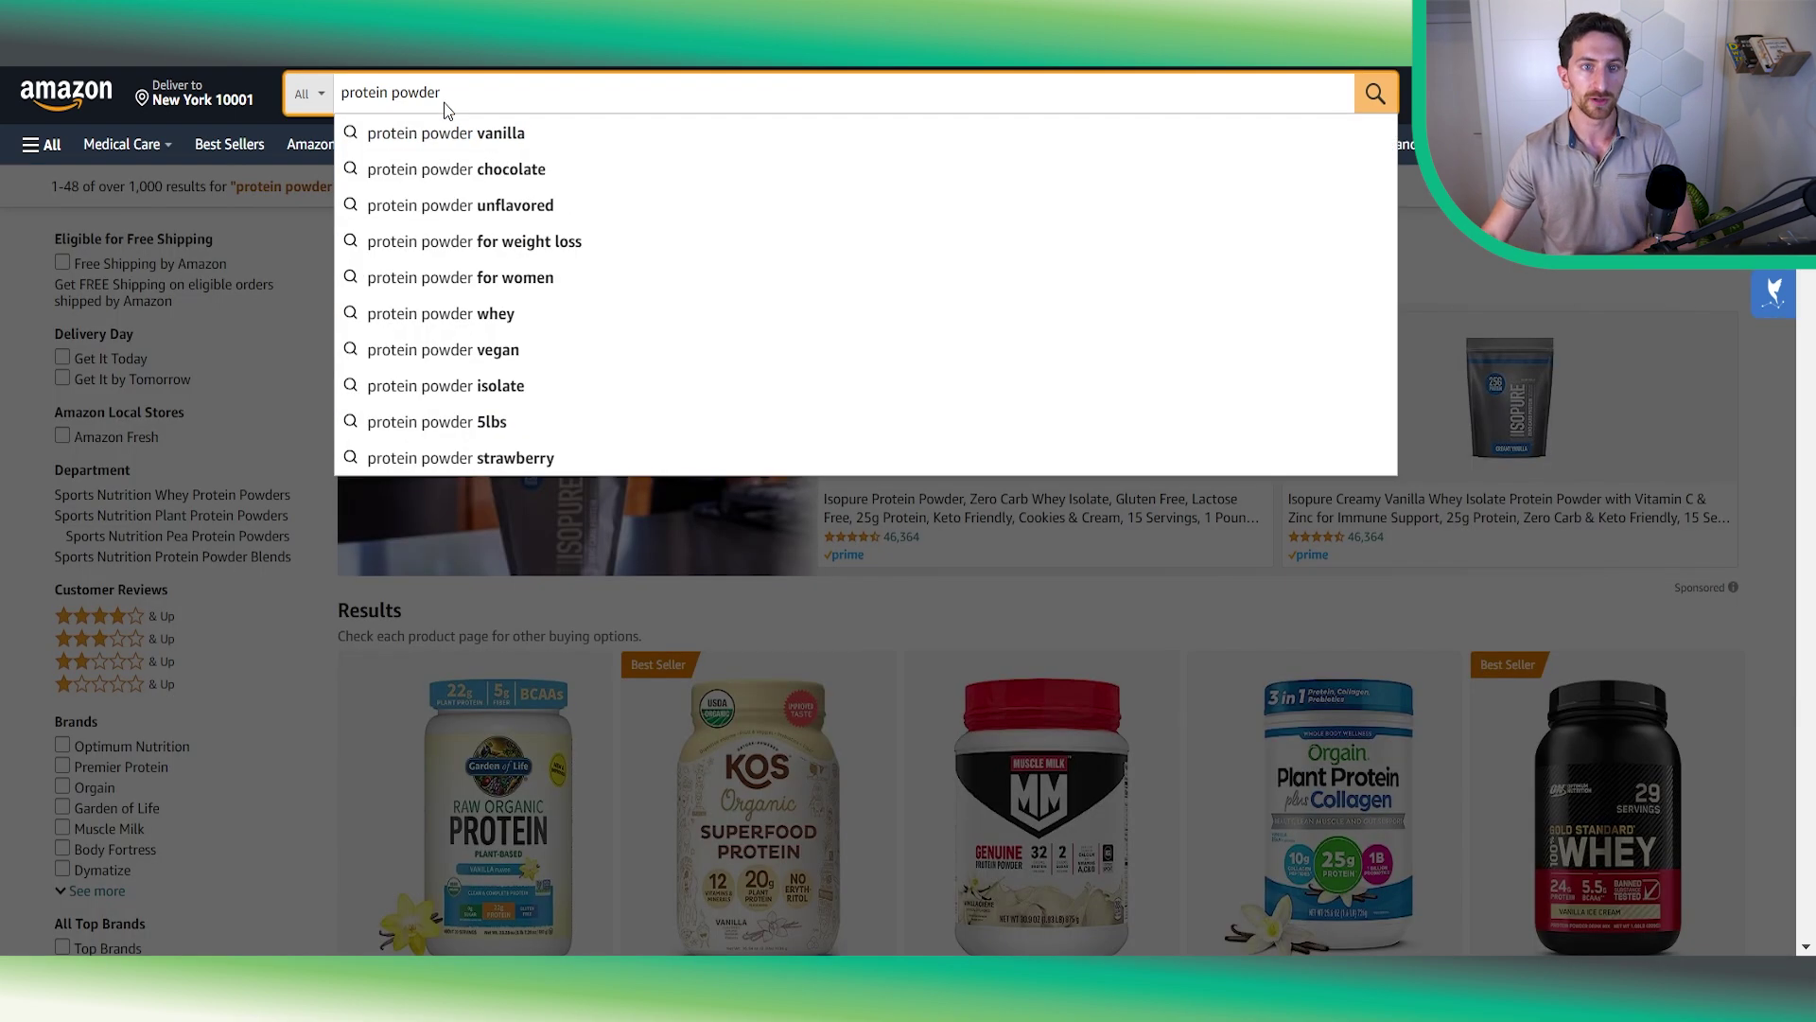
{"action": "key", "text": "Return"}
{"action": "scroll", "coordinate": [925, 493], "scroll_direction": "down", "scroll_amount": 10}
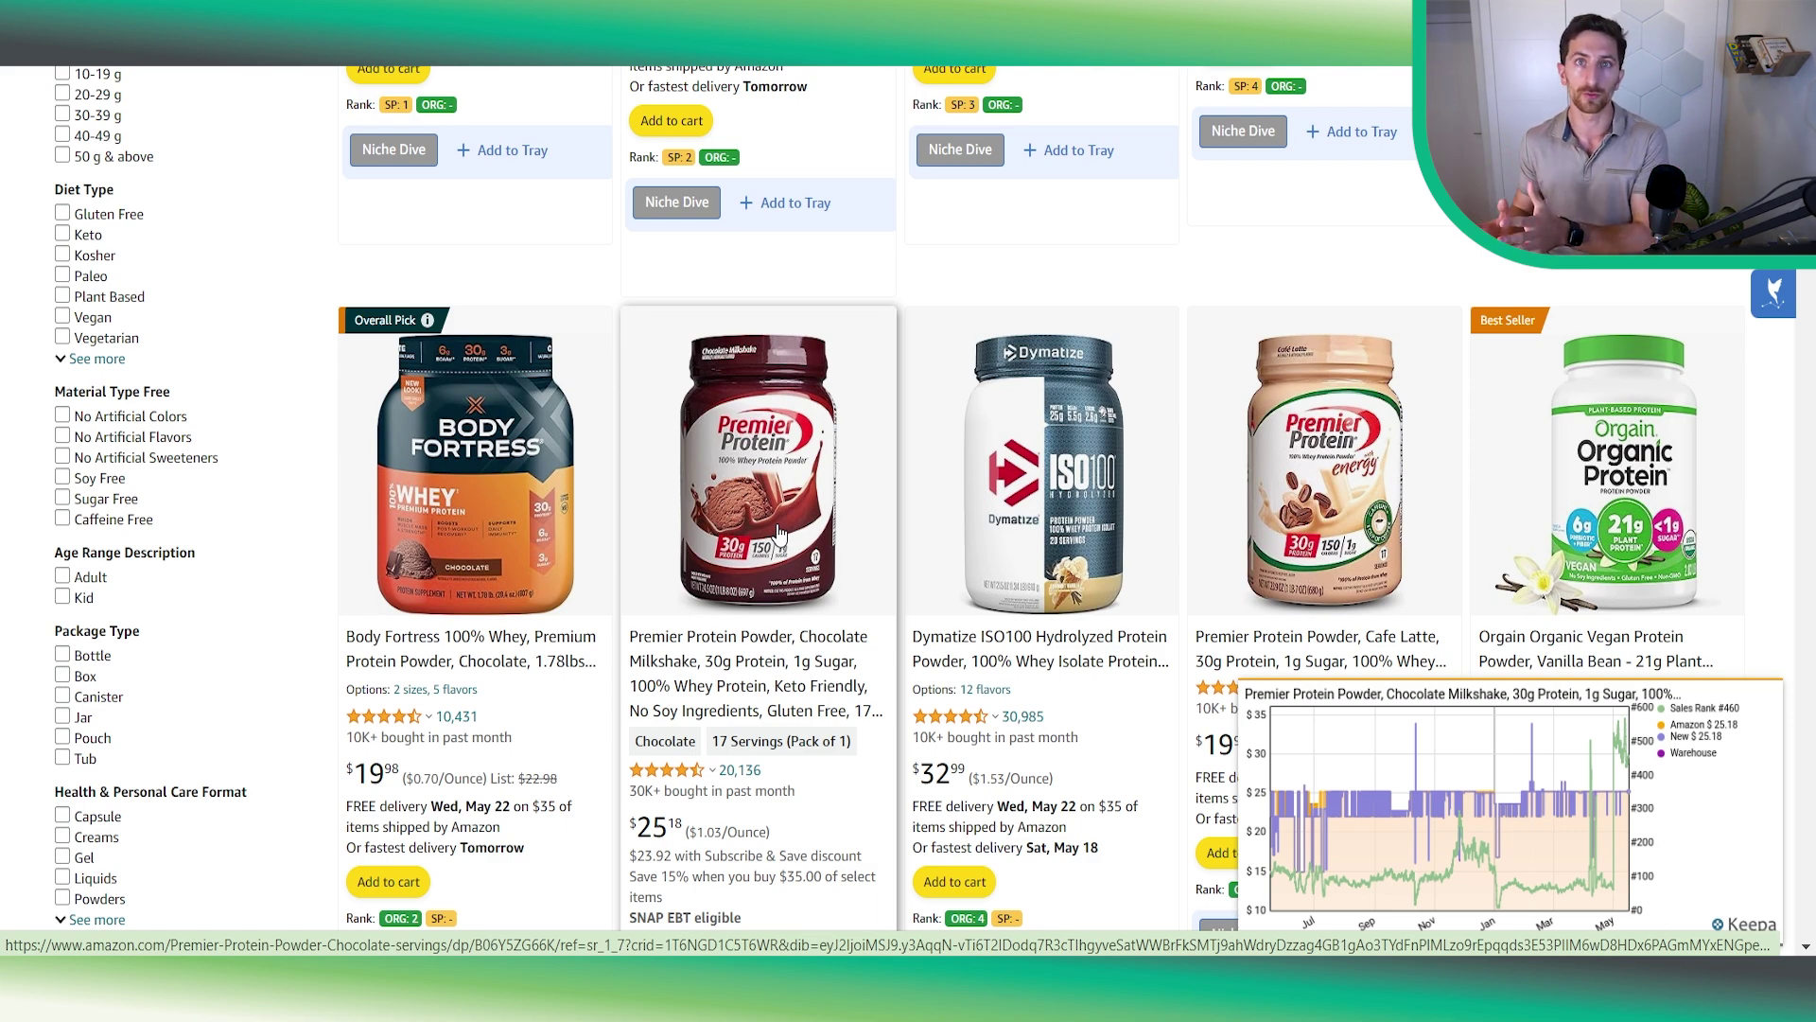
{"action": "scroll", "coordinate": [778, 533], "scroll_direction": "up", "scroll_amount": 1}
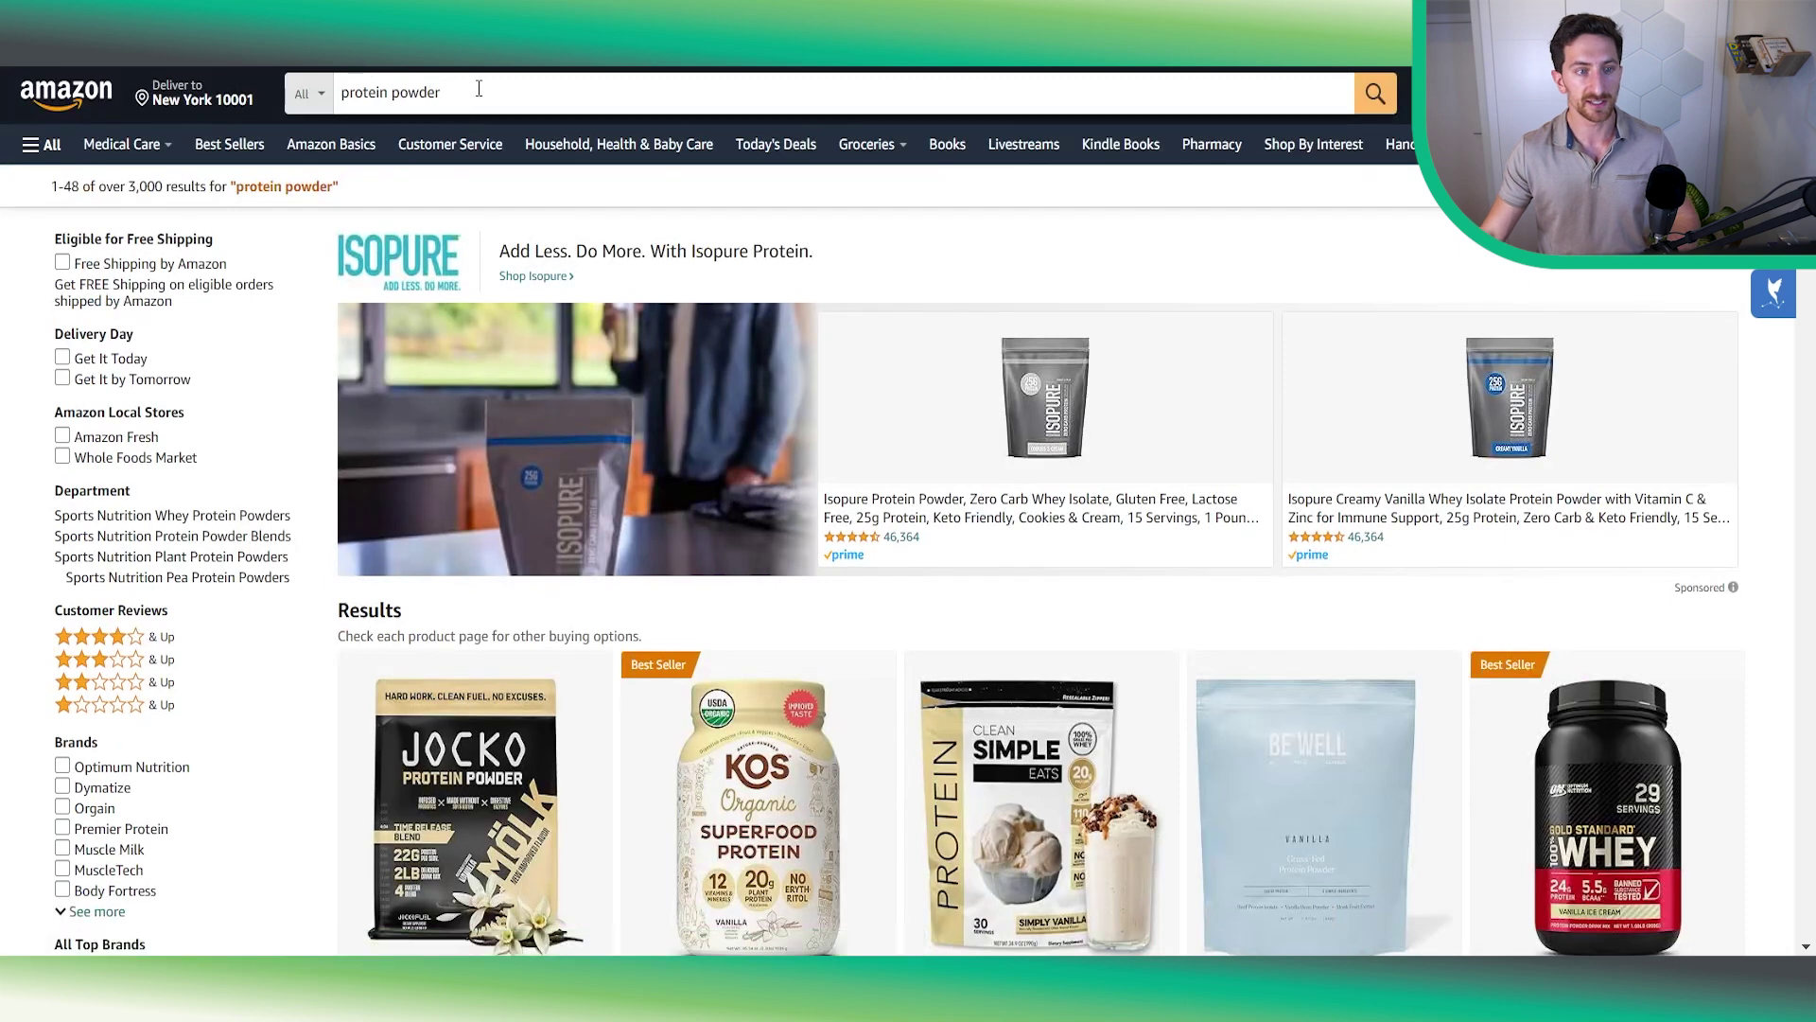
Step: Search Amazon for "protein powder vanilla"
{"action": "left_click", "coordinate": [479, 88]}
{"action": "type", "text": "vanilla"}
{"action": "key", "text": "Return"}
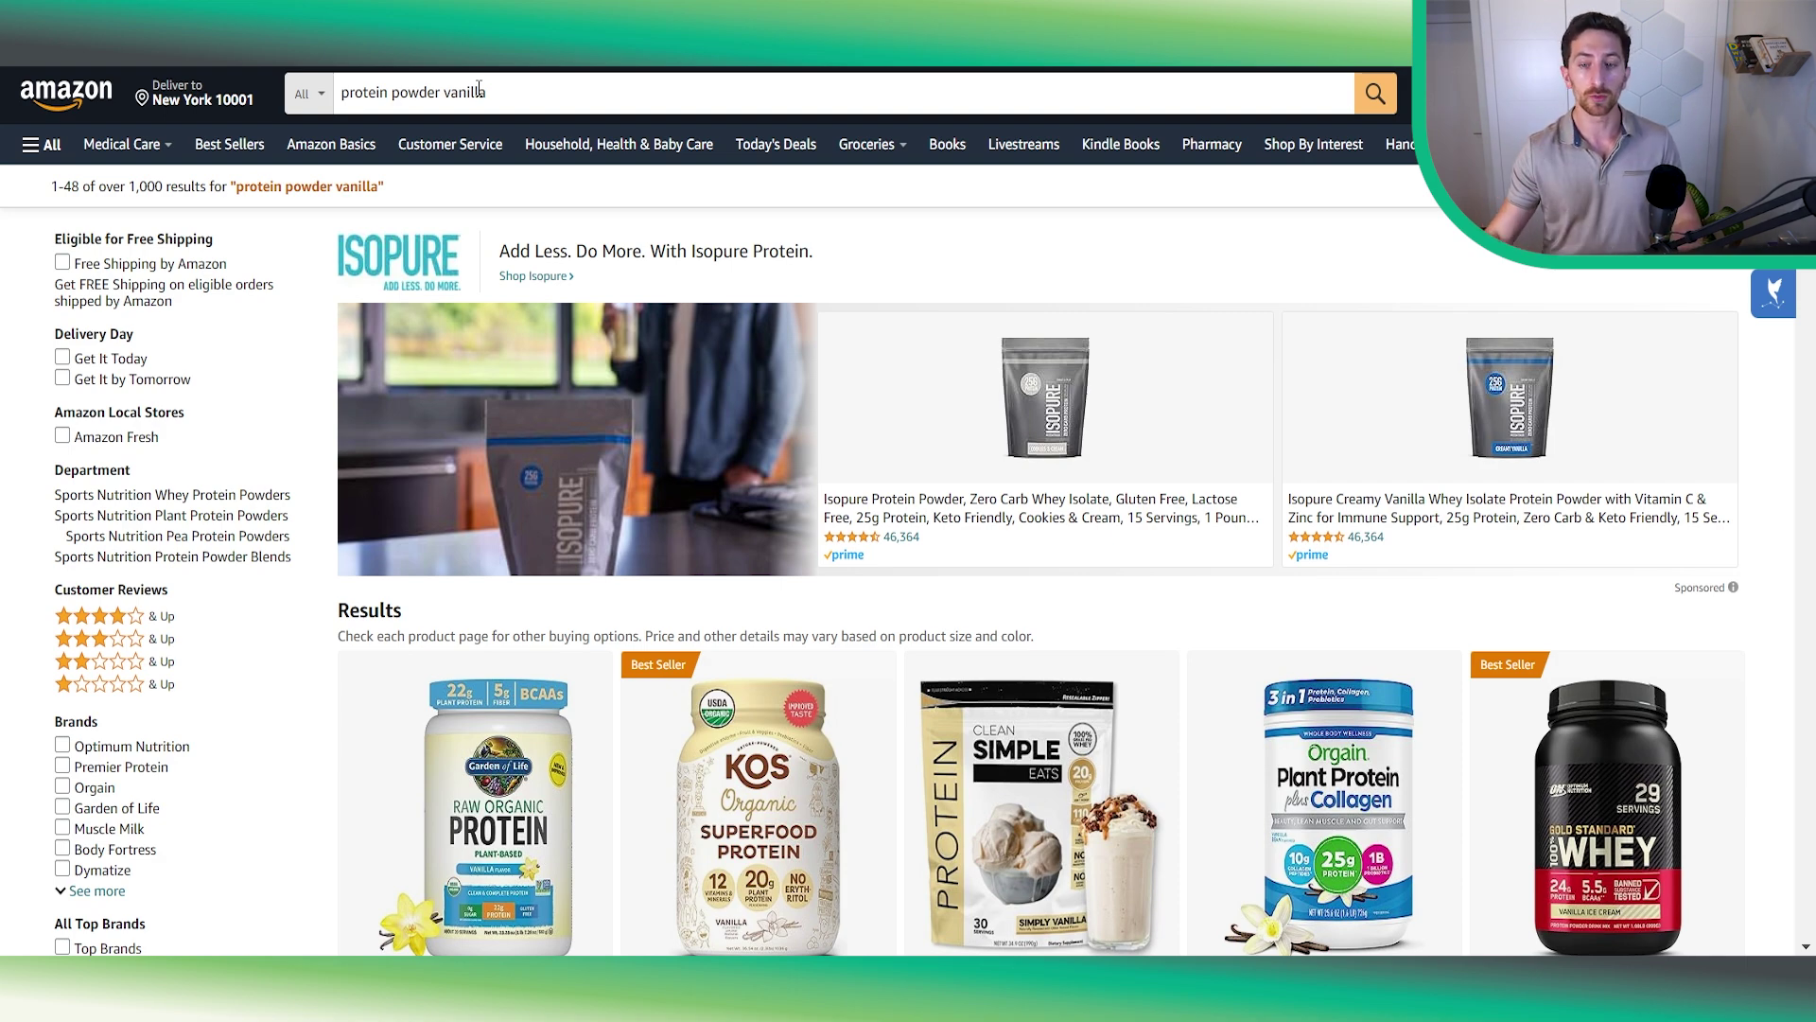
Step: Open Data Dive's Divebox for the vanilla protein powder results and check the total and median revenue
{"action": "scroll", "coordinate": [776, 379], "scroll_direction": "down", "scroll_amount": 4}
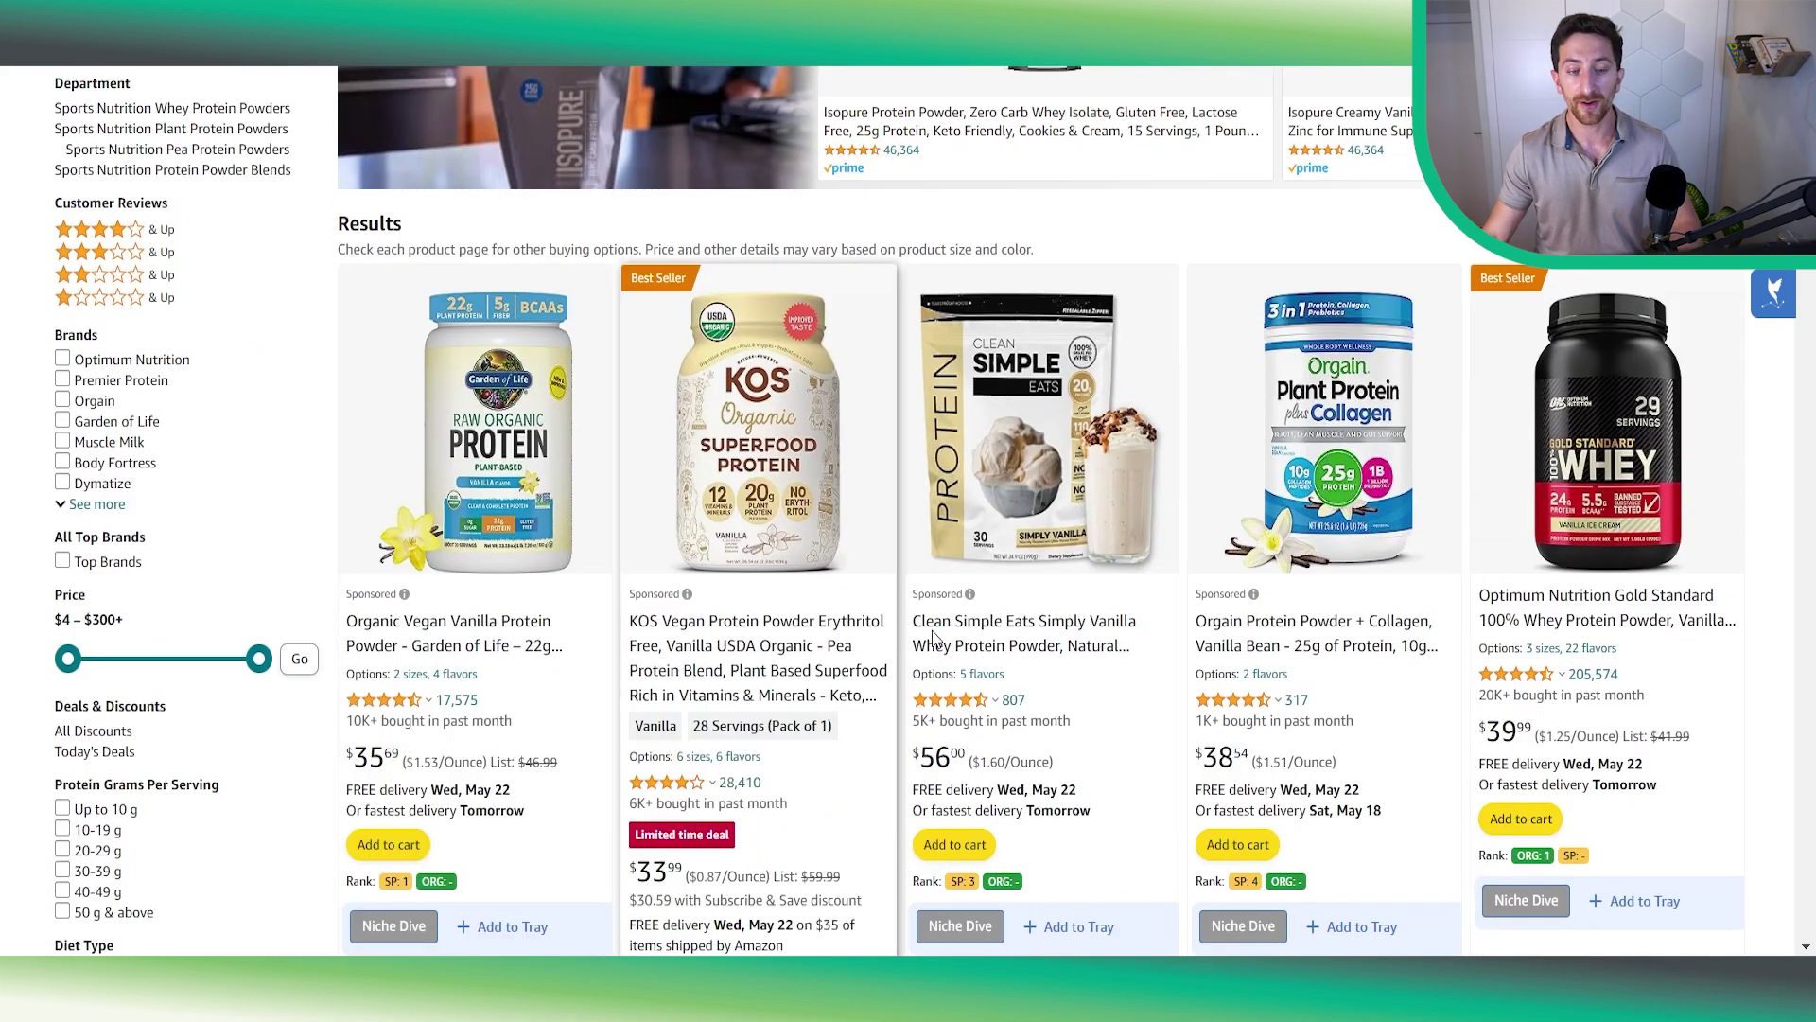
{"action": "scroll", "coordinate": [726, 544], "scroll_direction": "down", "scroll_amount": 1}
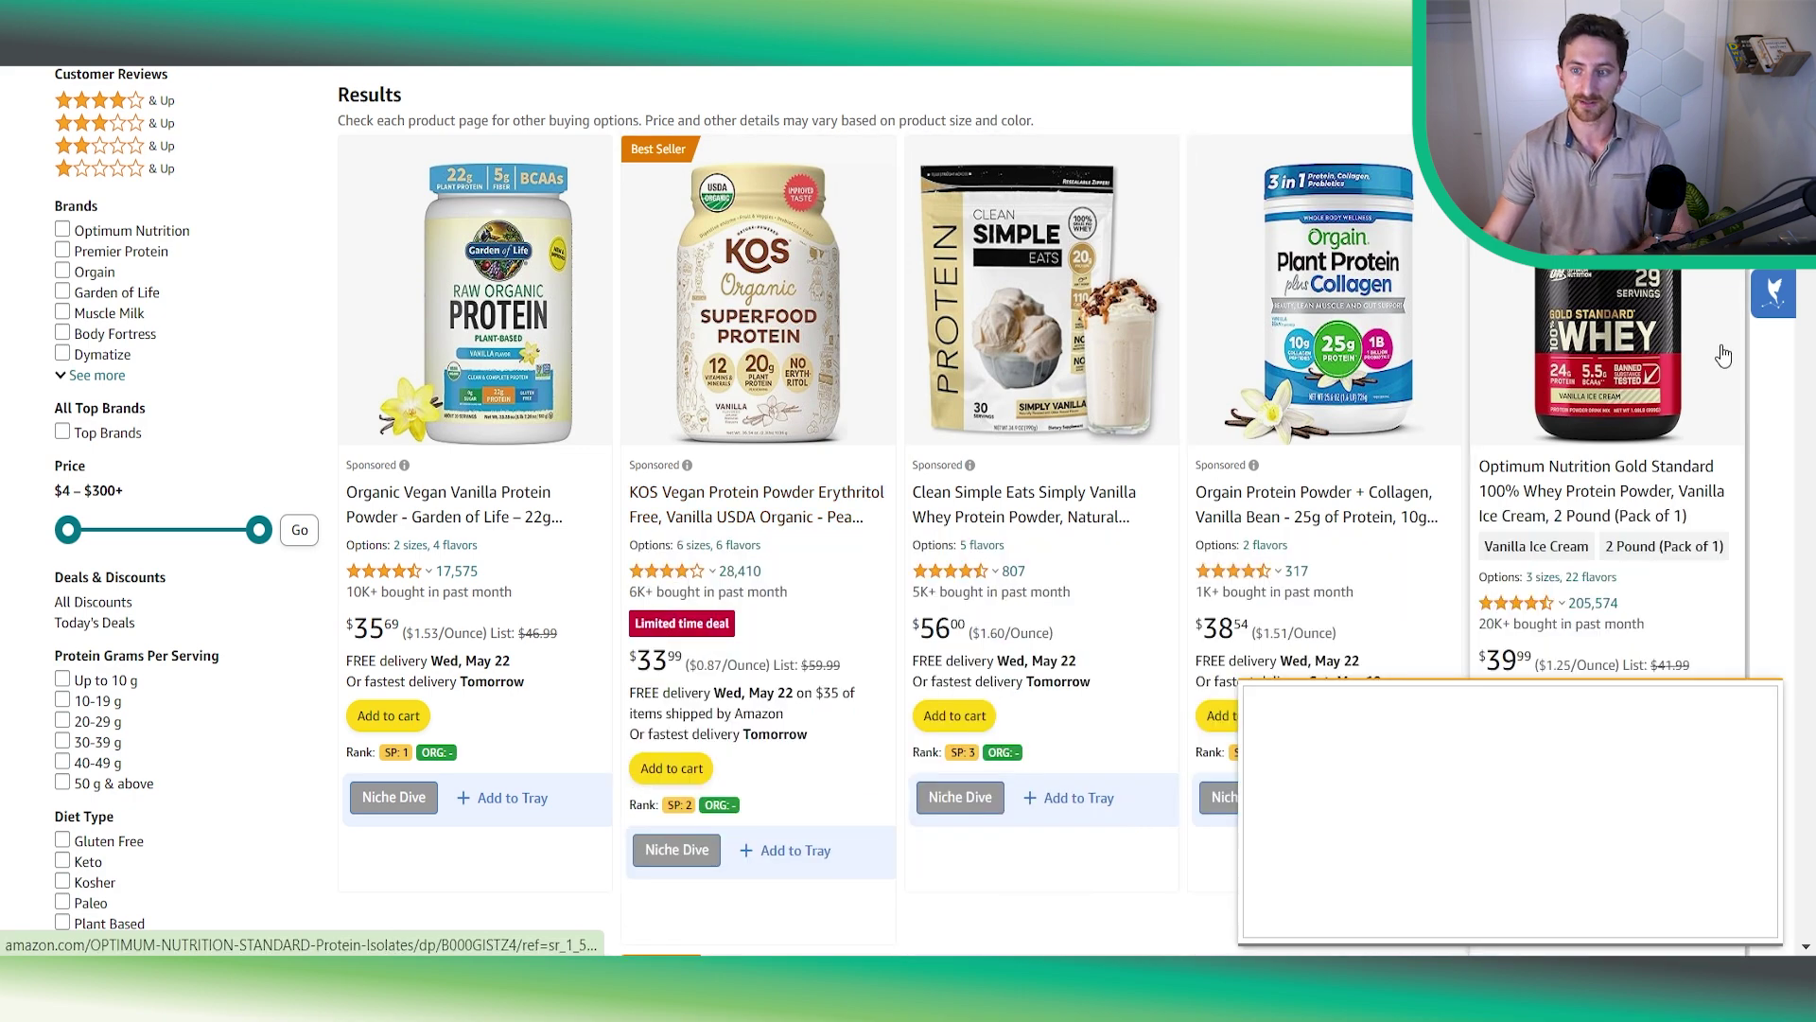
{"action": "mouse_move", "coordinate": [1774, 299]}
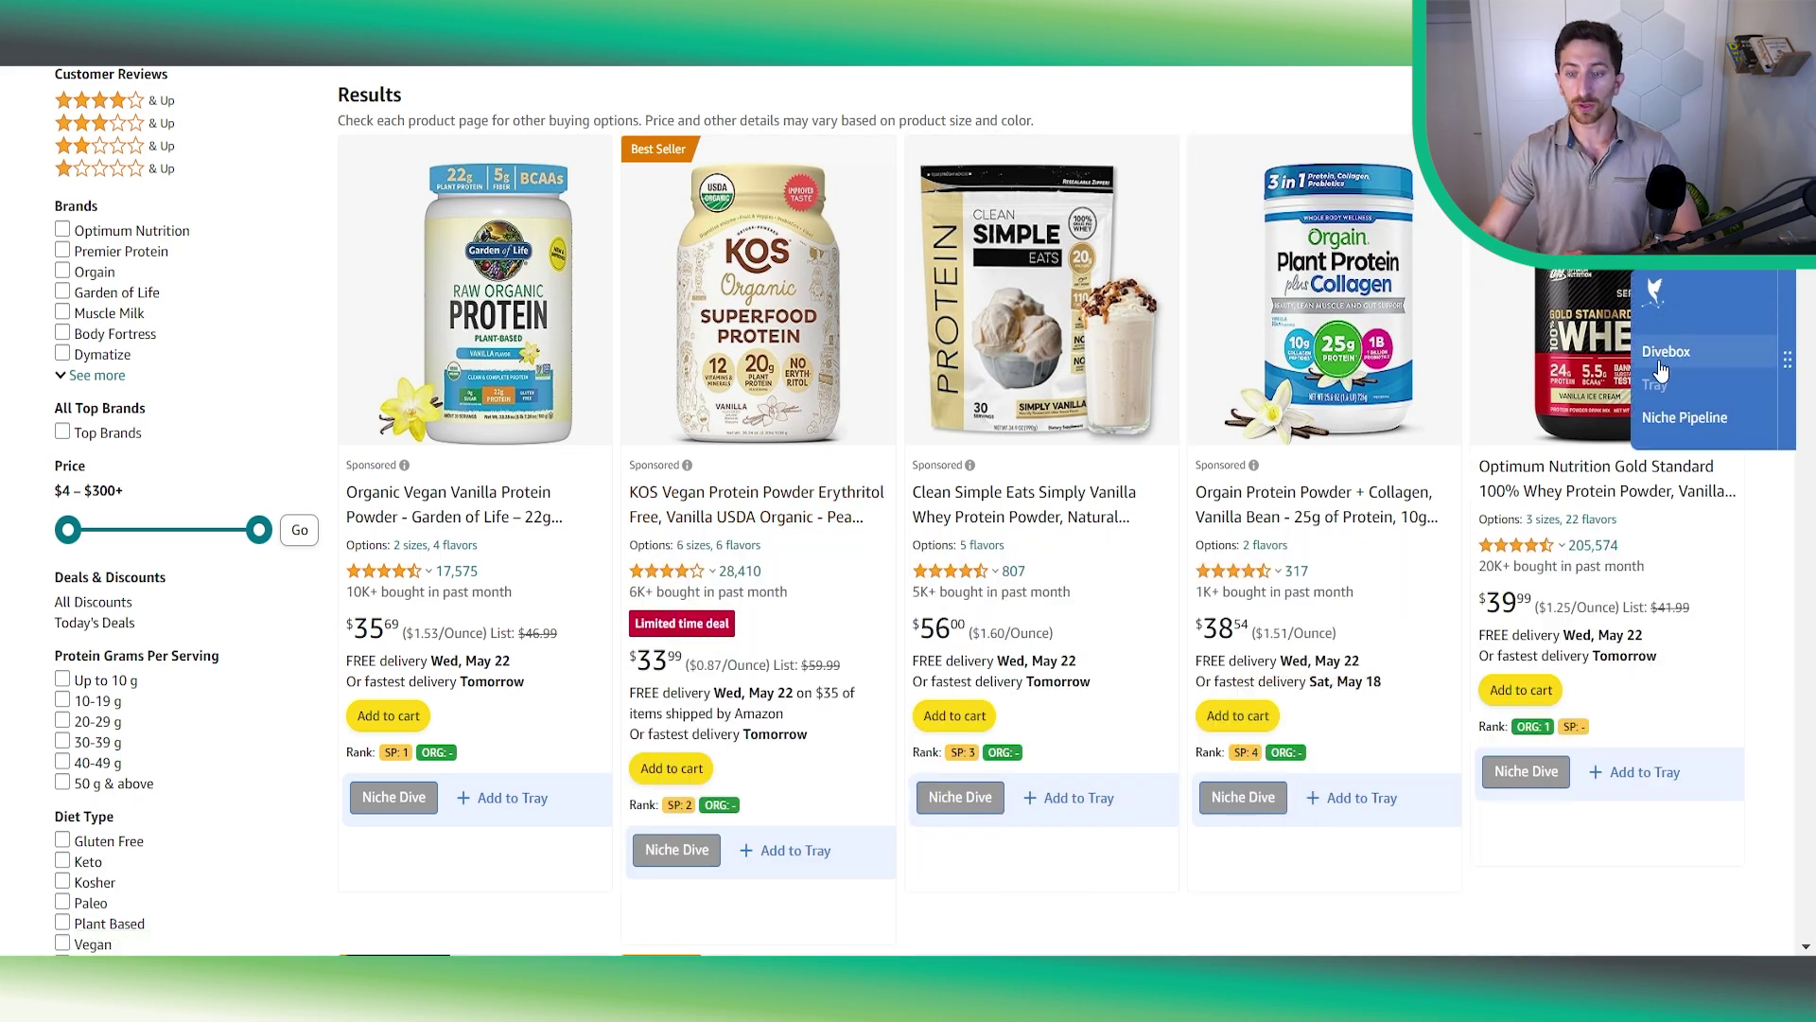
{"action": "left_click", "coordinate": [1660, 359]}
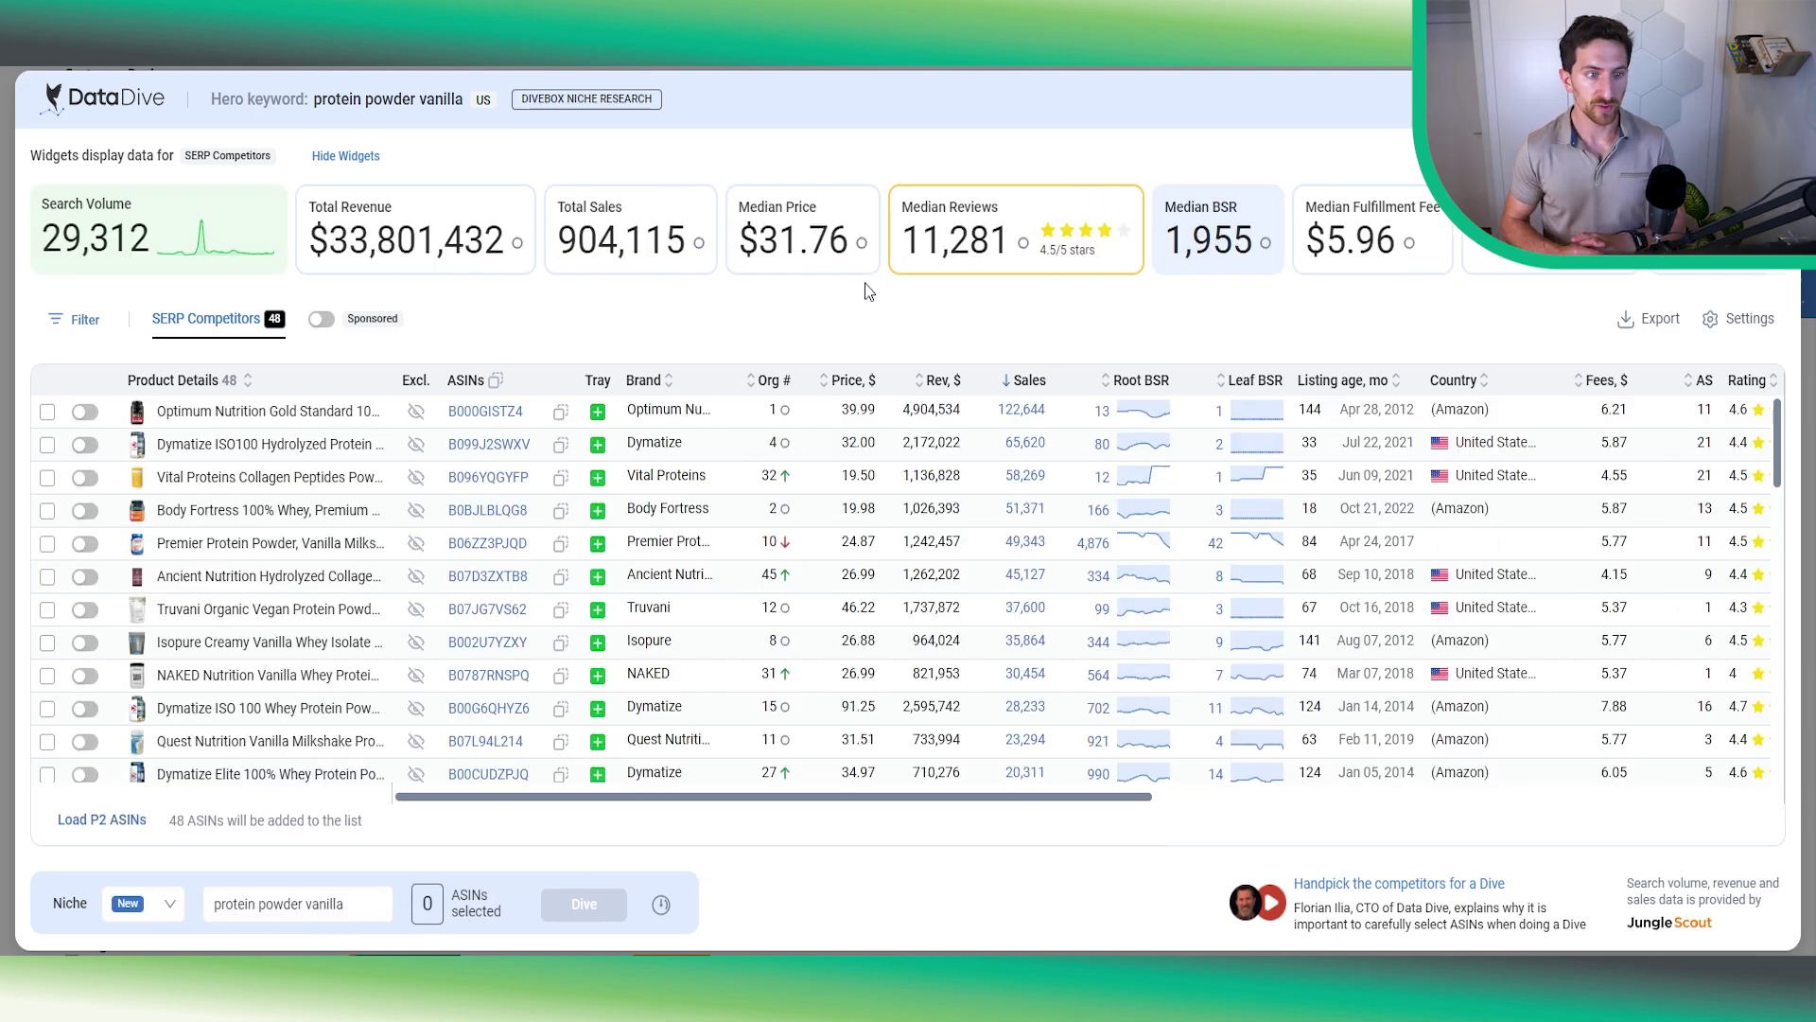
{"action": "mouse_move", "coordinate": [416, 236]}
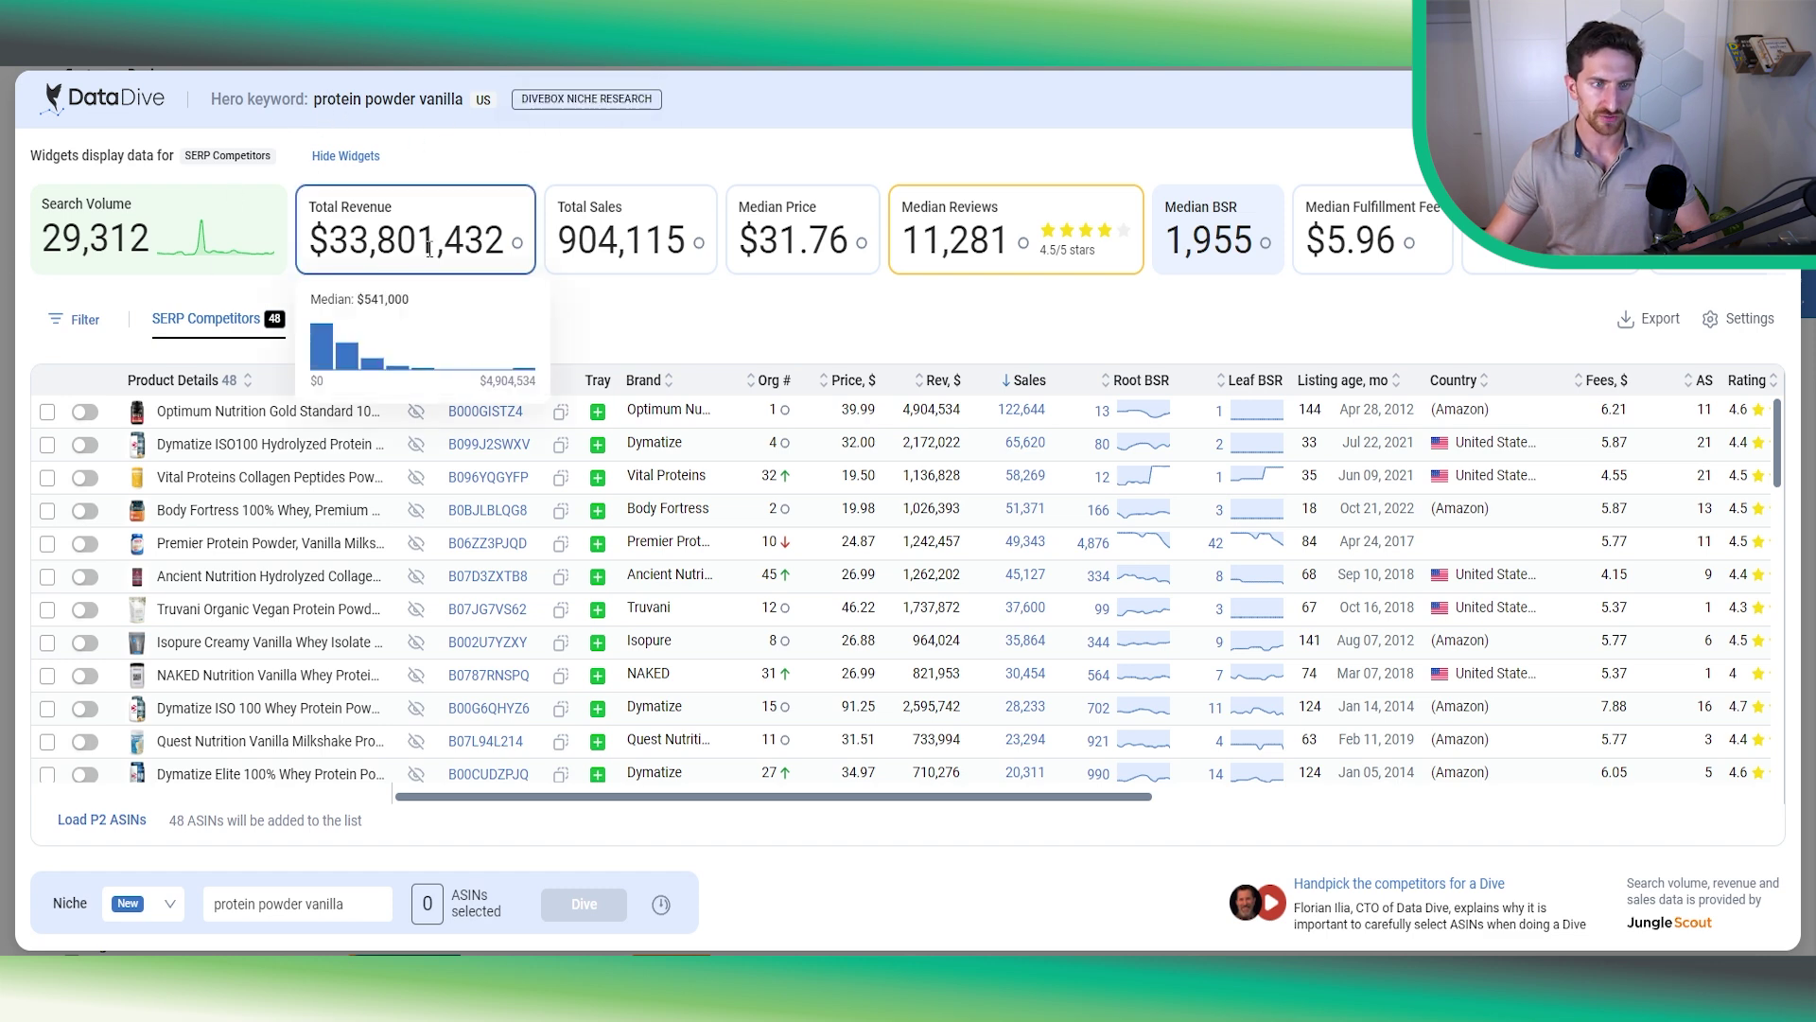
{"action": "mouse_move", "coordinate": [489, 241]}
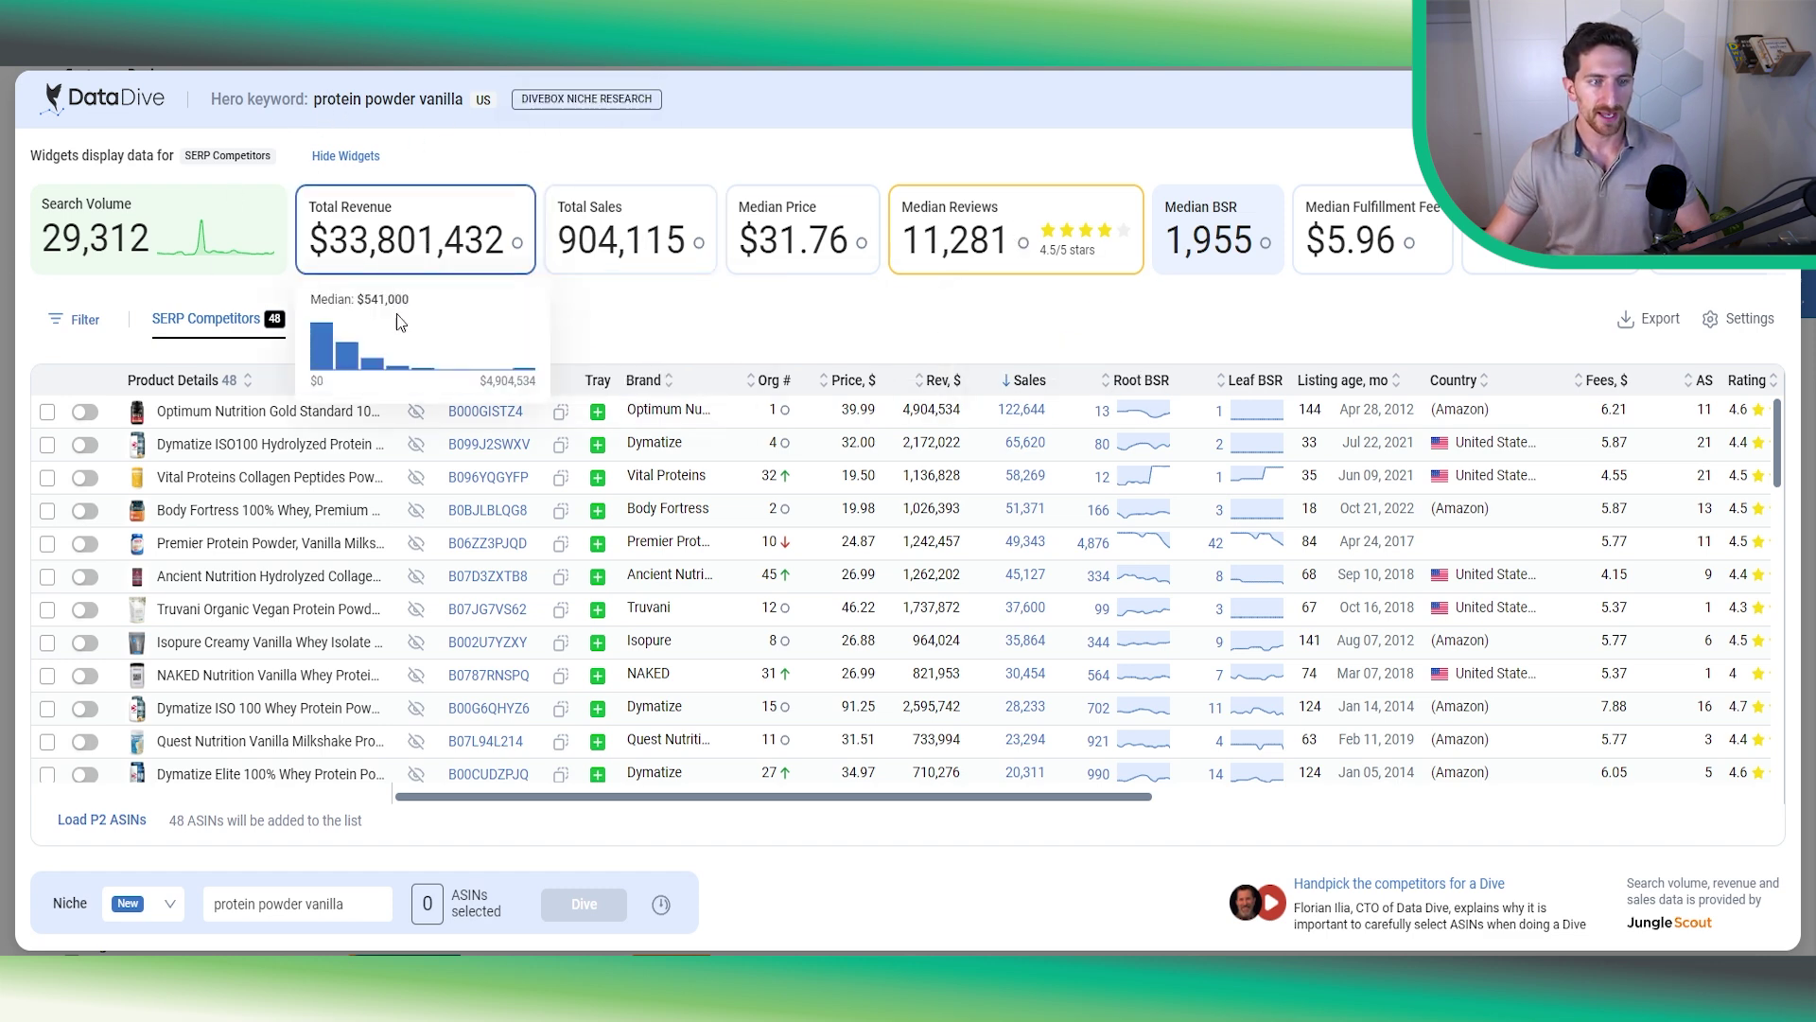
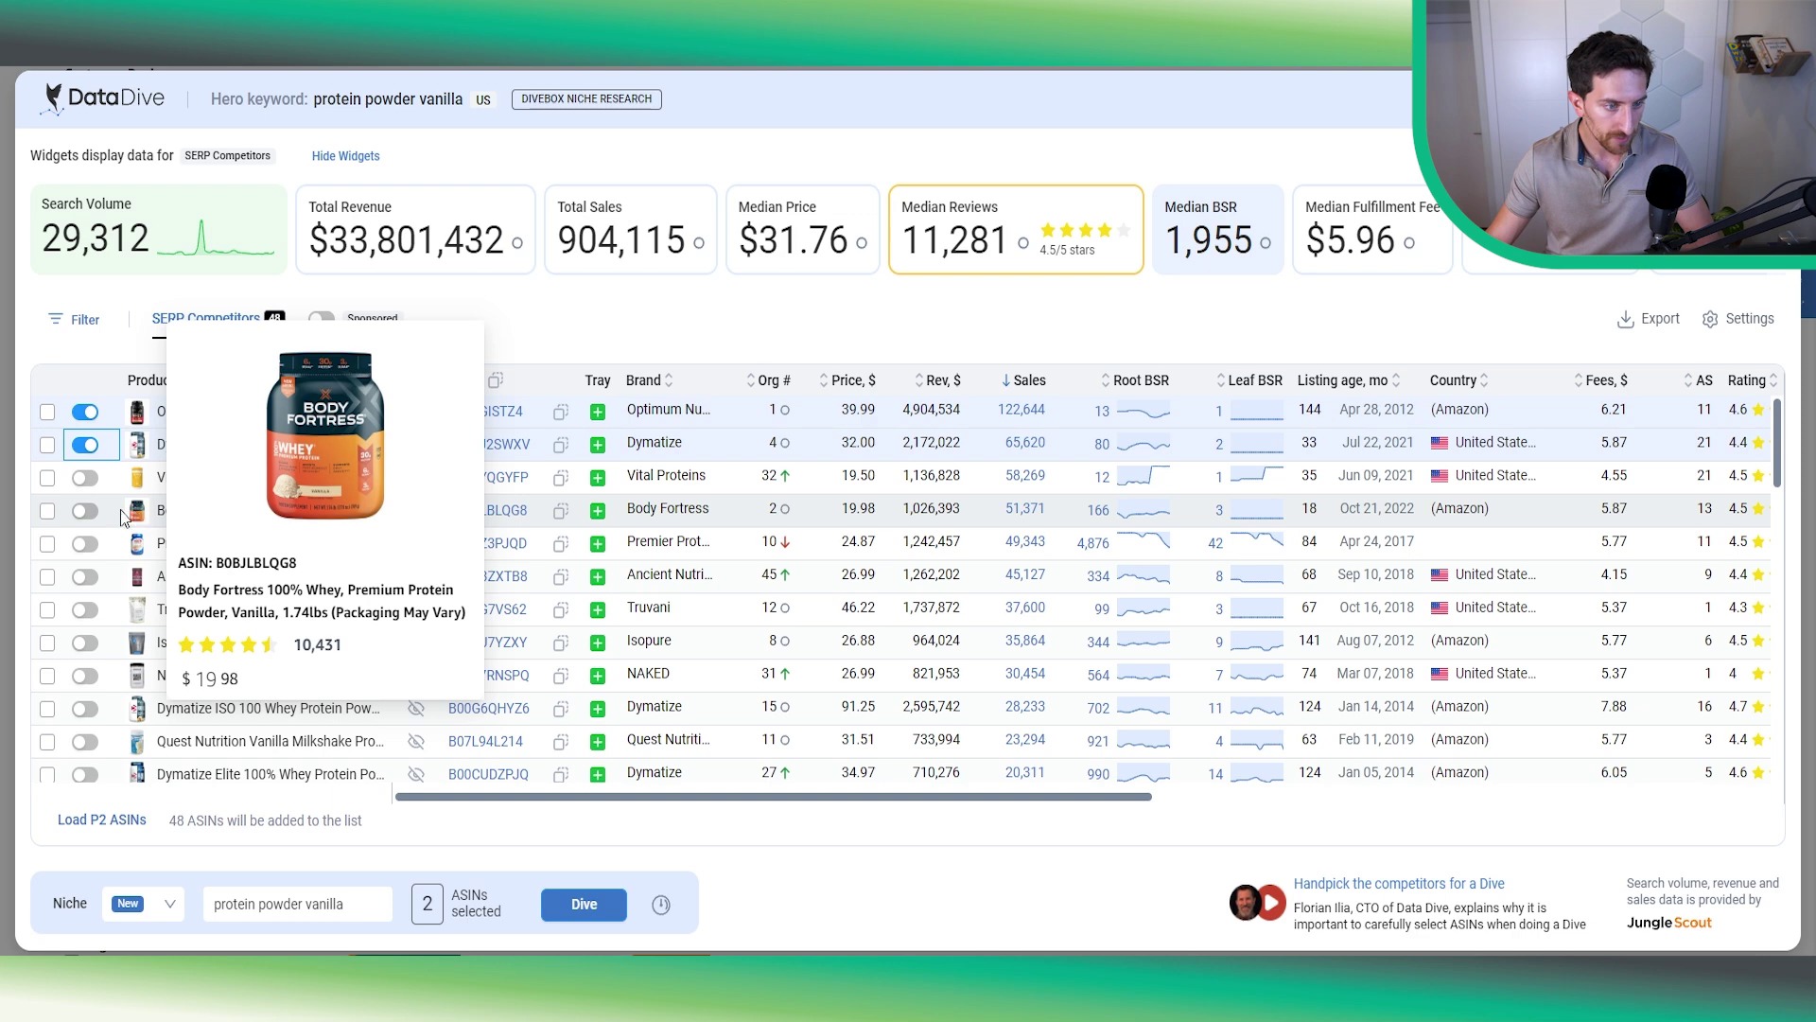
Step: Select the Body Fortress, Premier Protein, Truvani and Isopure vanilla powders as niche competitors, leaving out the Ancient Nutrition collagen product
{"action": "left_click", "coordinate": [85, 511]}
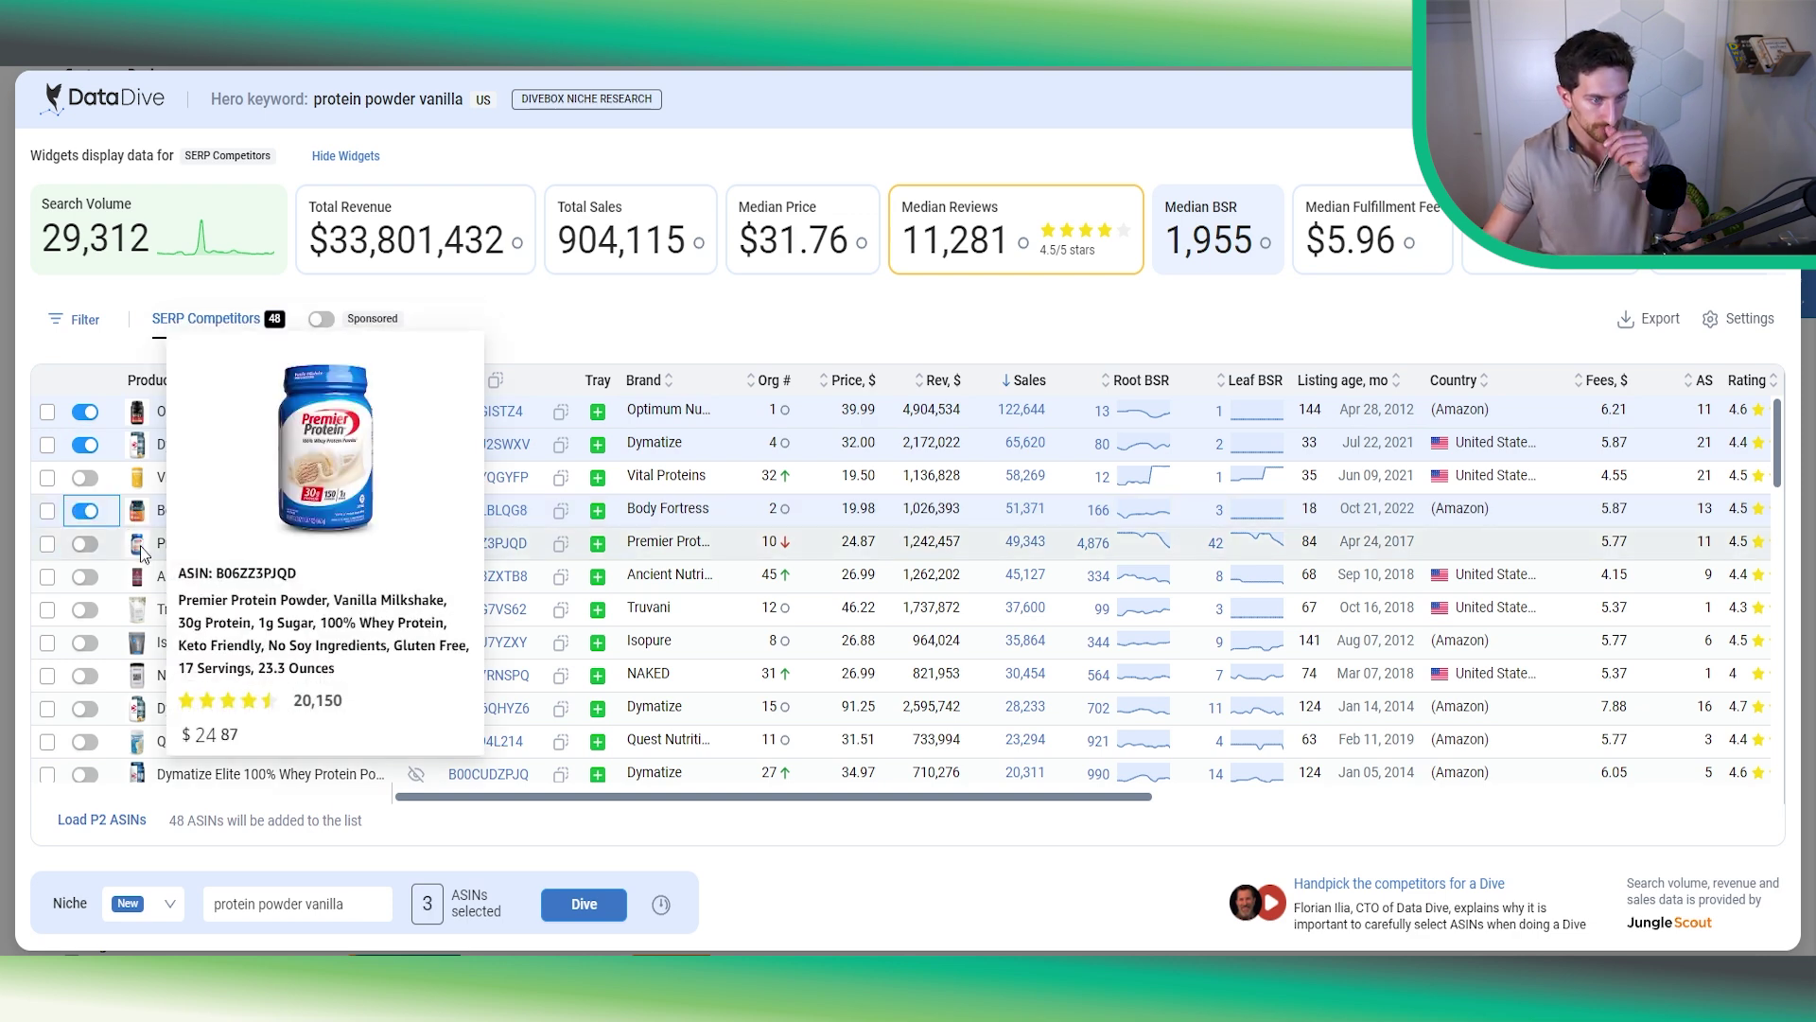
{"action": "left_click", "coordinate": [89, 545]}
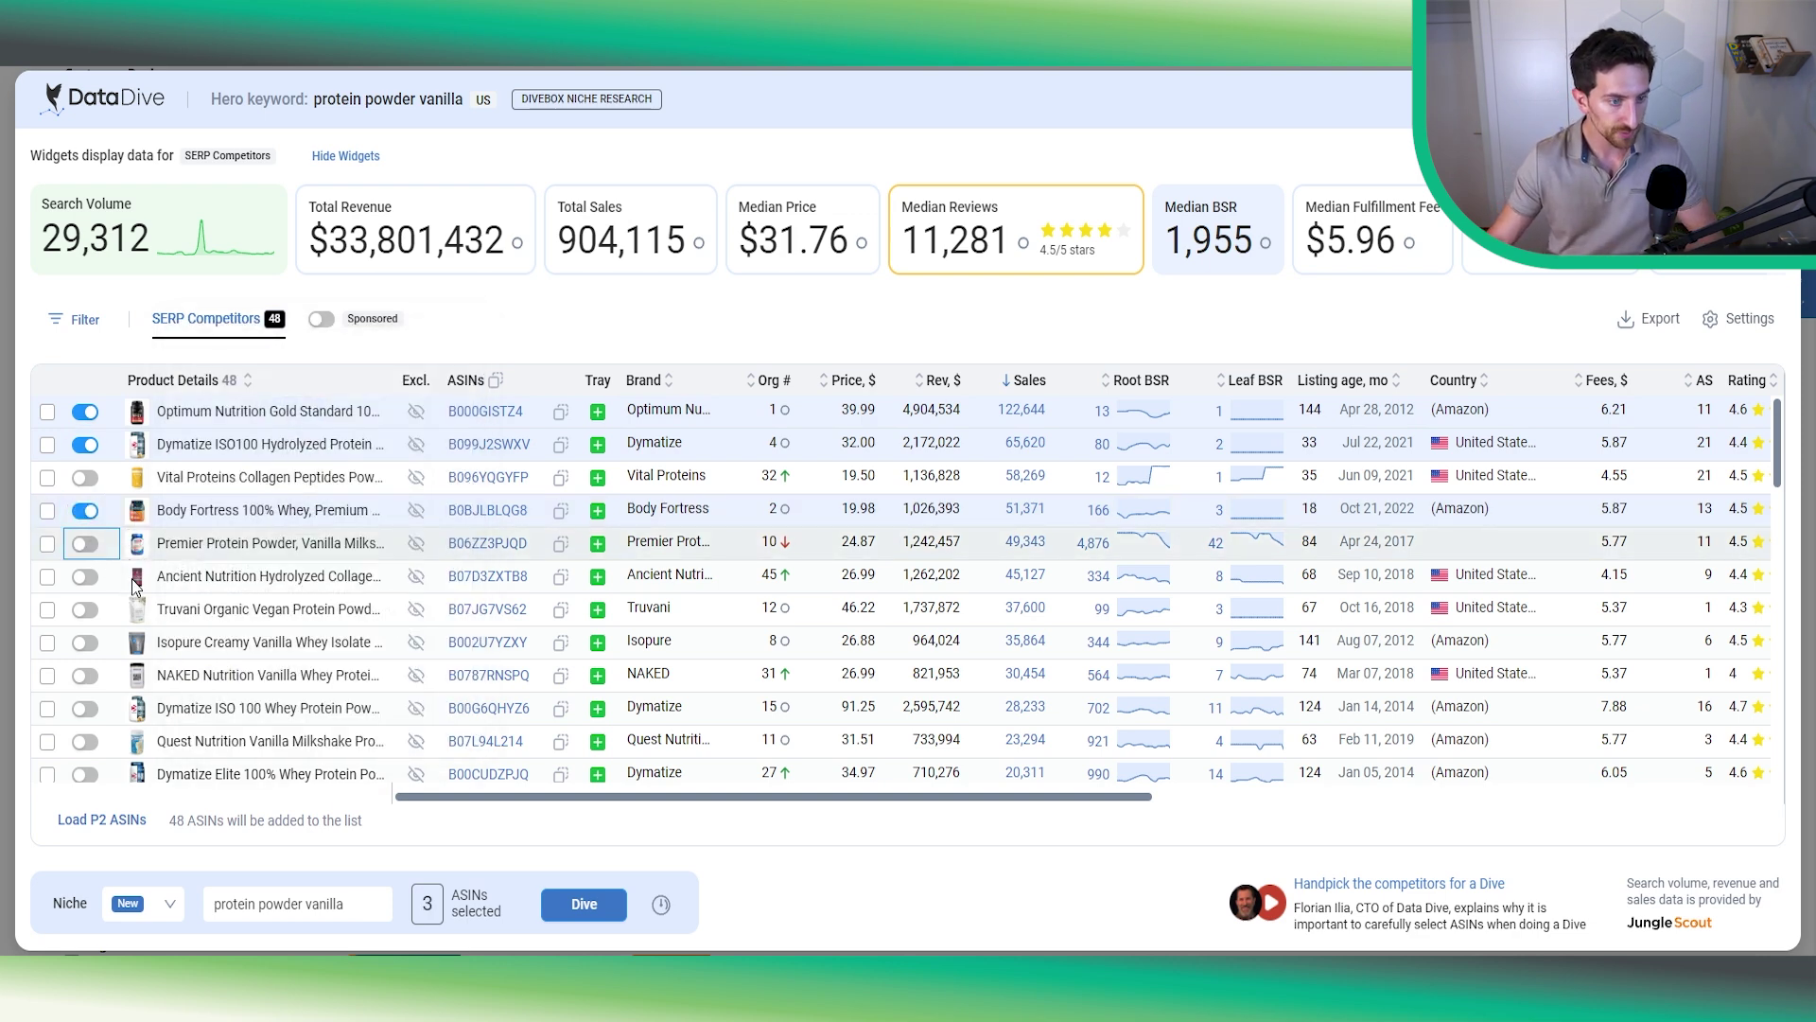
{"action": "mouse_move", "coordinate": [136, 586]}
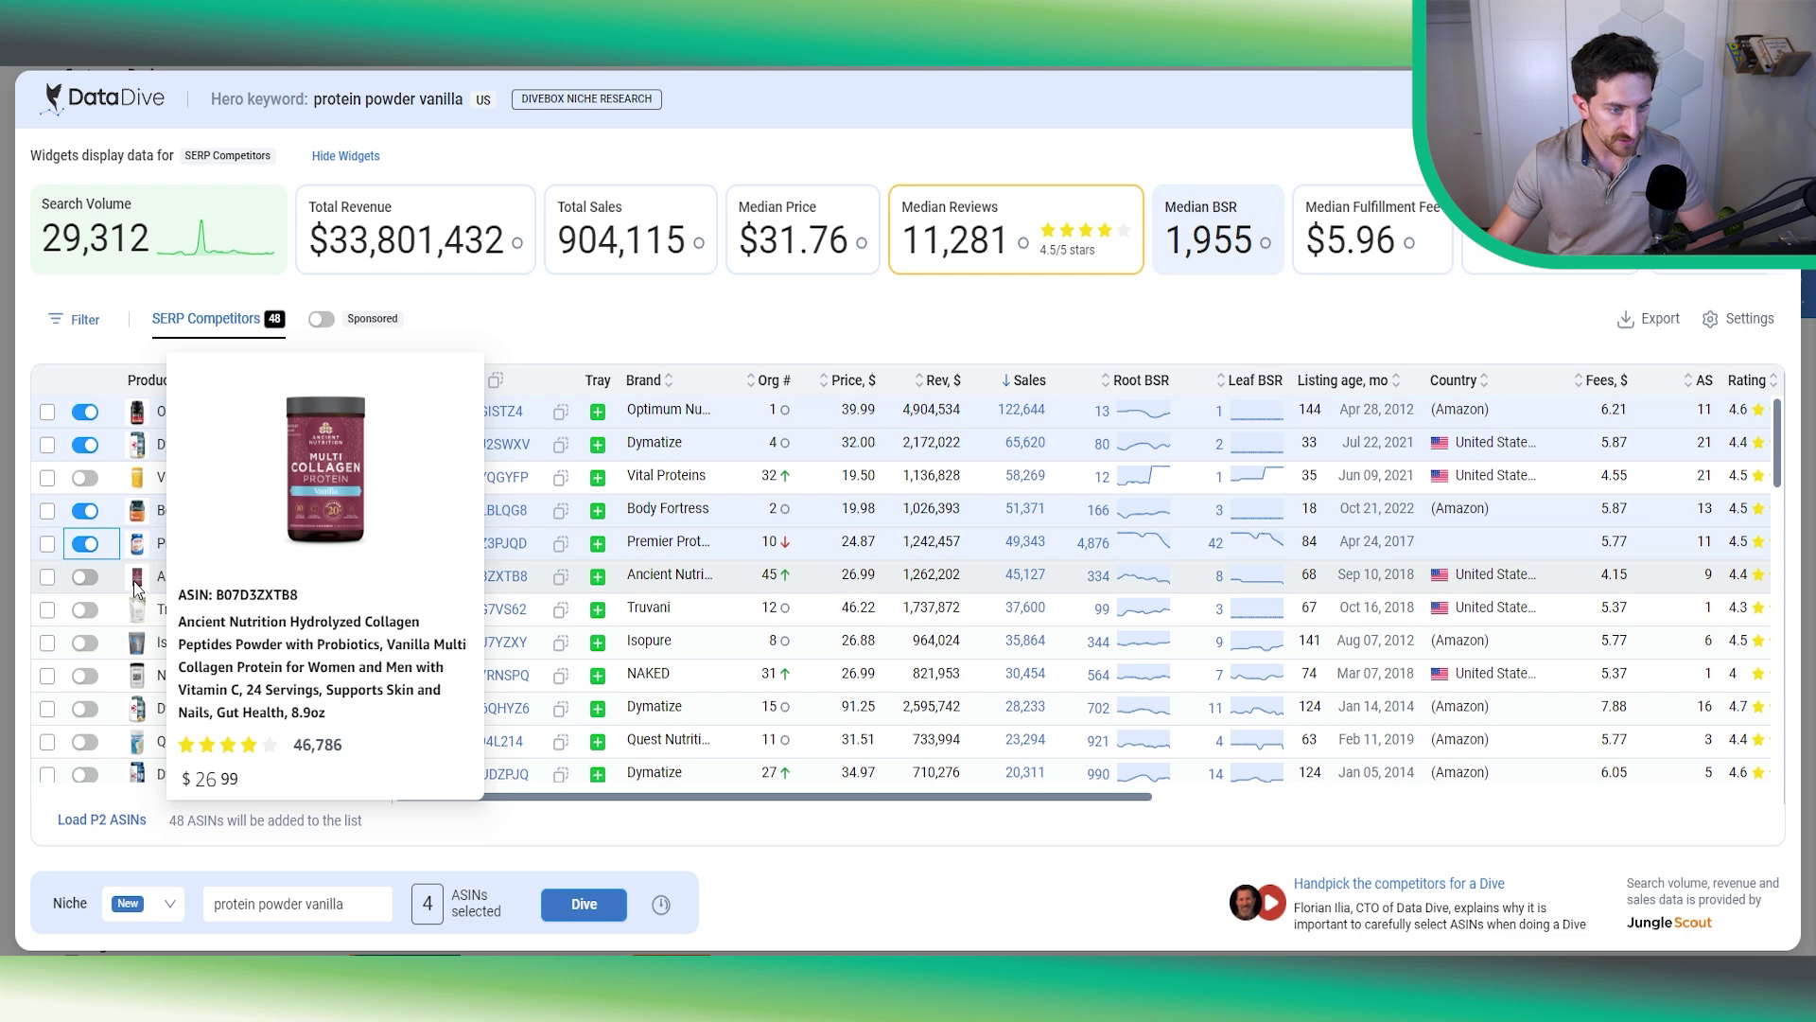
{"action": "mouse_move", "coordinate": [137, 618]}
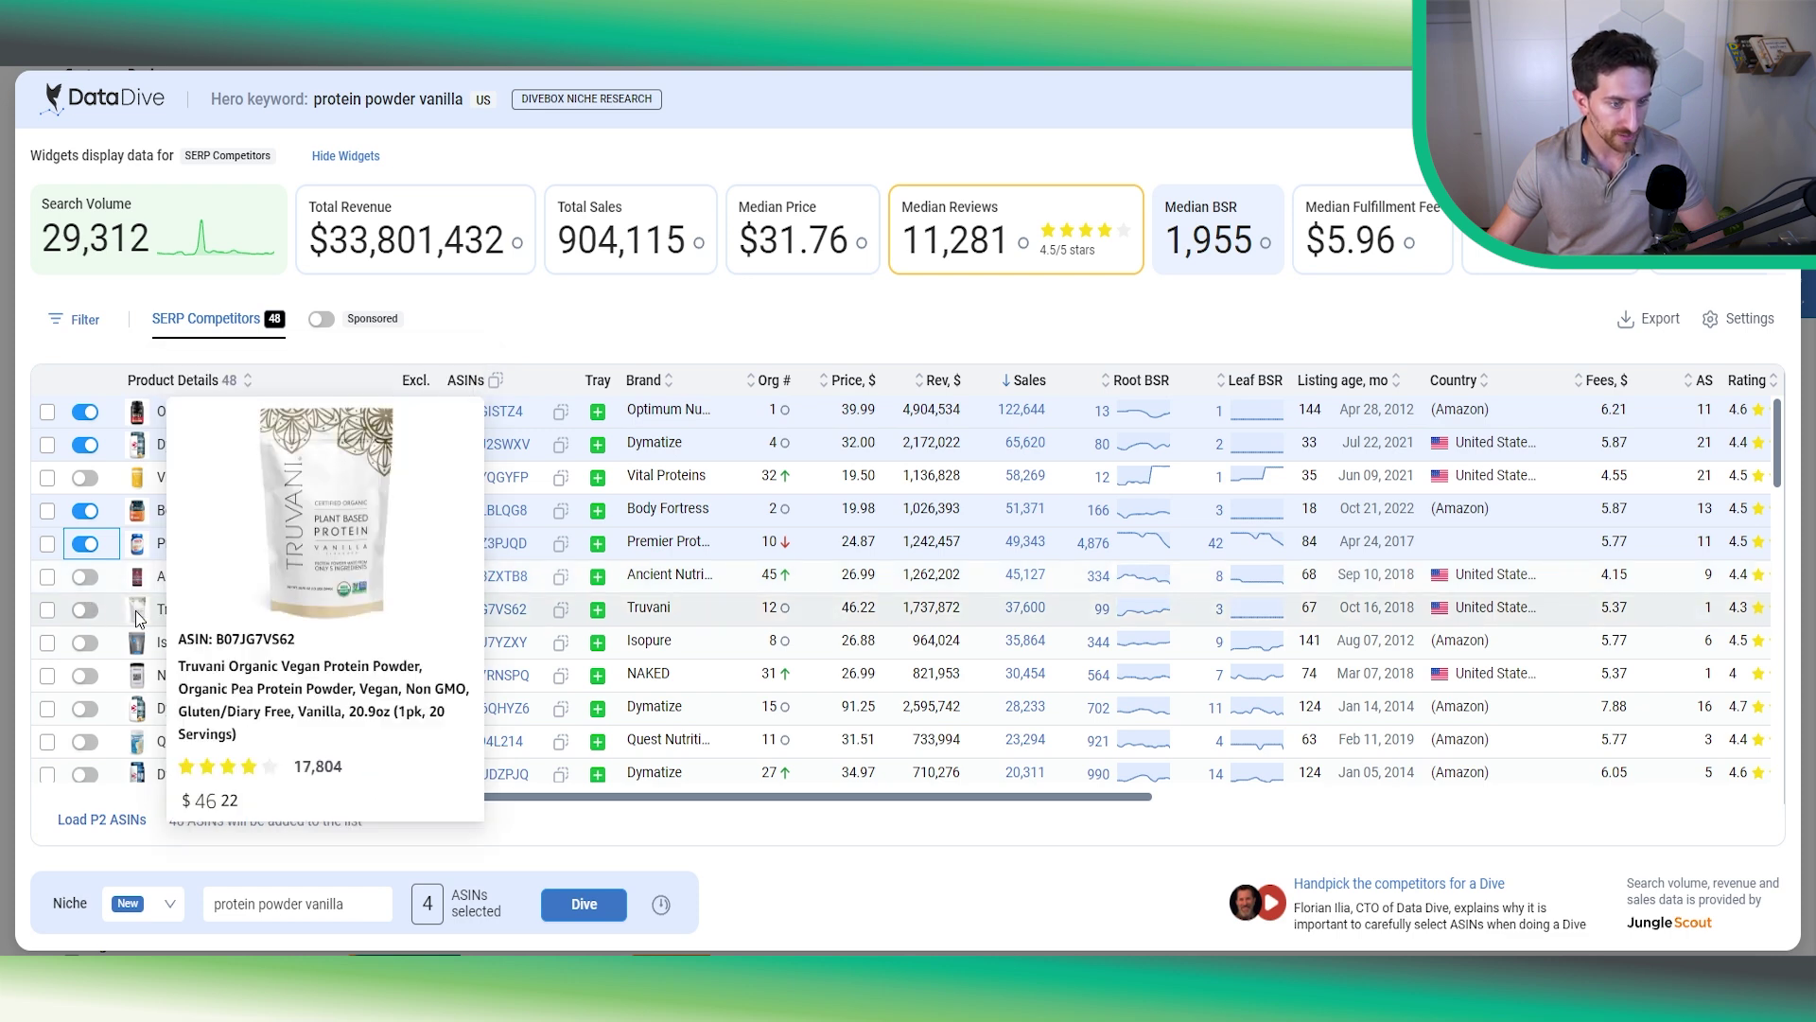
{"action": "left_click", "coordinate": [85, 609]}
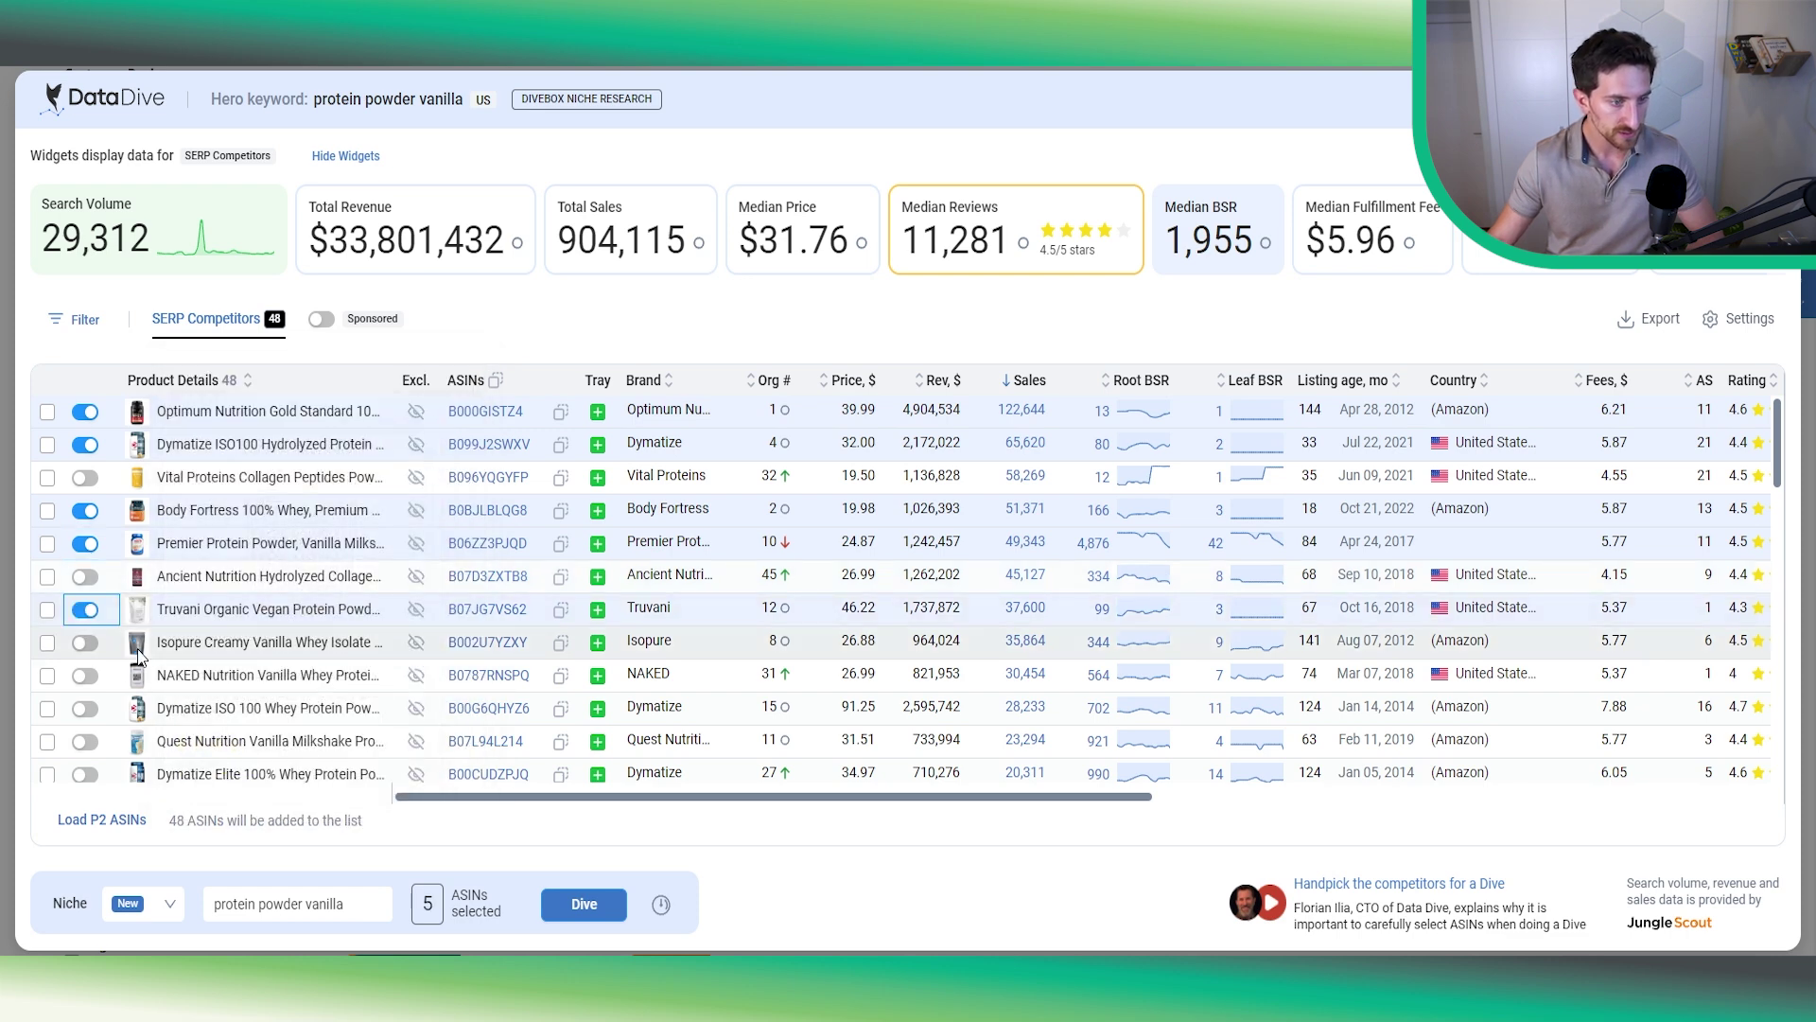
{"action": "mouse_move", "coordinate": [127, 616]}
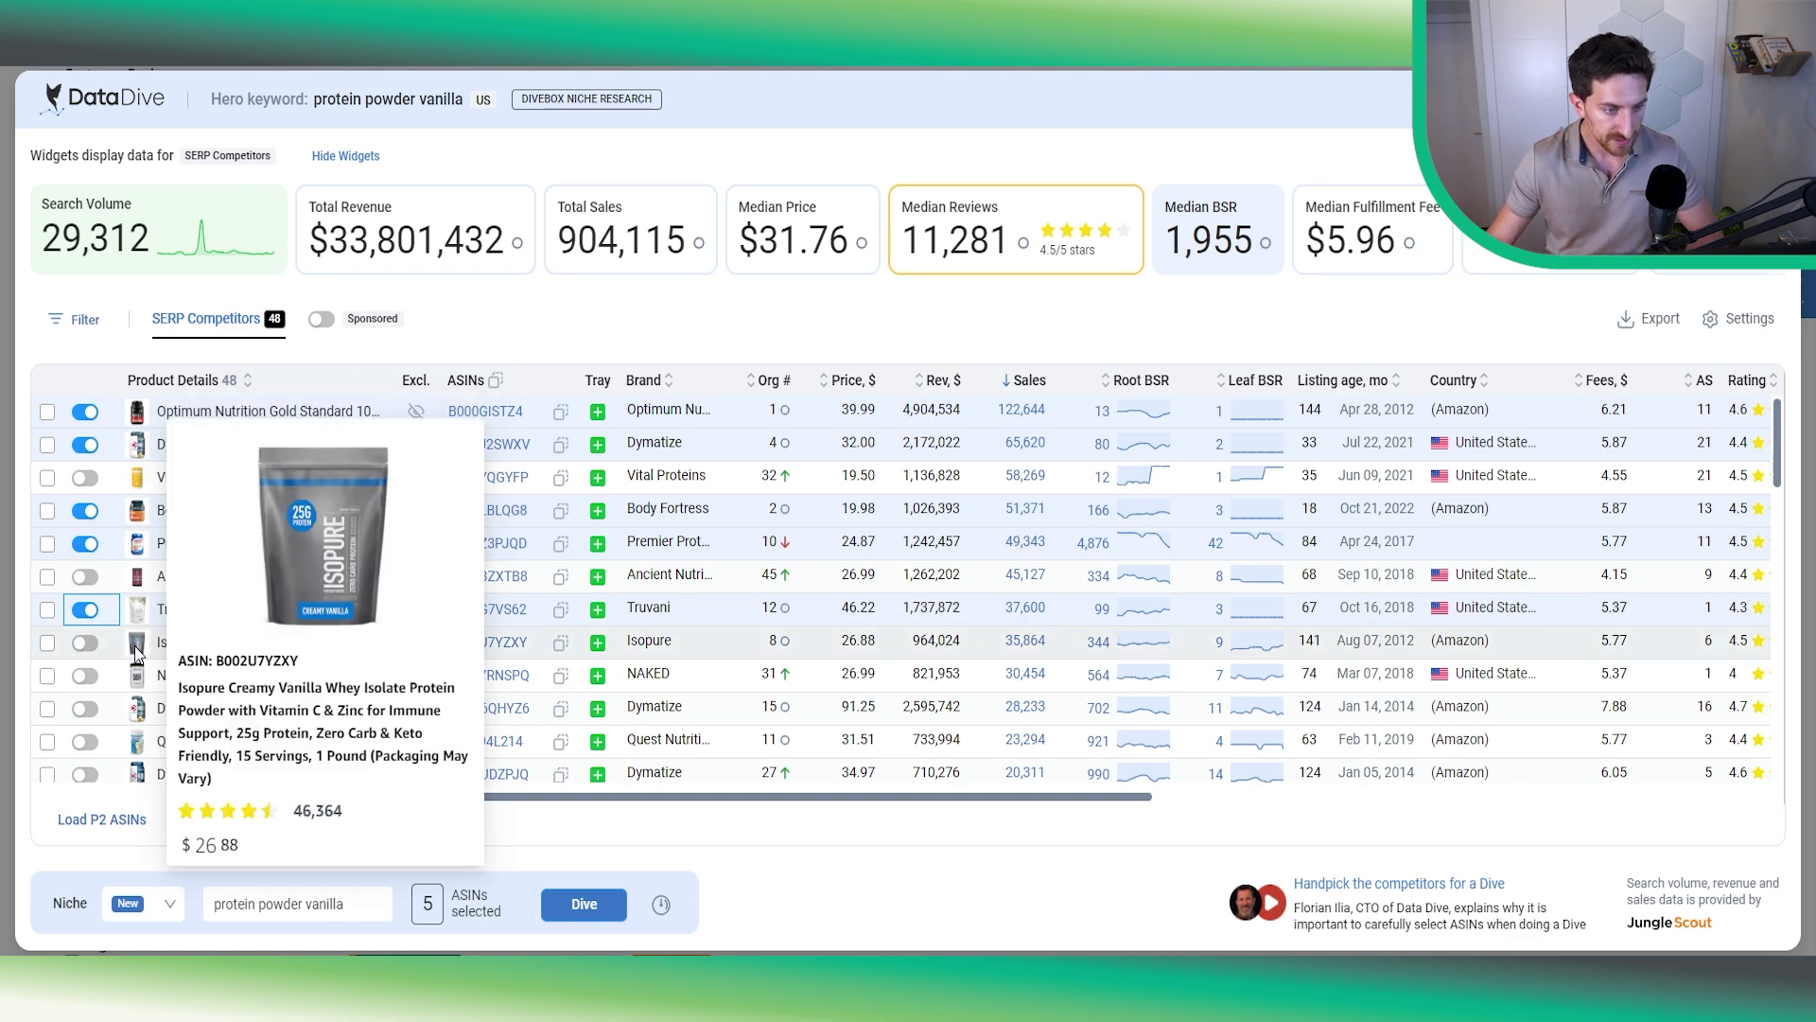
{"action": "left_click", "coordinate": [85, 647]}
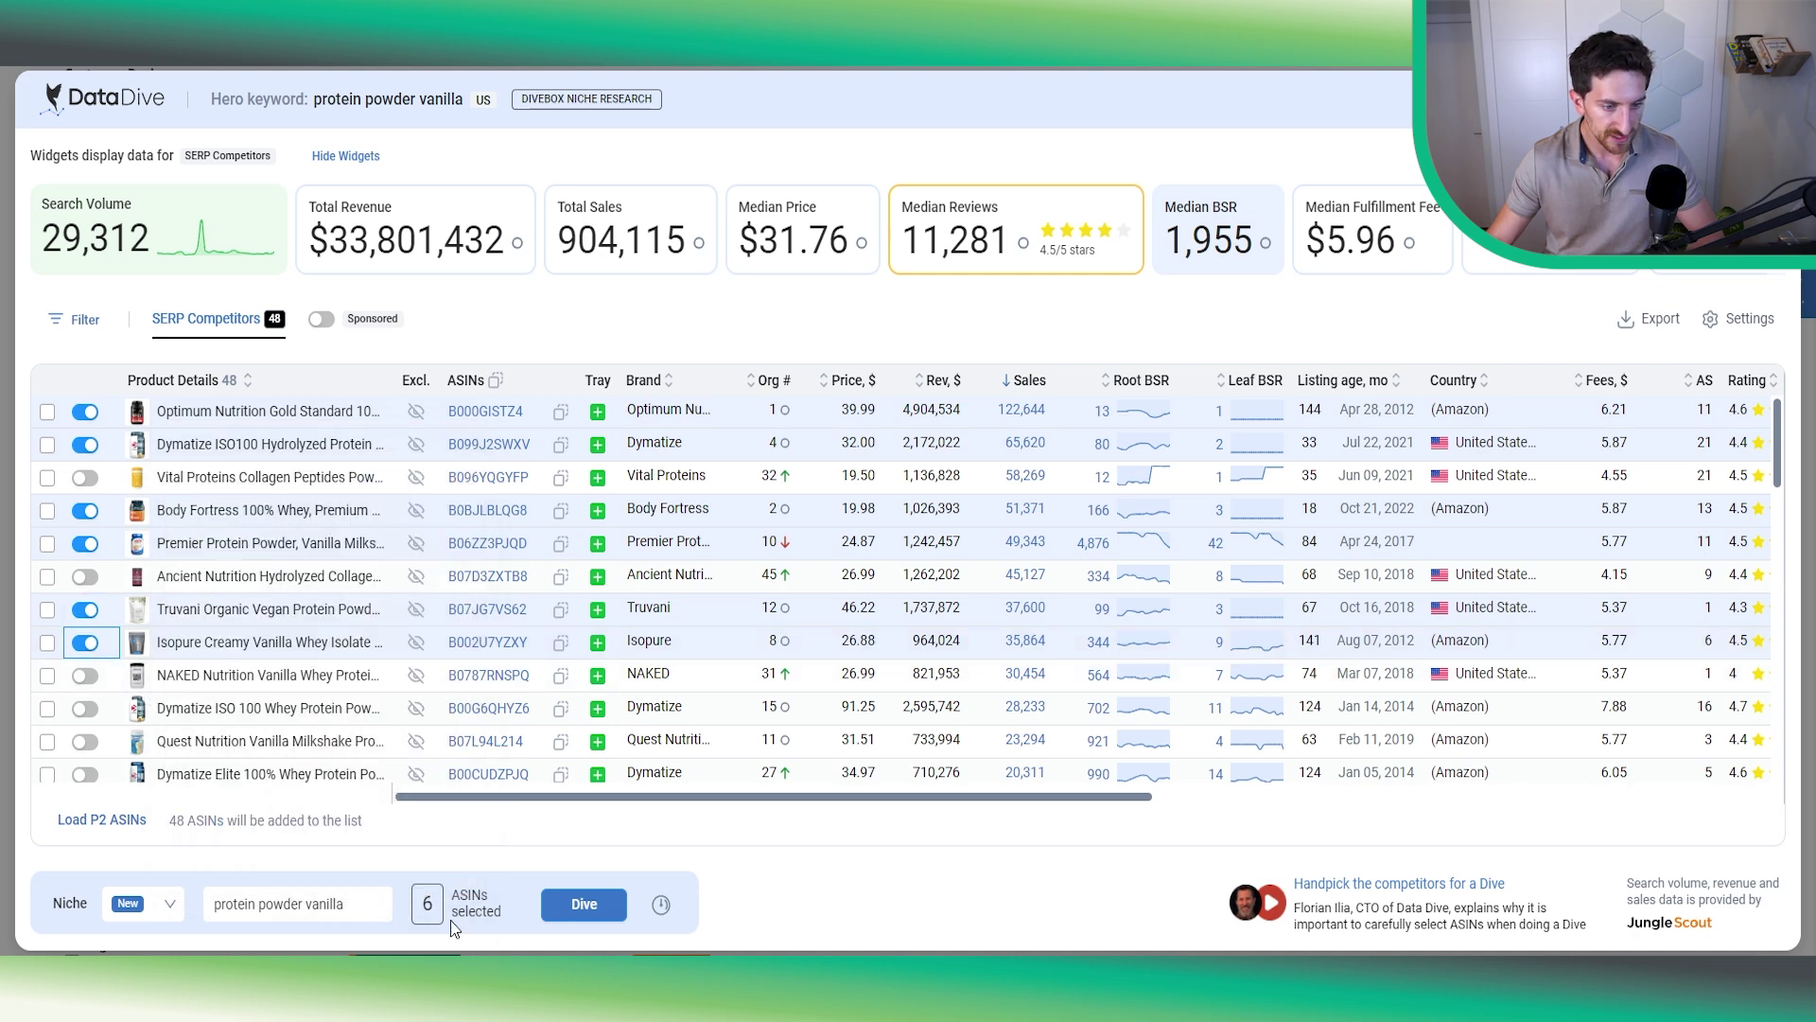
Step: Add the NAKED, Dymatize ISO 100 5-pound, Quest Nutrition and Dymatize Elite vanilla powders to the competitor selection
{"action": "mouse_move", "coordinate": [147, 677]}
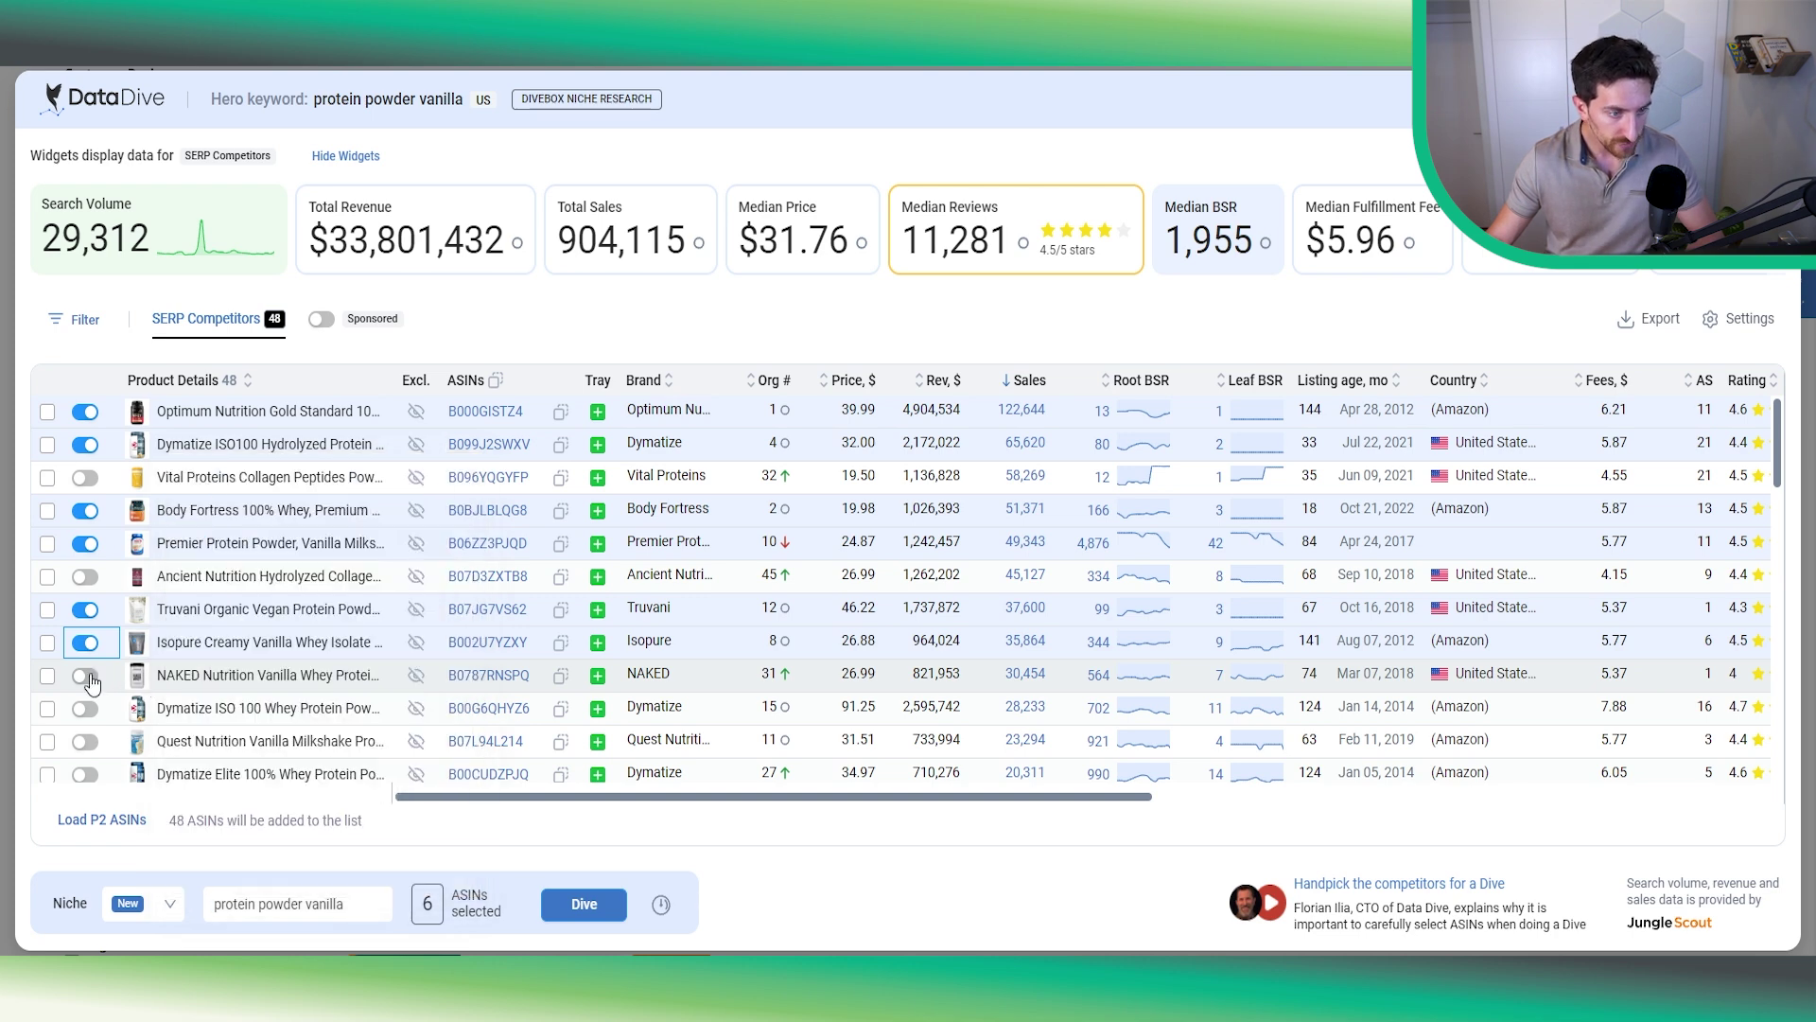
{"action": "scroll", "coordinate": [123, 672], "scroll_direction": "down", "scroll_amount": 2}
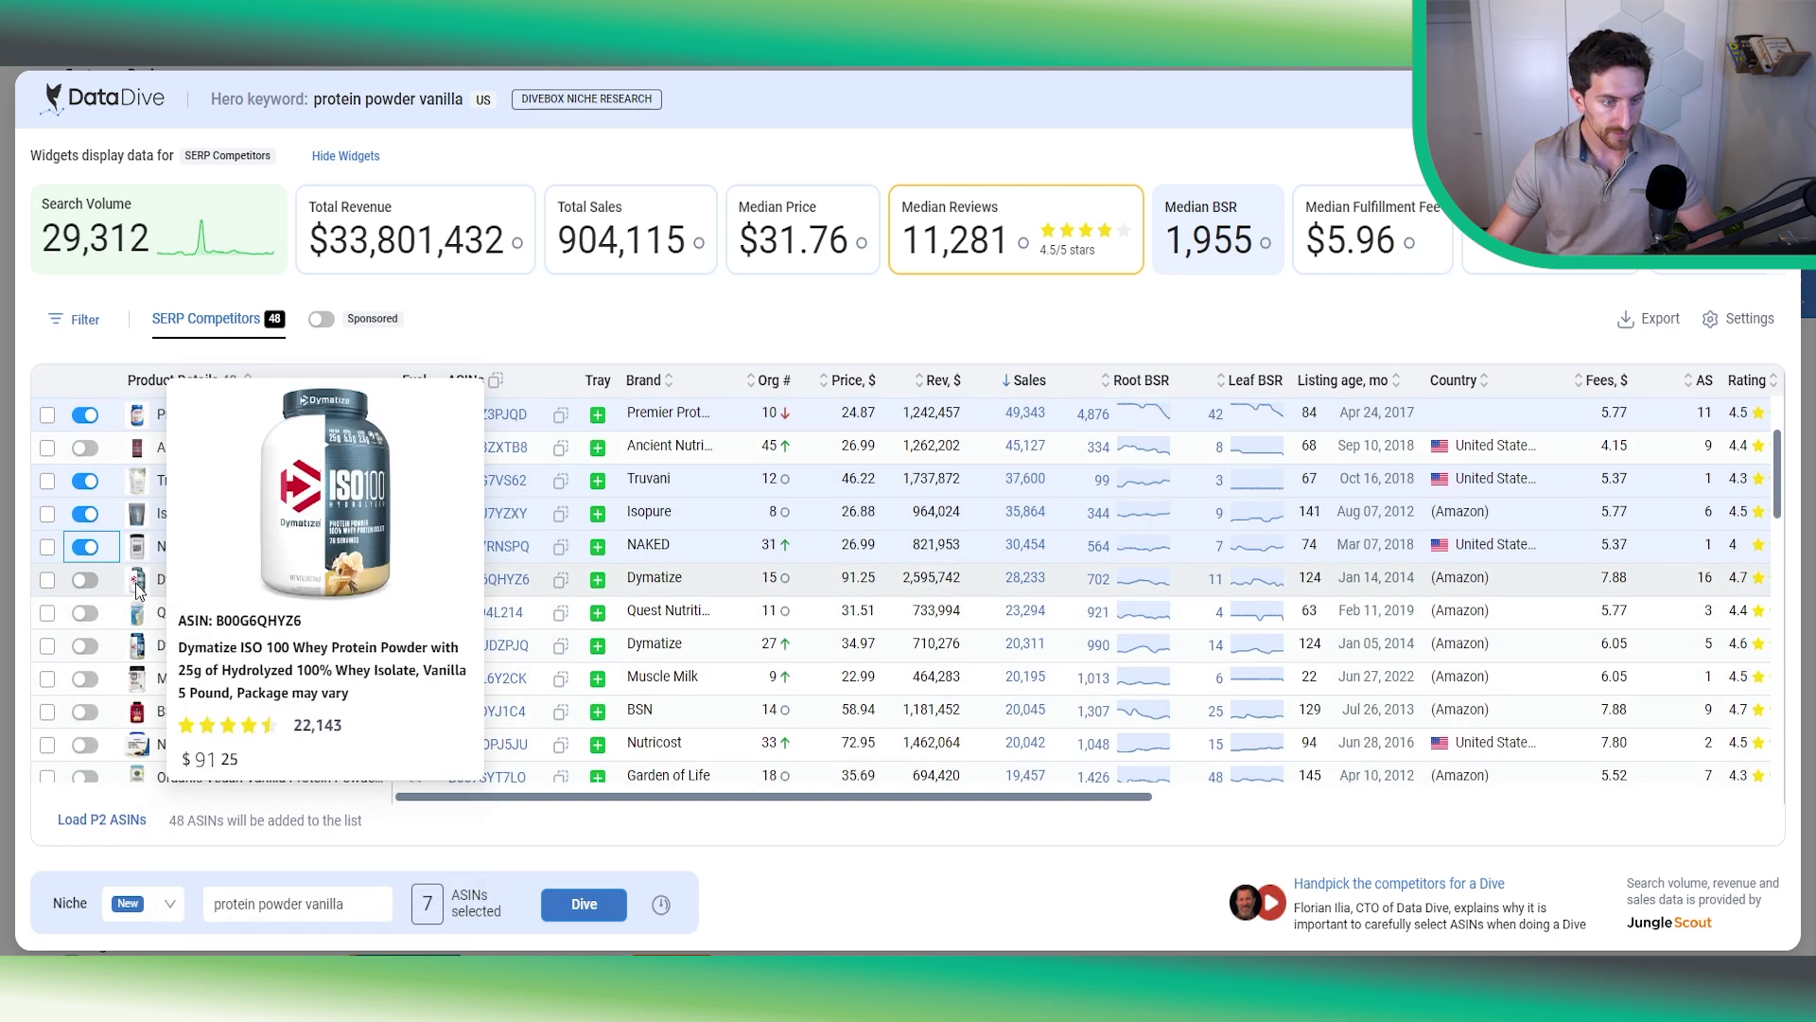
{"action": "left_click", "coordinate": [85, 580]}
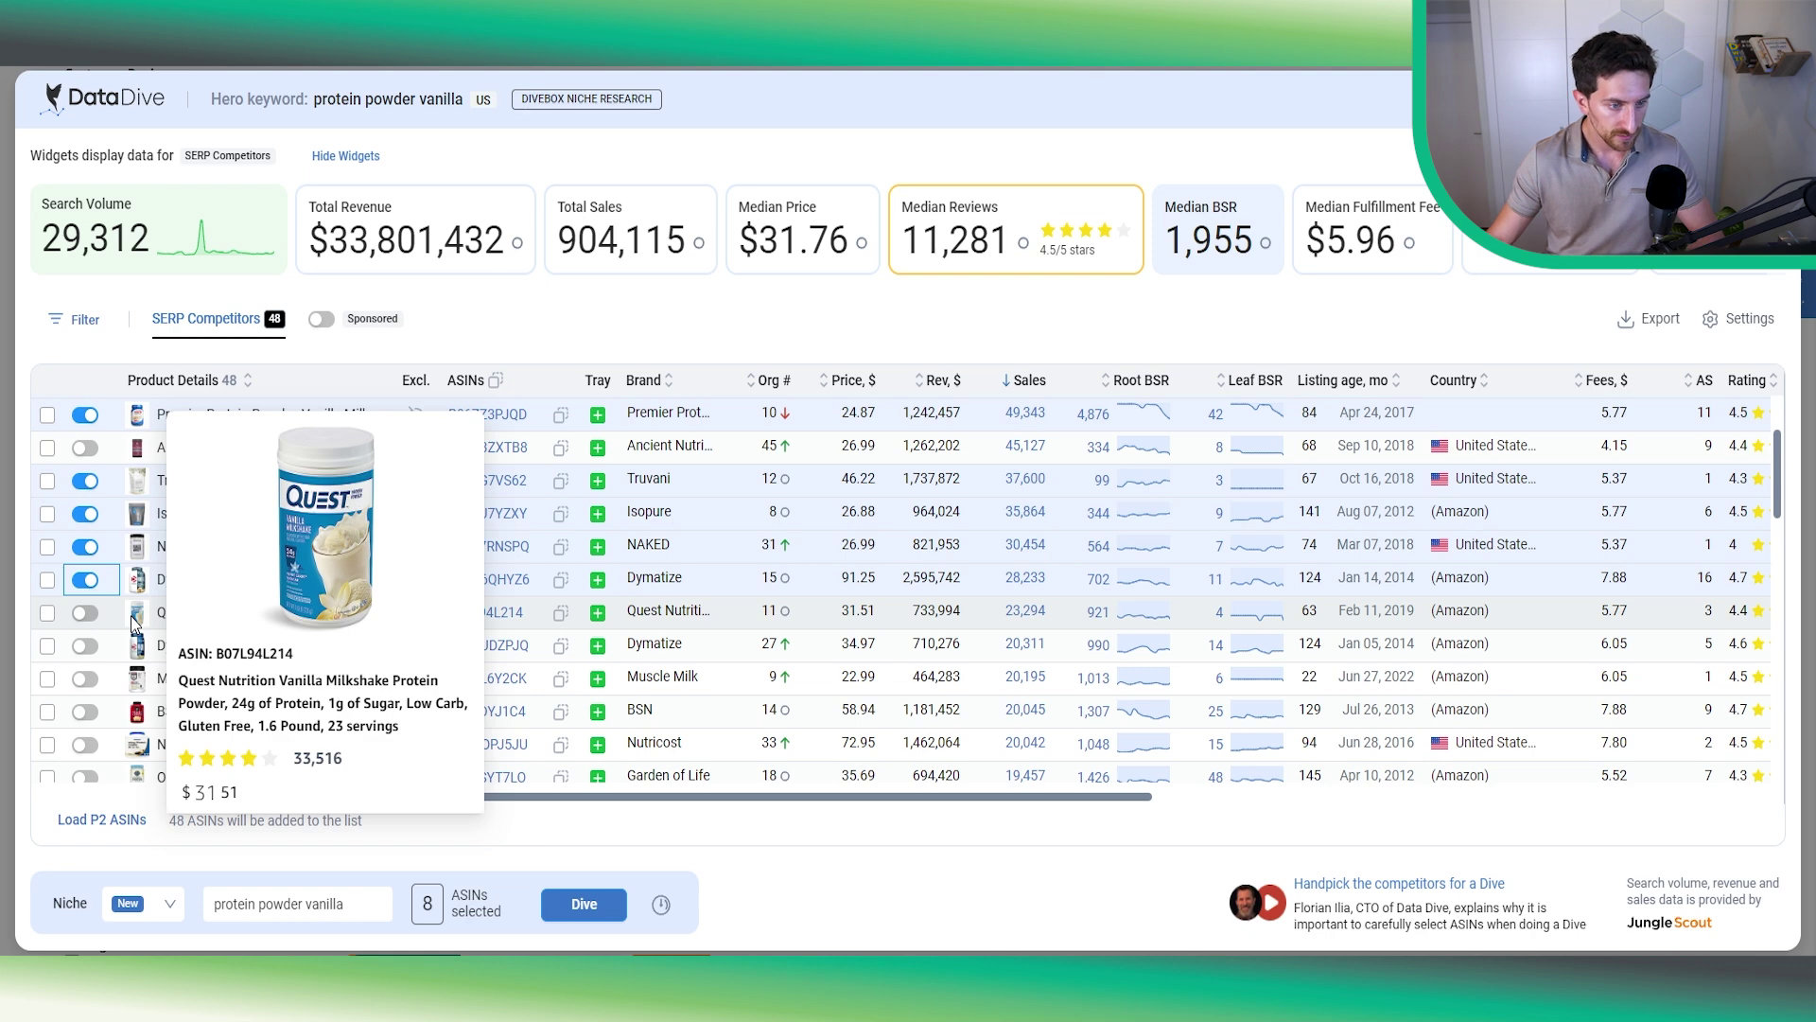
{"action": "left_click", "coordinate": [85, 612]}
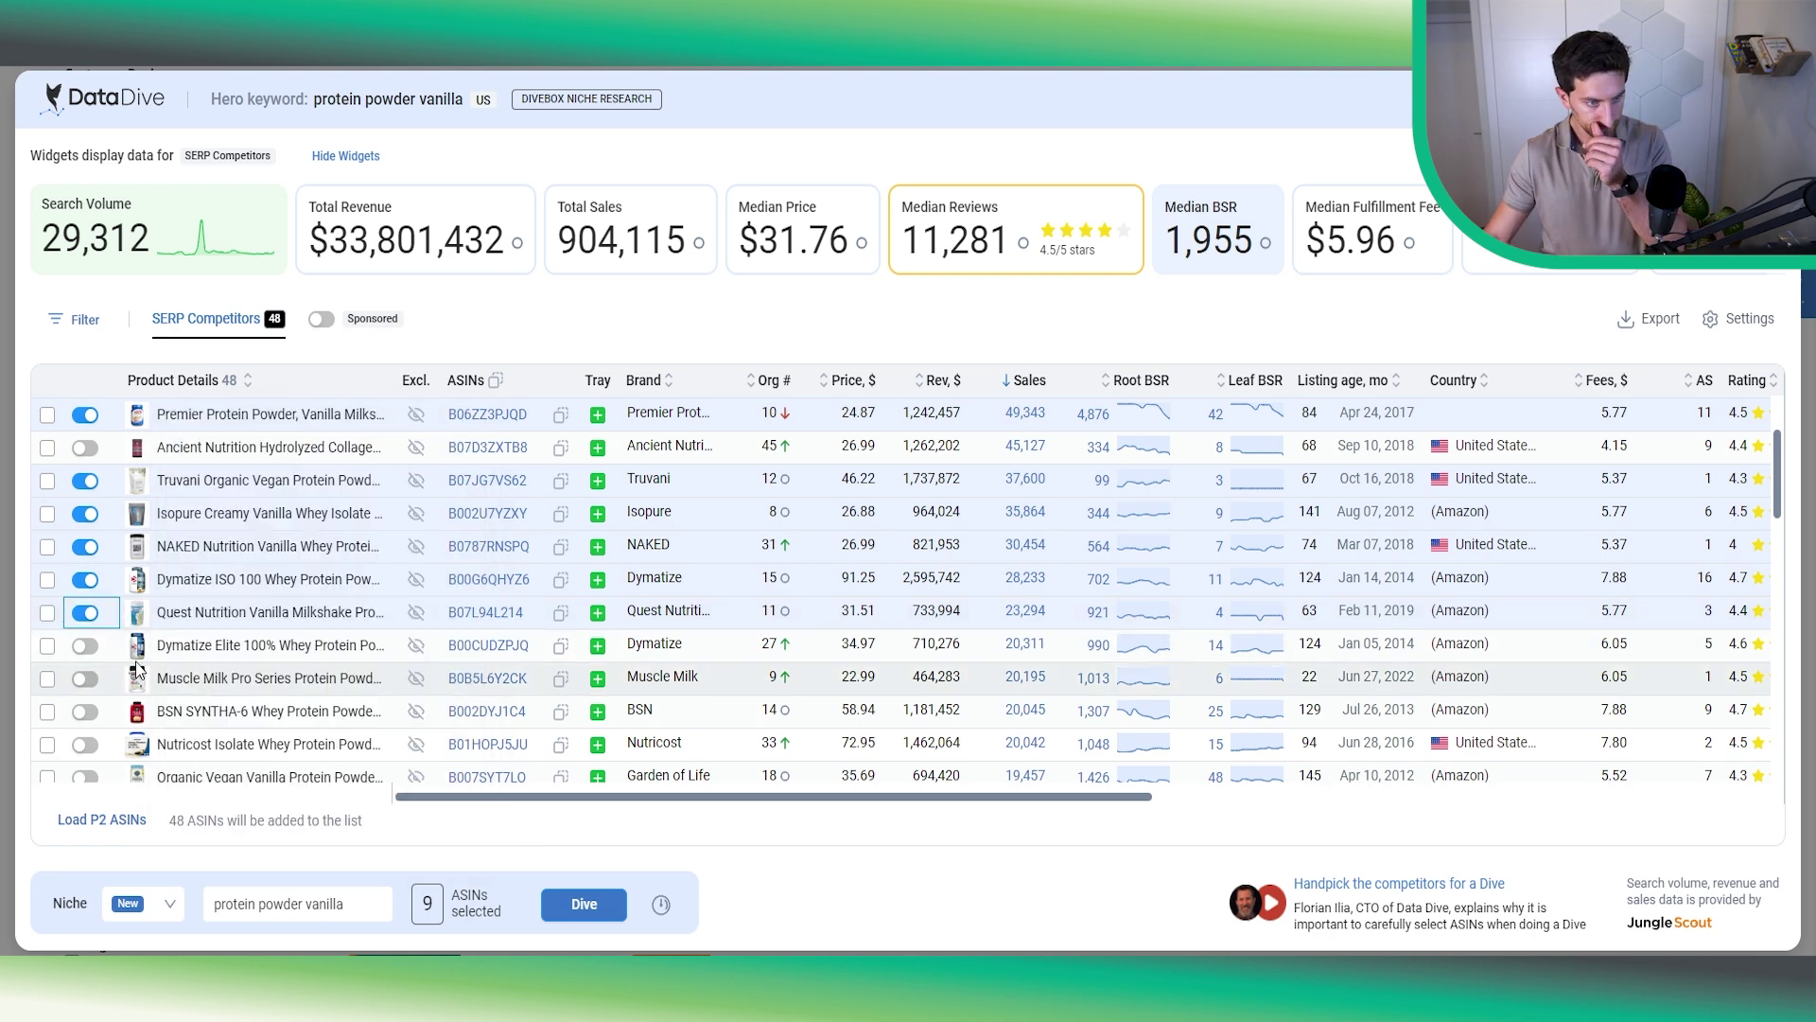
{"action": "mouse_move", "coordinate": [139, 651]}
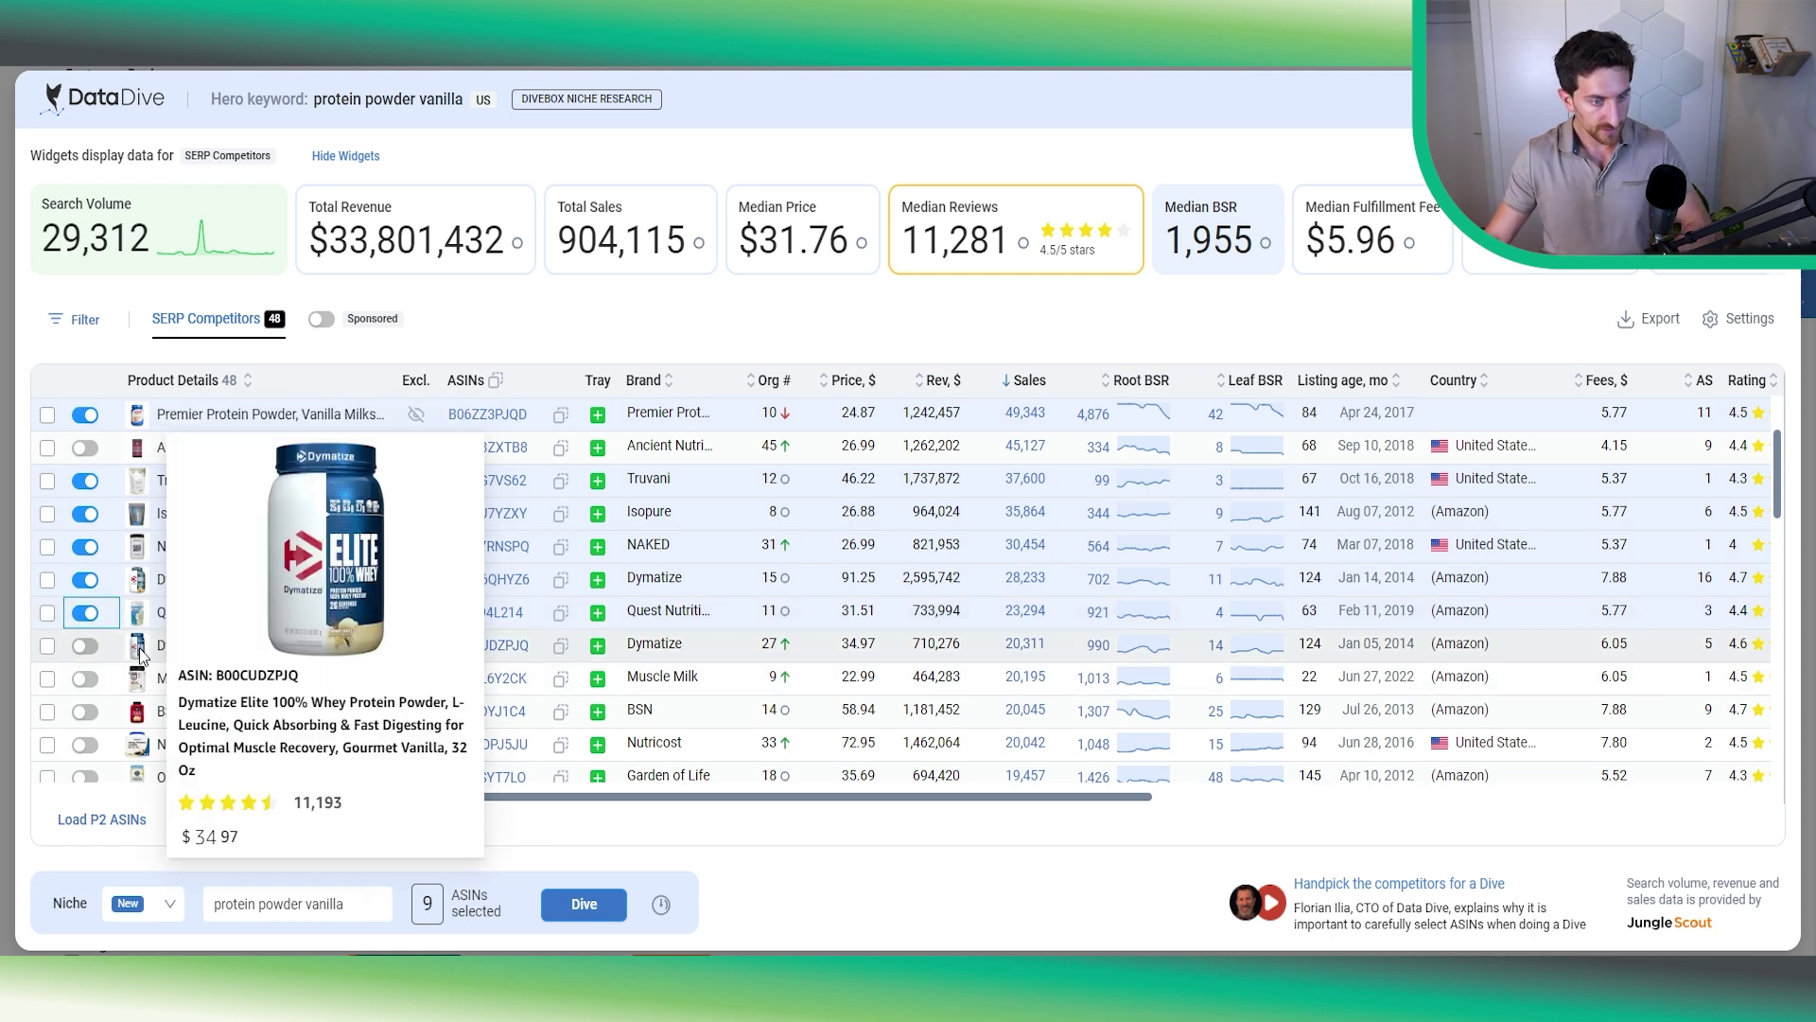
{"action": "left_click", "coordinate": [84, 647]}
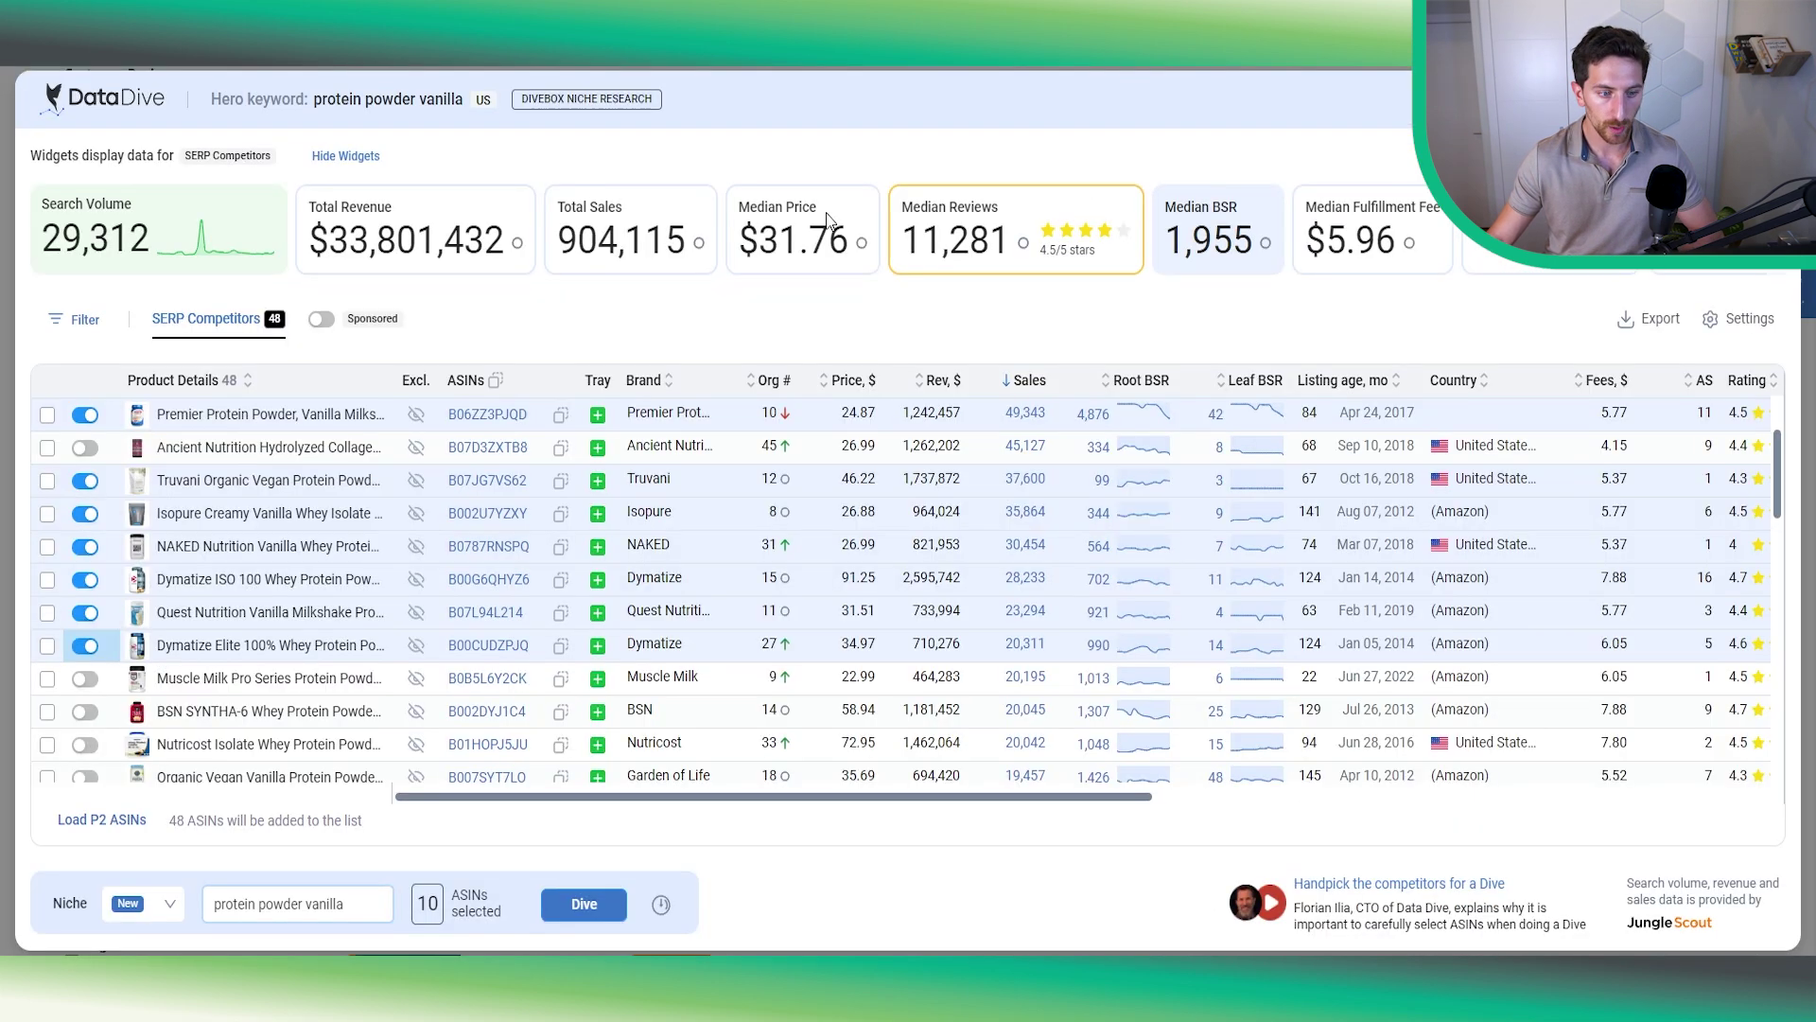
Step: Prefix the niche name "protein powder vanilla" with "B0BHZTH6W6_", review the selected competitors and run the dive
{"action": "type", "text": "B0BHZTH6W6"}
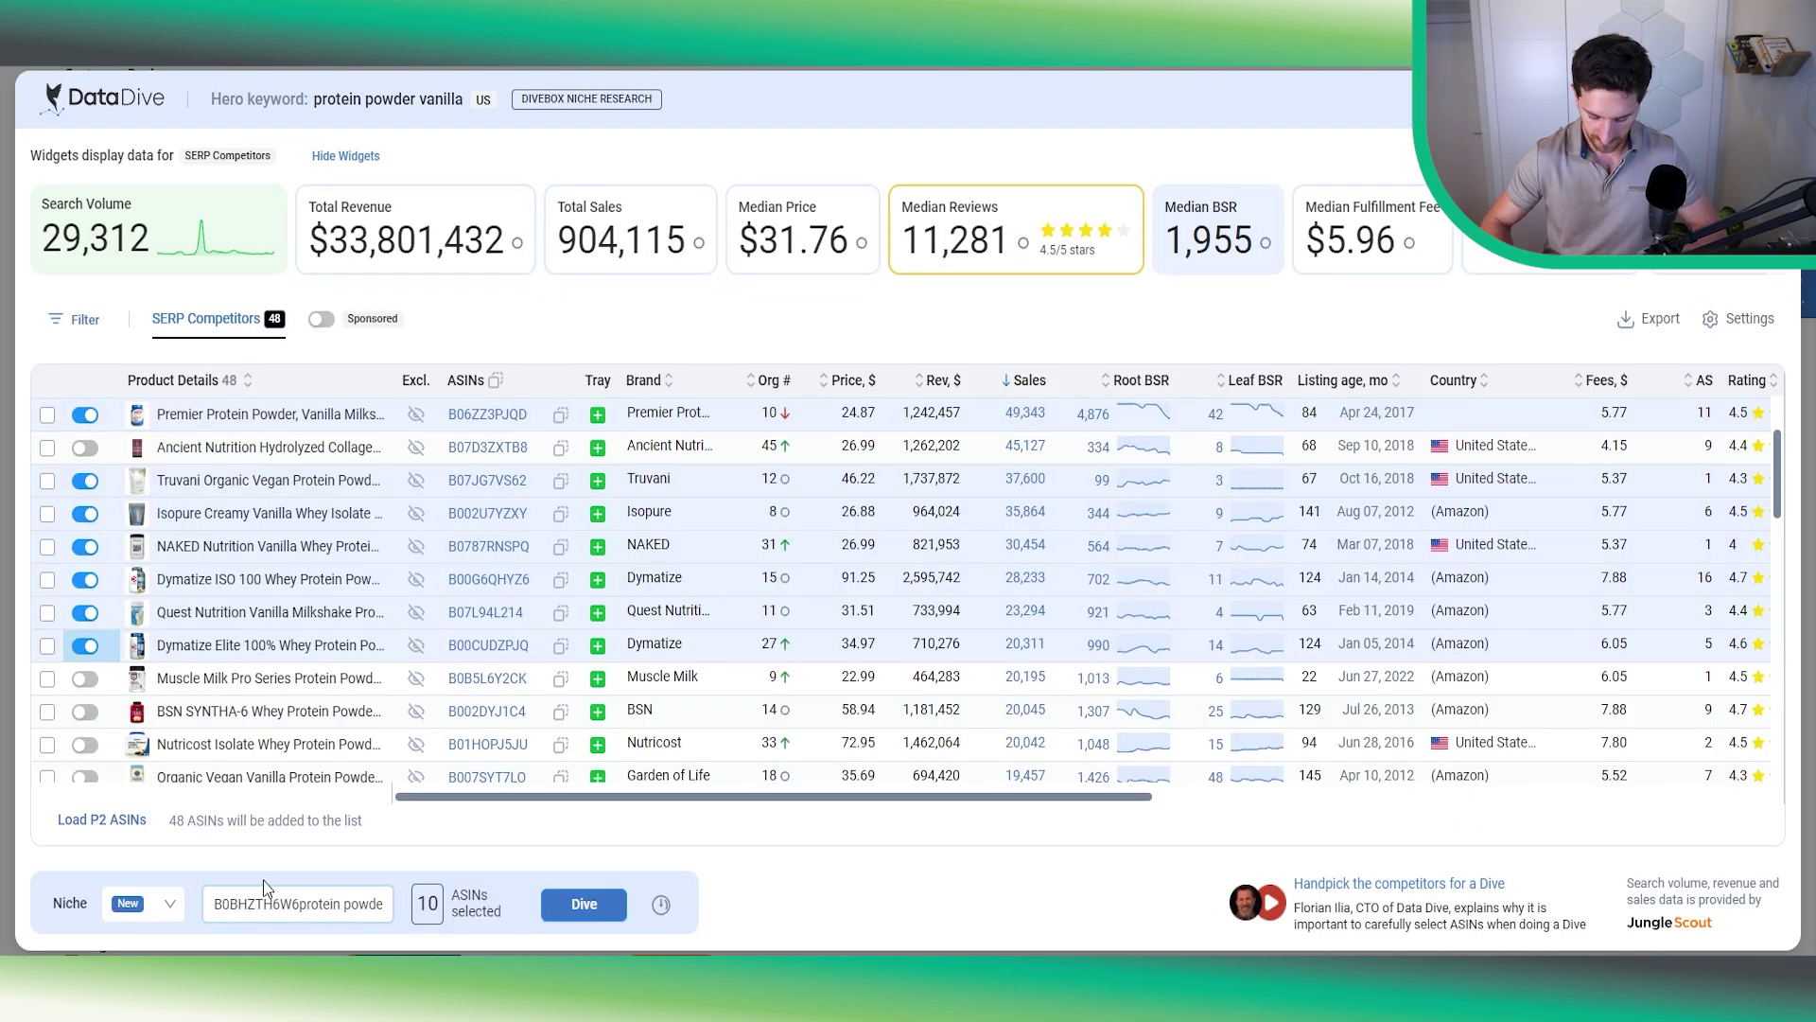
{"action": "type", "text": "_"}
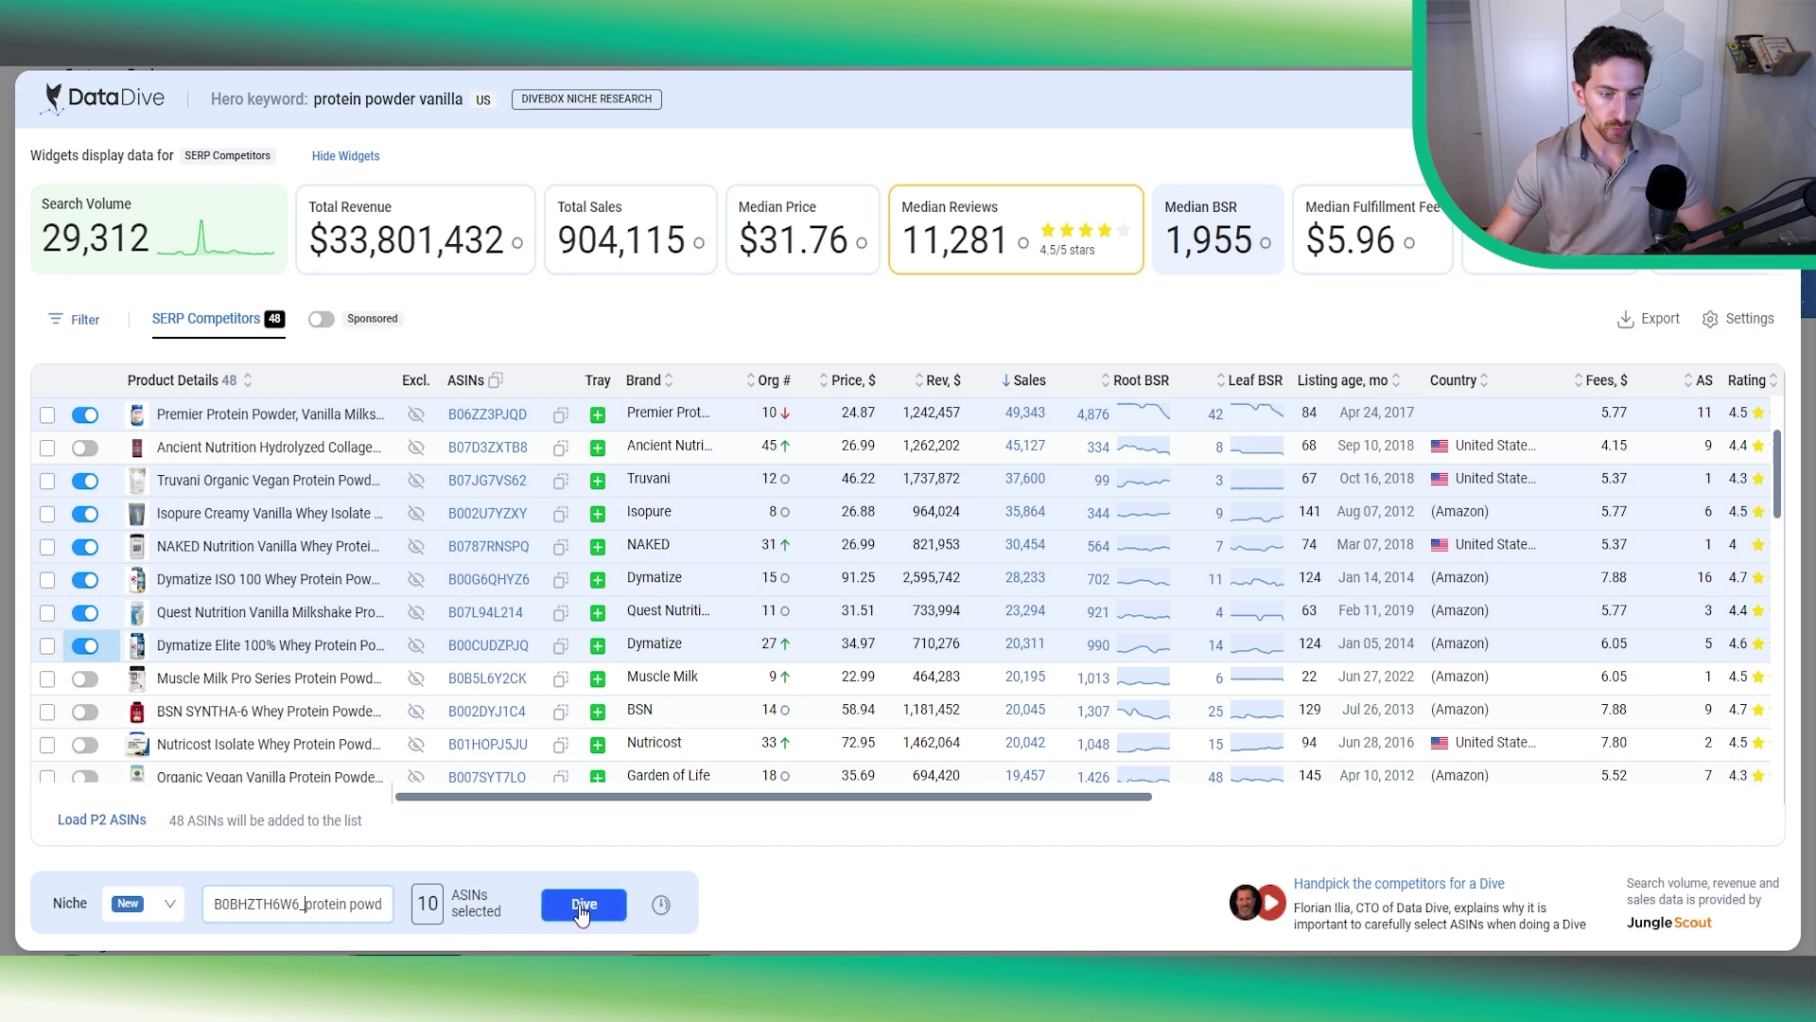
{"action": "scroll", "coordinate": [187, 547], "scroll_direction": "up", "scroll_amount": 3}
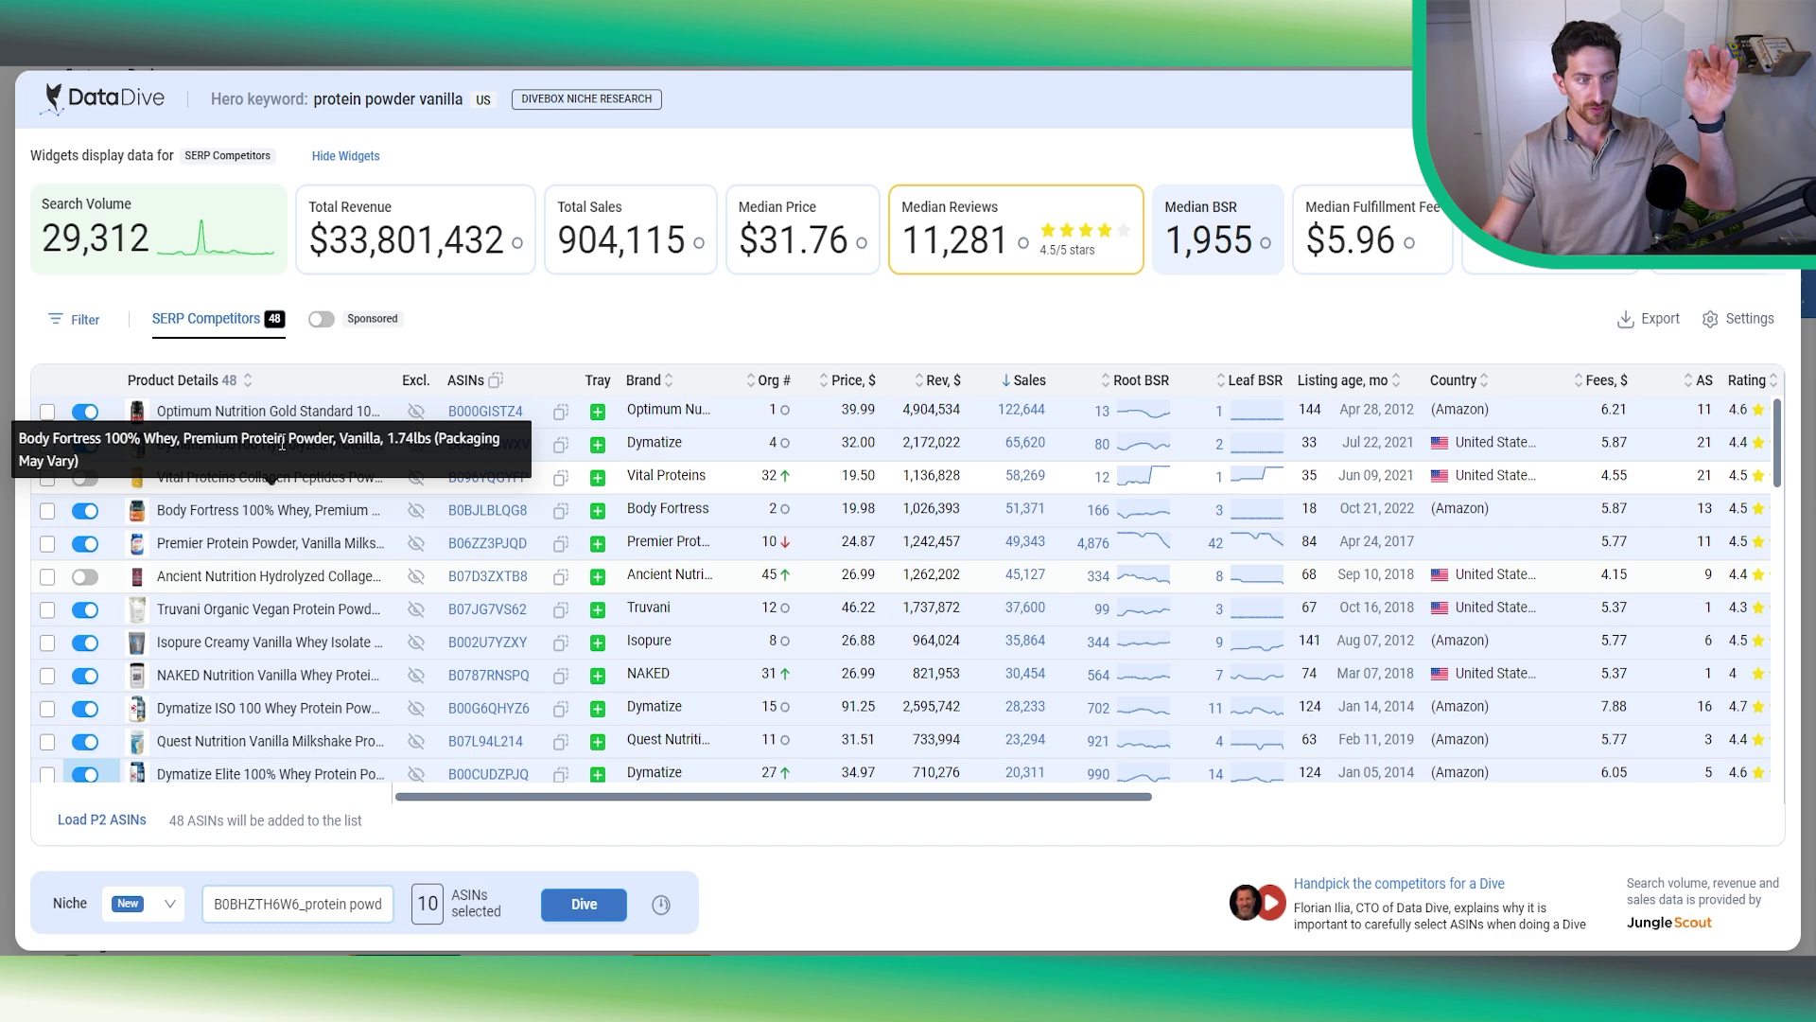
{"action": "scroll", "coordinate": [338, 593], "scroll_direction": "down", "scroll_amount": 3}
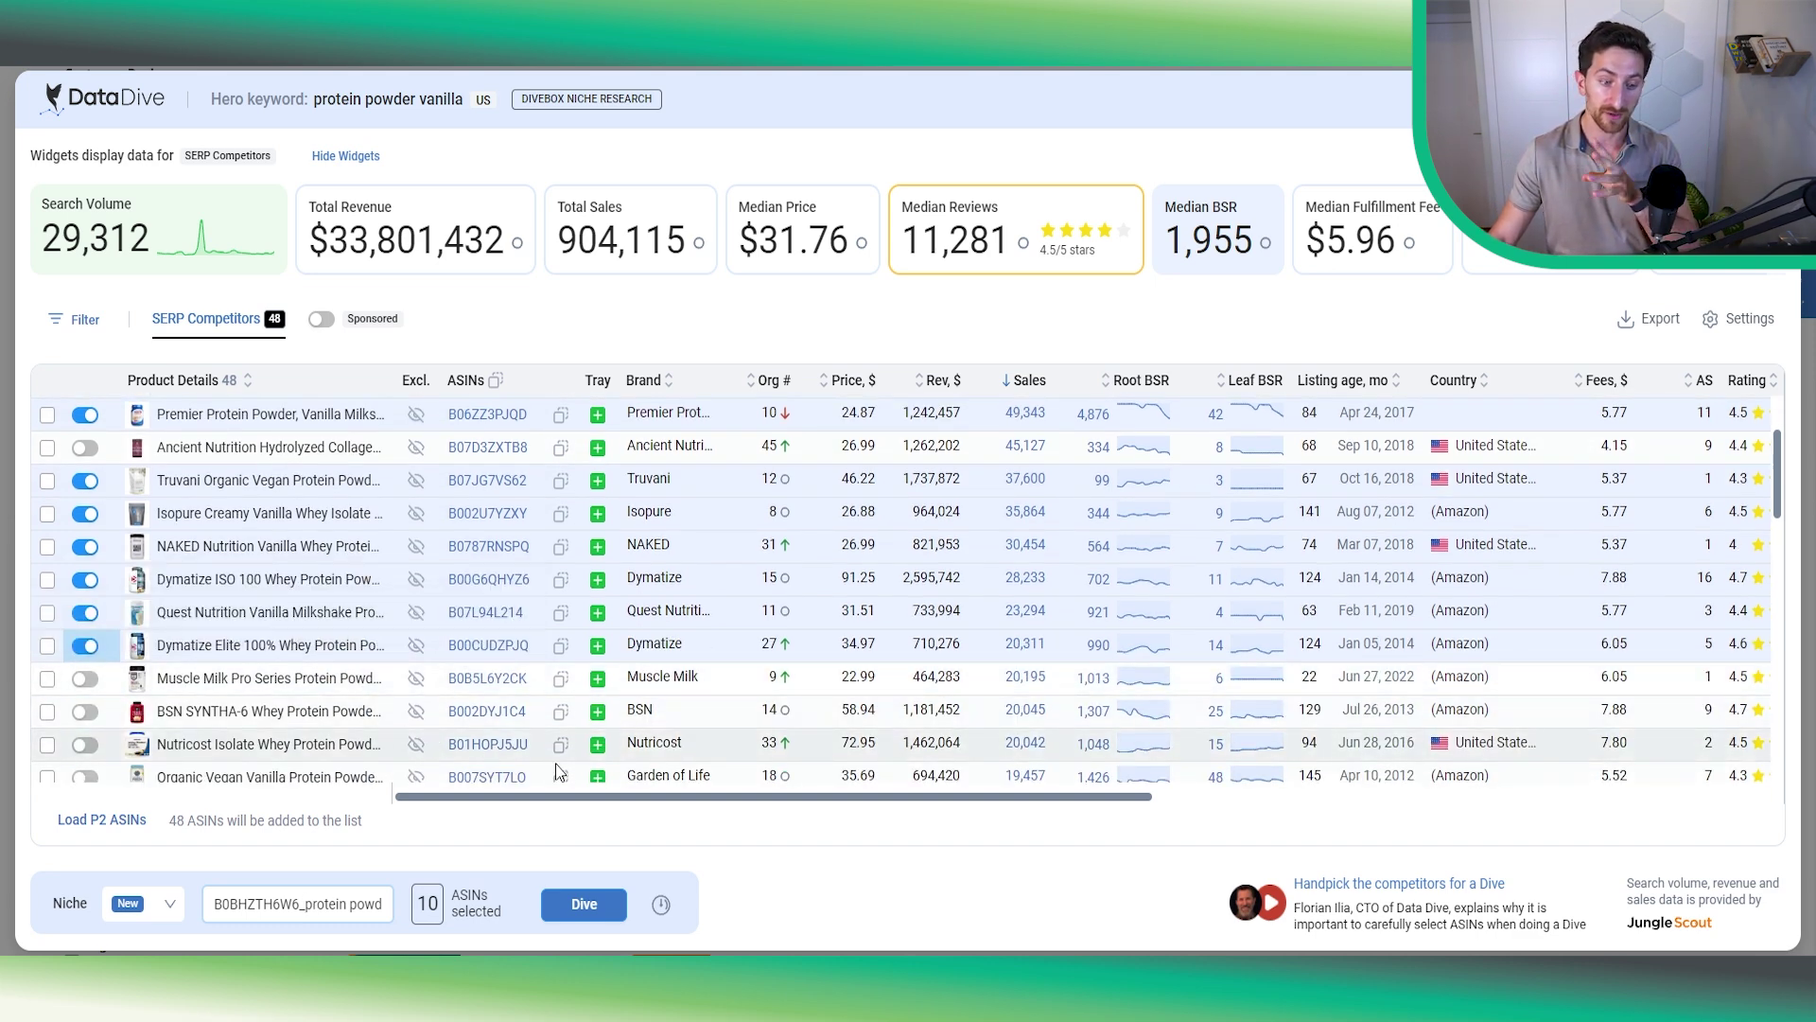
{"action": "left_click", "coordinate": [580, 908]}
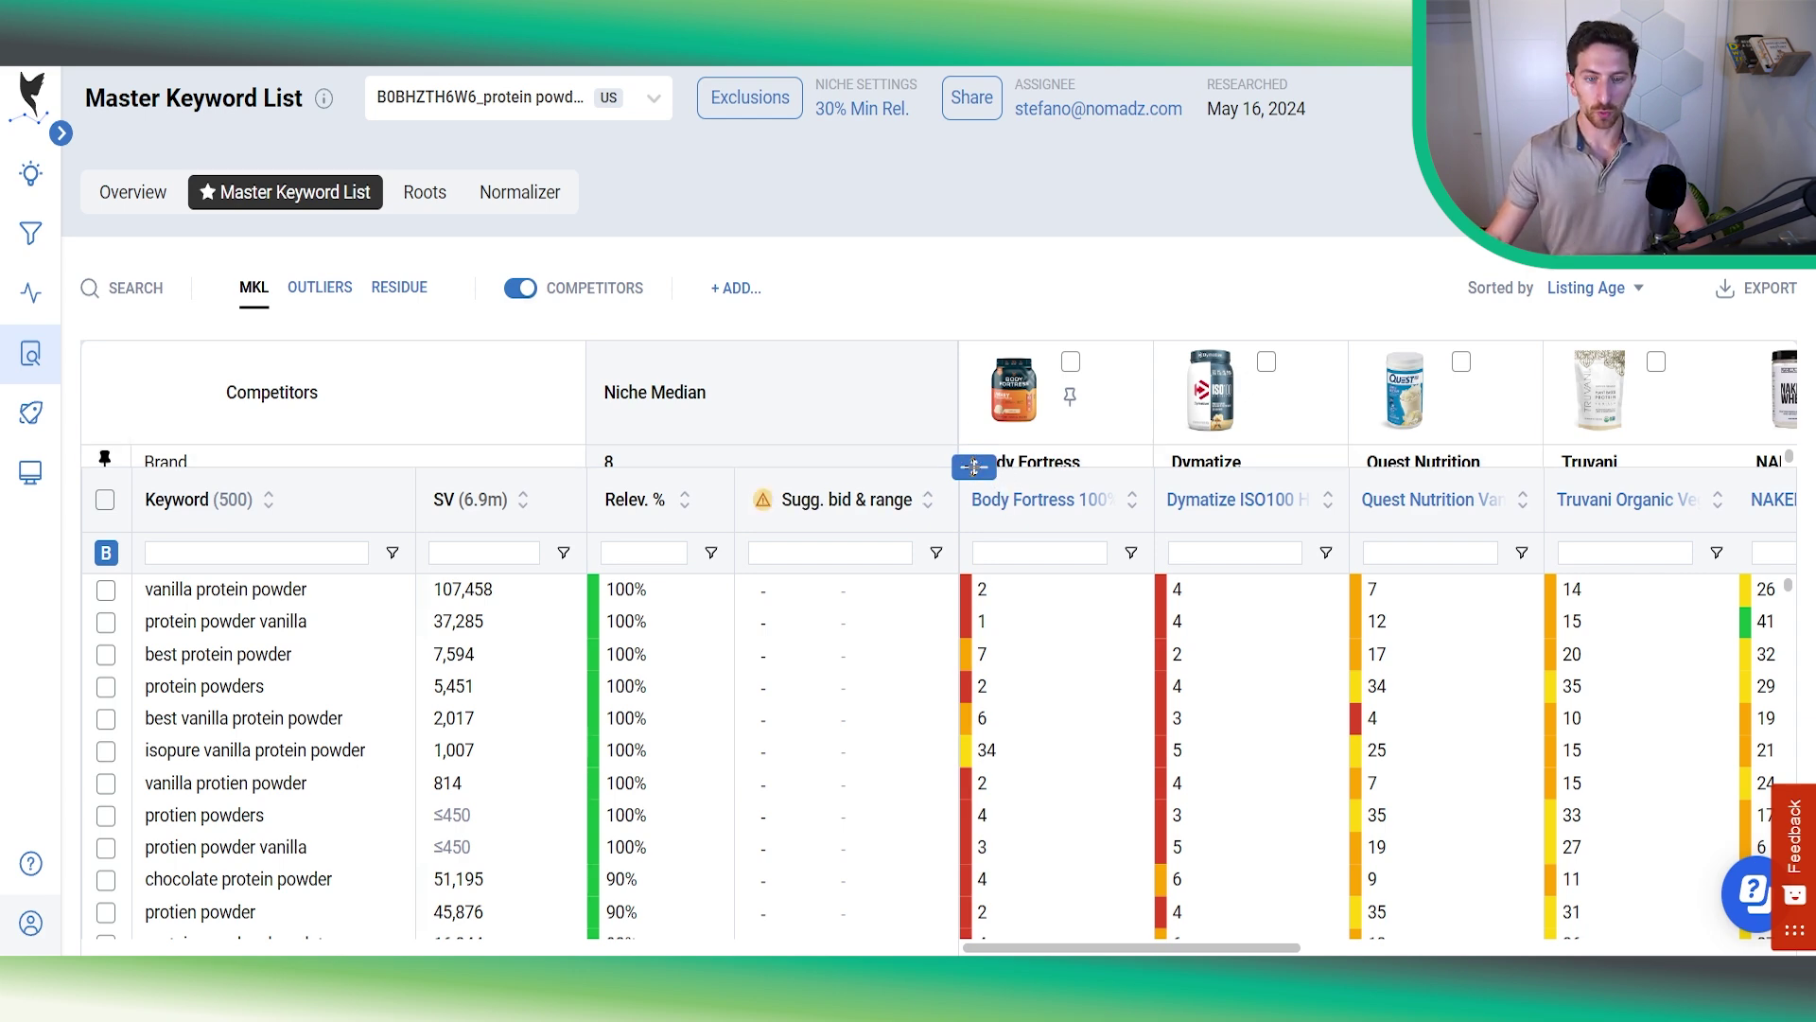
Step: Enlarge the competitor details area of the Master Keyword List and sort the competitors by Sales
{"action": "left_click_drag", "start_coordinate": [974, 467], "coordinate": [975, 702]}
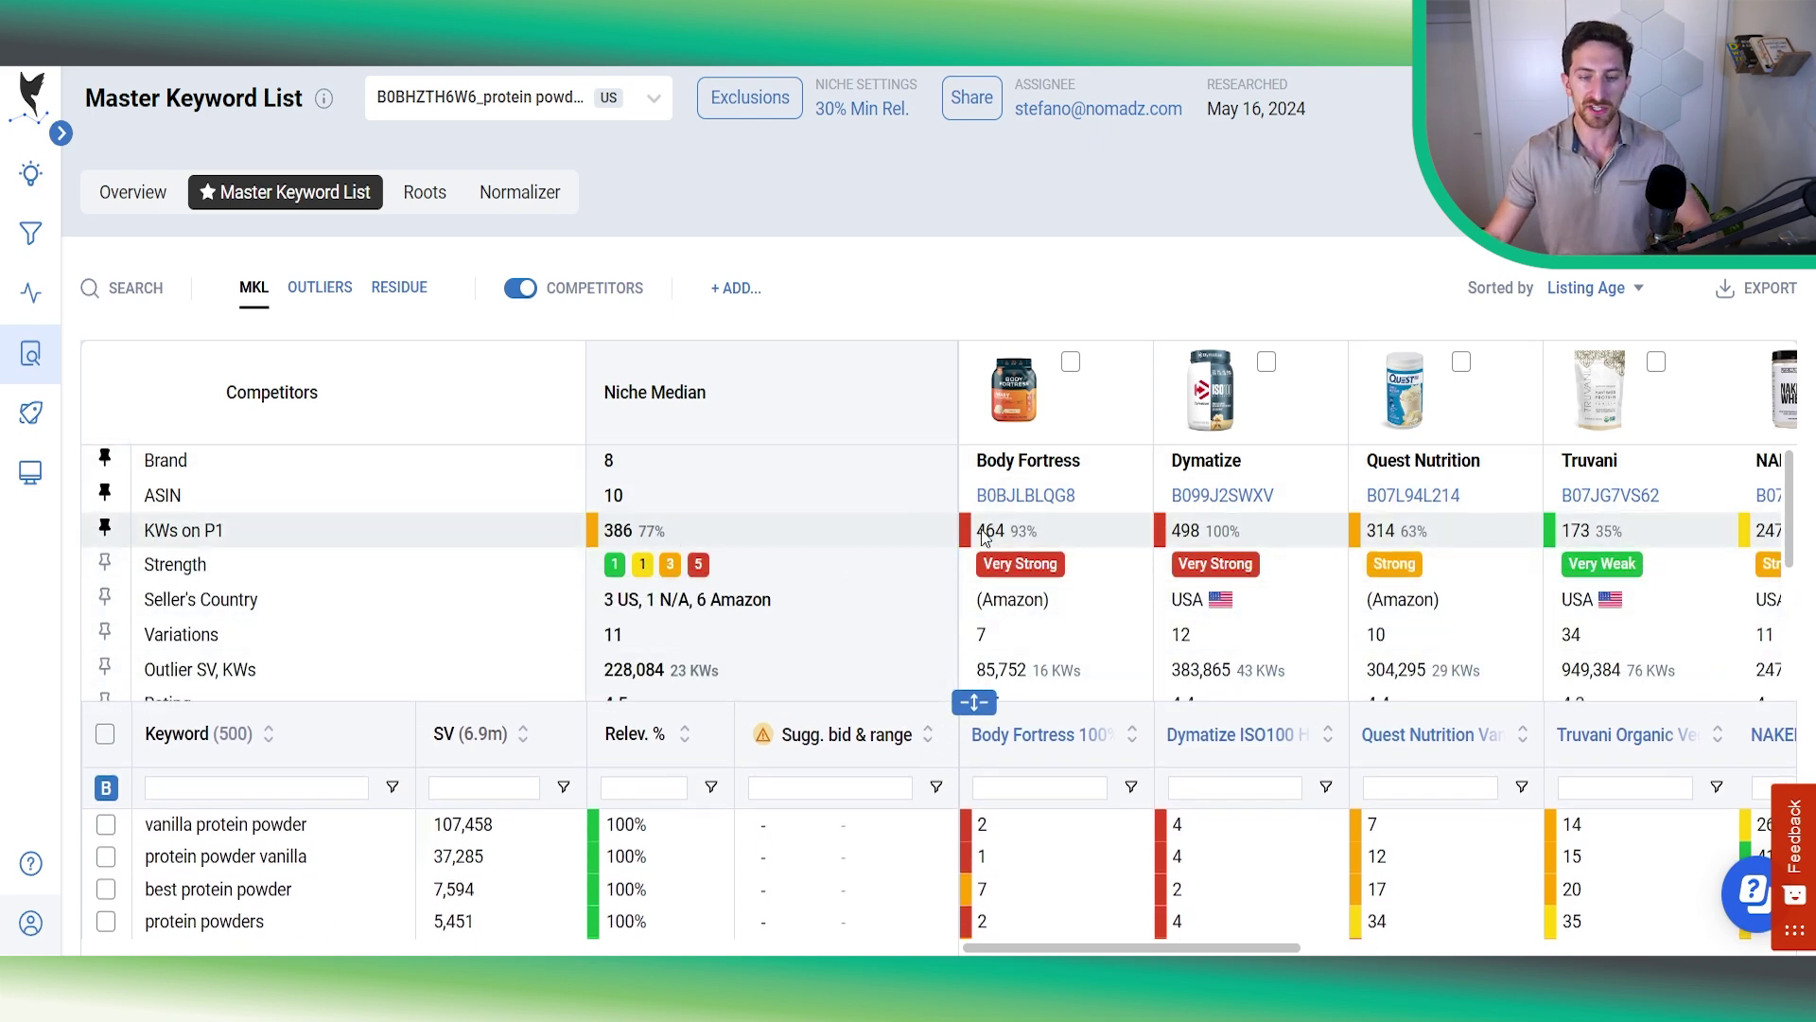
{"action": "left_click", "coordinate": [1595, 294]}
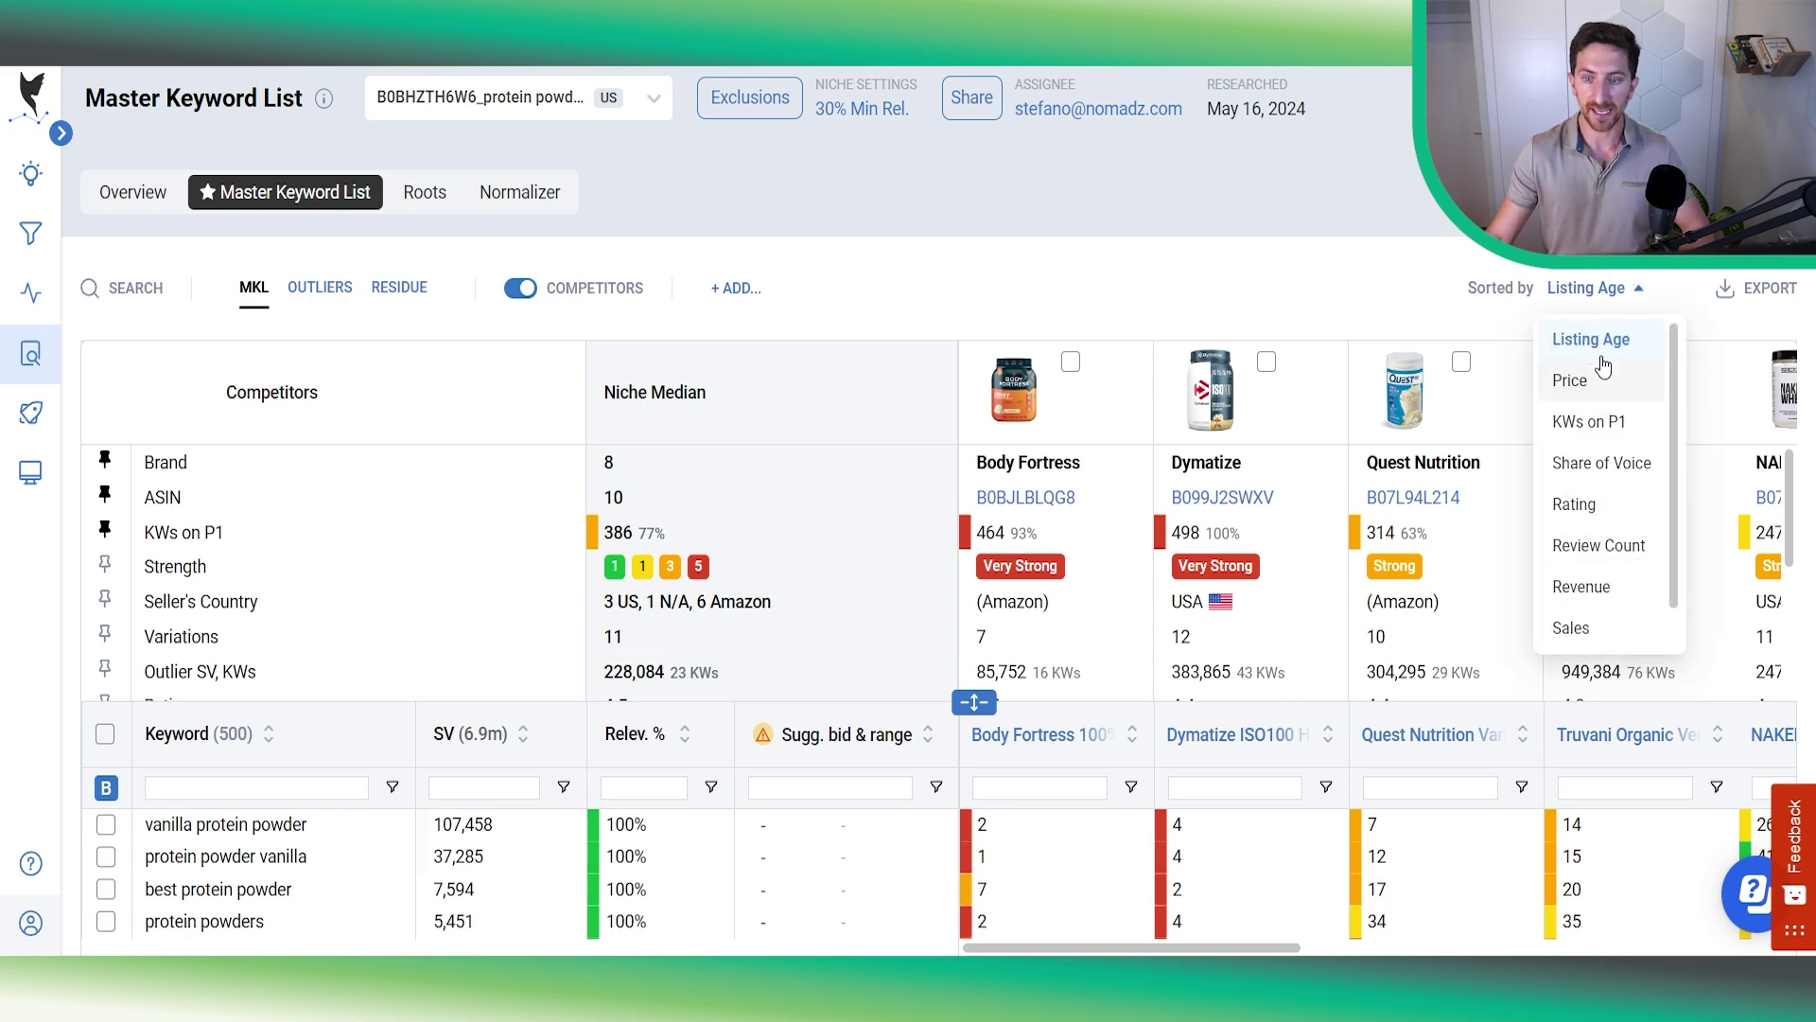
{"action": "scroll", "coordinate": [1574, 596], "scroll_direction": "down", "scroll_amount": 1}
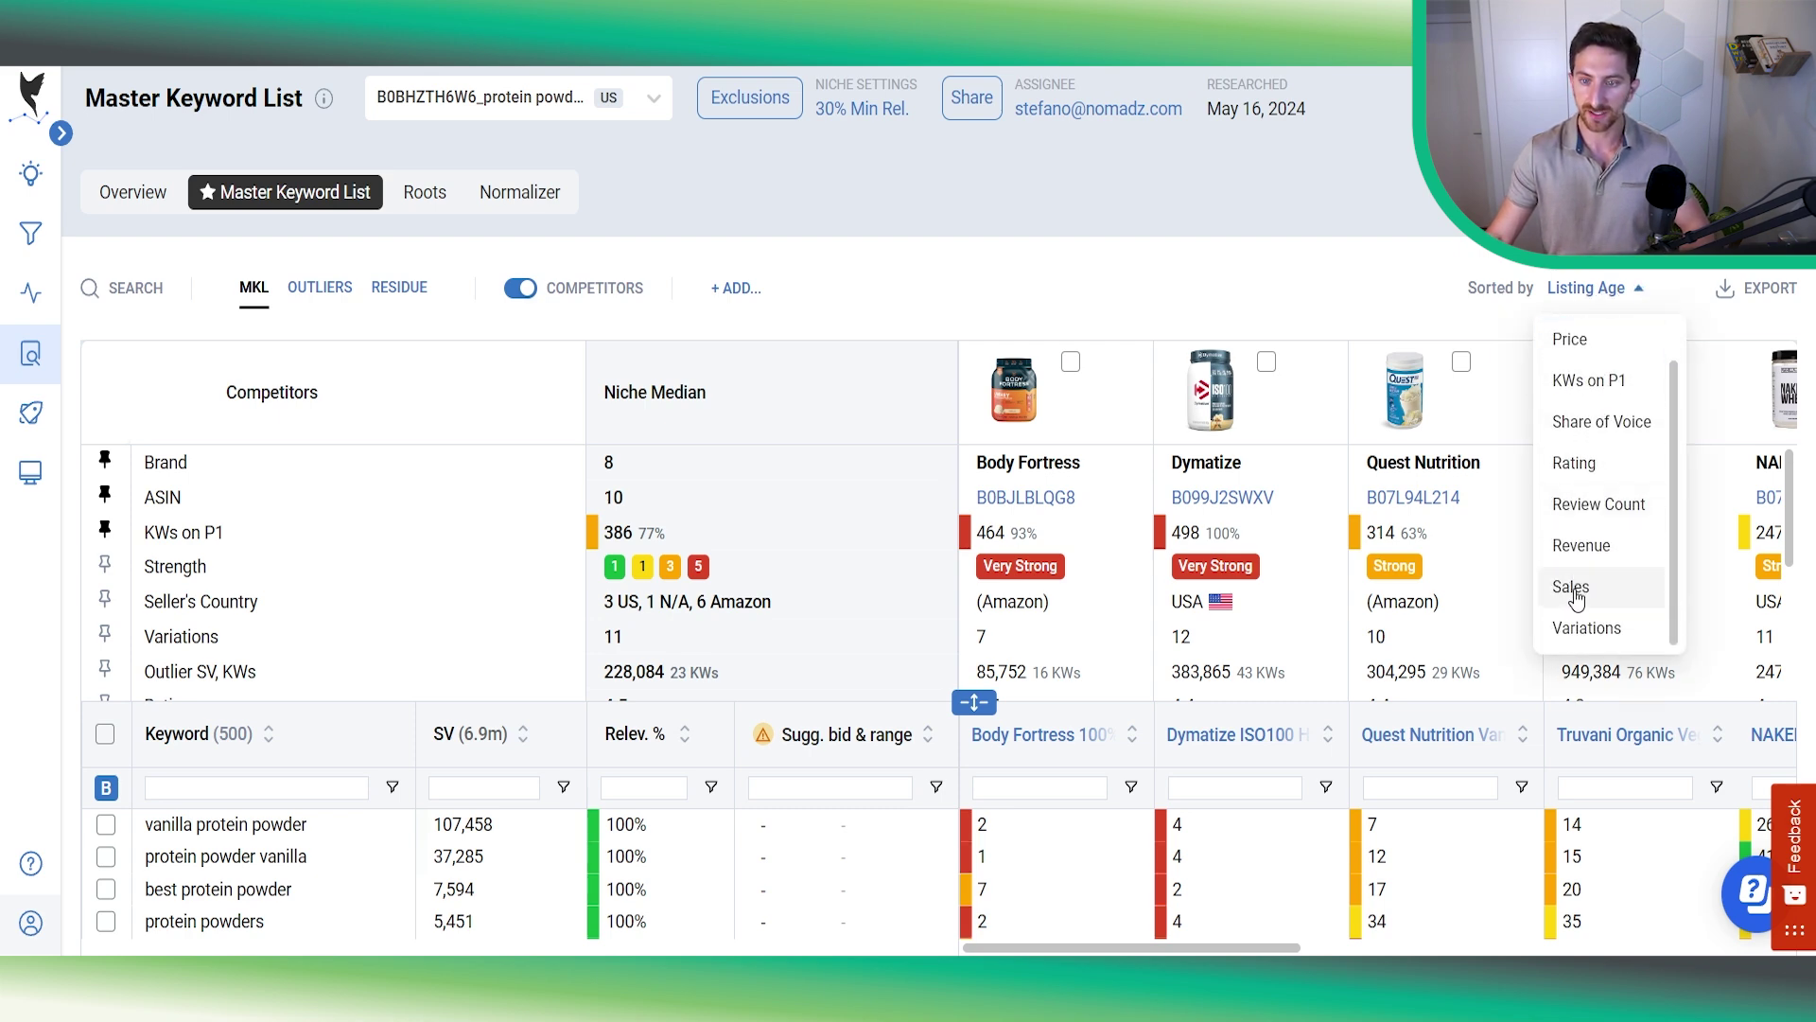
{"action": "left_click", "coordinate": [1571, 587]}
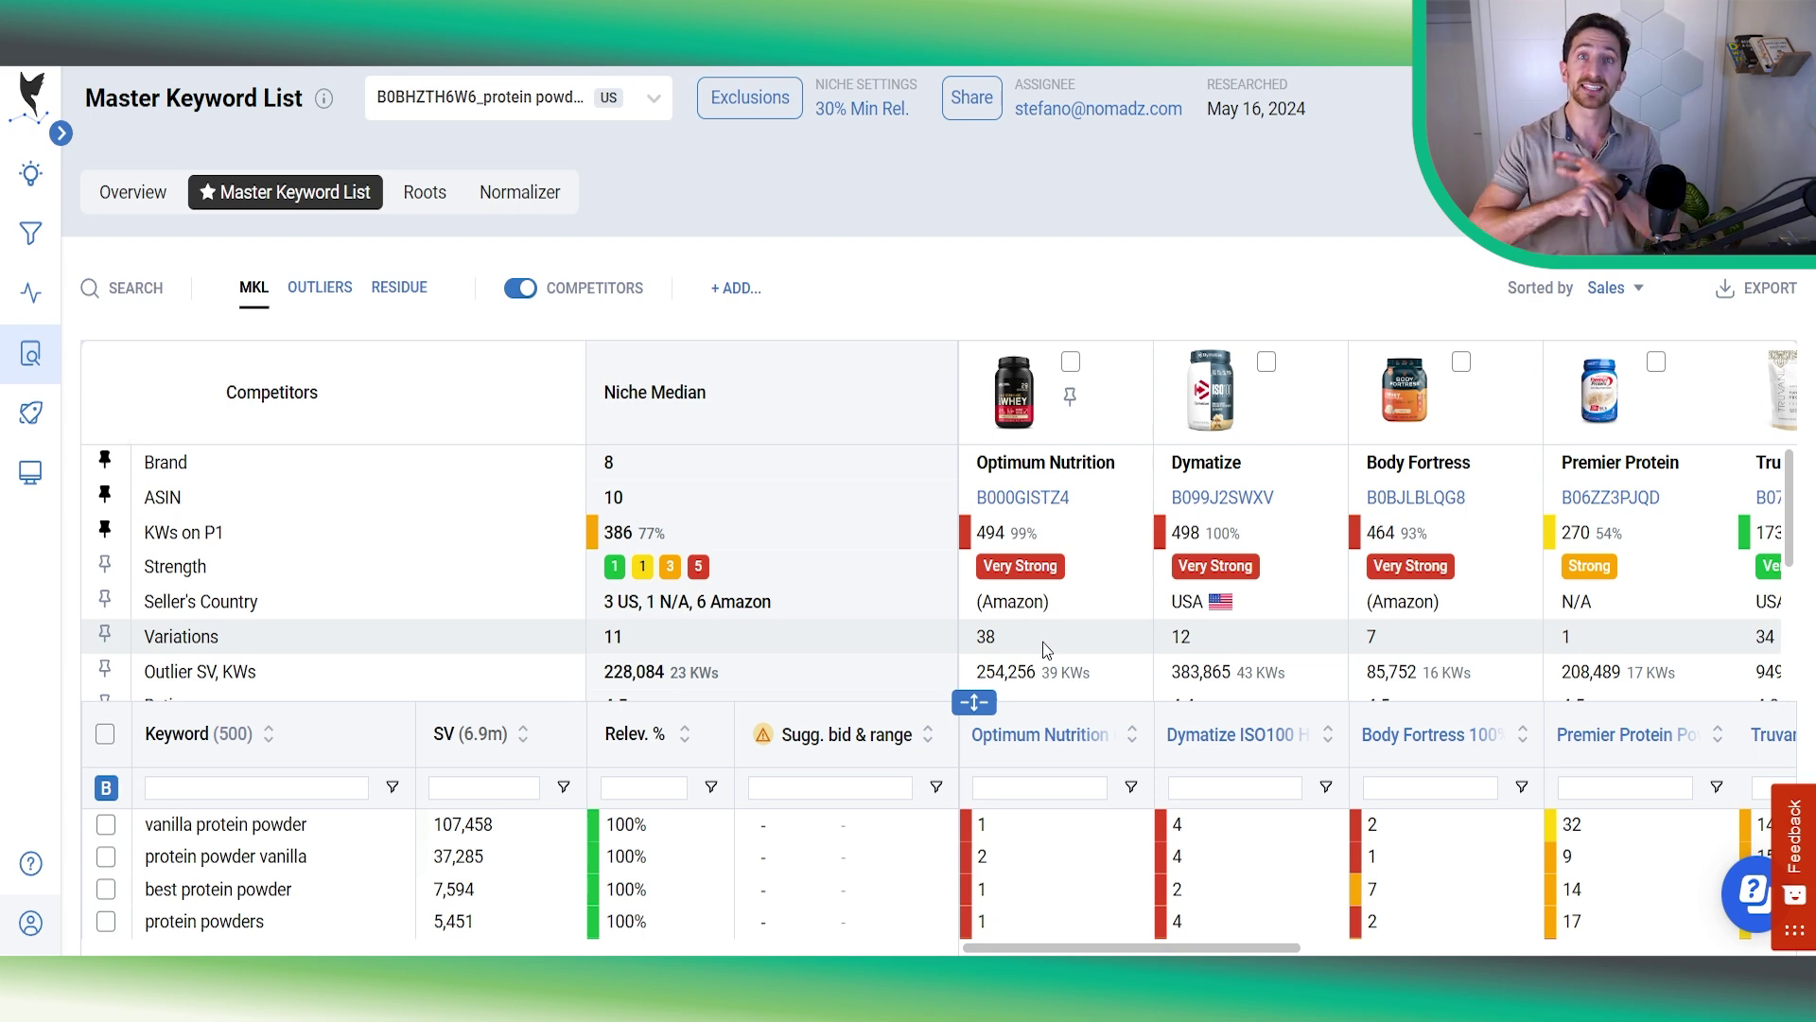
Step: Compare the top-selling competitors' page-one keywords, strength, variations, ratings, review counts, listing age and price
{"action": "scroll", "coordinate": [1042, 641], "scroll_direction": "down", "scroll_amount": 2}
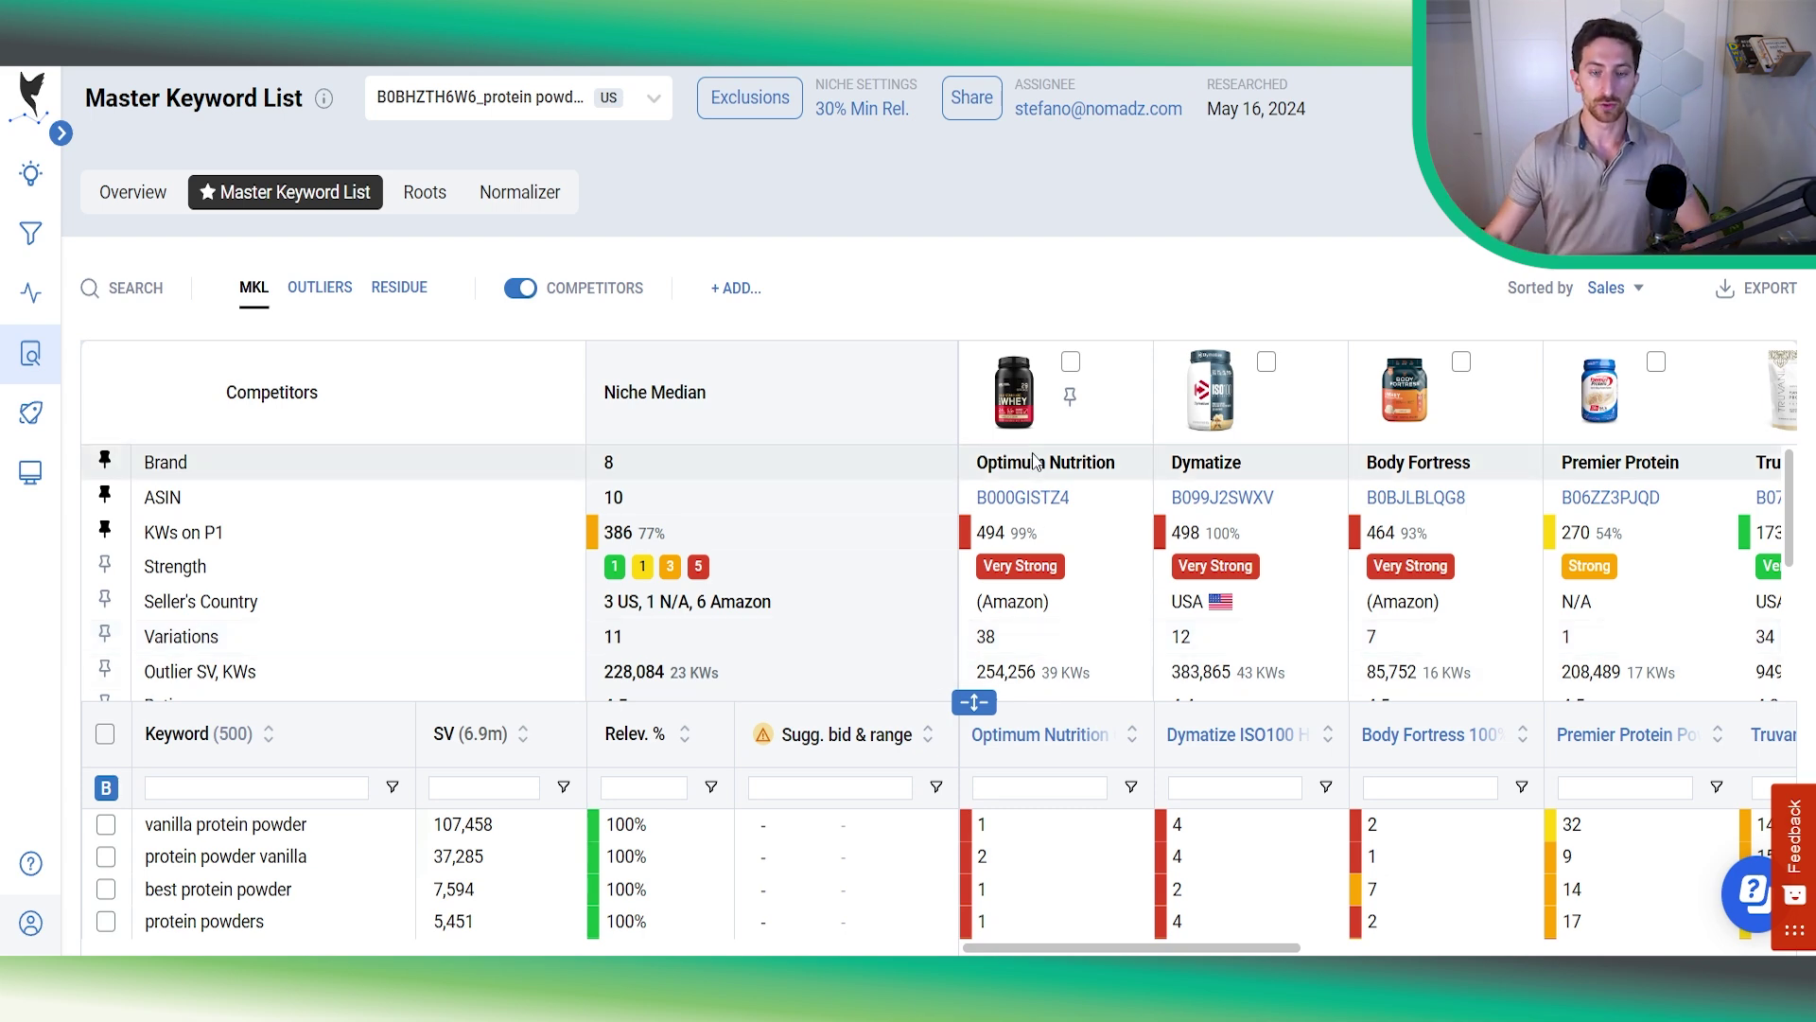
{"action": "scroll", "coordinate": [1047, 531], "scroll_direction": "down", "scroll_amount": 1}
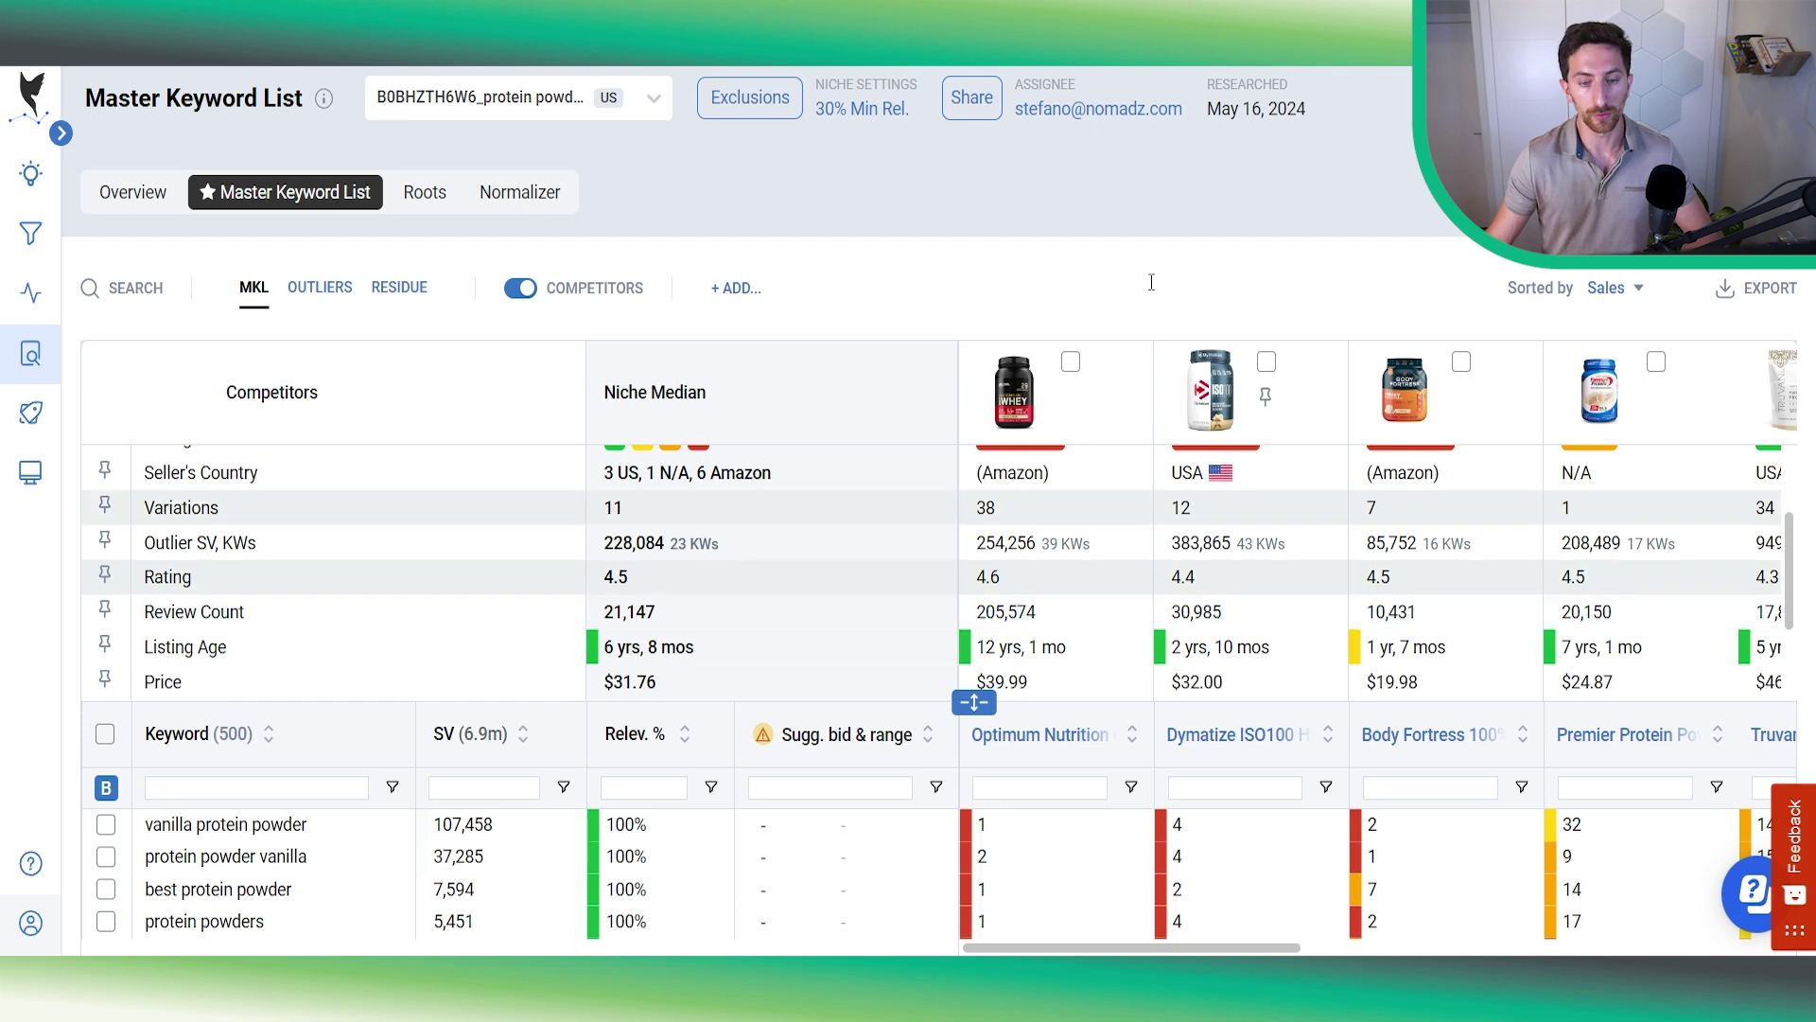
{"action": "scroll", "coordinate": [201, 501], "scroll_direction": "up", "scroll_amount": 3}
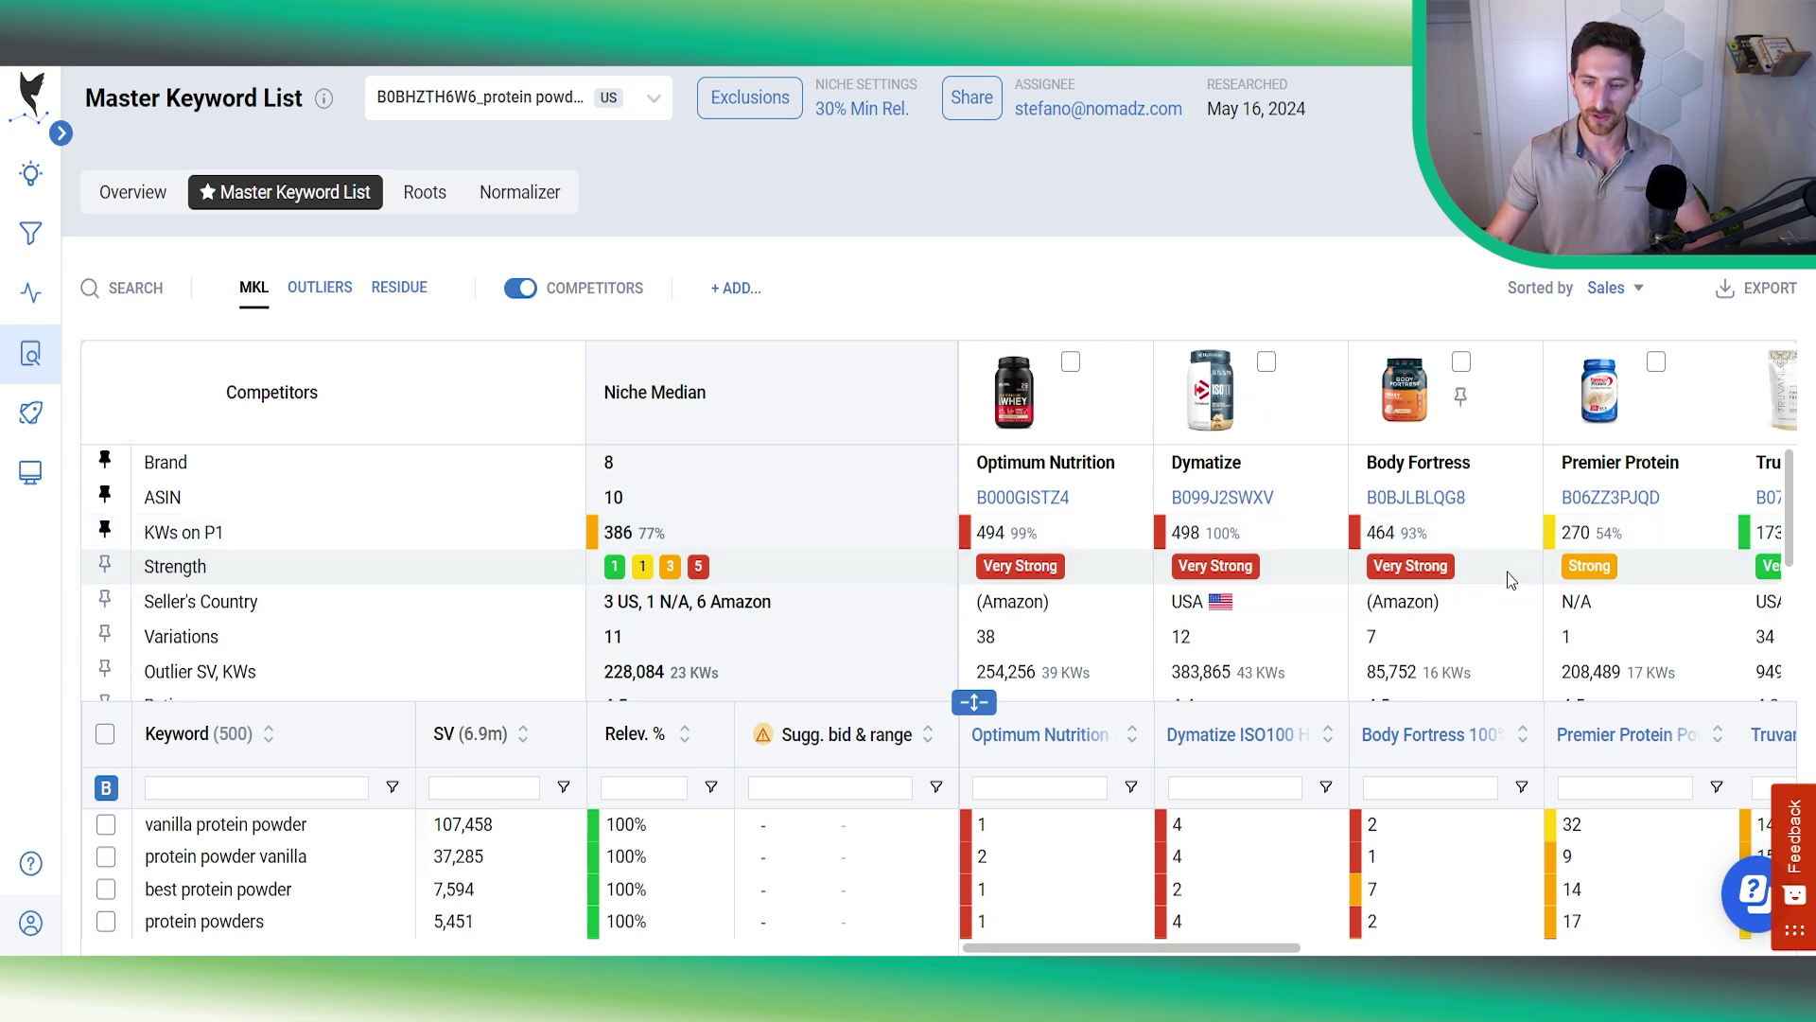
{"action": "scroll", "coordinate": [1495, 570], "scroll_direction": "right", "scroll_amount": 5}
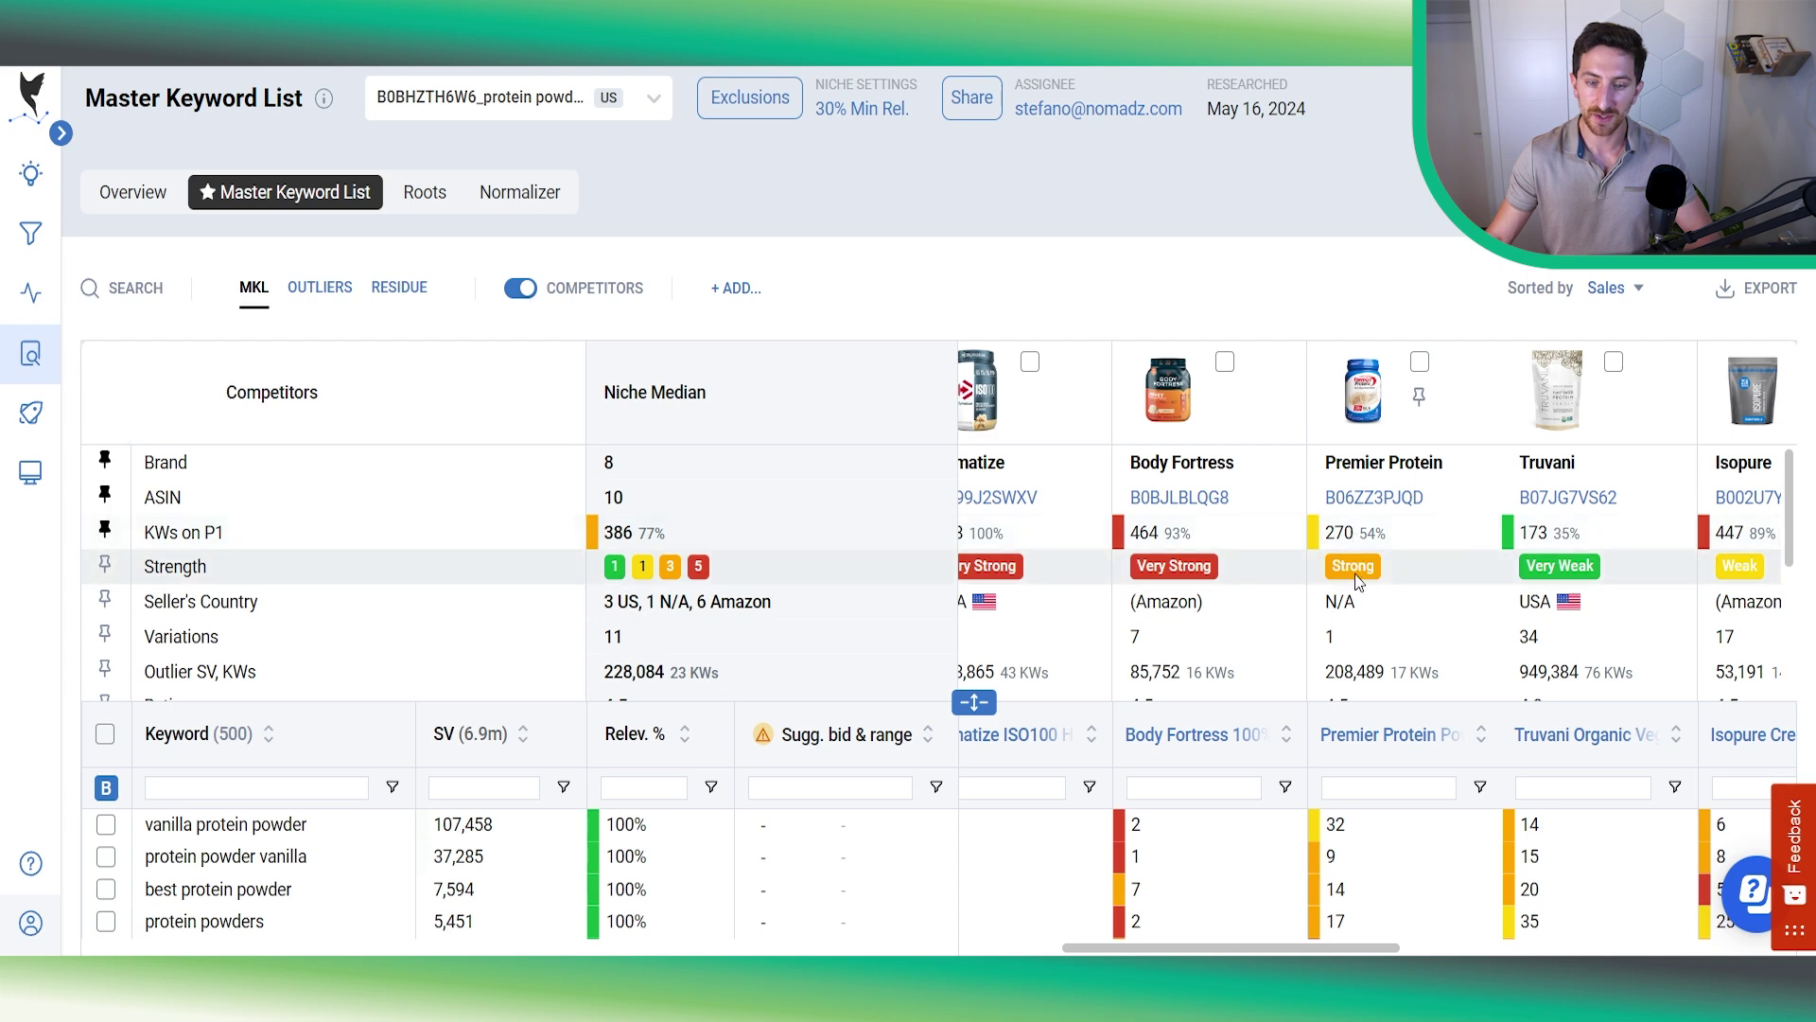
{"action": "scroll", "coordinate": [1382, 582], "scroll_direction": "down", "scroll_amount": 2}
{"action": "scroll", "coordinate": [1400, 546], "scroll_direction": "left", "scroll_amount": 2}
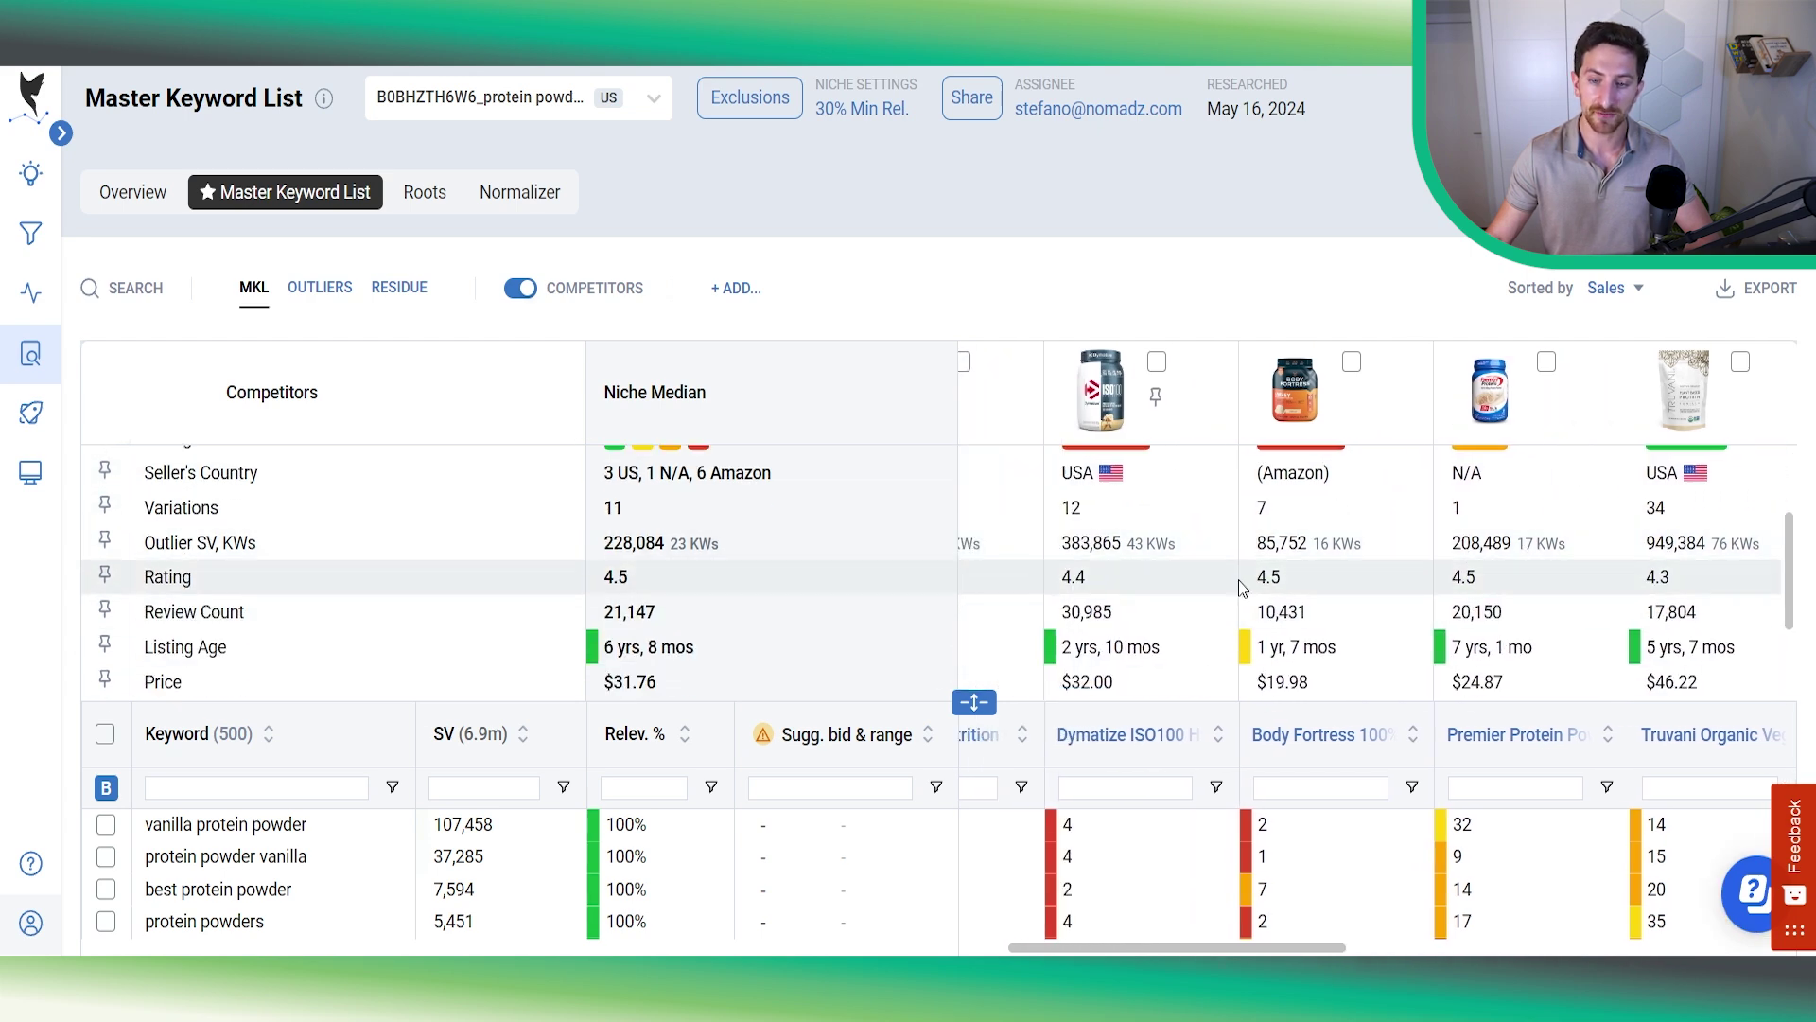
{"action": "scroll", "coordinate": [1239, 580], "scroll_direction": "up", "scroll_amount": 2}
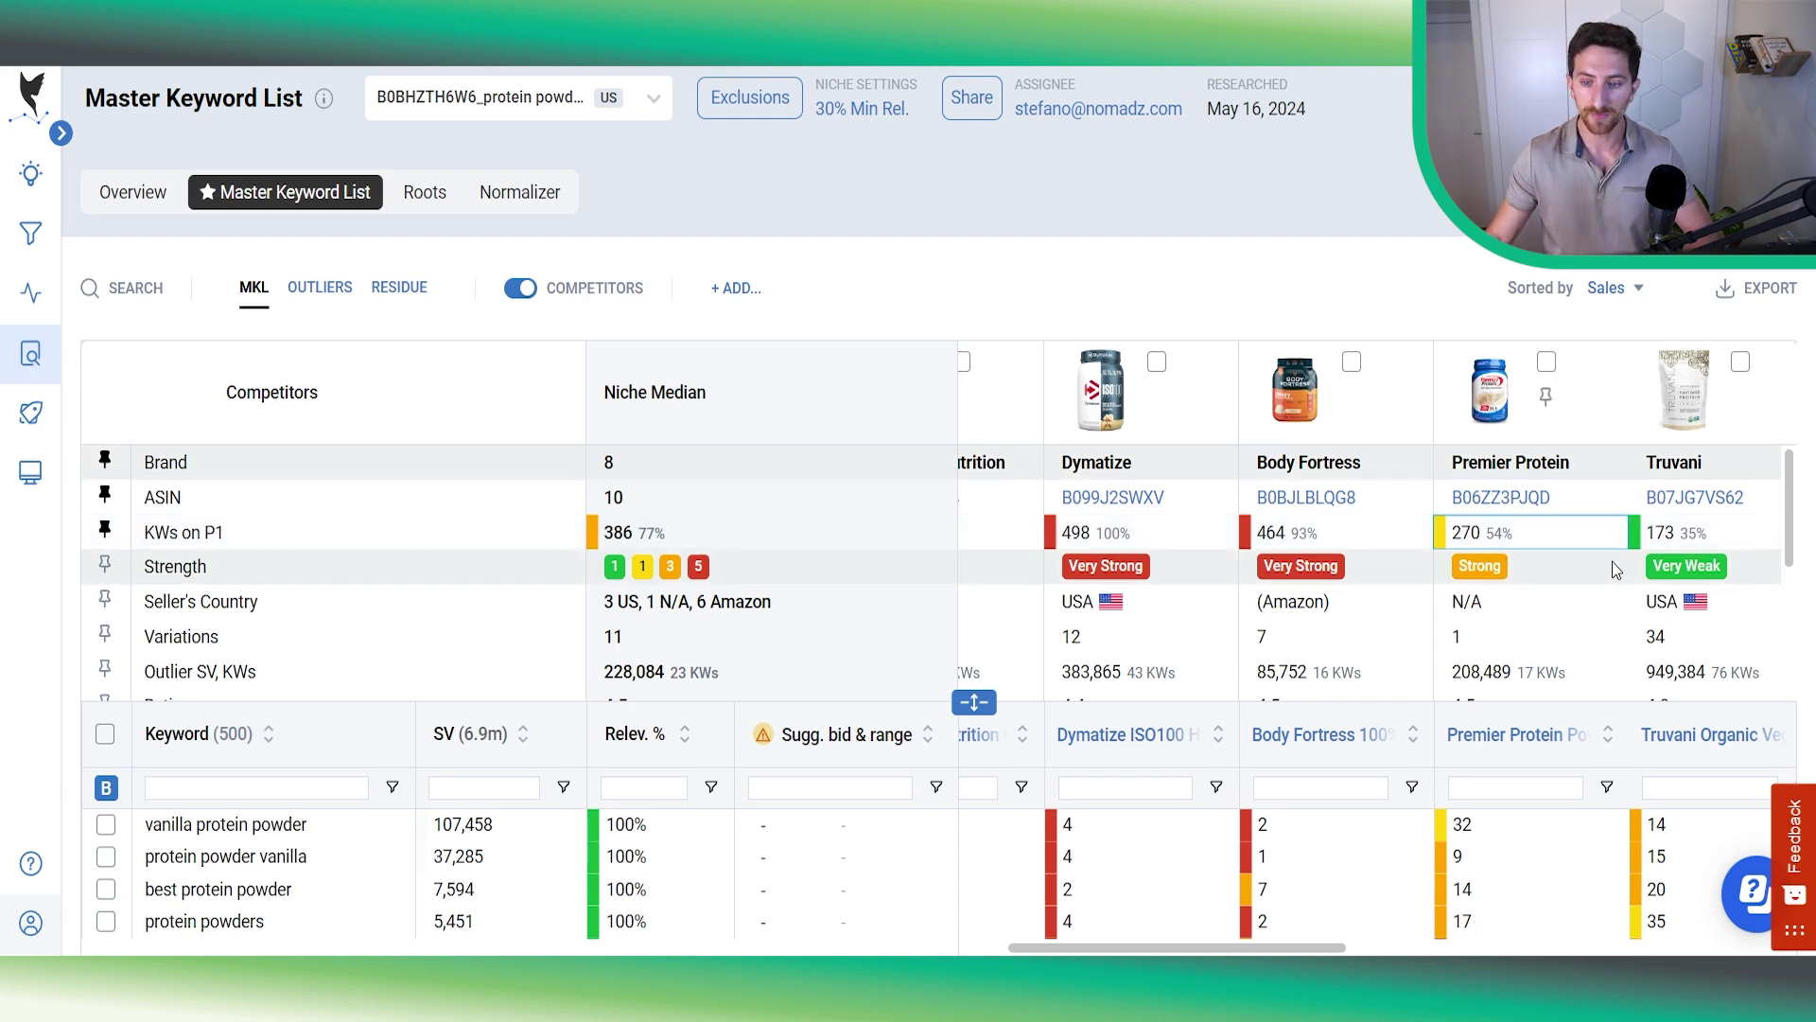
Step: Examine the competitors' sales, revenue, fulfillment and share of voice, checking Truvani's figures against the stronger brands
{"action": "scroll", "coordinate": [1612, 560], "scroll_direction": "down", "scroll_amount": 3}
{"action": "scroll", "coordinate": [999, 516], "scroll_direction": "down", "scroll_amount": 3}
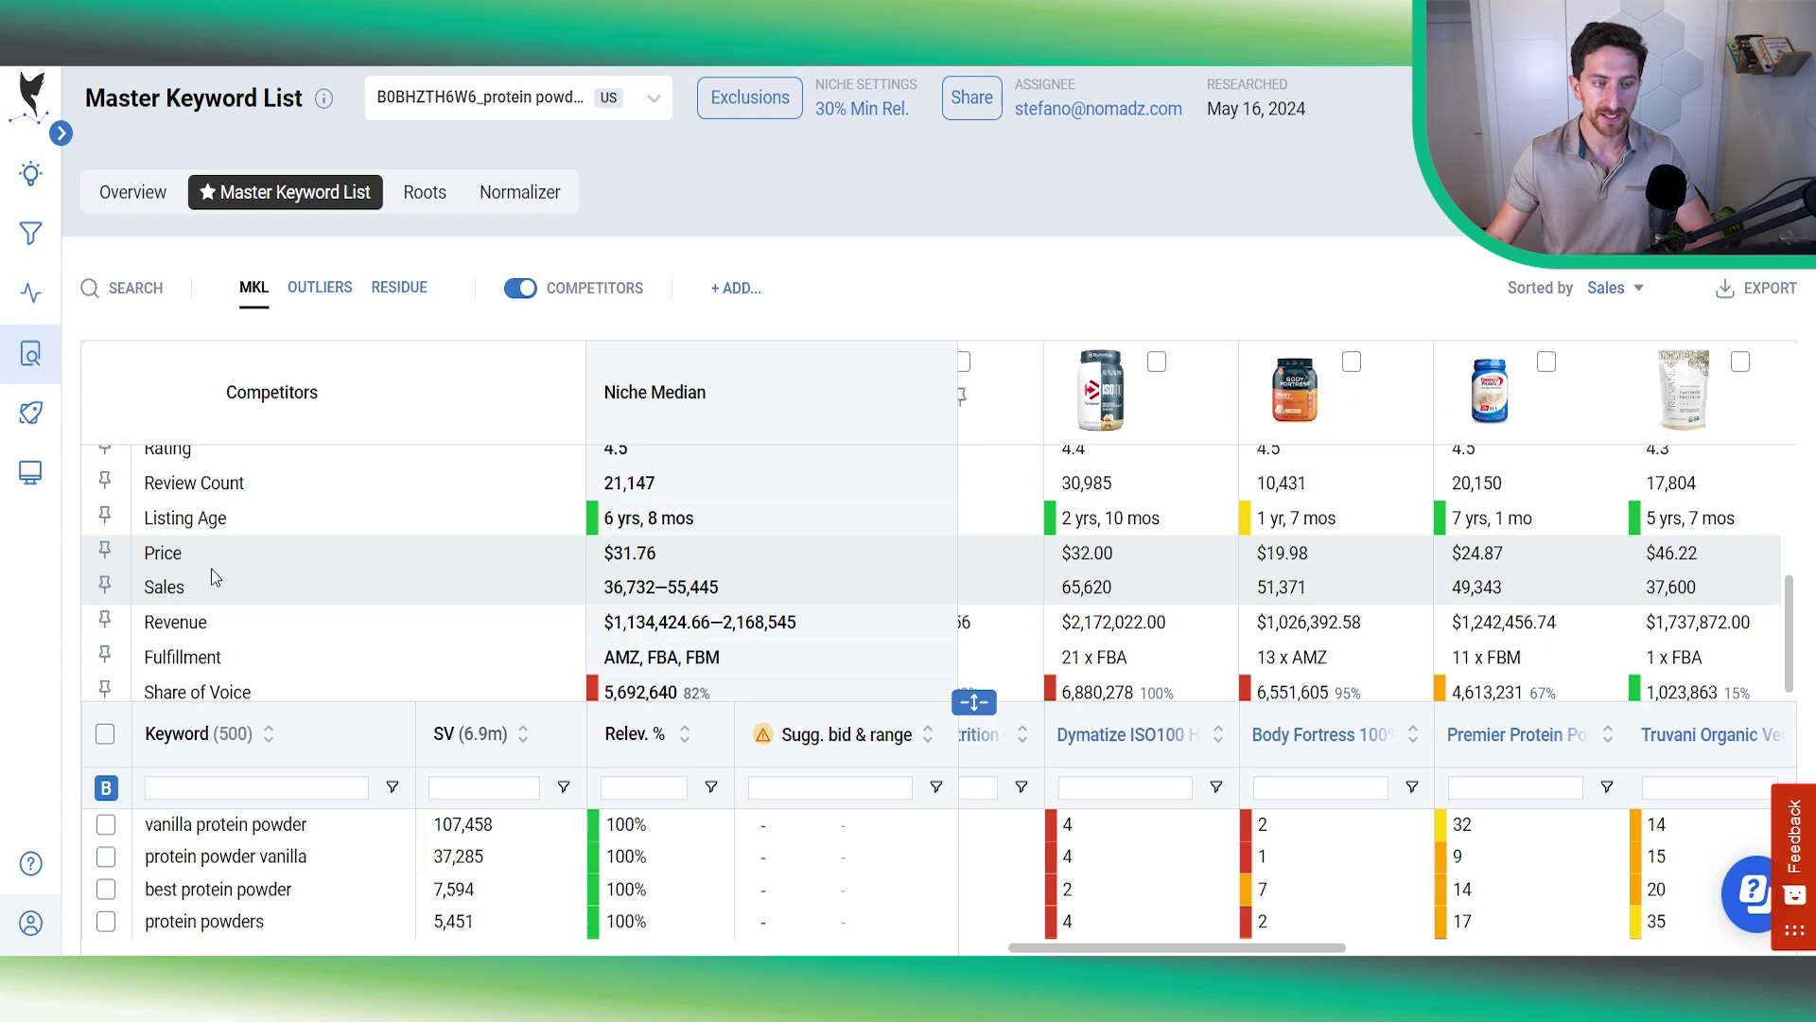
{"action": "scroll", "coordinate": [432, 617], "scroll_direction": "down", "scroll_amount": 1}
{"action": "scroll", "coordinate": [1278, 618], "scroll_direction": "left", "scroll_amount": 2}
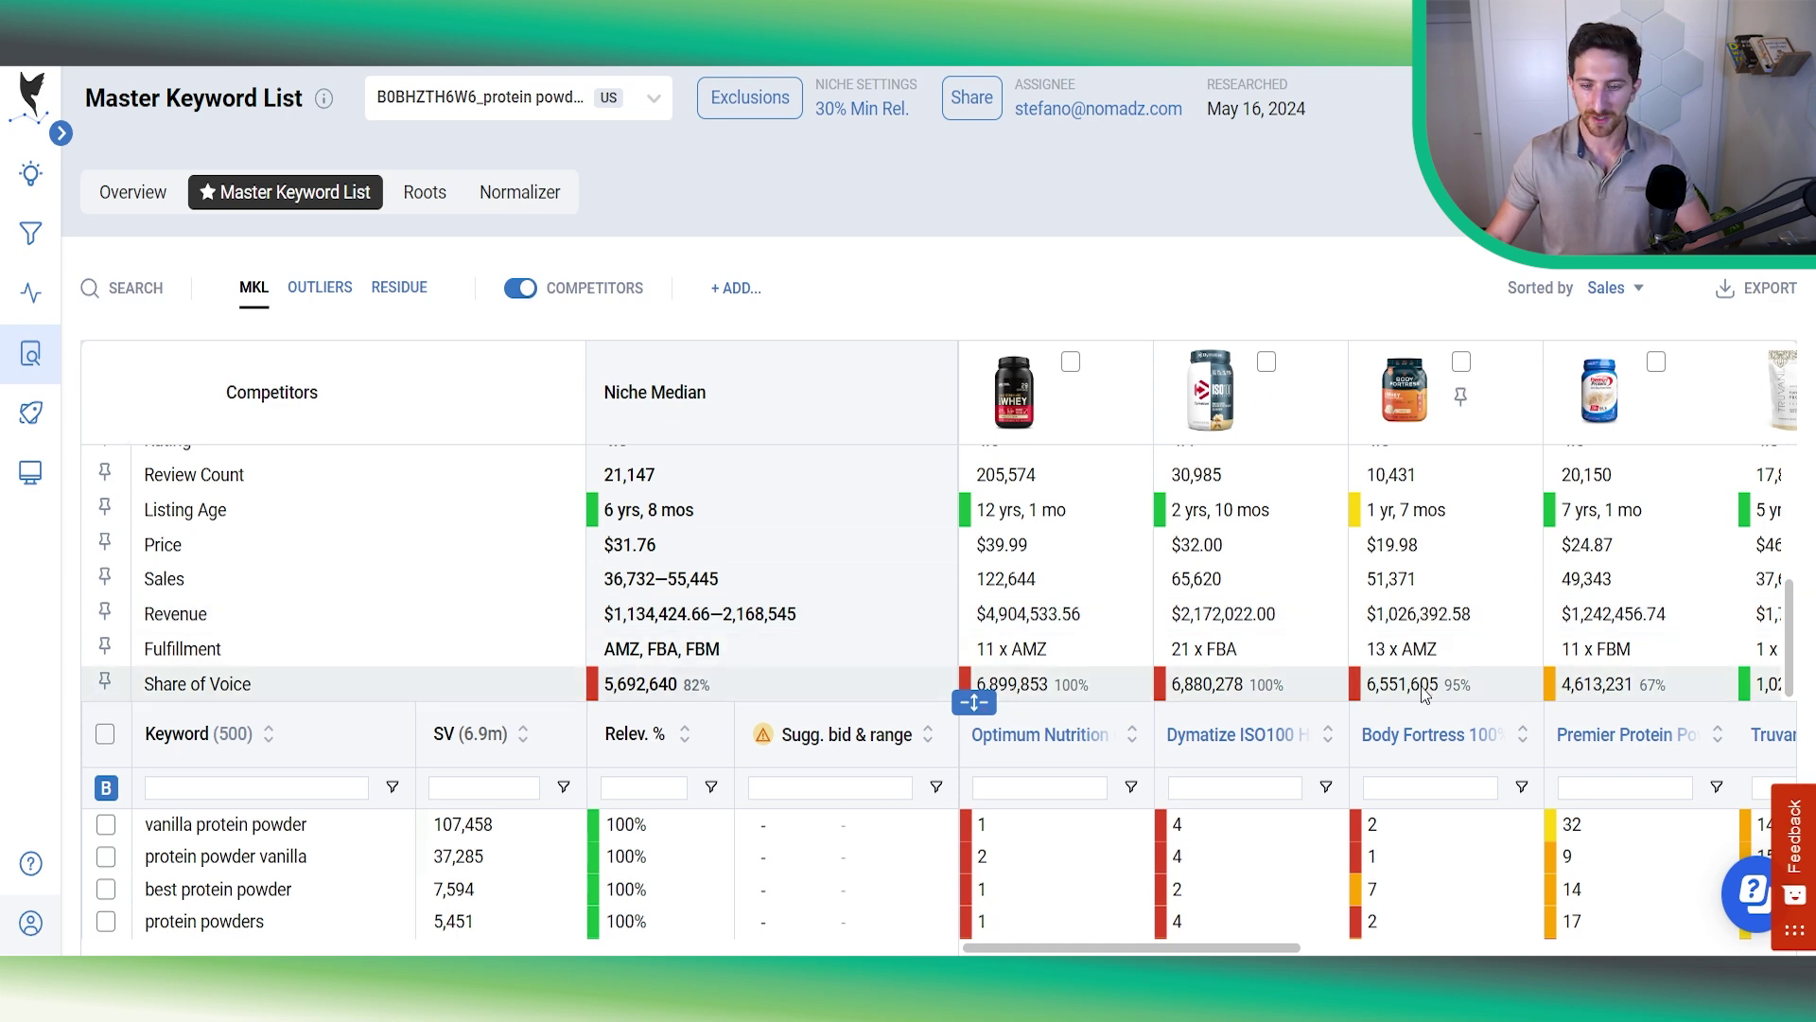
{"action": "scroll", "coordinate": [1605, 700], "scroll_direction": "right", "scroll_amount": 2}
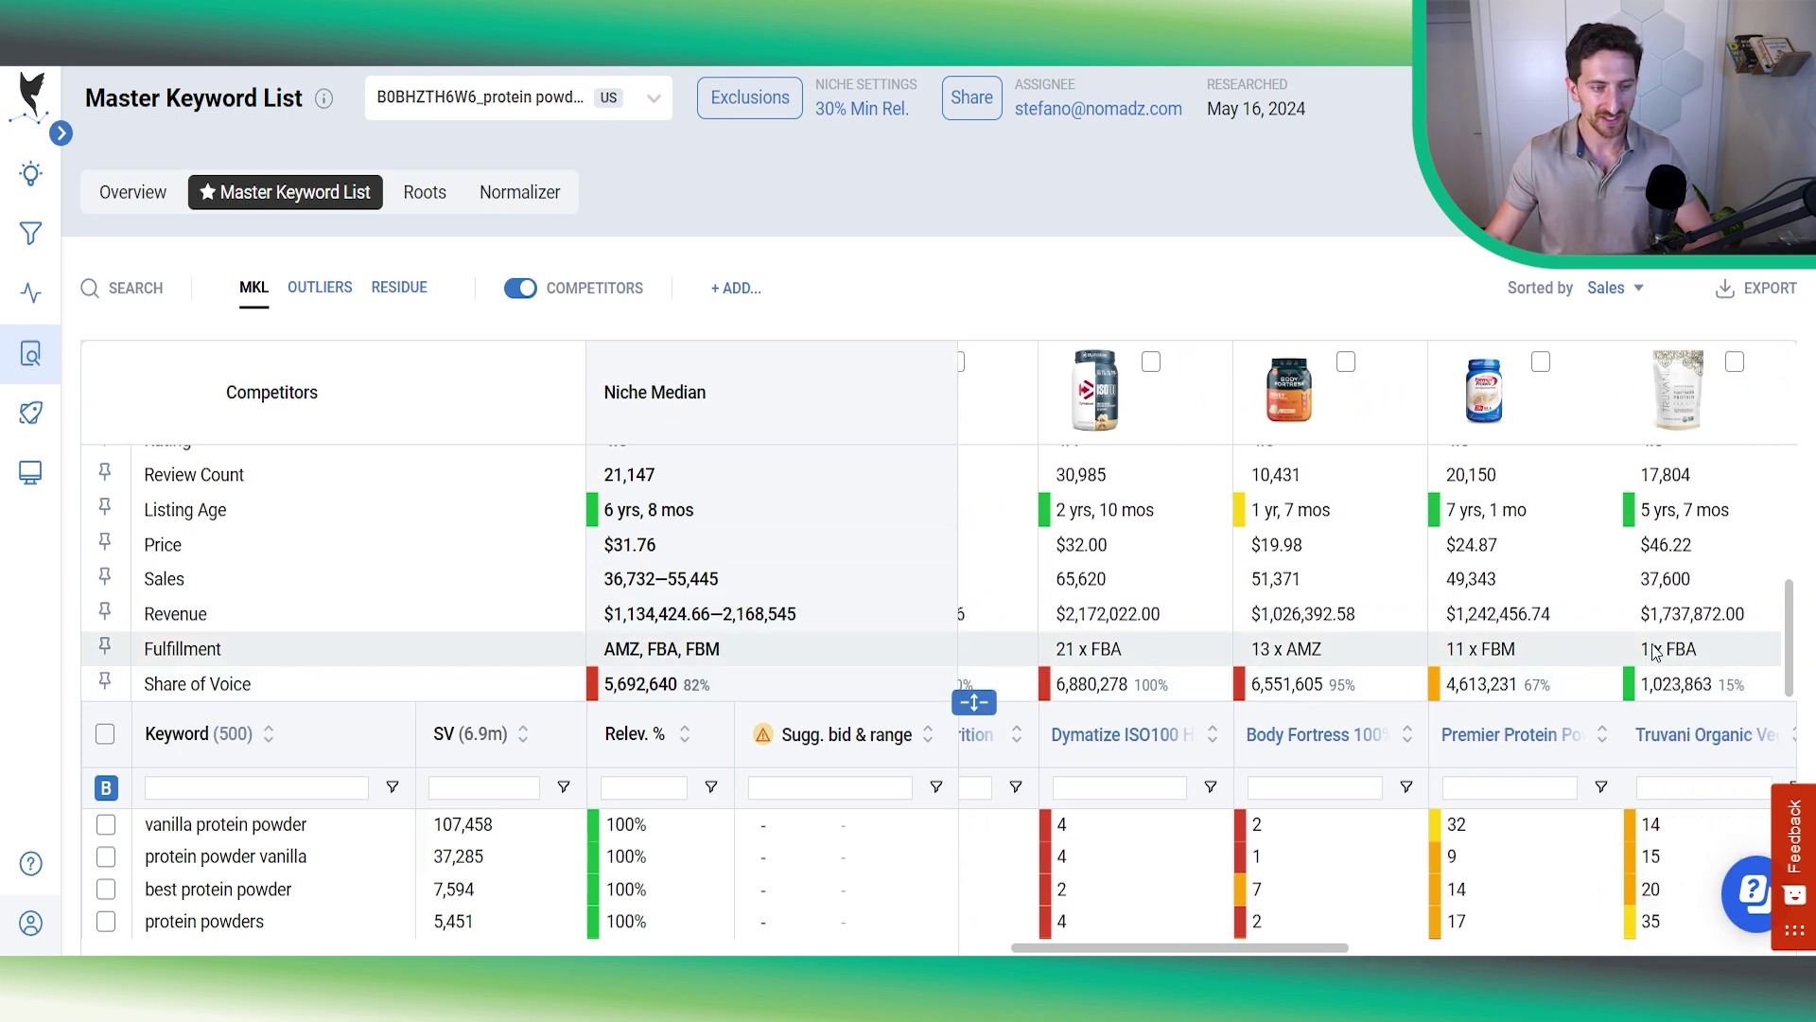
{"action": "scroll", "coordinate": [1466, 665], "scroll_direction": "left", "scroll_amount": 2}
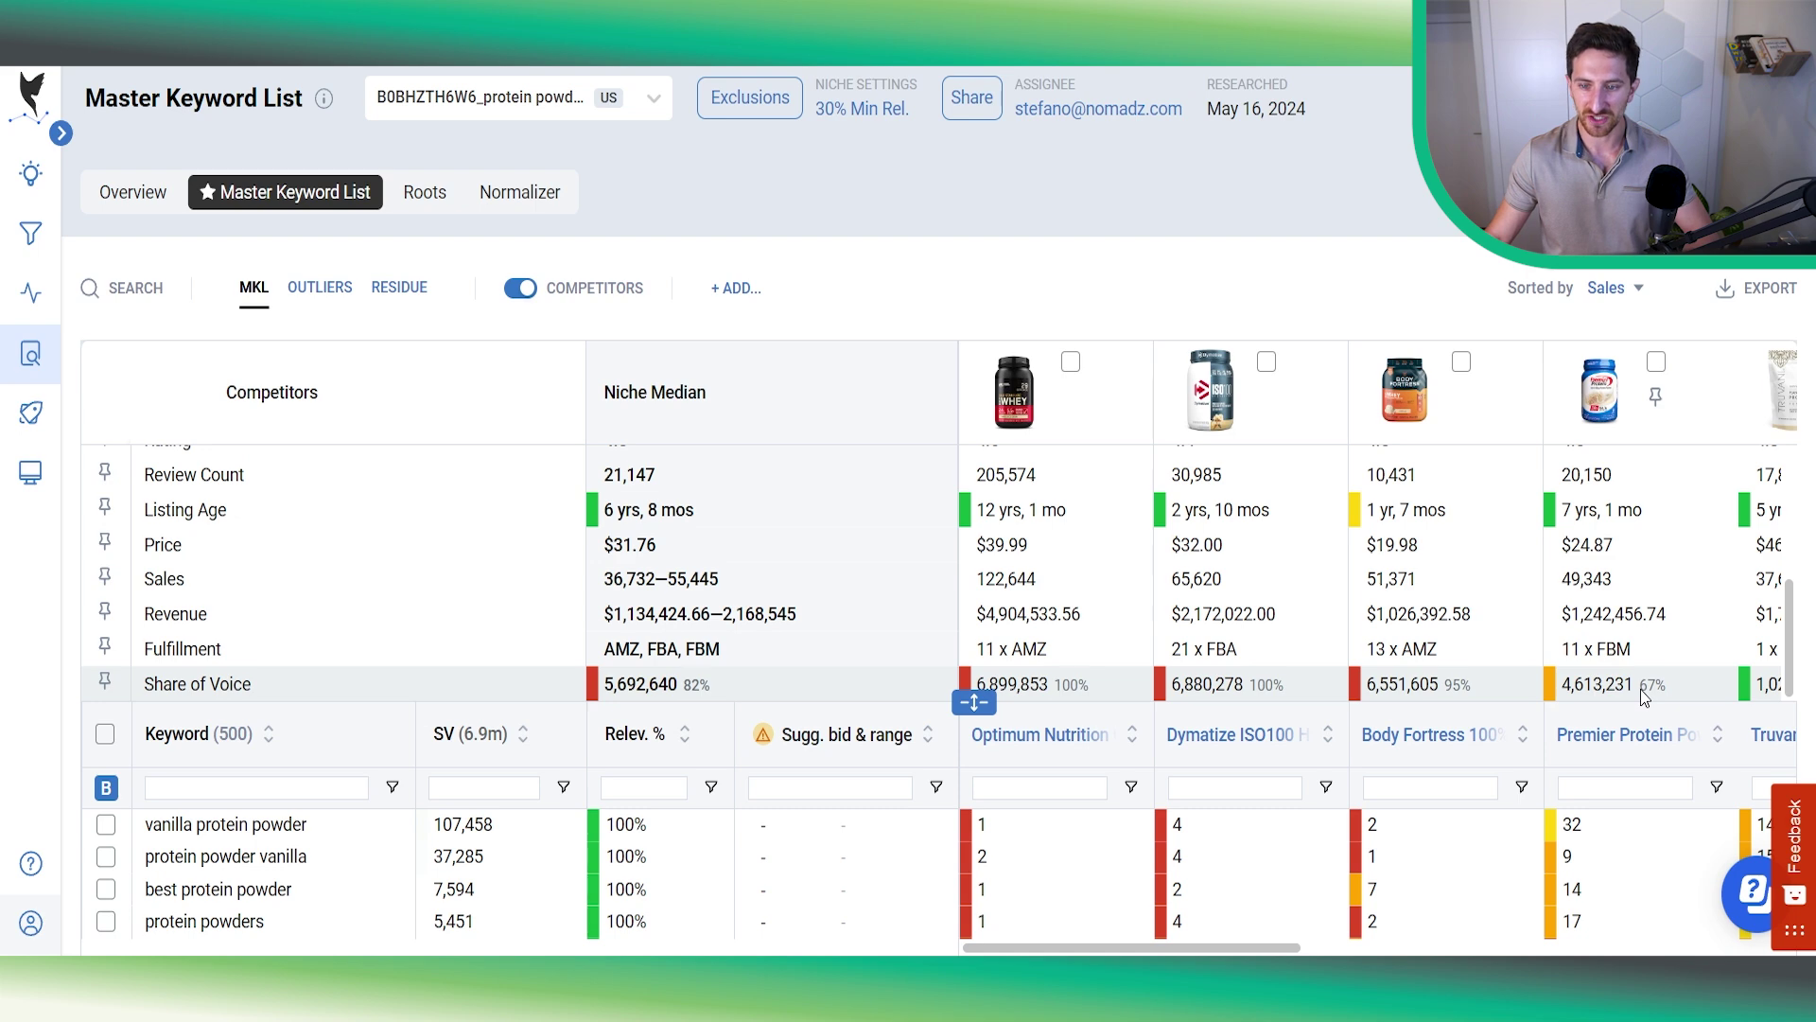
{"action": "scroll", "coordinate": [1623, 685], "scroll_direction": "right", "scroll_amount": 2}
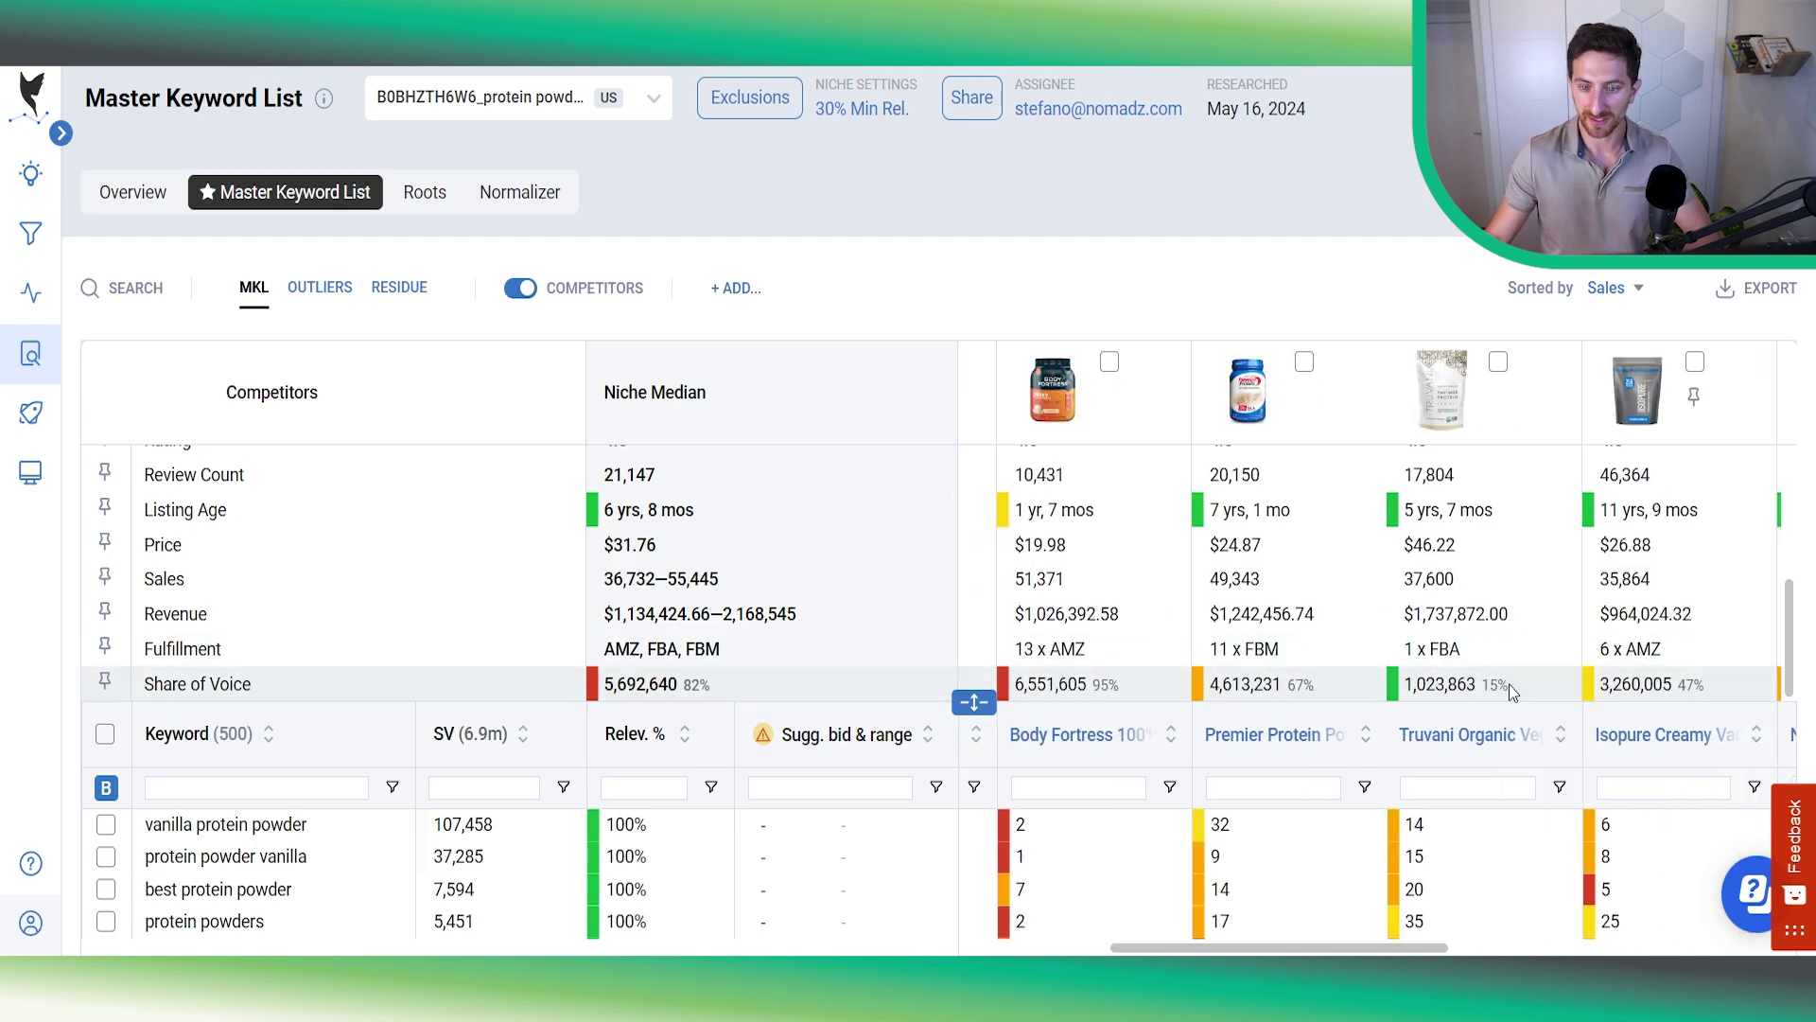
{"action": "scroll", "coordinate": [1507, 684], "scroll_direction": "up", "scroll_amount": 3}
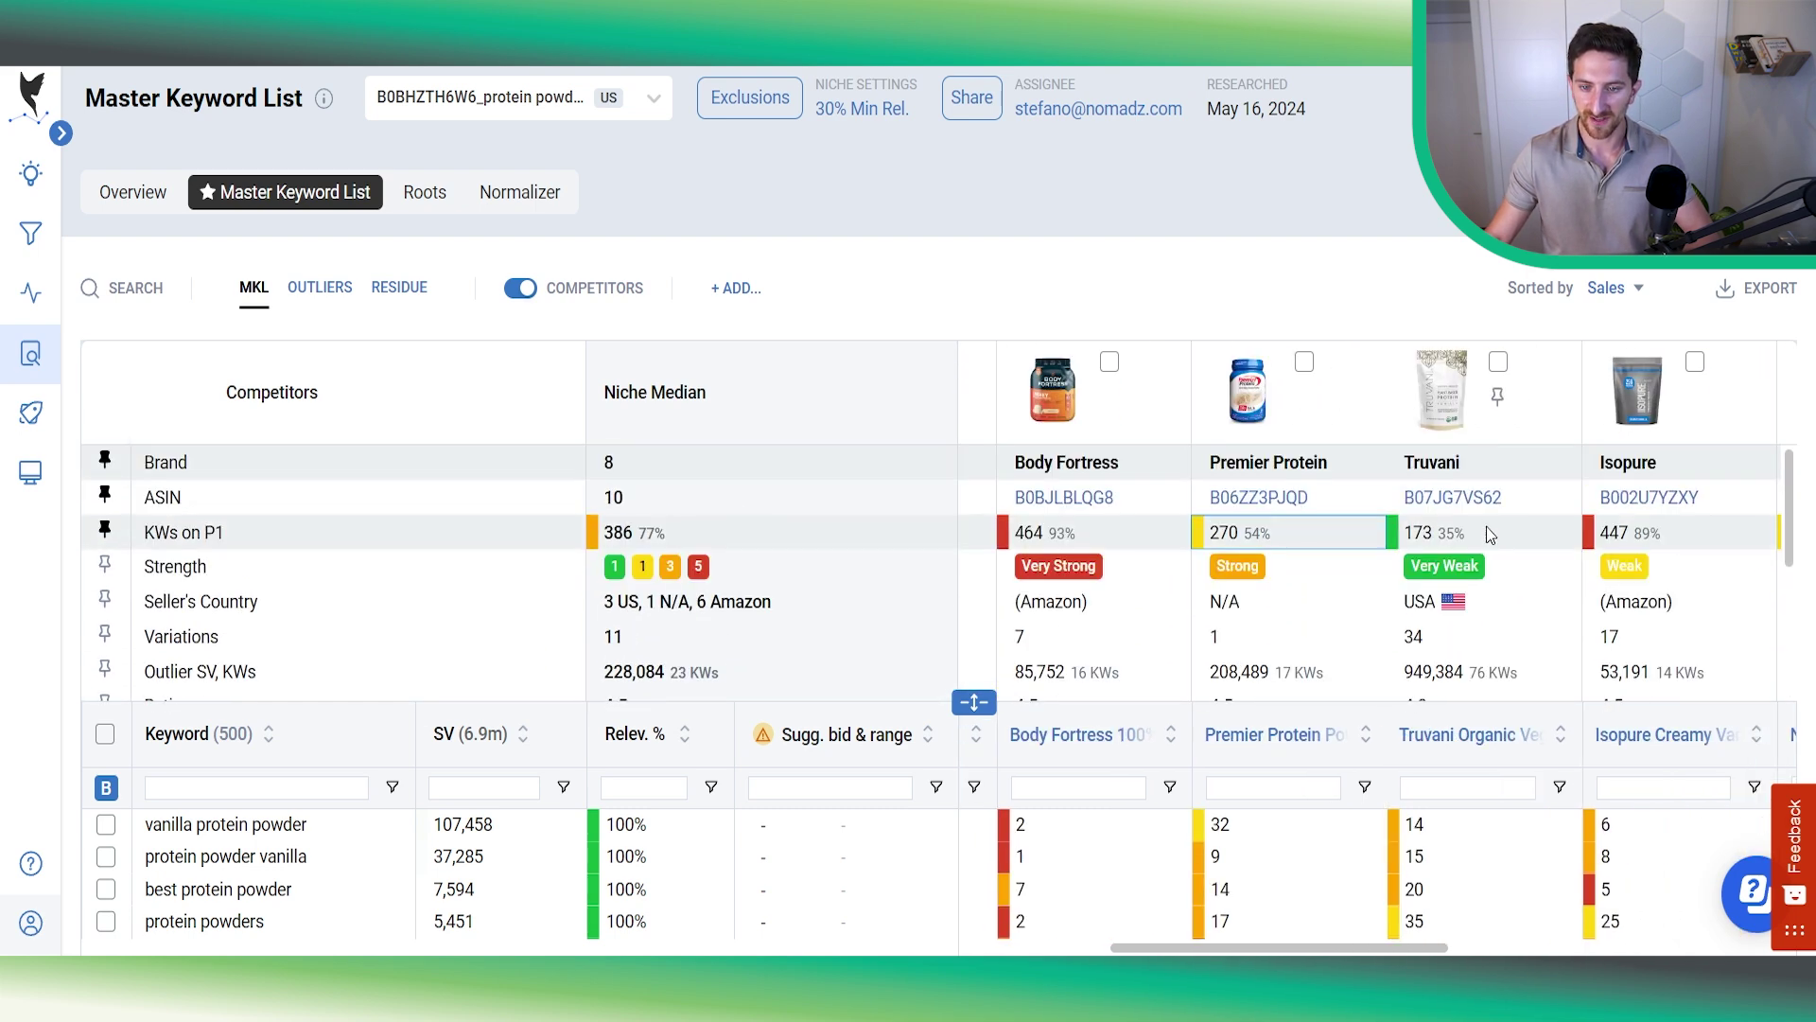
{"action": "scroll", "coordinate": [1508, 582], "scroll_direction": "down", "scroll_amount": 3}
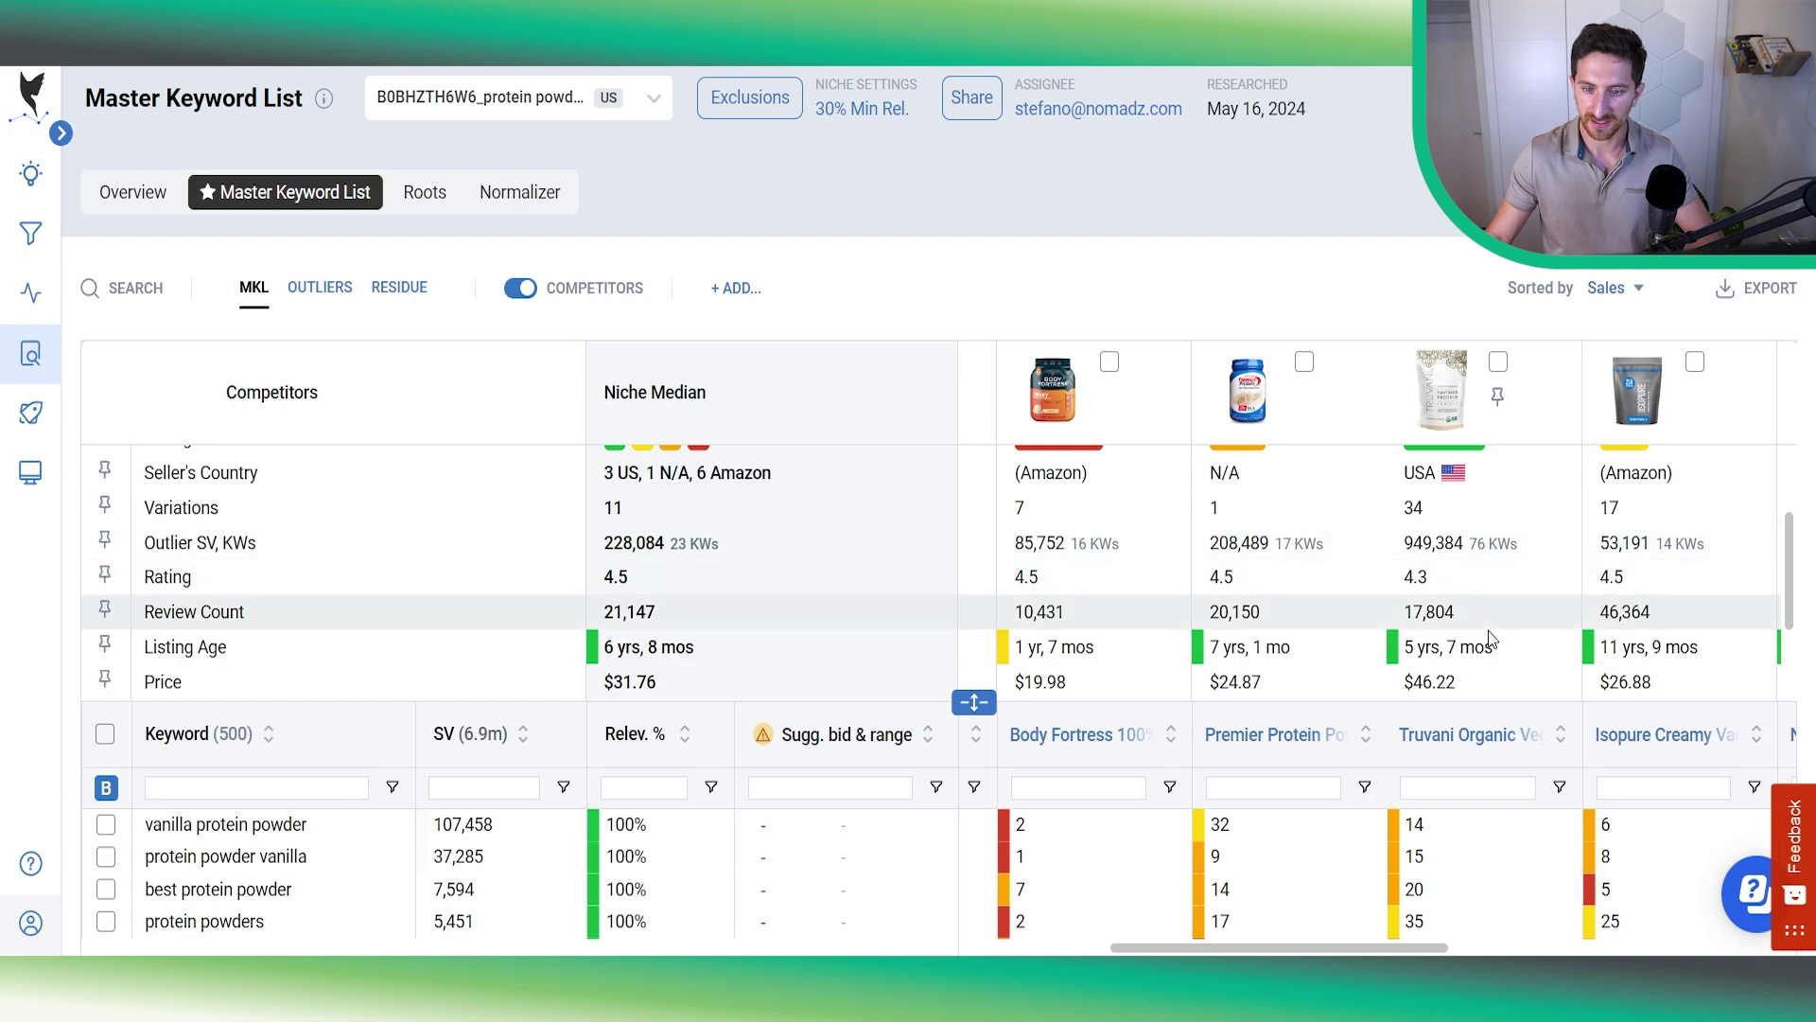
Step: Unpin the KWs on P1 row in the competitor details and reduce that area's height to show more keyword rows
{"action": "scroll", "coordinate": [1490, 640], "scroll_direction": "down", "scroll_amount": 3}
{"action": "scroll", "coordinate": [1460, 632], "scroll_direction": "up", "scroll_amount": 3}
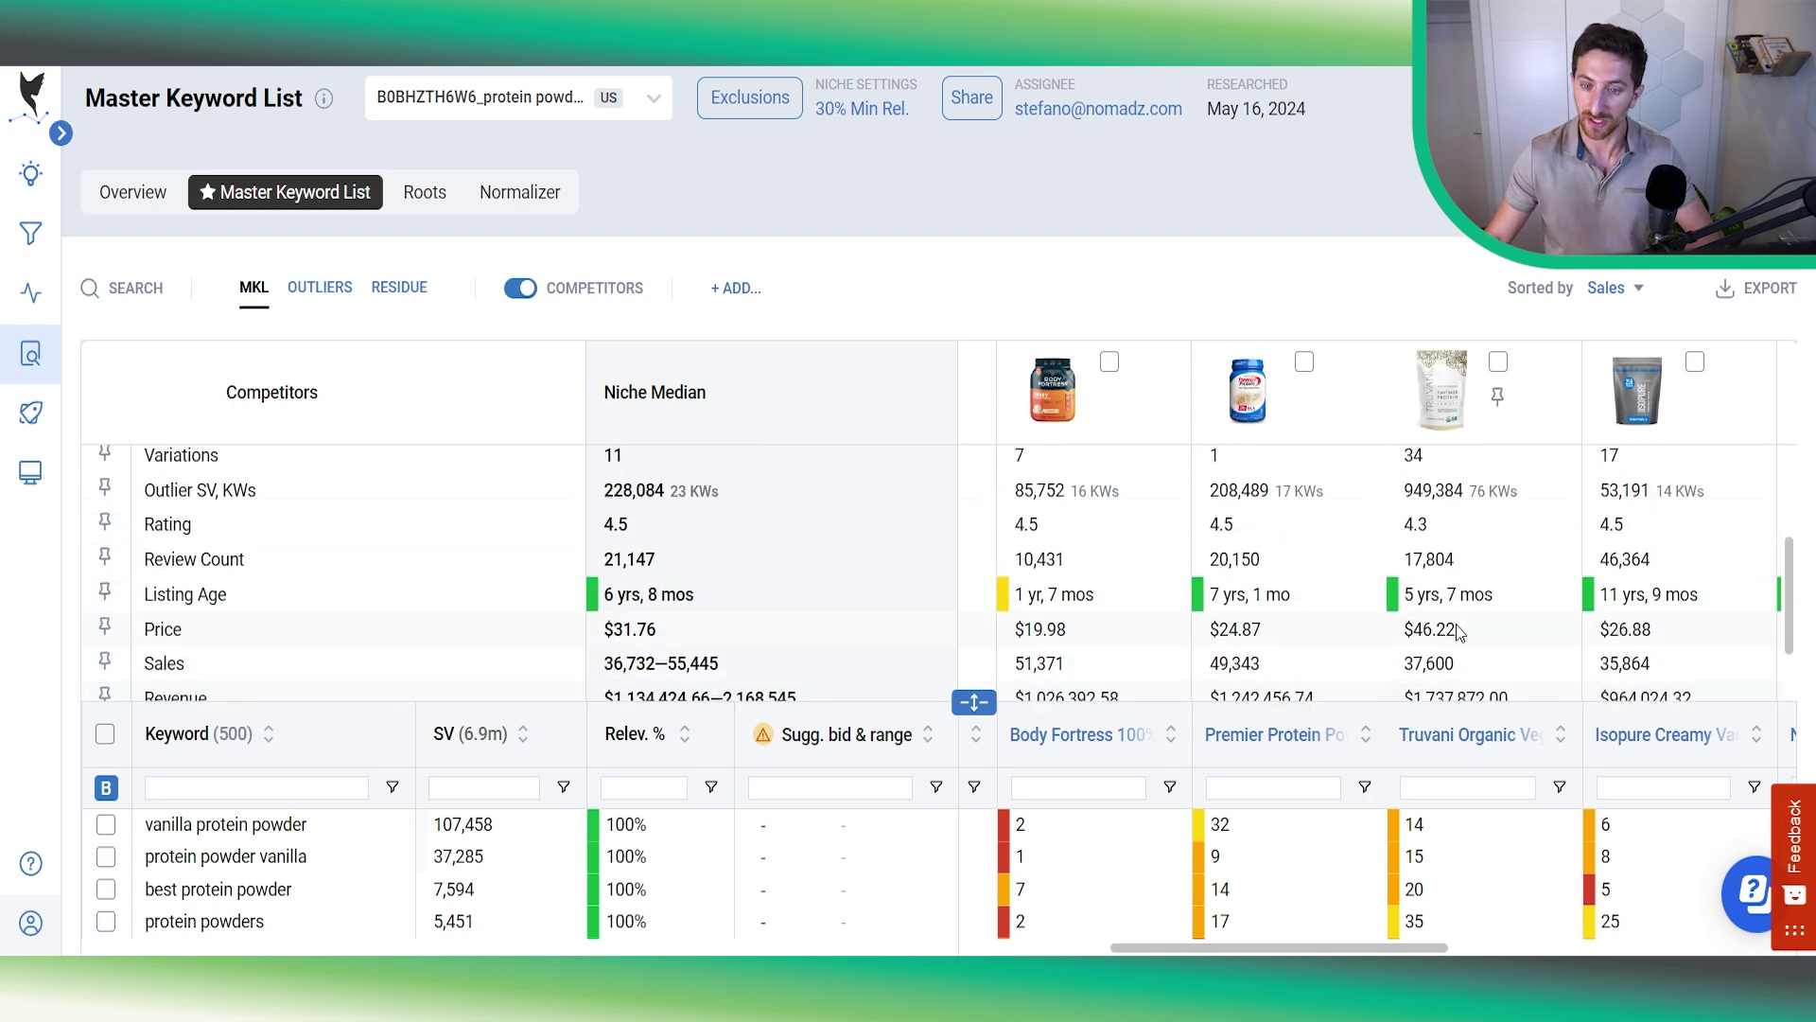
{"action": "scroll", "coordinate": [1460, 632], "scroll_direction": "up", "scroll_amount": 3}
{"action": "scroll", "coordinate": [1277, 527], "scroll_direction": "left", "scroll_amount": 3}
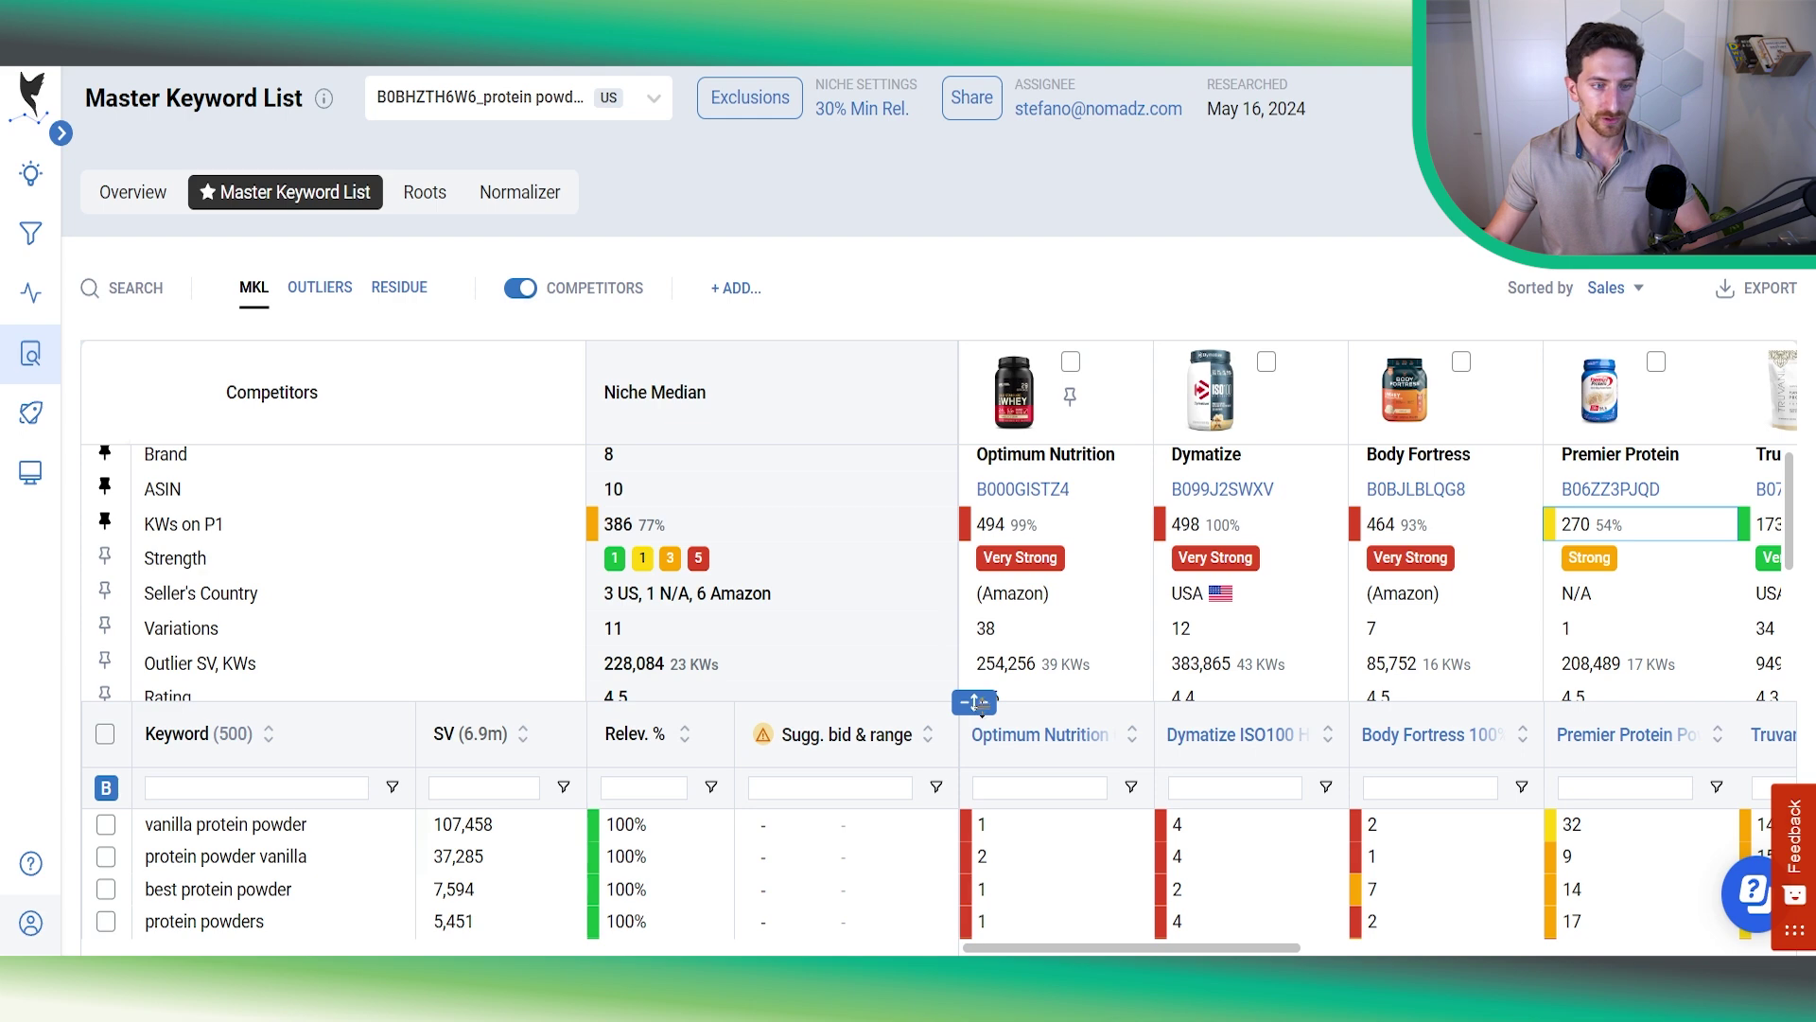
{"action": "scroll", "coordinate": [132, 570], "scroll_direction": "up", "scroll_amount": 1}
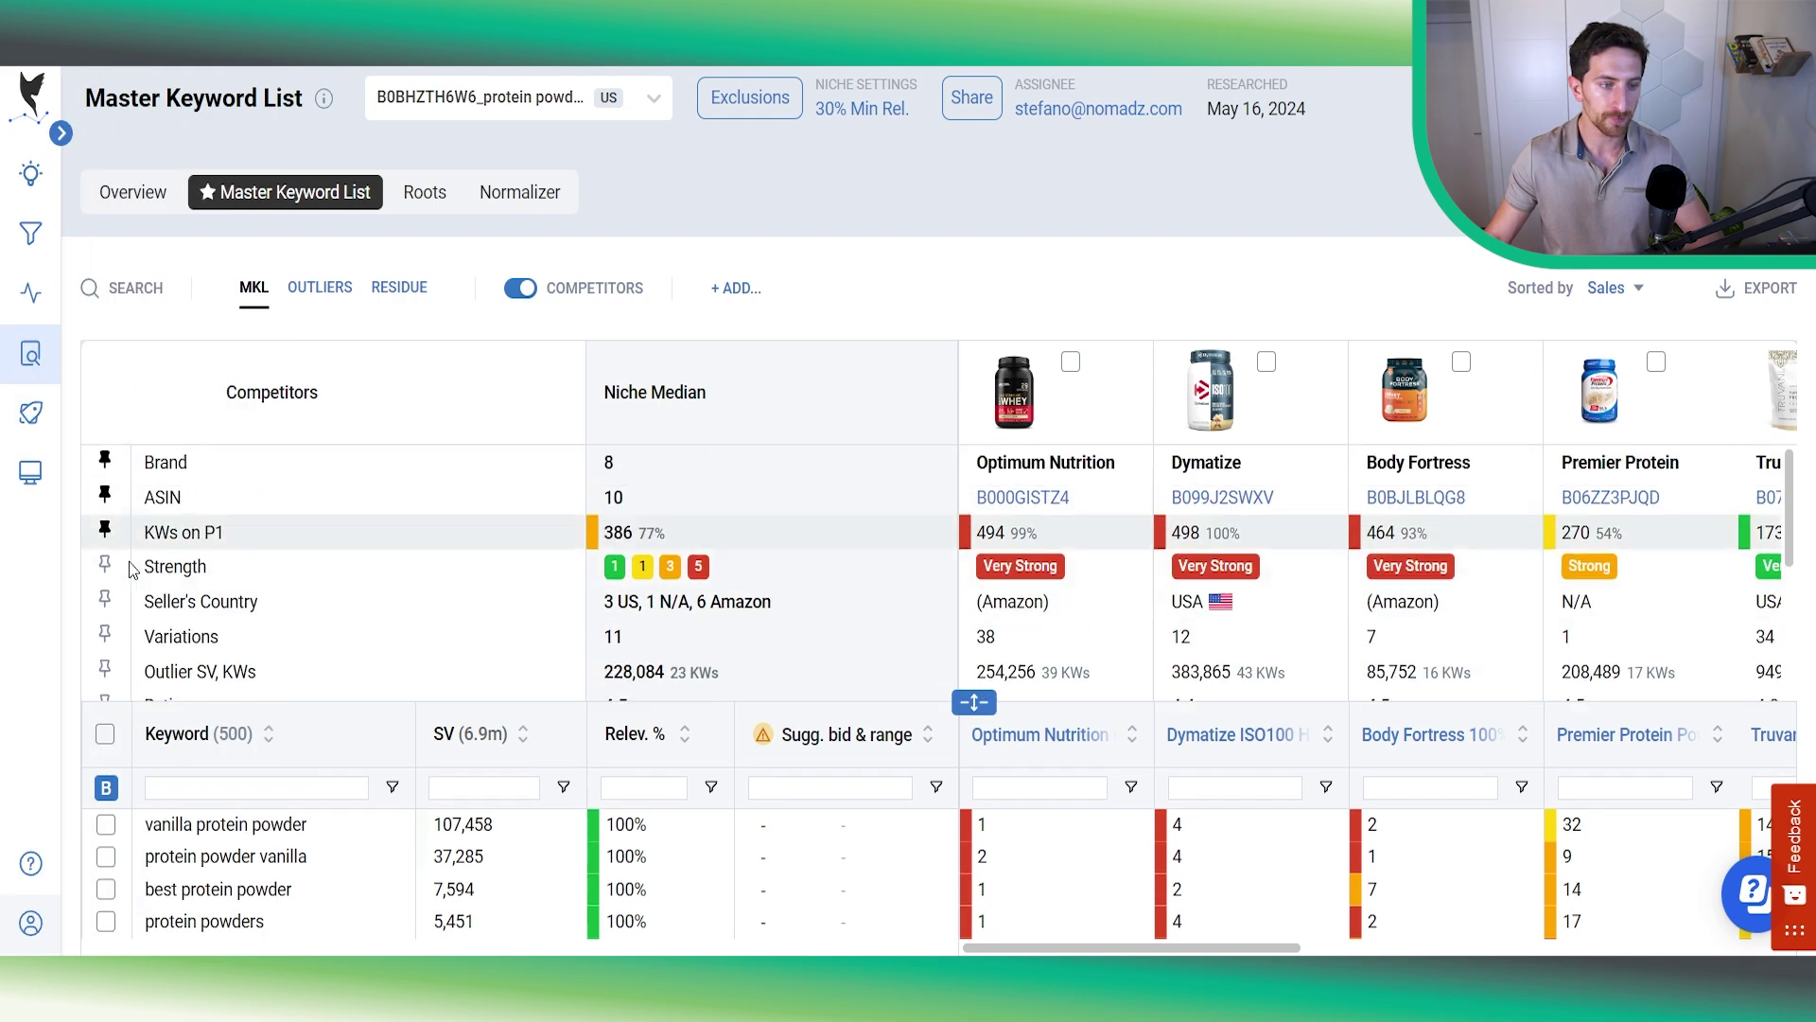
{"action": "left_click", "coordinate": [105, 529]}
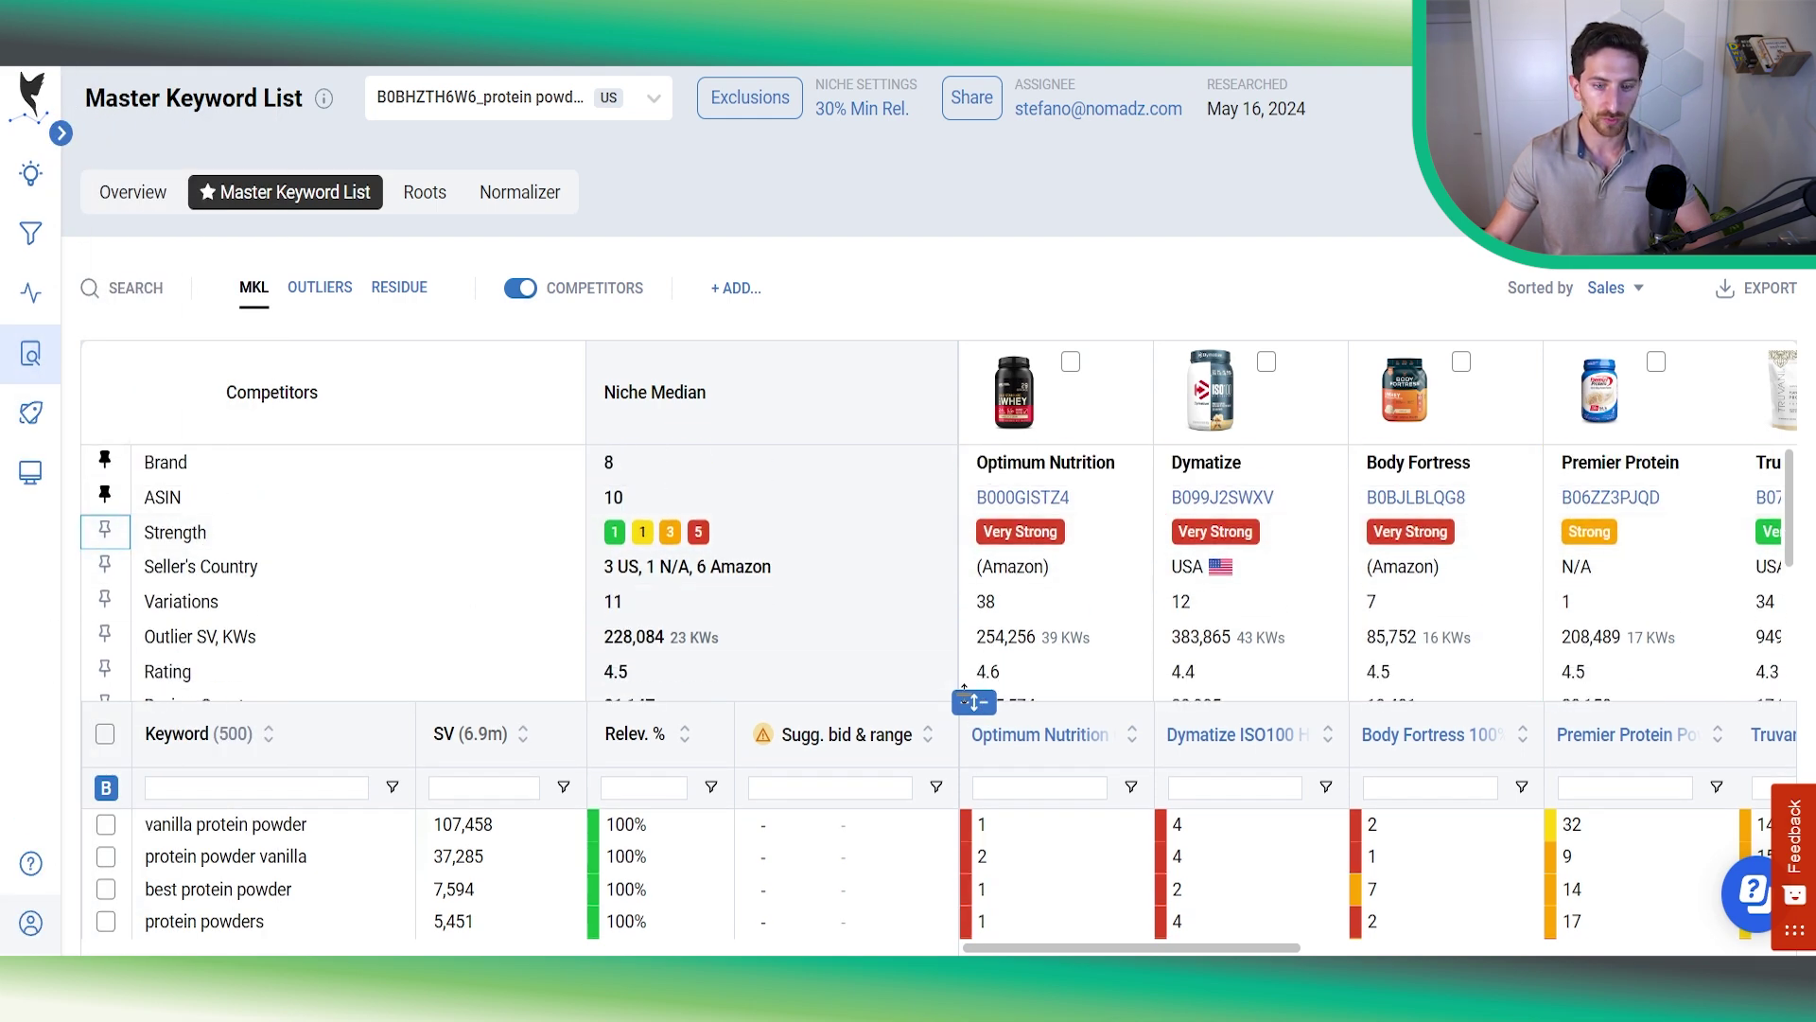
{"action": "left_click_drag", "start_coordinate": [974, 702], "coordinate": [974, 596]}
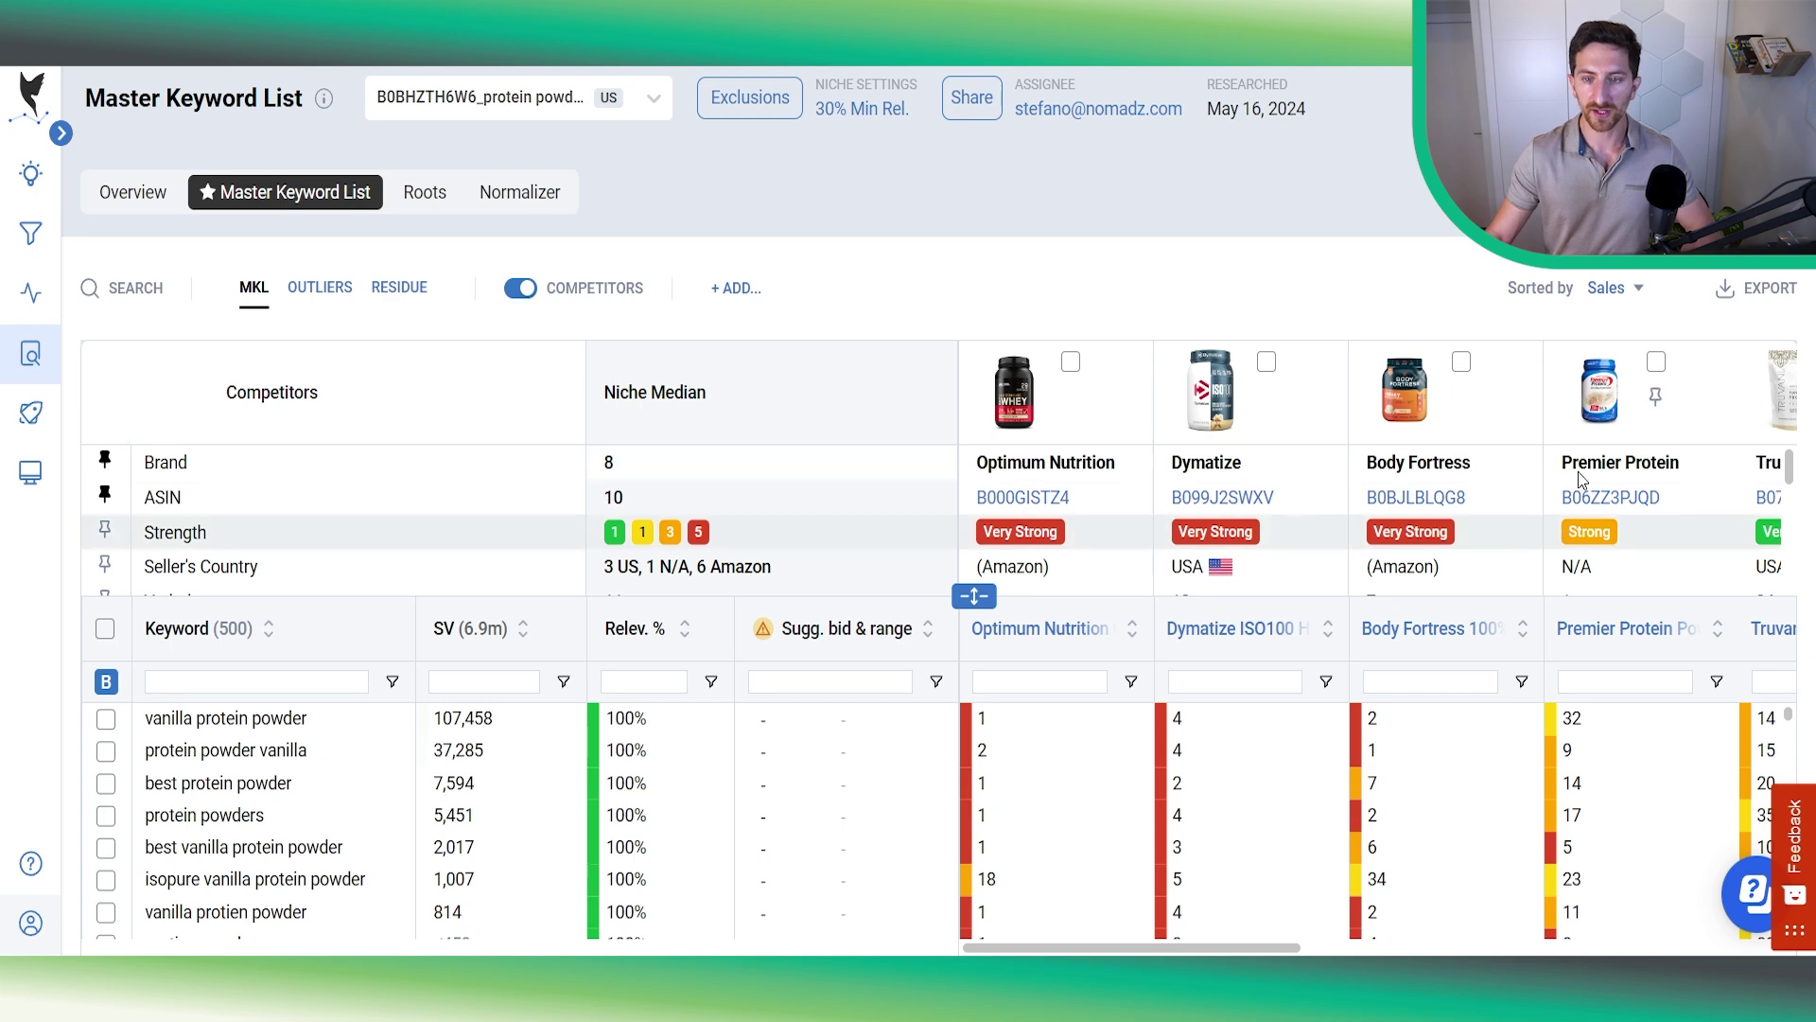
Step: Add the ASIN B0BHZTH6W6 to the niche as an extra competitor
{"action": "left_click", "coordinate": [735, 288]}
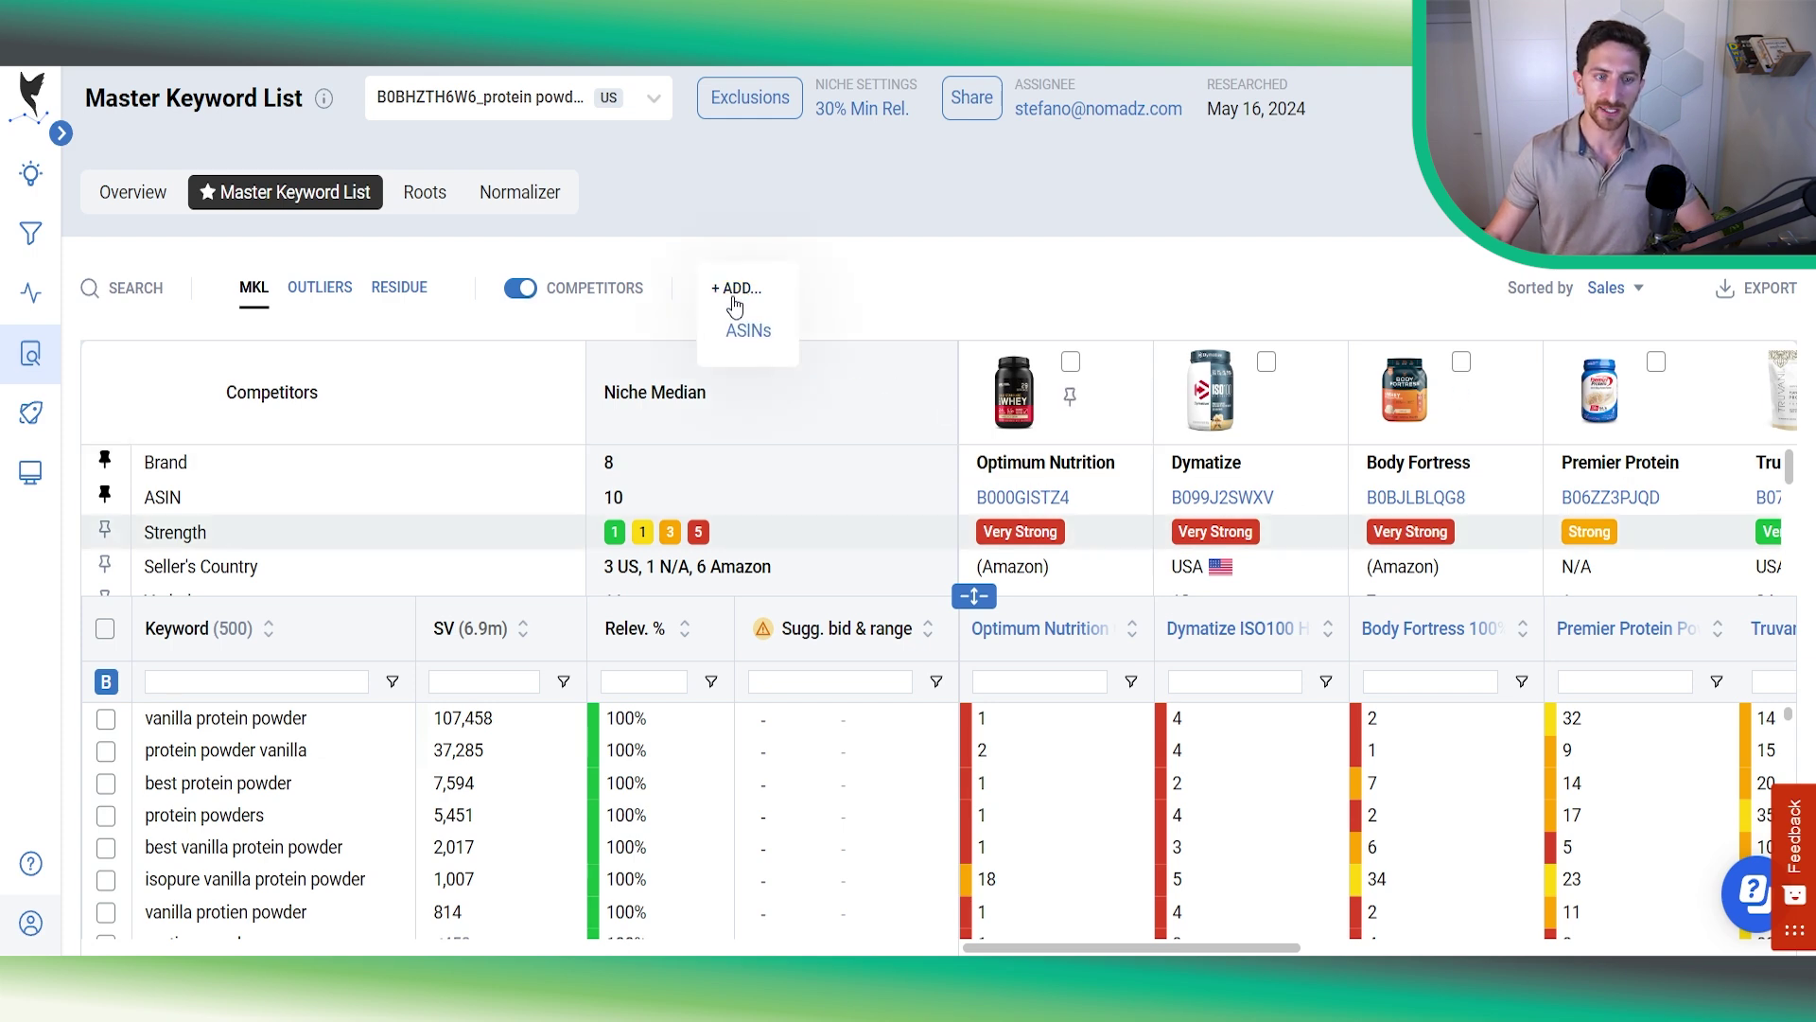
{"action": "left_click", "coordinate": [735, 348]}
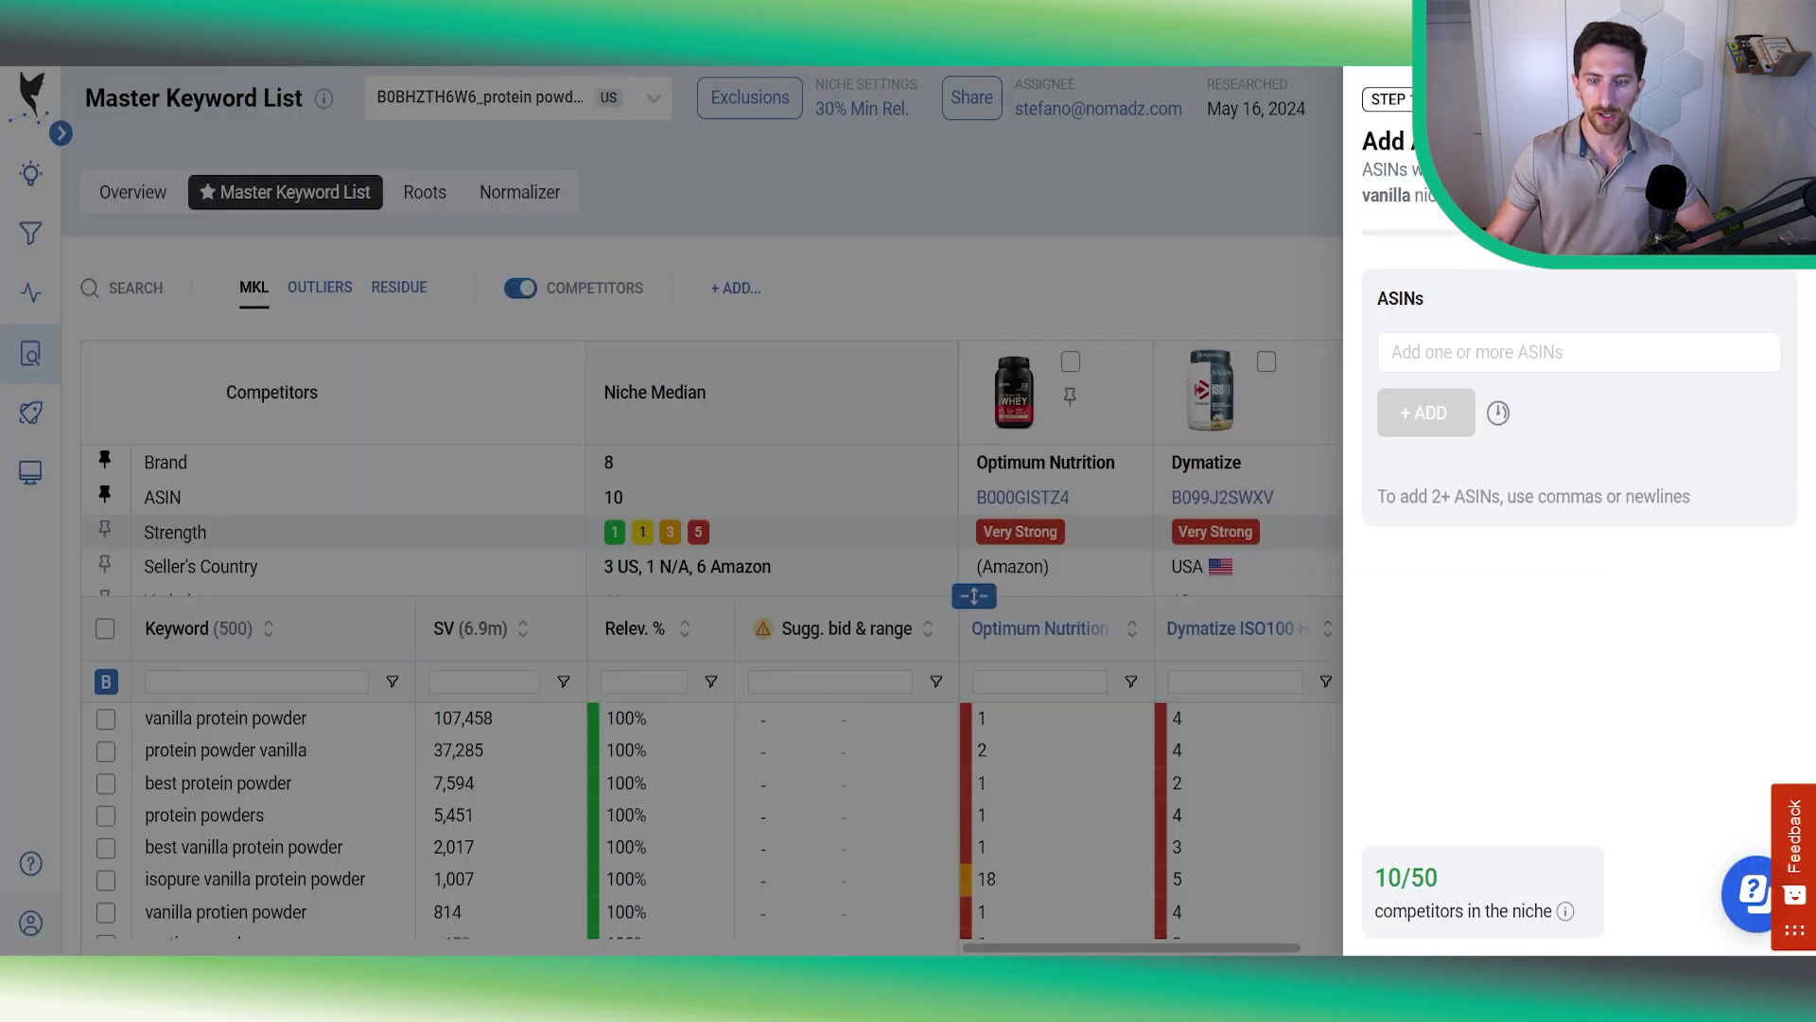
{"action": "left_click", "coordinate": [1484, 356]}
{"action": "type", "text": "B0BHZTH6W6"}
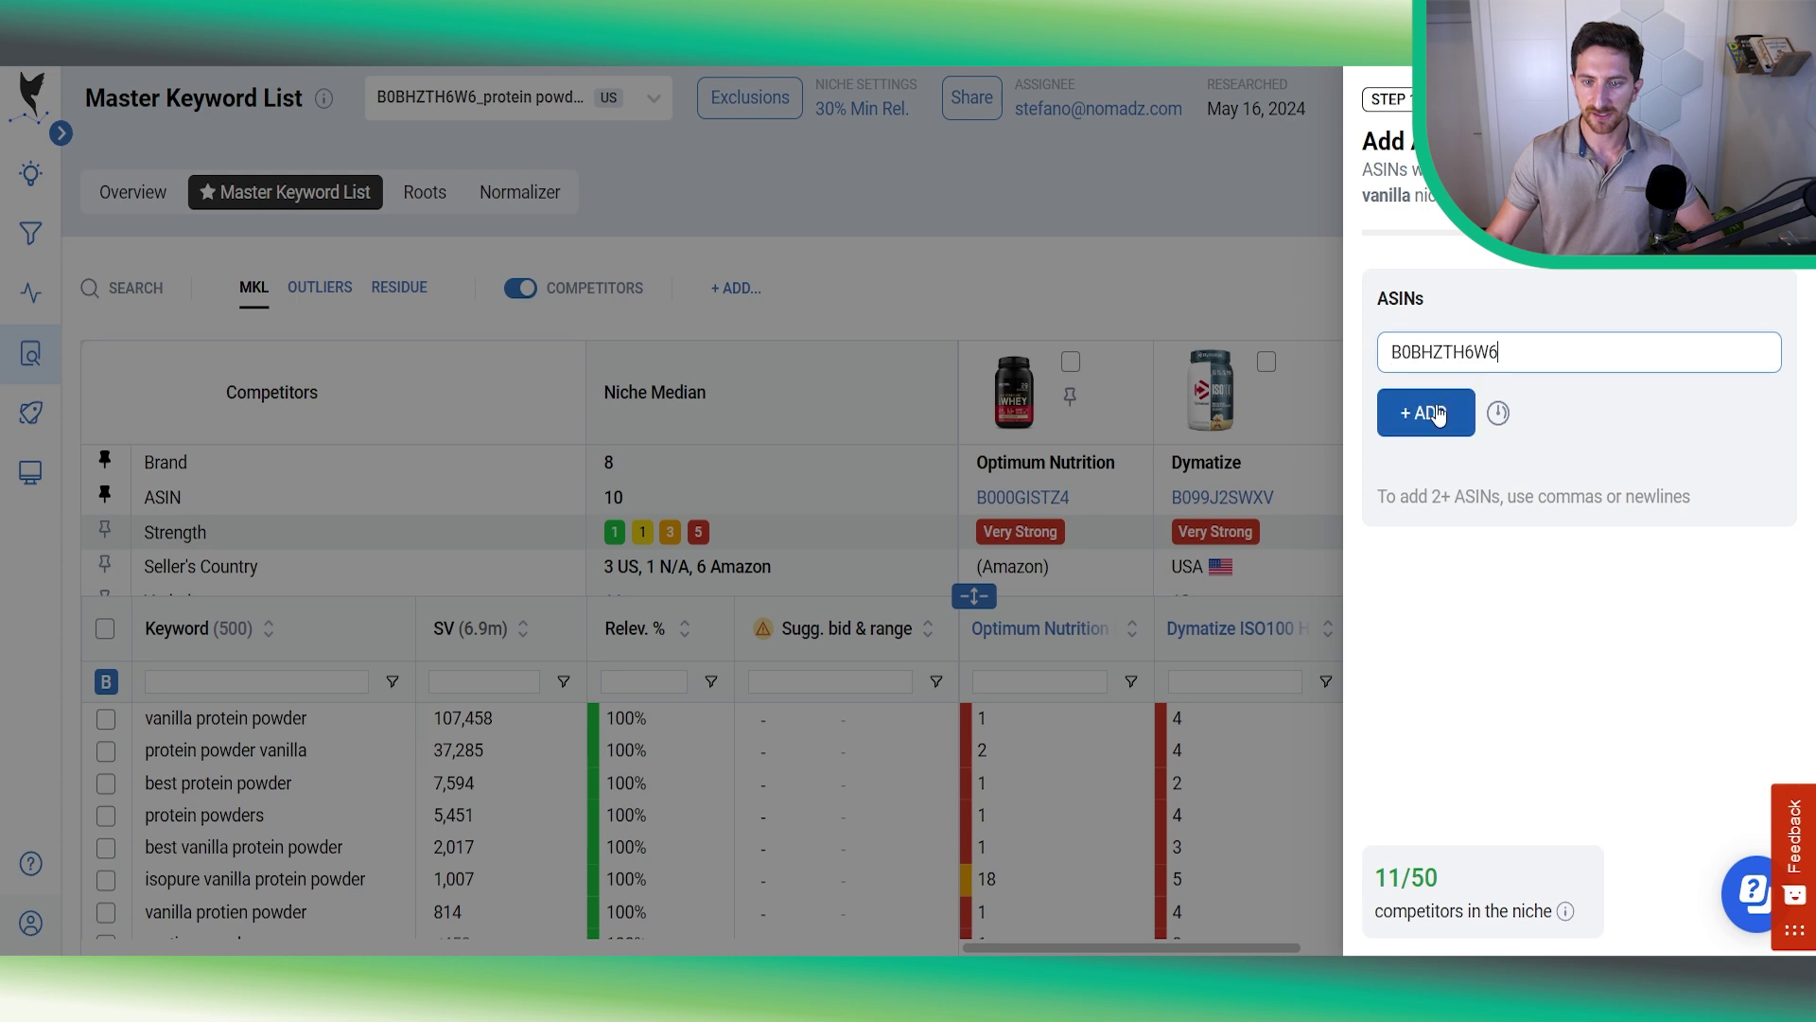
{"action": "left_click", "coordinate": [1422, 409]}
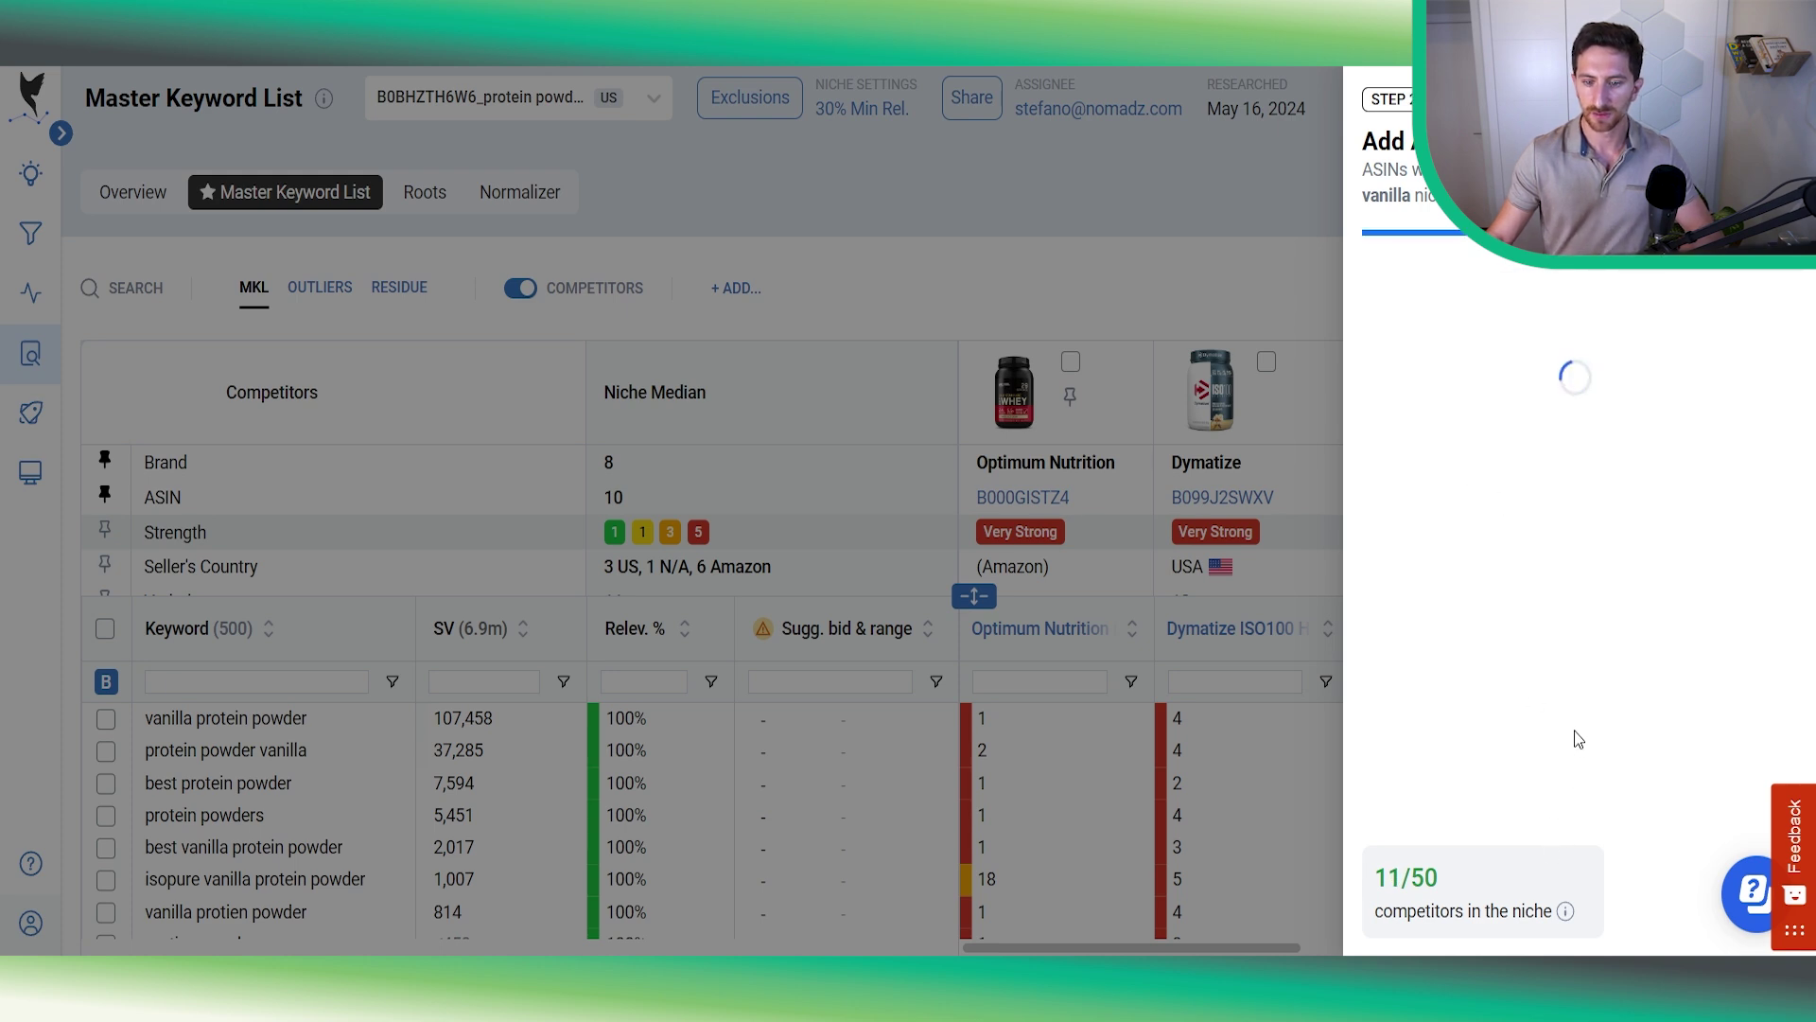
{"action": "left_click", "coordinate": [1451, 582]}
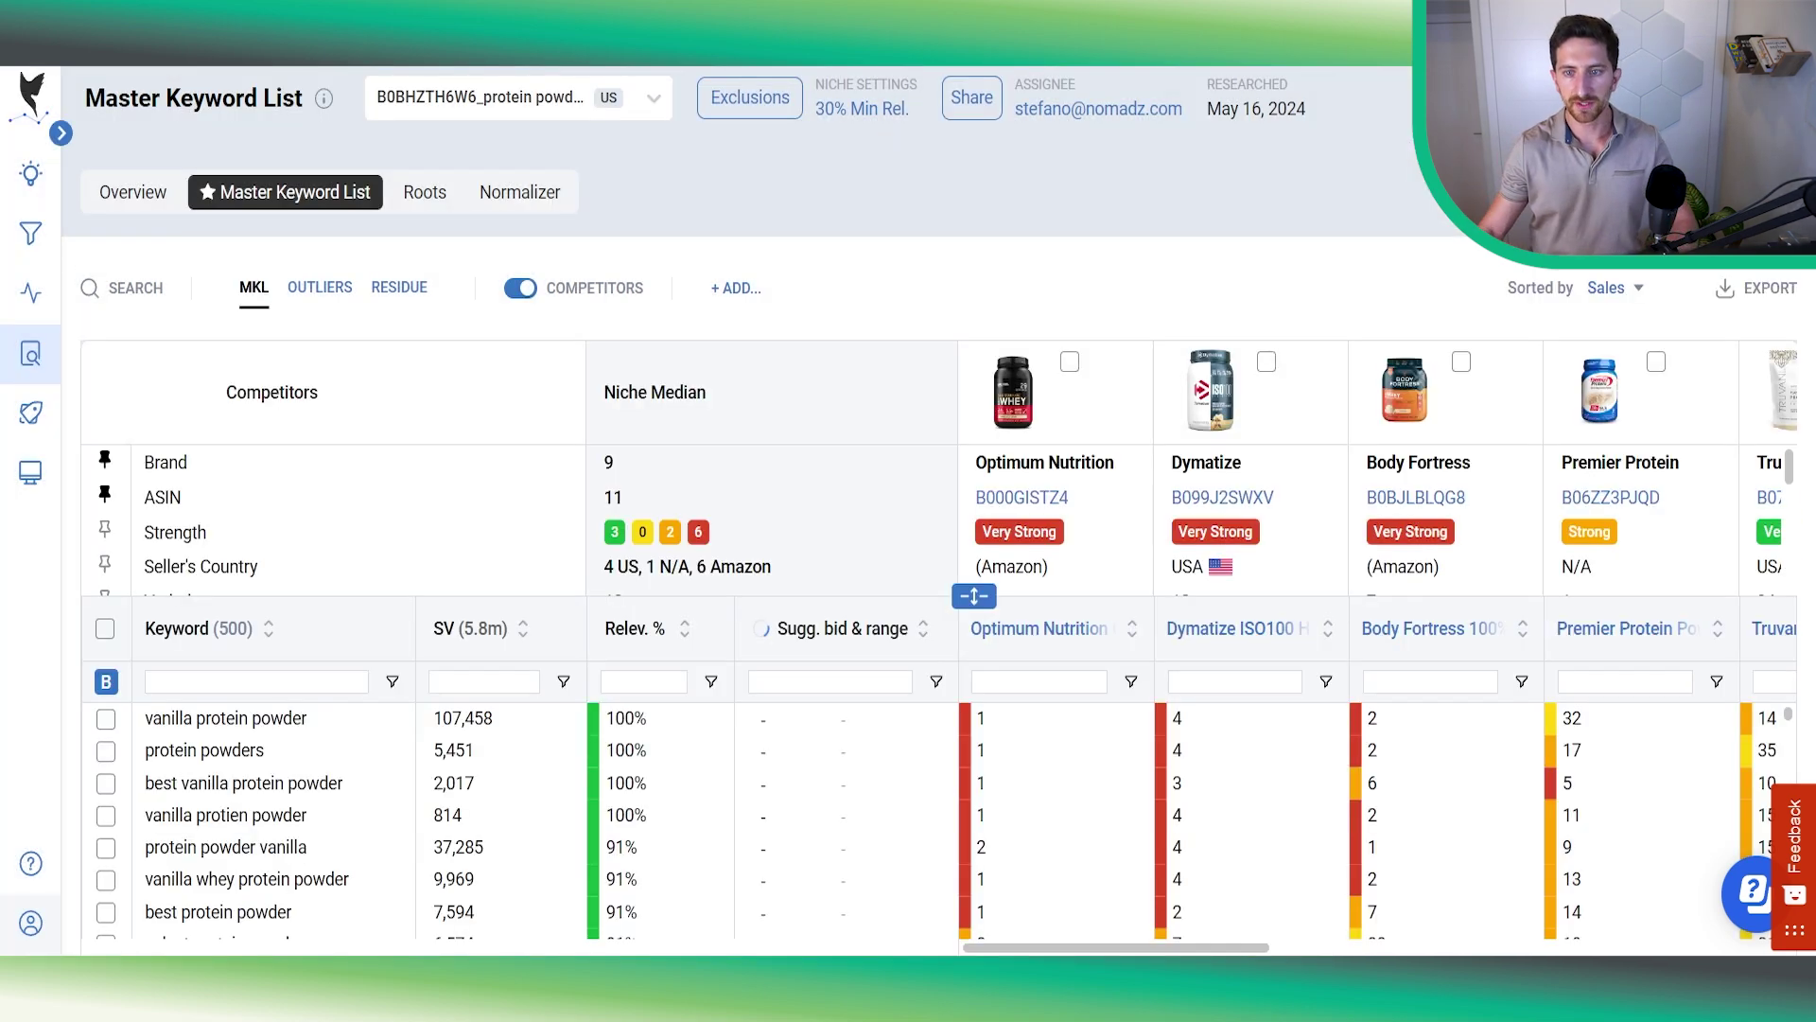
Step: Pin the Clean Simple Eats product as the first competitor column beside the niche median
{"action": "scroll", "coordinate": [1371, 662], "scroll_direction": "right", "scroll_amount": 5}
{"action": "scroll", "coordinate": [1364, 683], "scroll_direction": "right", "scroll_amount": 5}
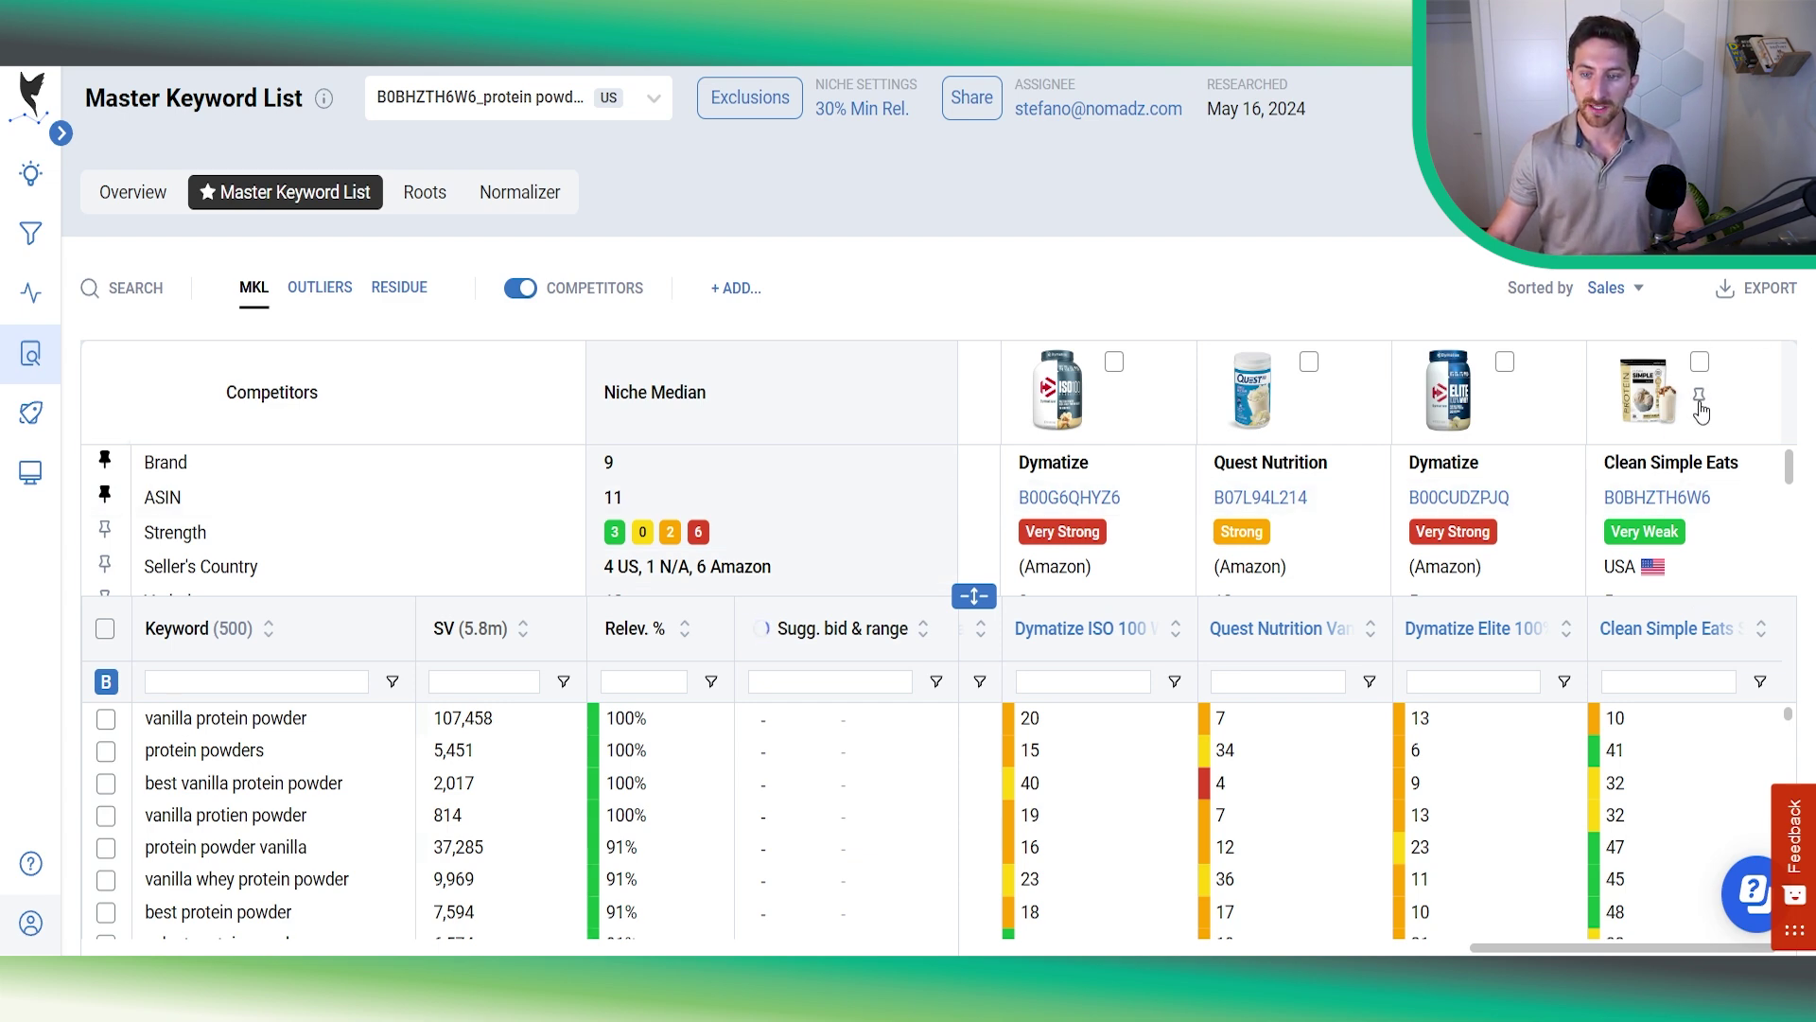
{"action": "left_click", "coordinate": [1699, 405]}
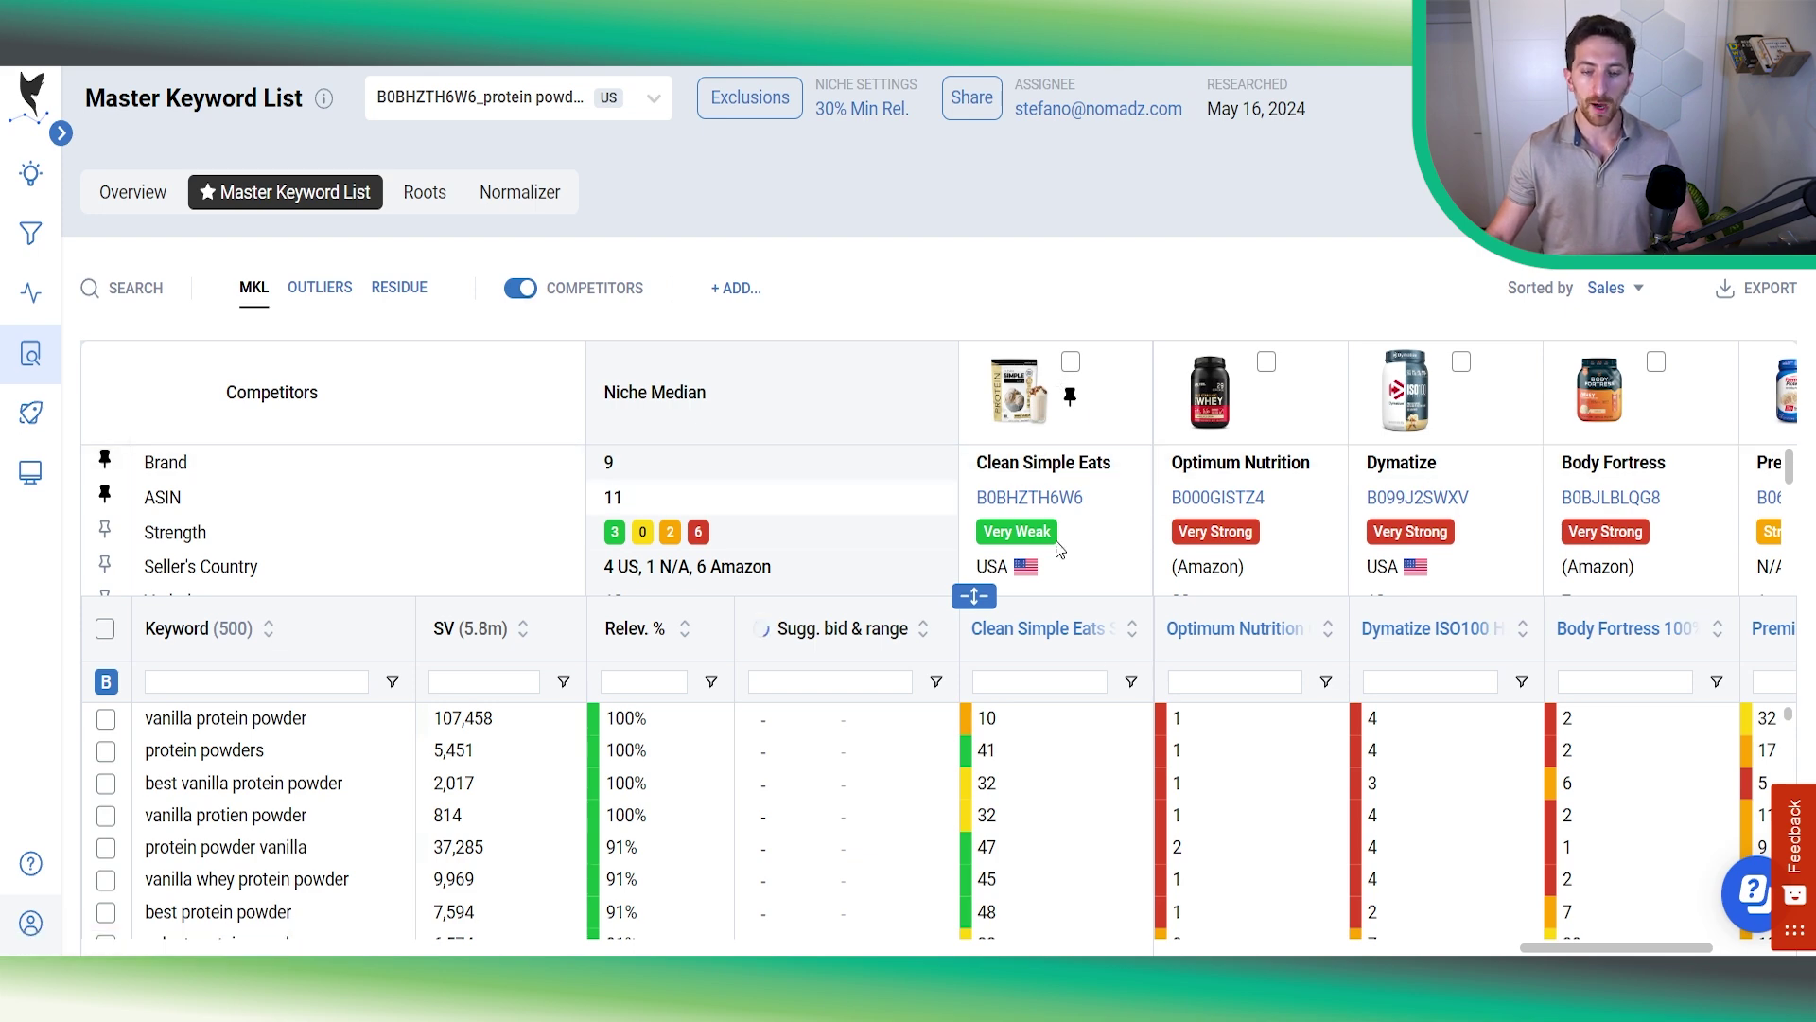
{"action": "scroll", "coordinate": [1355, 789], "scroll_direction": "left", "scroll_amount": 4}
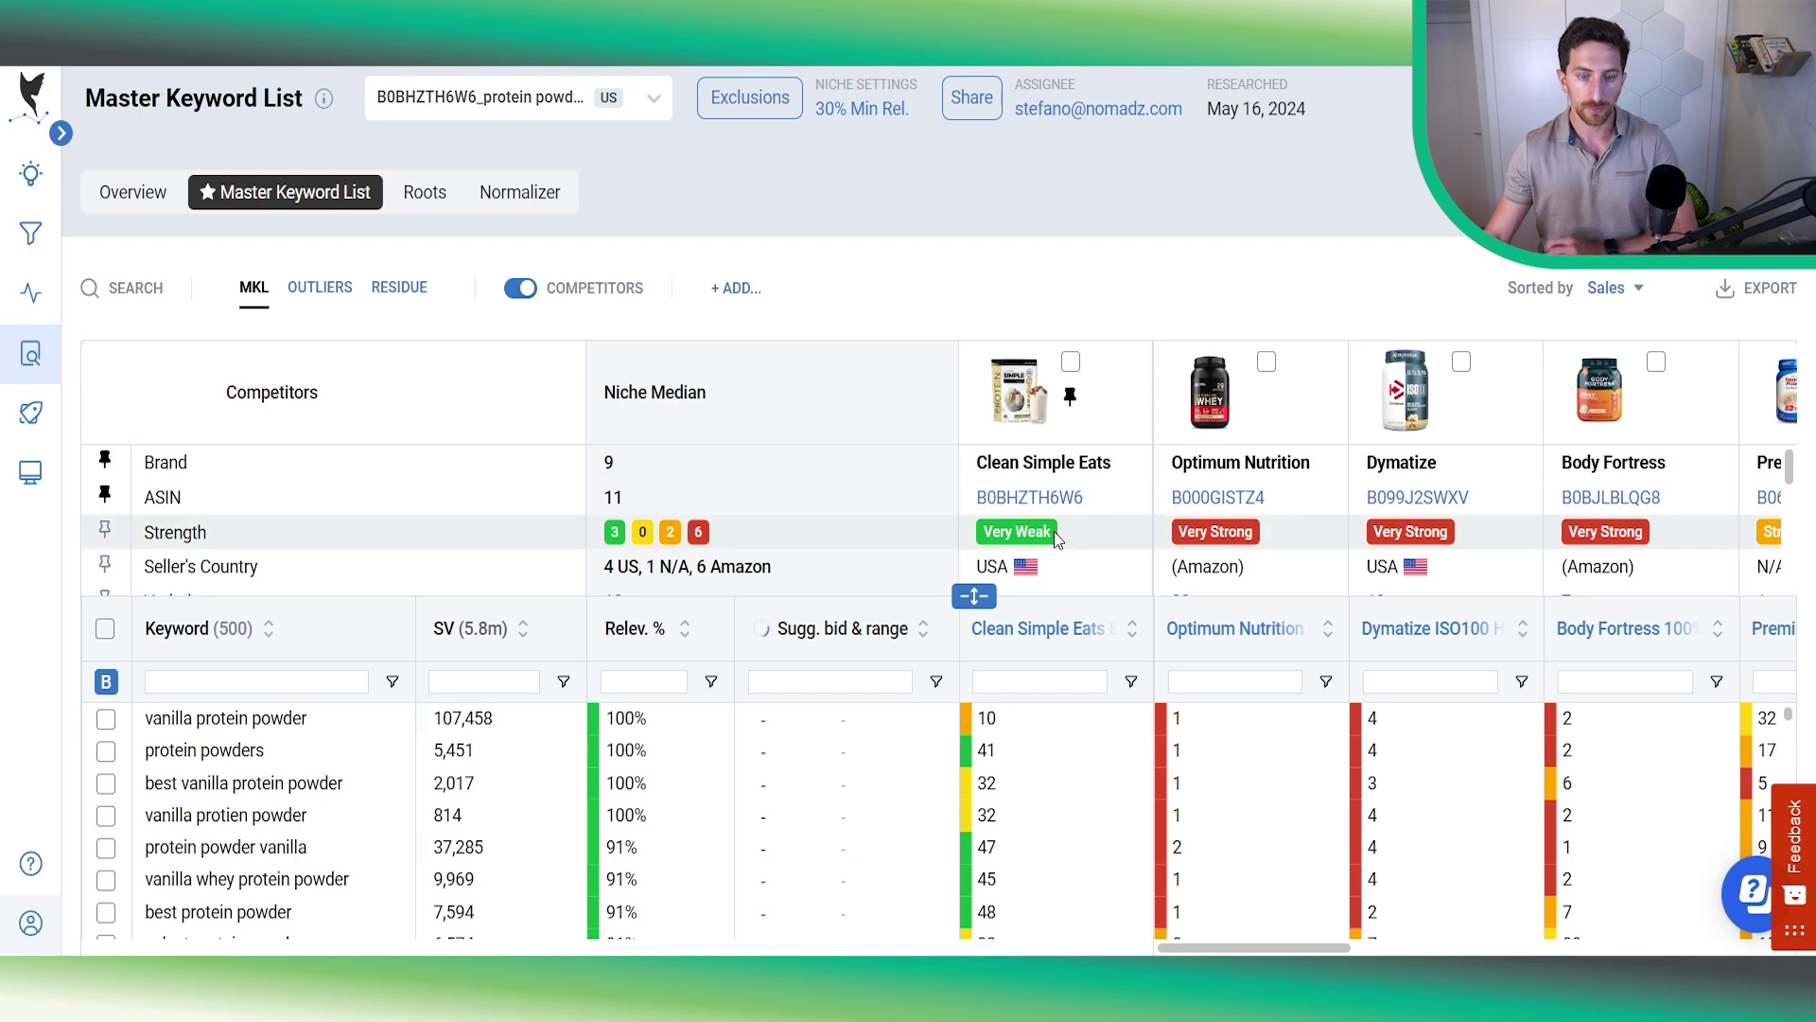
Step: Enlarge the competitor details and compare Clean Simple Eats' strength, listing age, price, sales, revenue and share of voice with the leading brands
{"action": "scroll", "coordinate": [1054, 527], "scroll_direction": "down", "scroll_amount": 2}
{"action": "scroll", "coordinate": [1022, 558], "scroll_direction": "up", "scroll_amount": 2}
{"action": "left_click_drag", "start_coordinate": [963, 606], "coordinate": [963, 711]}
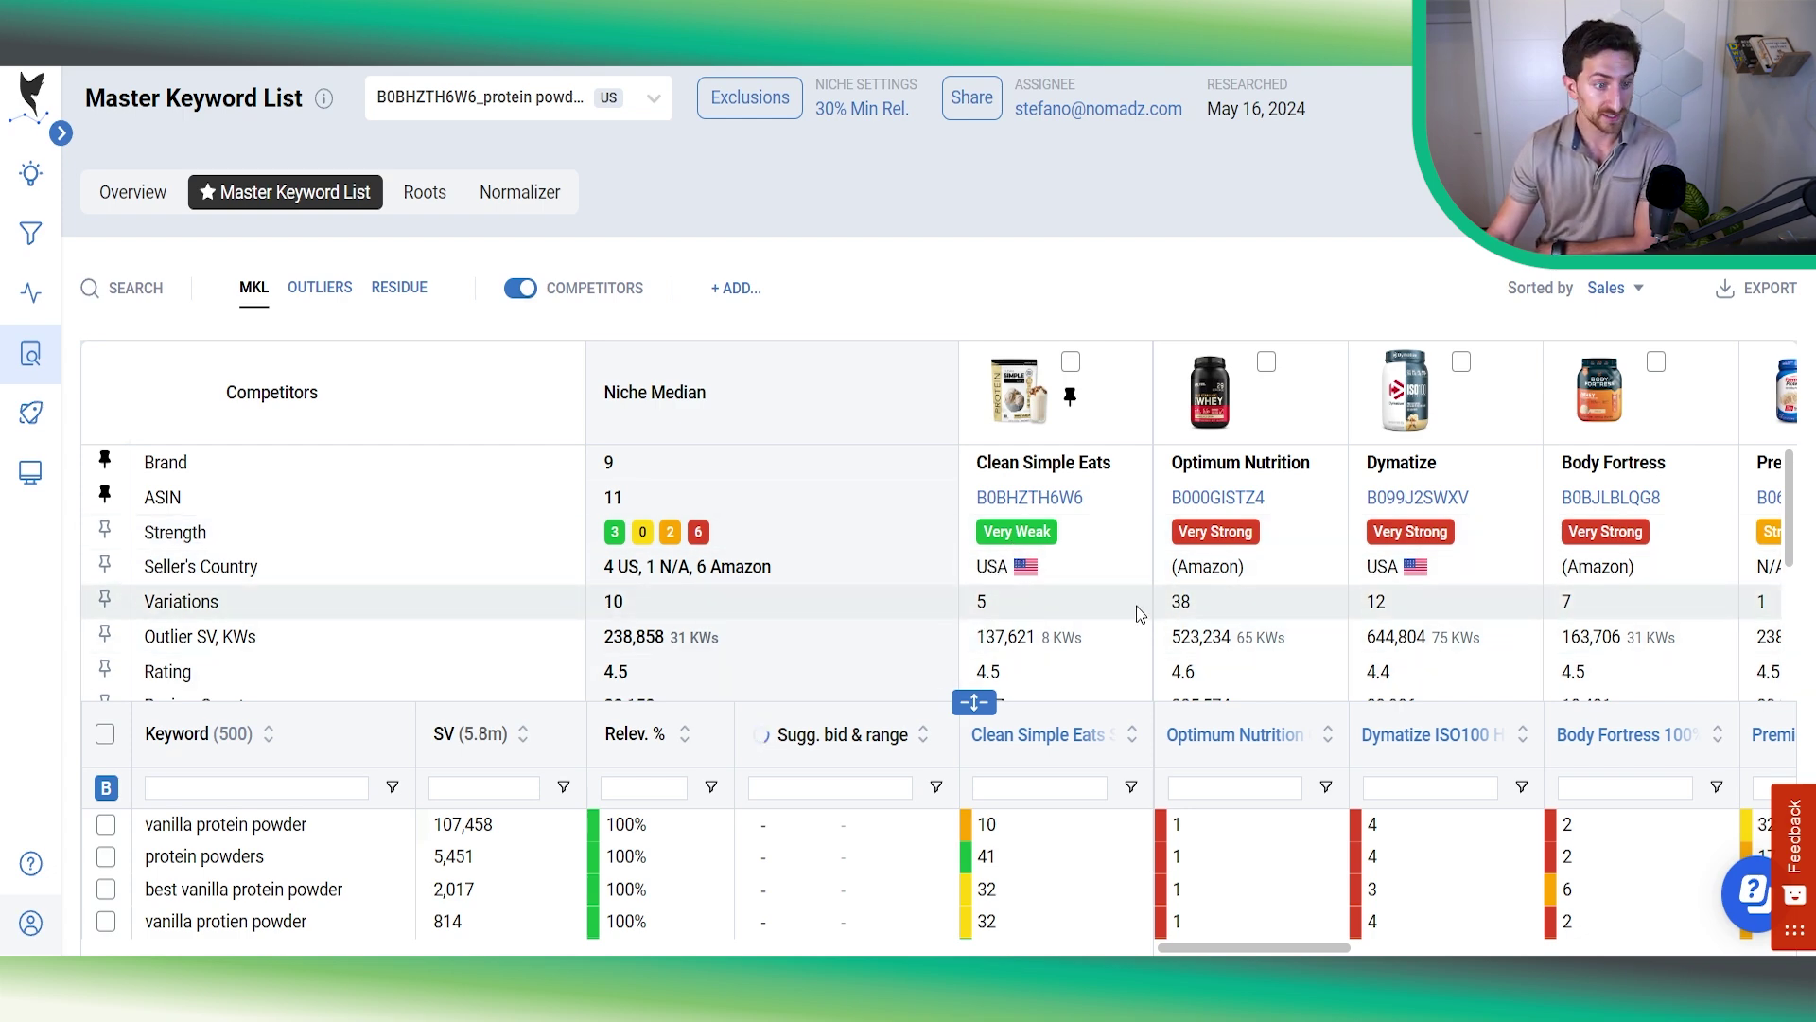
{"action": "scroll", "coordinate": [1145, 600], "scroll_direction": "down", "scroll_amount": 3}
{"action": "scroll", "coordinate": [1146, 598], "scroll_direction": "up", "scroll_amount": 3}
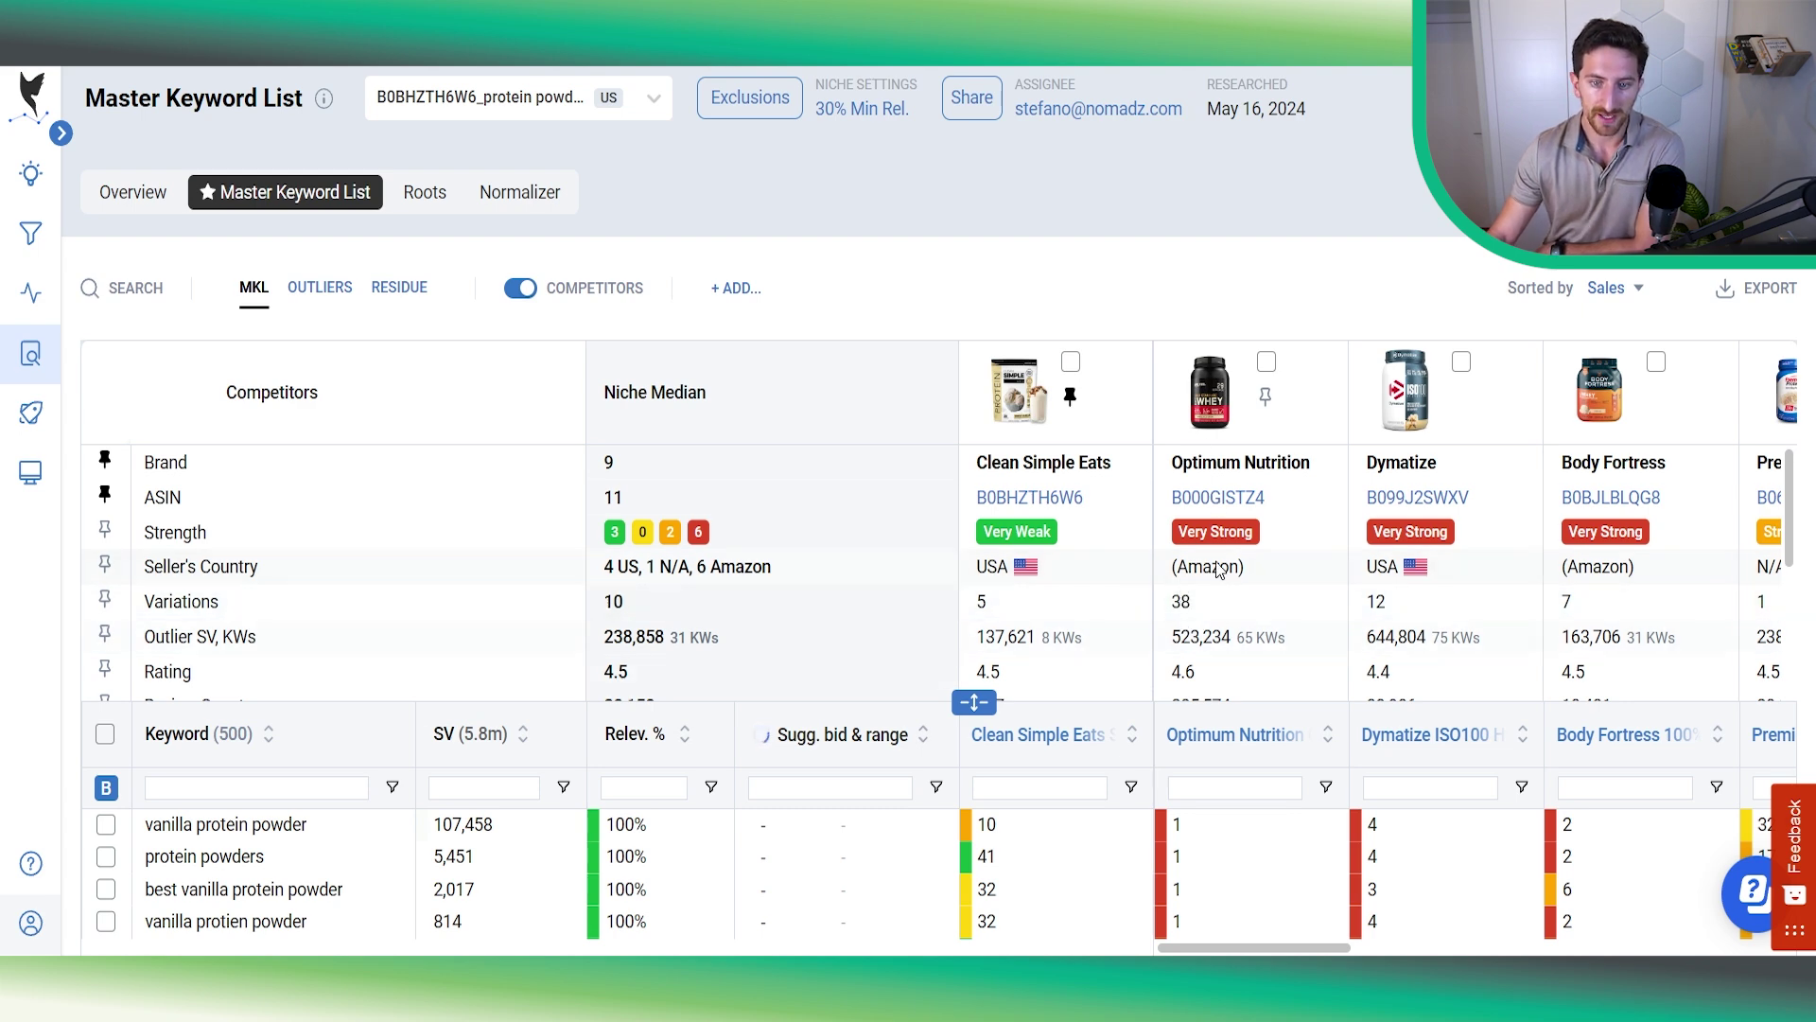
{"action": "scroll", "coordinate": [1192, 622], "scroll_direction": "down", "scroll_amount": 3}
{"action": "scroll", "coordinate": [1203, 625], "scroll_direction": "down", "scroll_amount": 3}
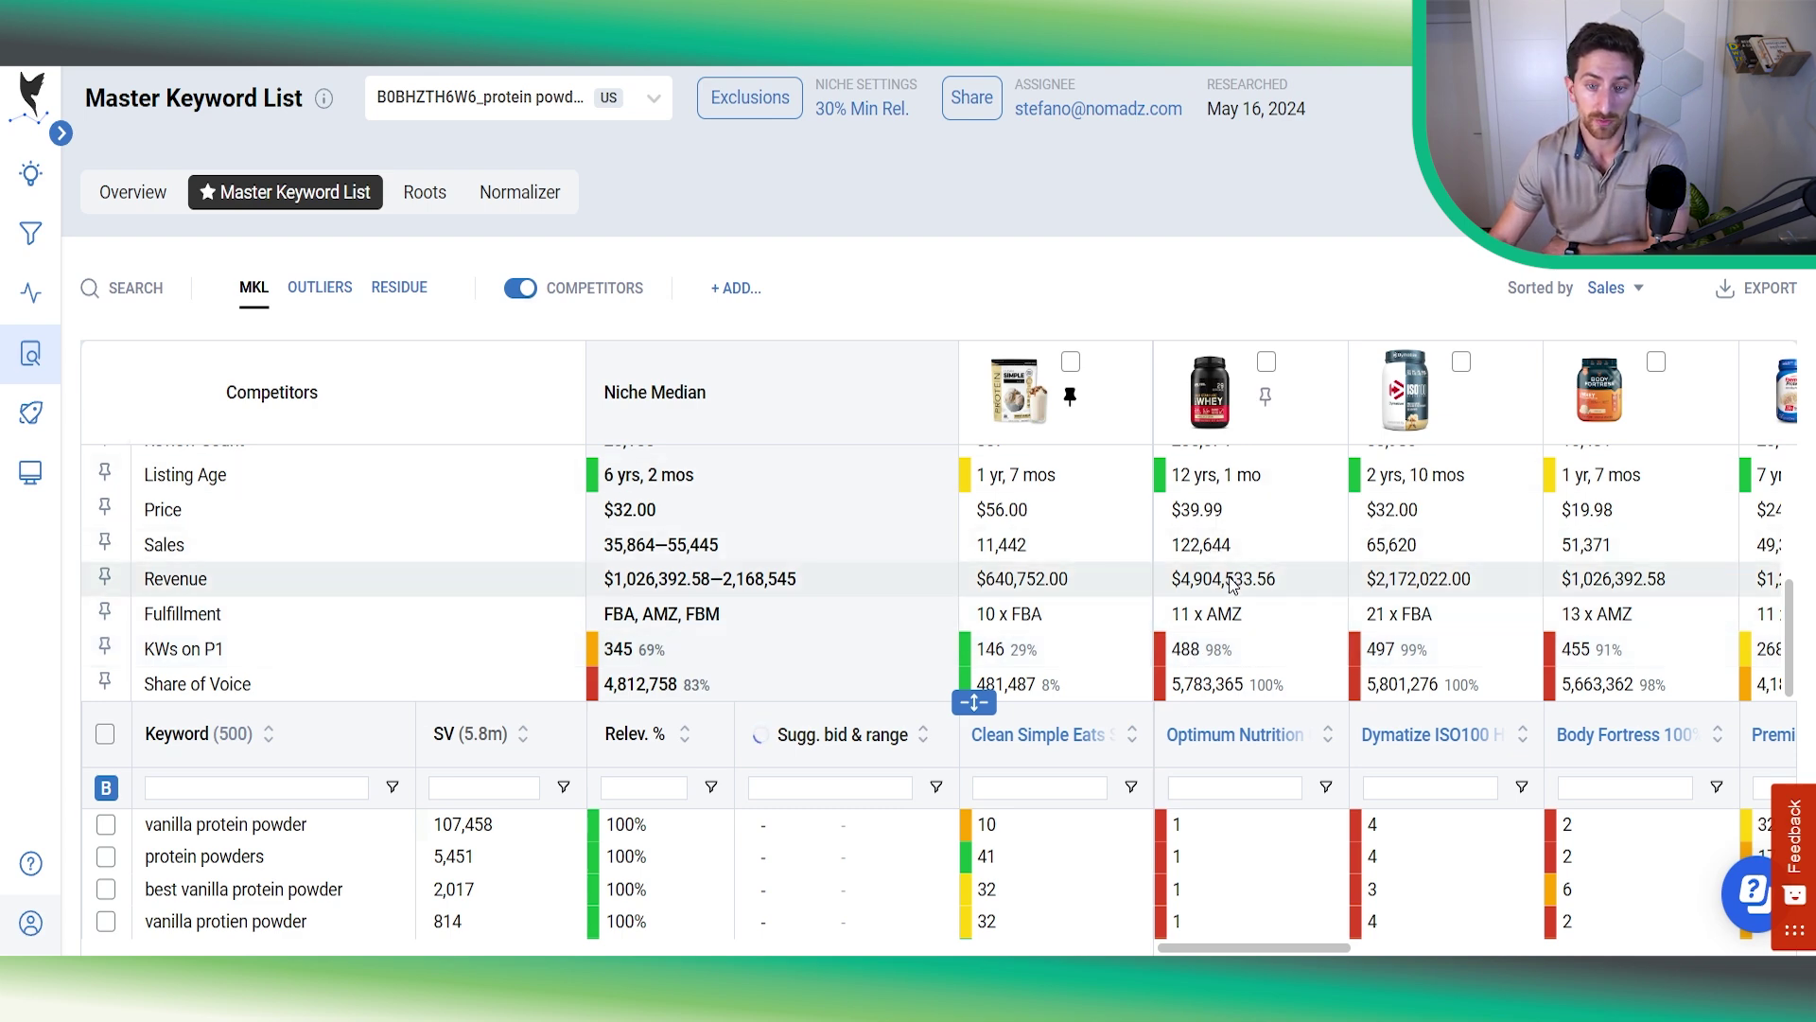
{"action": "scroll", "coordinate": [1234, 538], "scroll_direction": "up", "scroll_amount": 6}
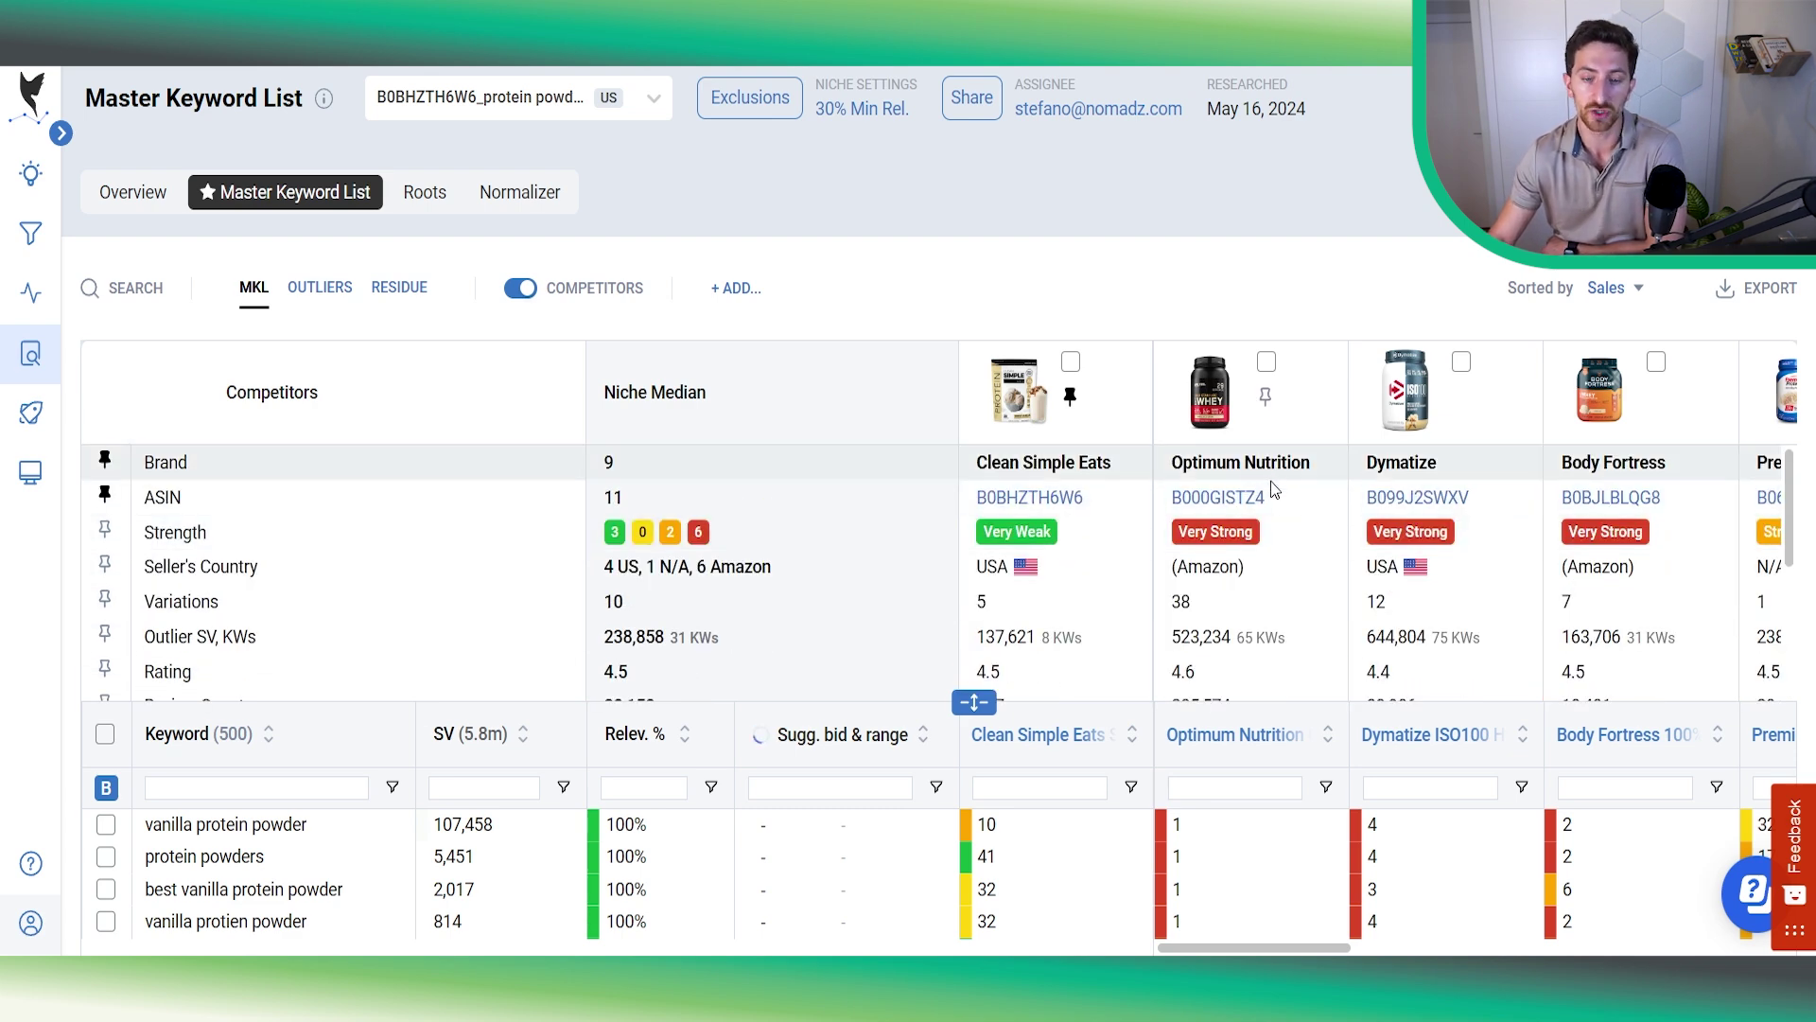
{"action": "scroll", "coordinate": [1275, 490], "scroll_direction": "down", "scroll_amount": 5}
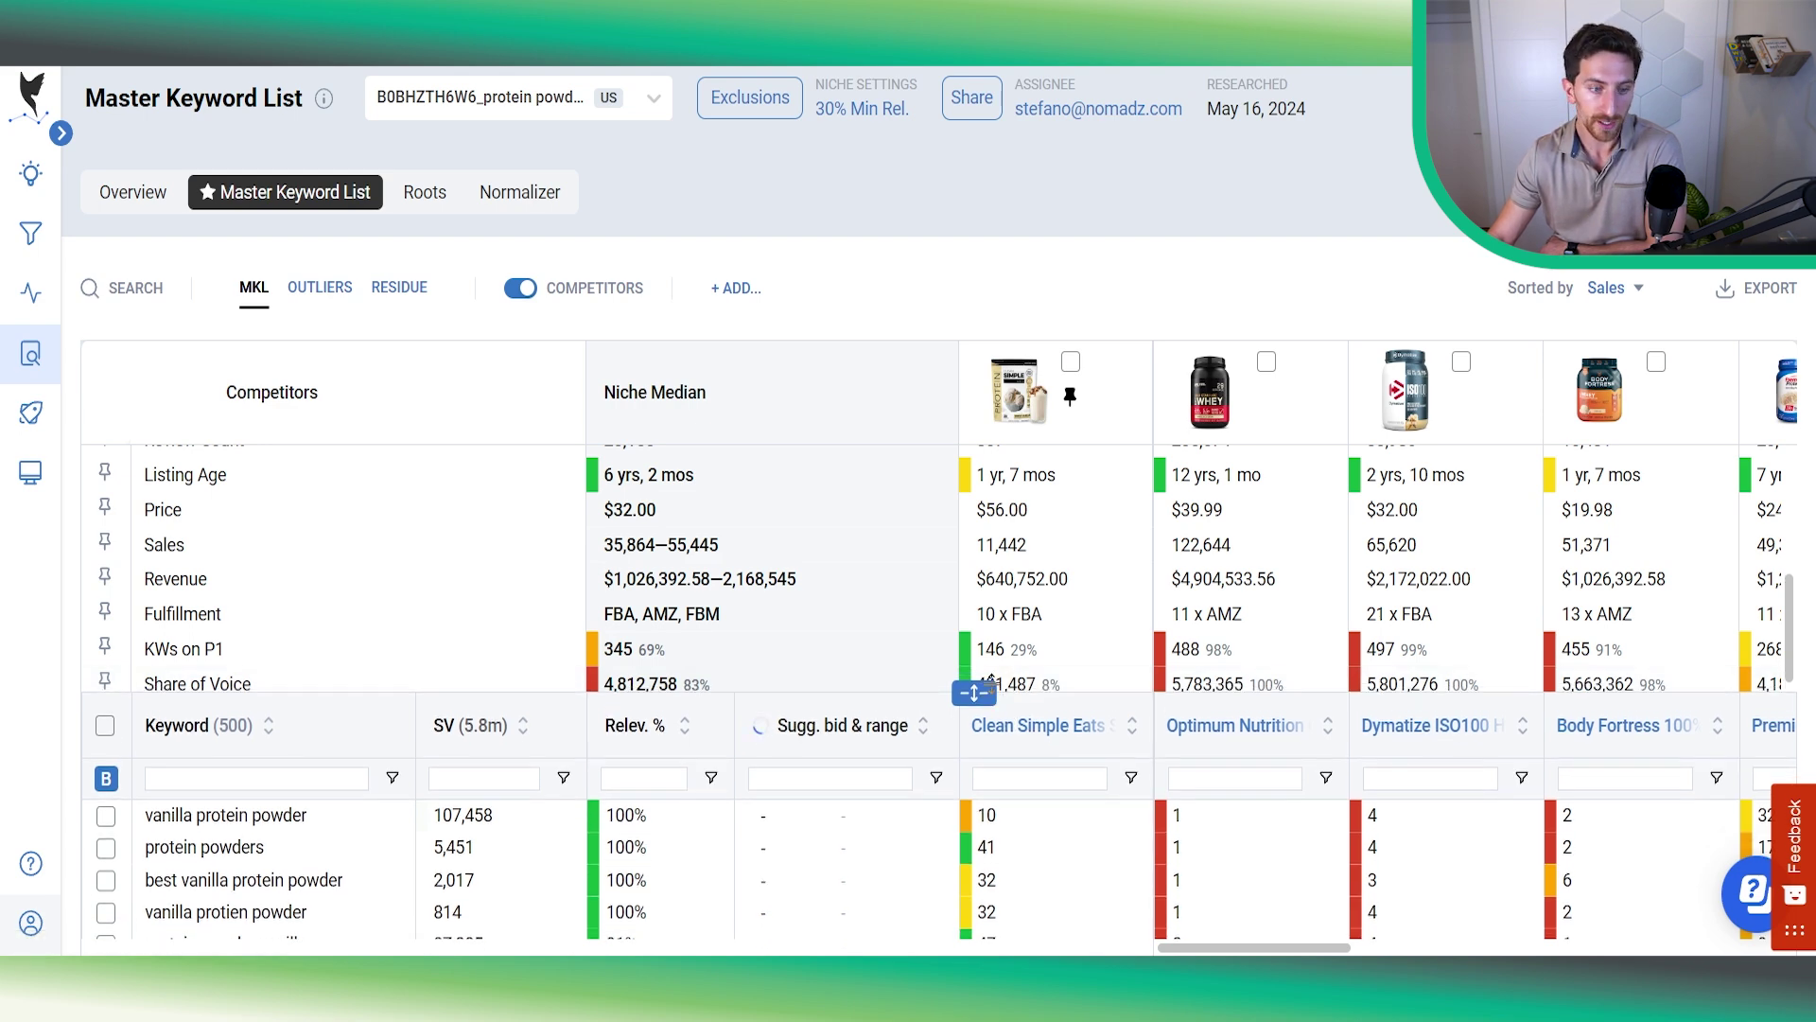
Step: Collapse the competitor details and look through the keywords' search volume, relevancy and each competitor's ranks
{"action": "left_click_drag", "start_coordinate": [975, 702], "coordinate": [975, 408]}
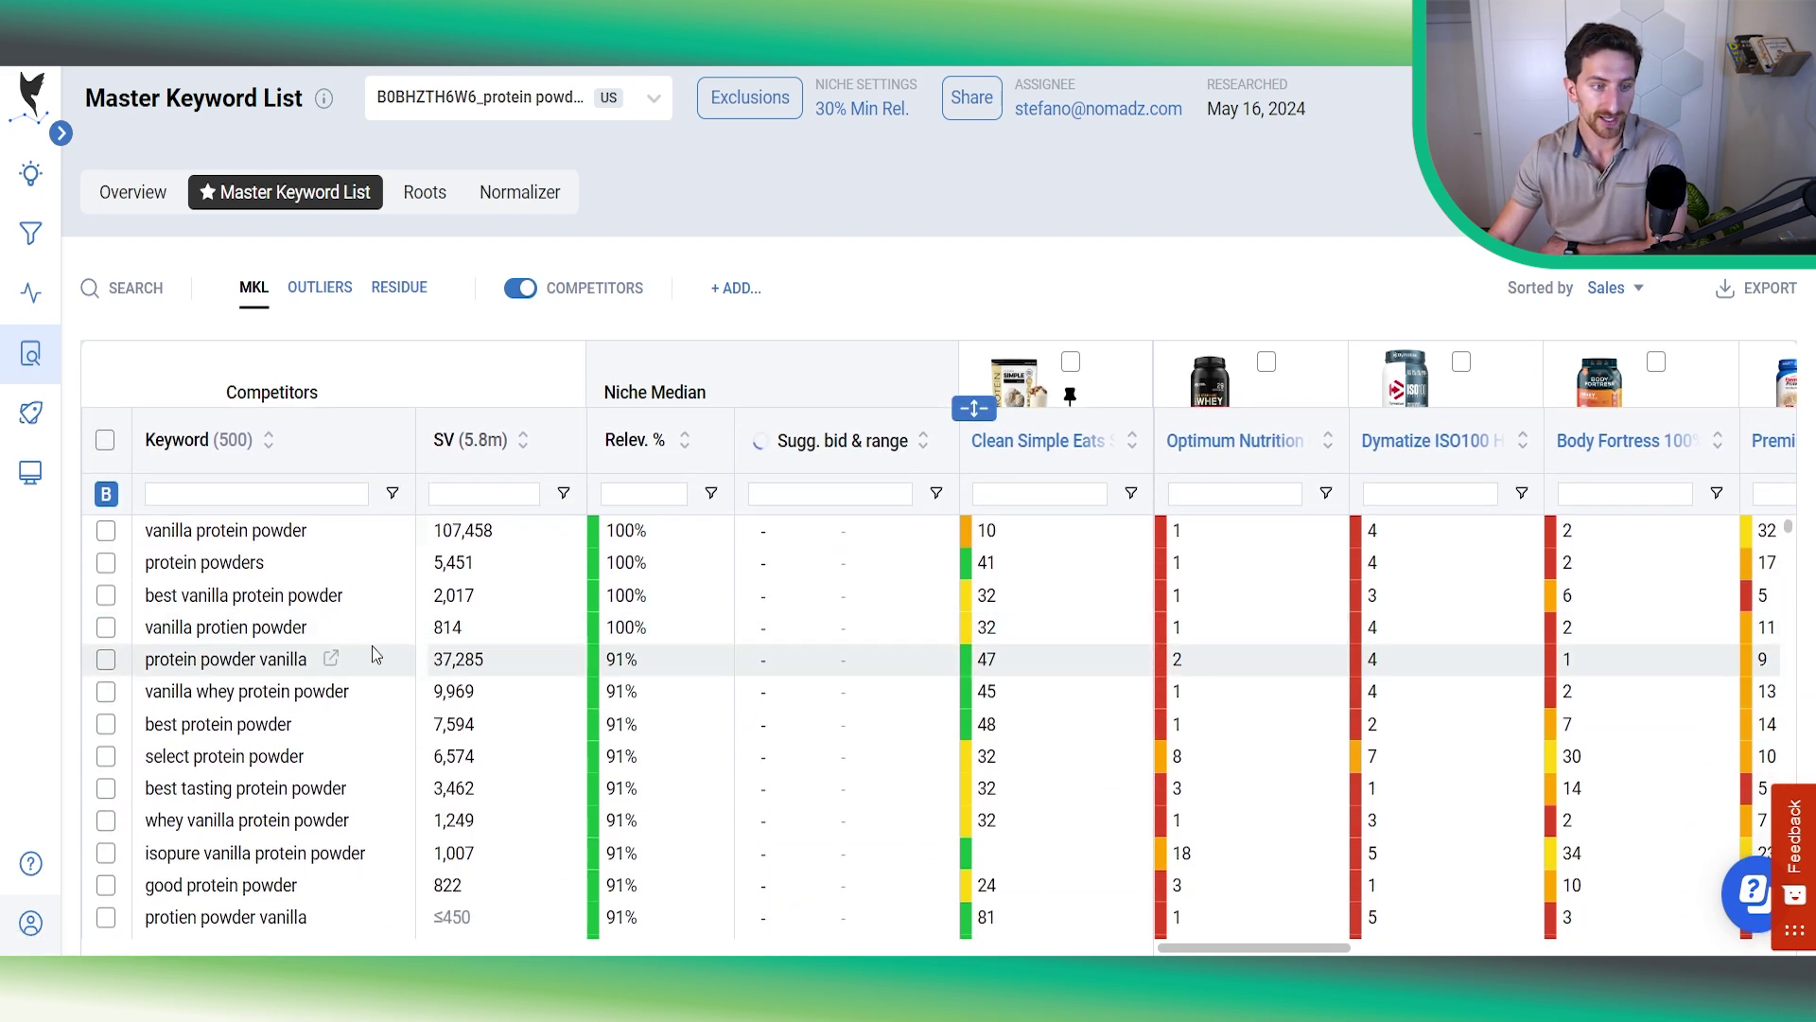
{"action": "scroll", "coordinate": [530, 688], "scroll_direction": "down", "scroll_amount": 8}
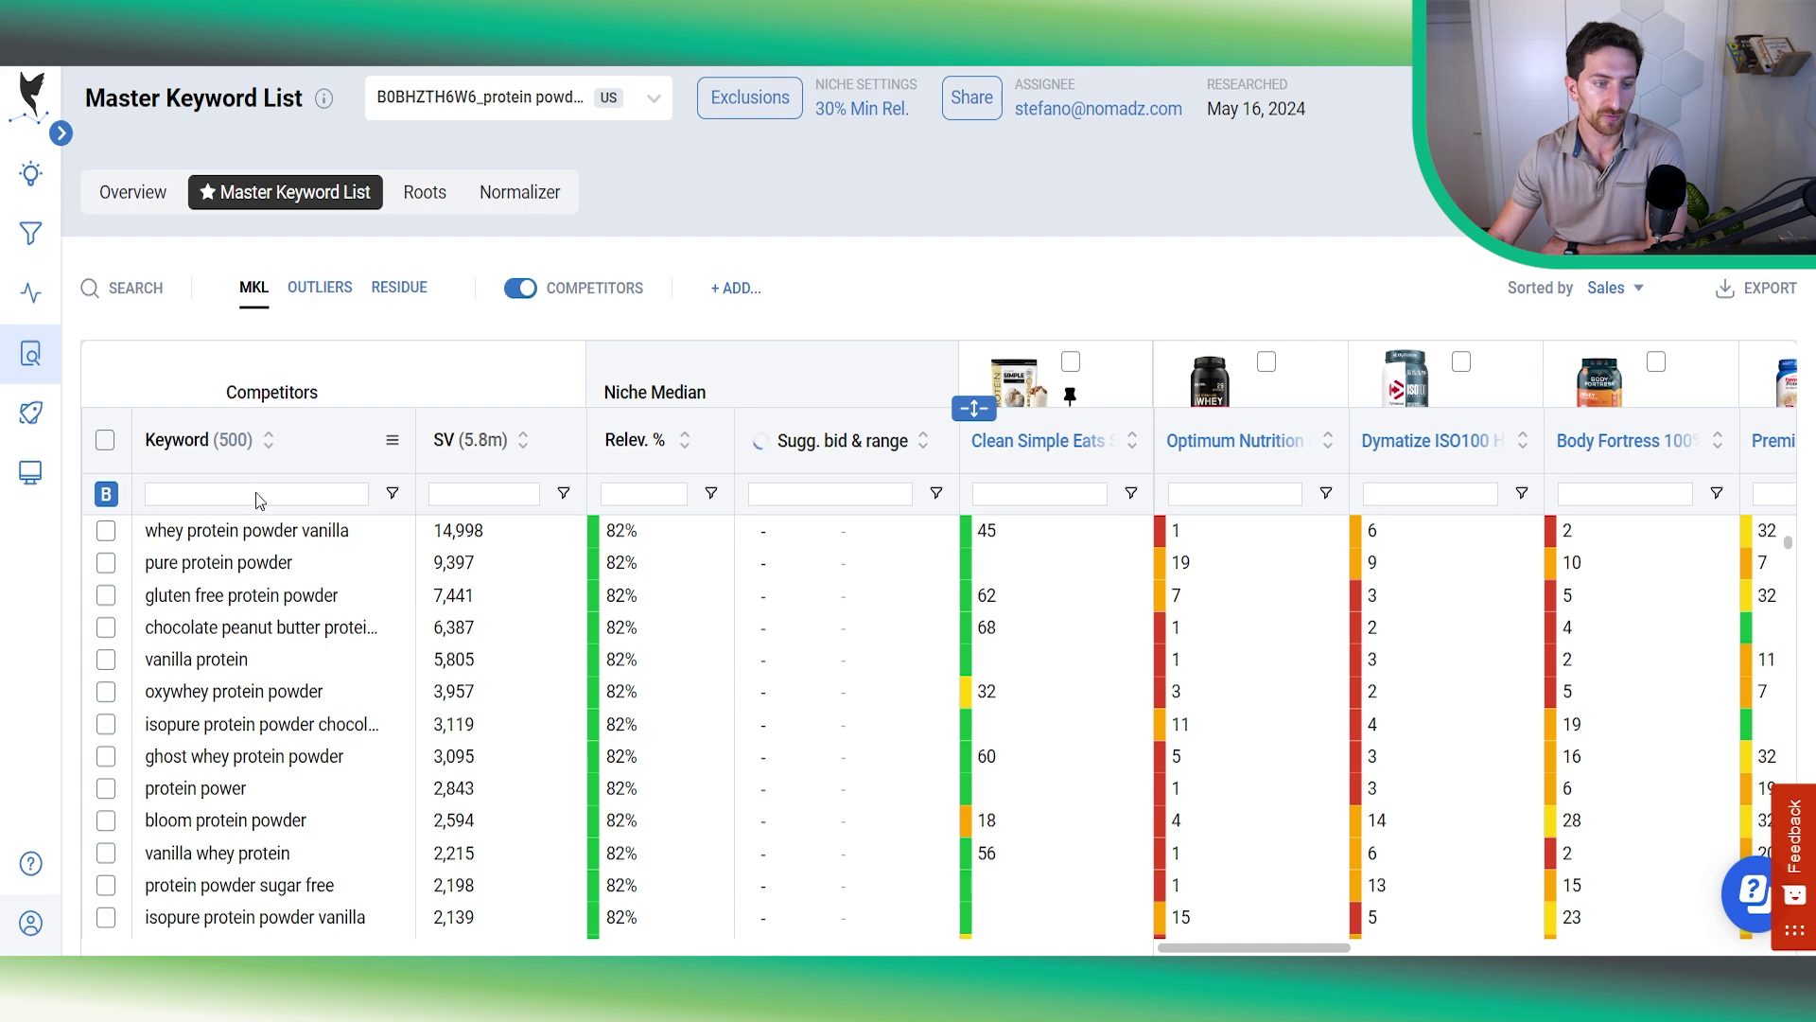
{"action": "scroll", "coordinate": [257, 567], "scroll_direction": "down", "scroll_amount": 15}
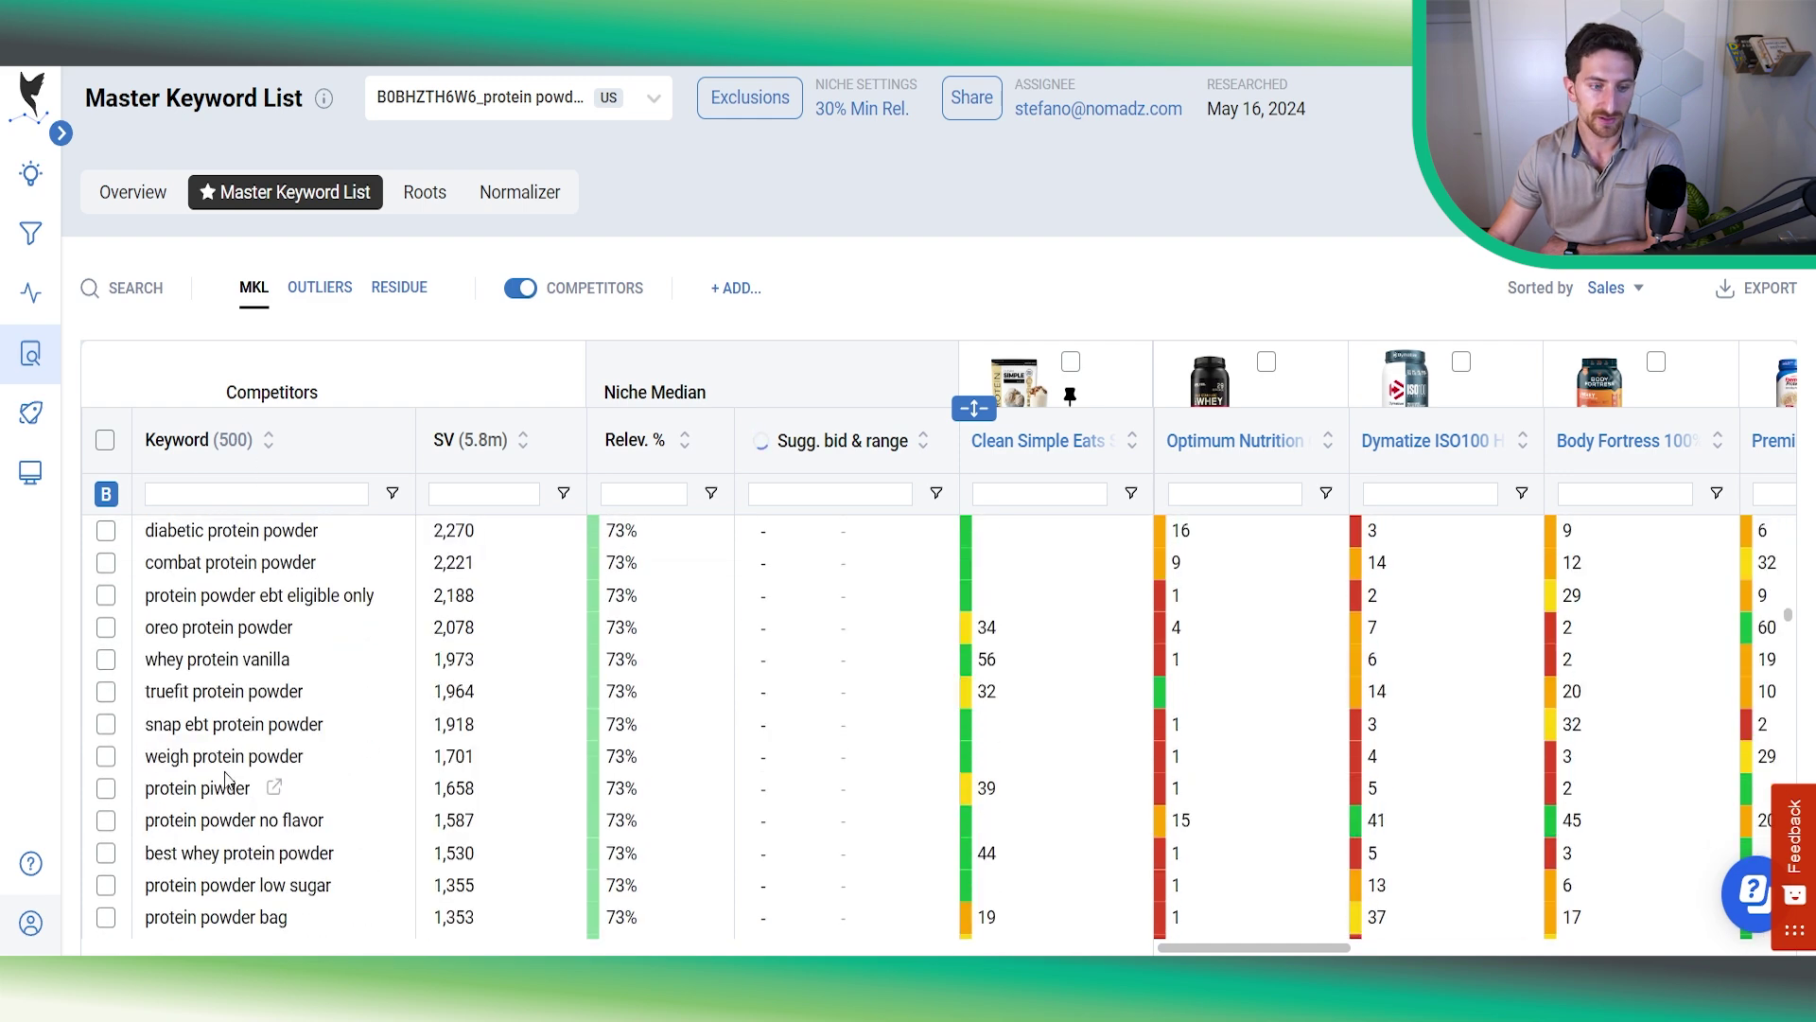
{"action": "scroll", "coordinate": [227, 778], "scroll_direction": "down", "scroll_amount": 15}
{"action": "scroll", "coordinate": [254, 797], "scroll_direction": "up", "scroll_amount": 3}
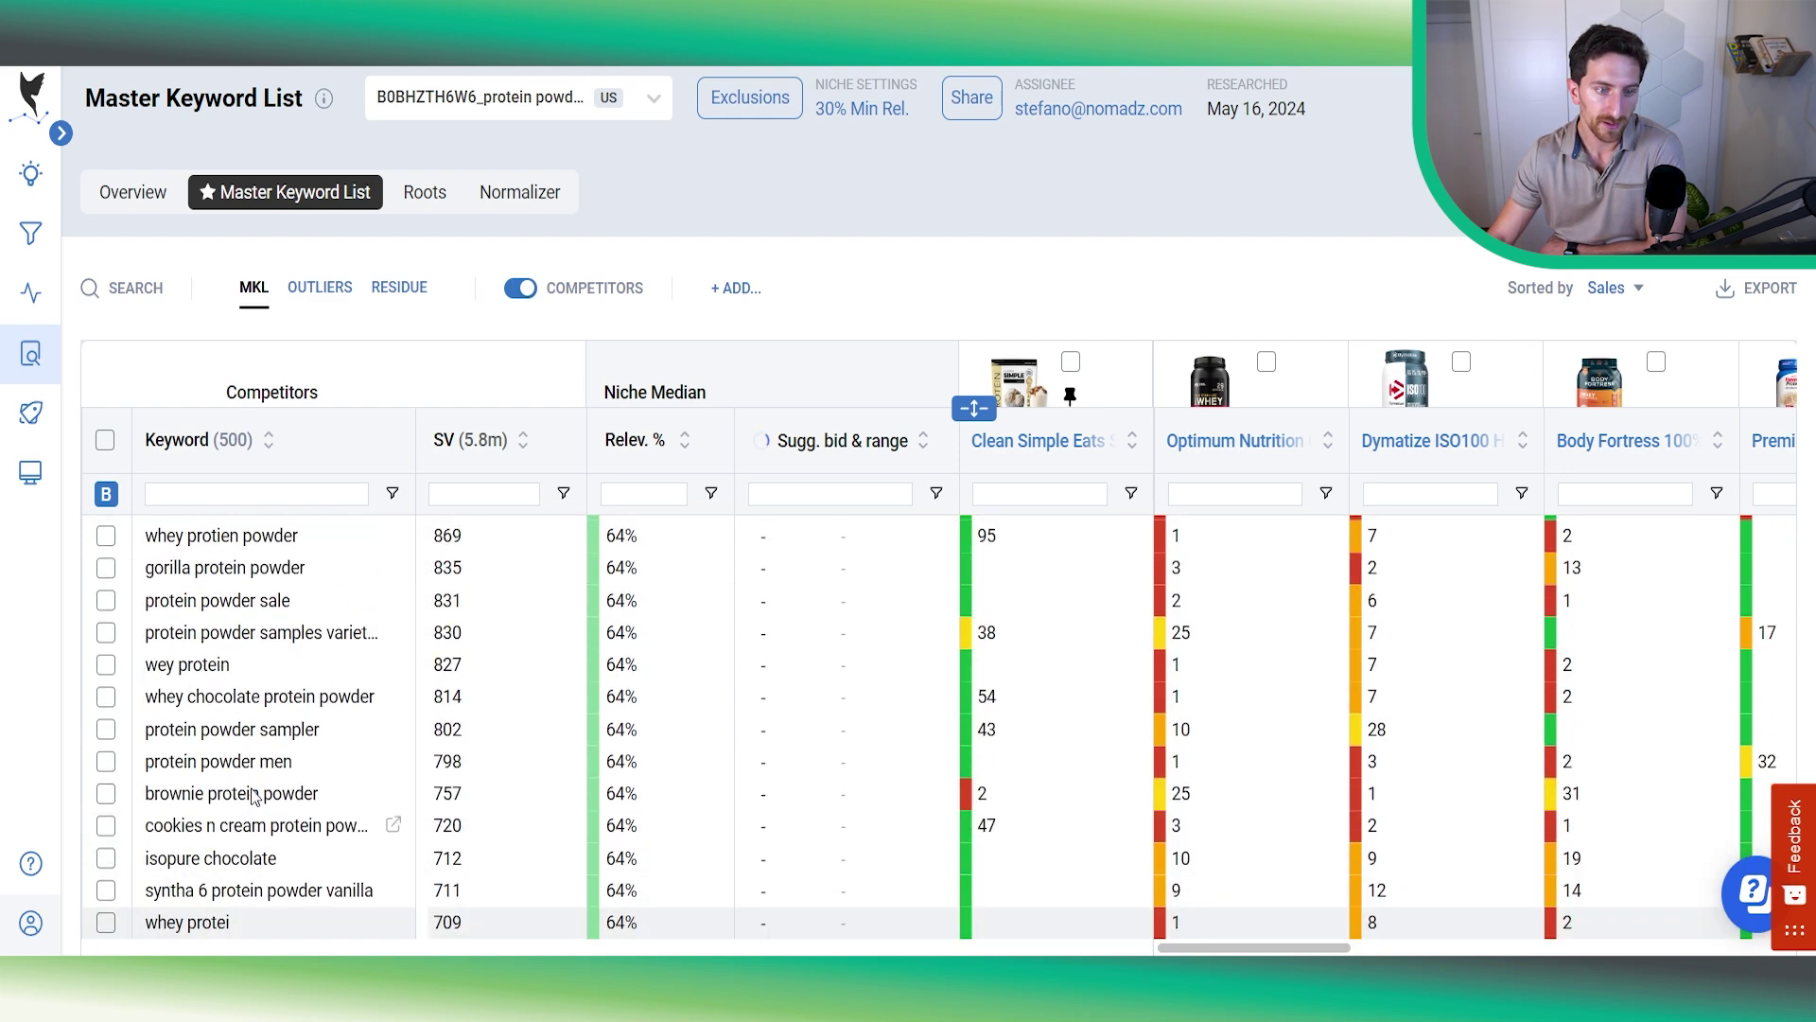
{"action": "scroll", "coordinate": [253, 797], "scroll_direction": "up", "scroll_amount": 10}
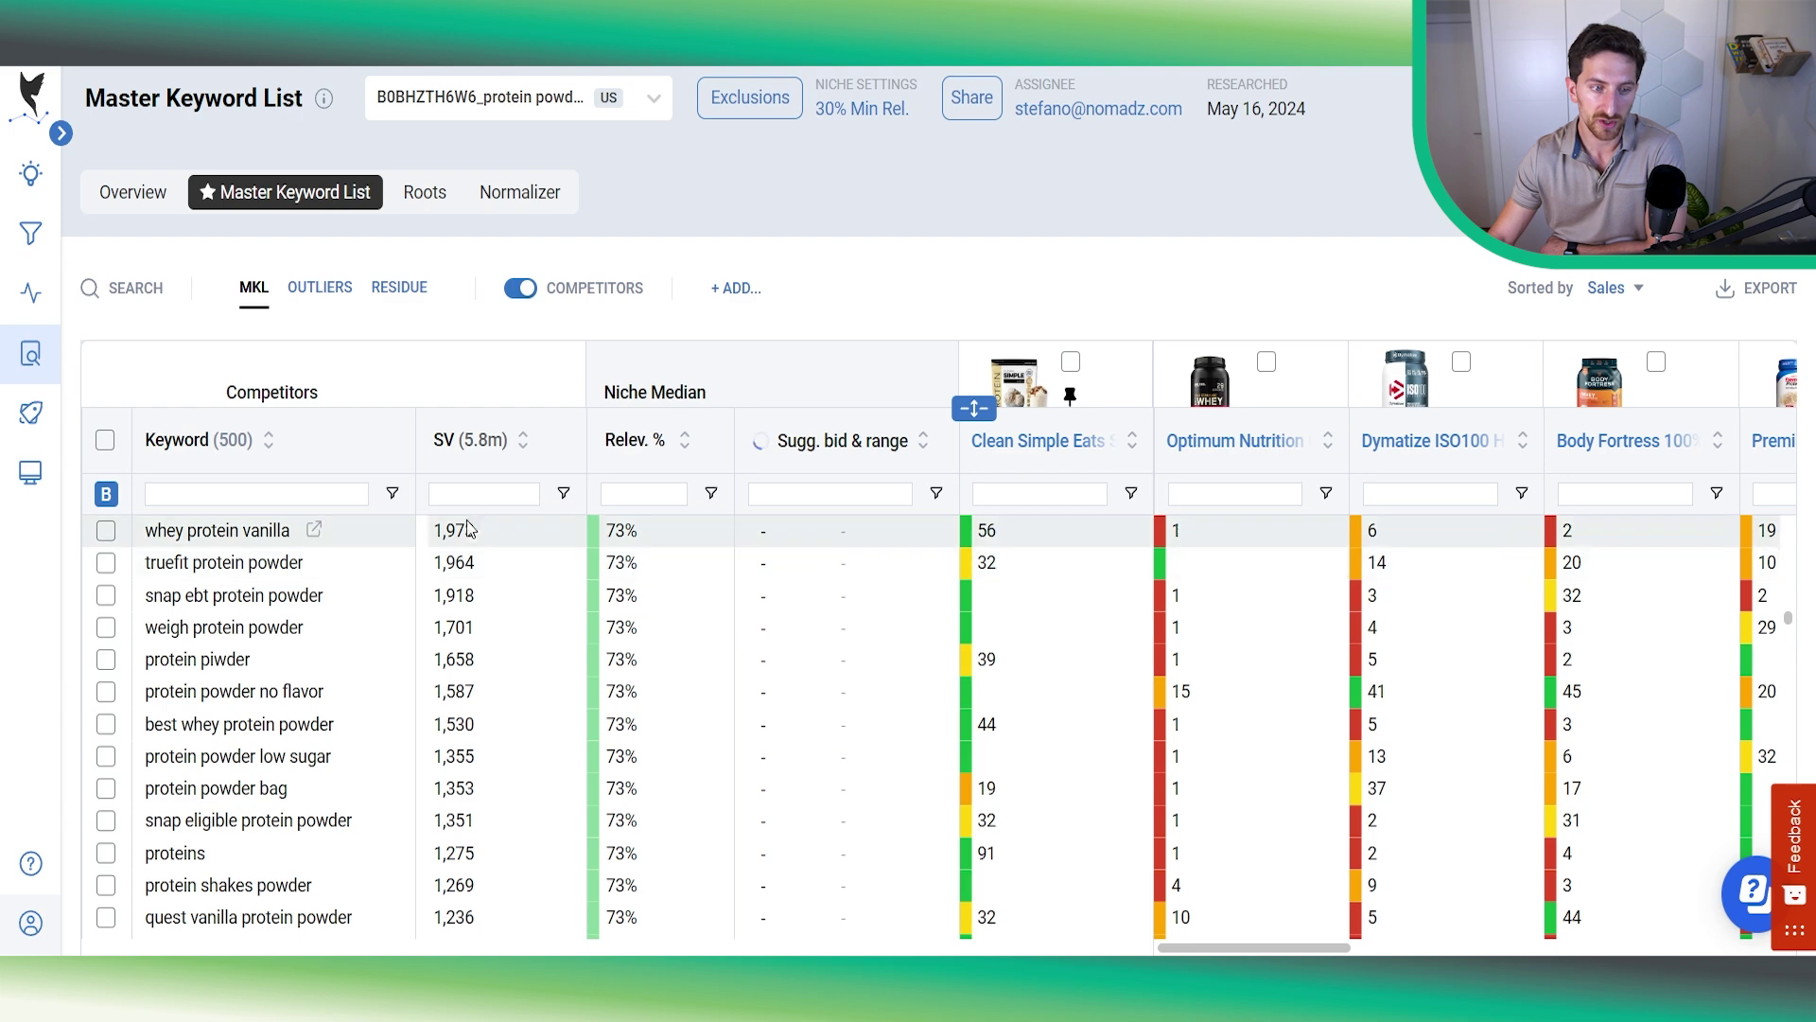
{"action": "scroll", "coordinate": [605, 605], "scroll_direction": "up", "scroll_amount": 4}
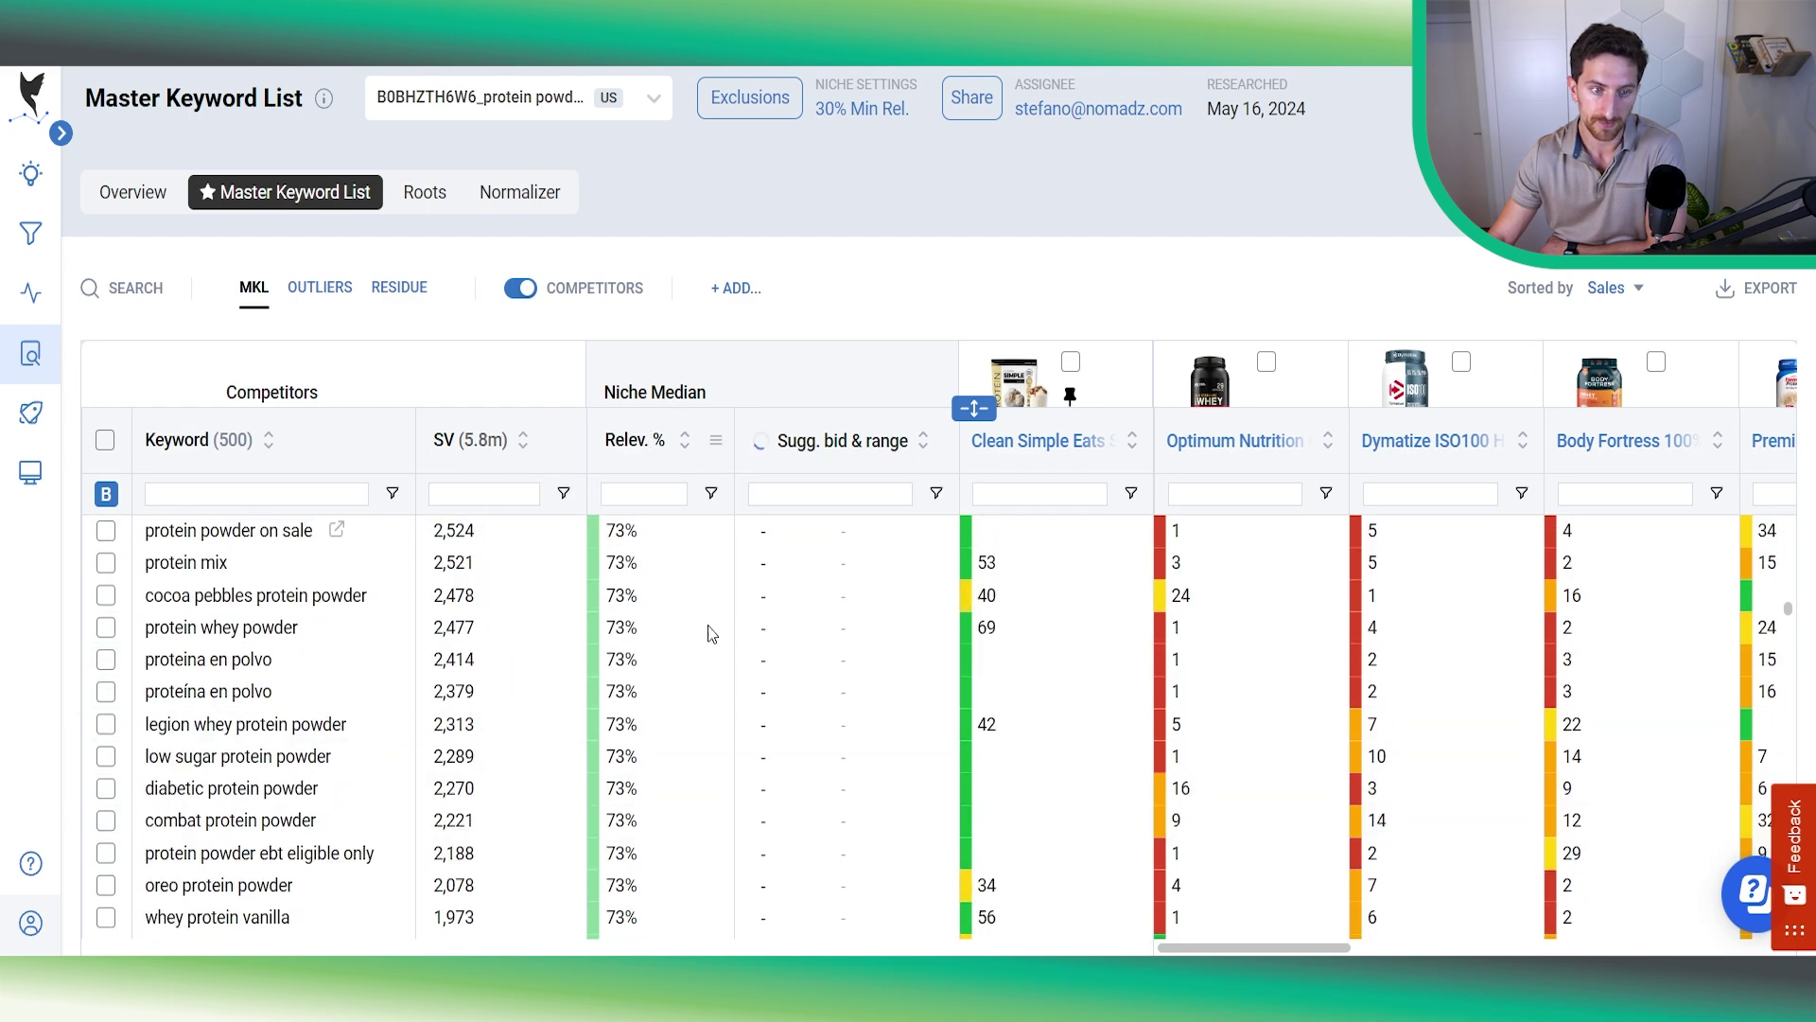
{"action": "scroll", "coordinate": [711, 633], "scroll_direction": "up", "scroll_amount": 10}
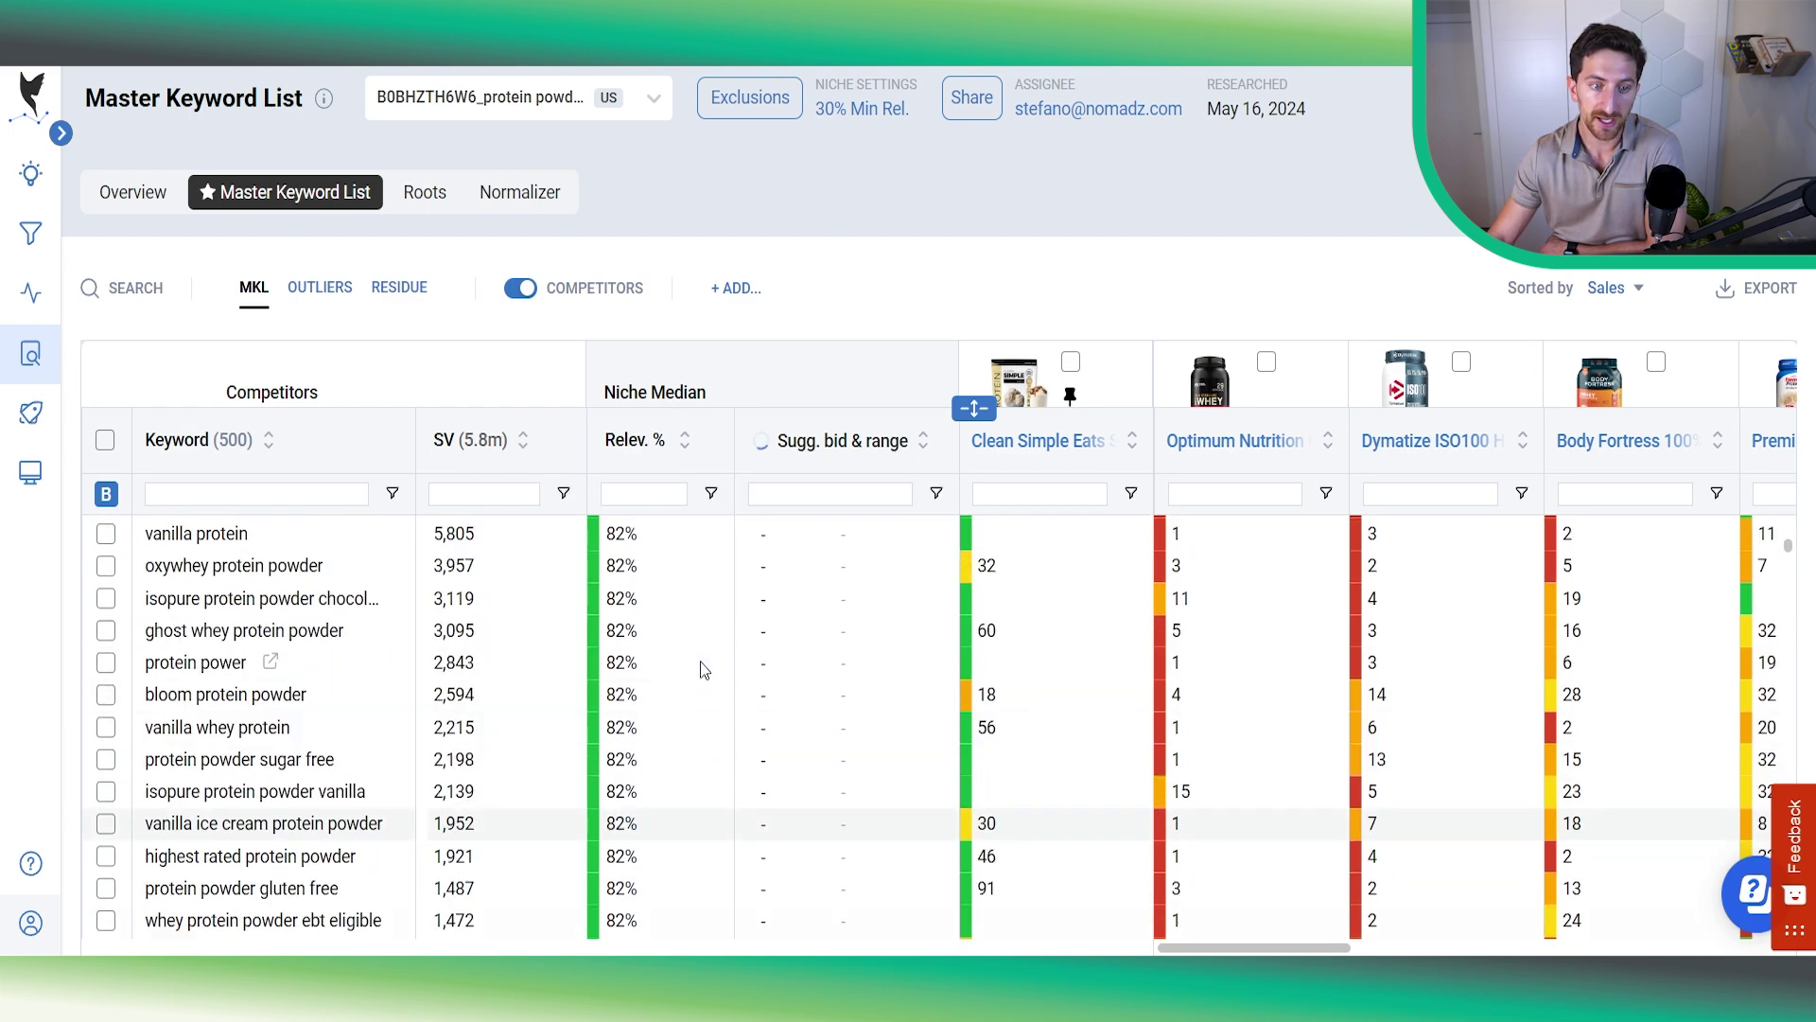
{"action": "scroll", "coordinate": [702, 667], "scroll_direction": "up", "scroll_amount": 5}
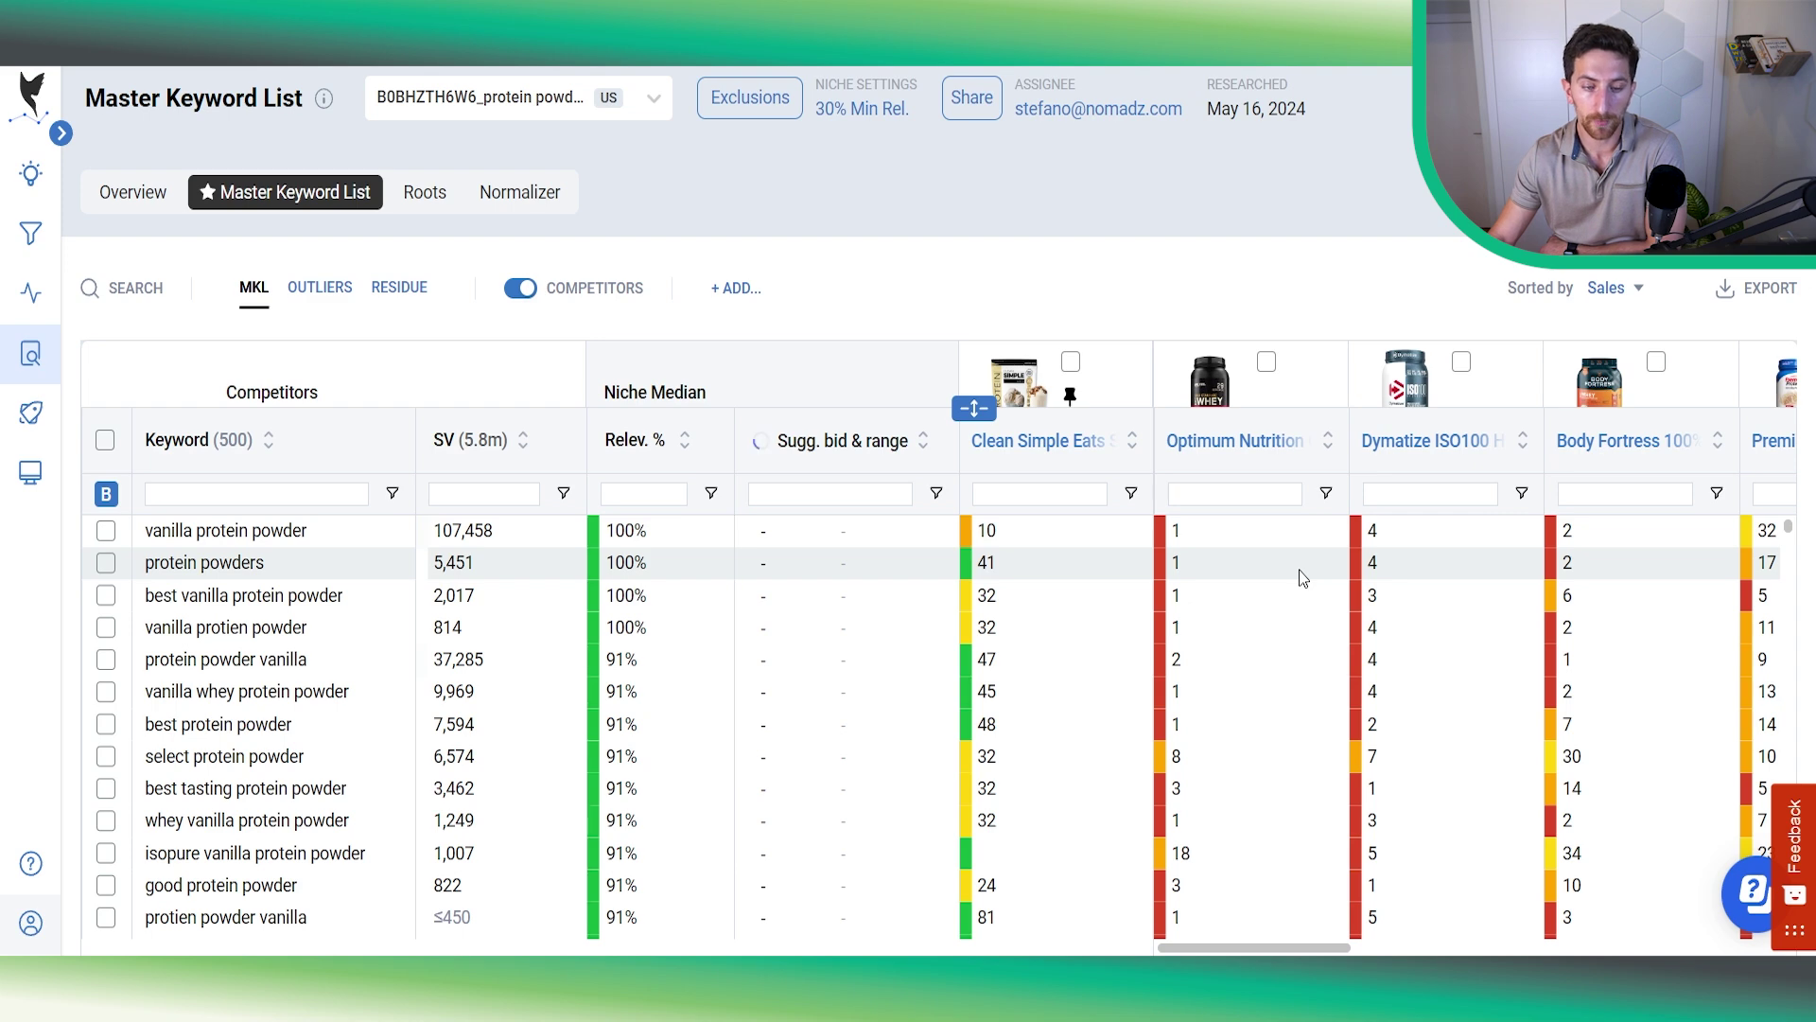
{"action": "scroll", "coordinate": [1298, 570], "scroll_direction": "right", "scroll_amount": 5}
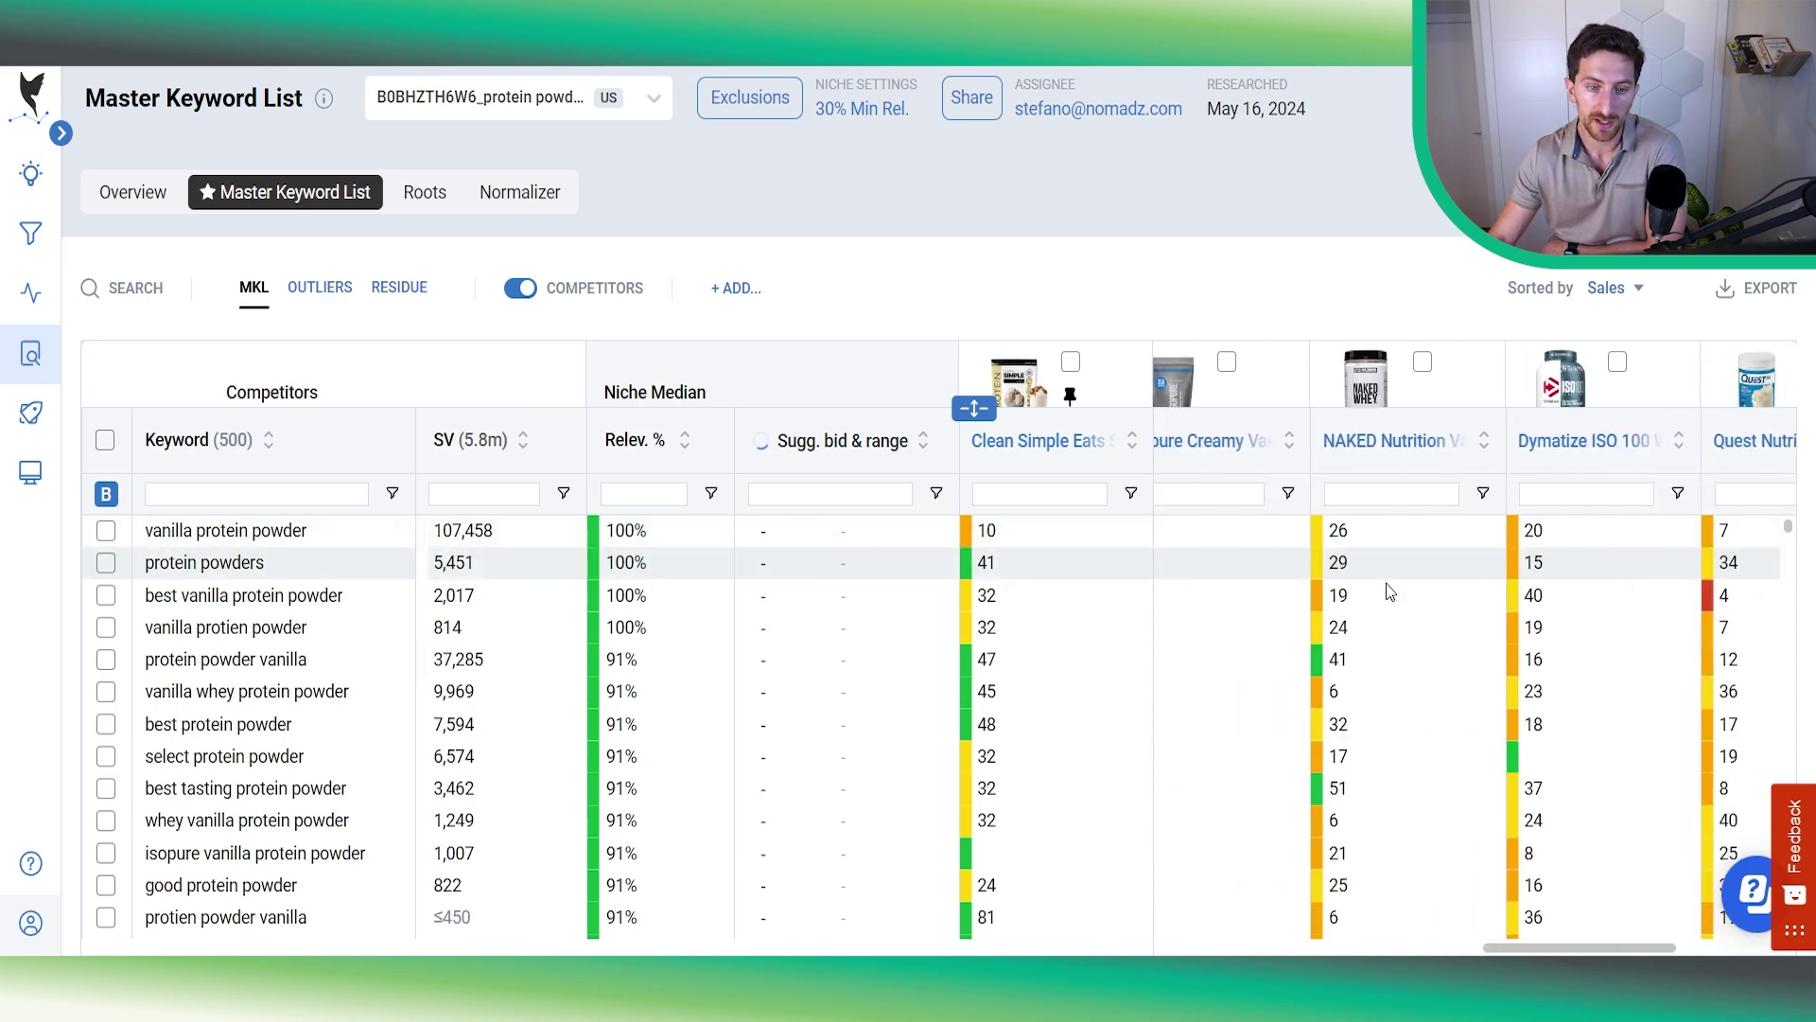
{"action": "scroll", "coordinate": [1343, 596], "scroll_direction": "left", "scroll_amount": 5}
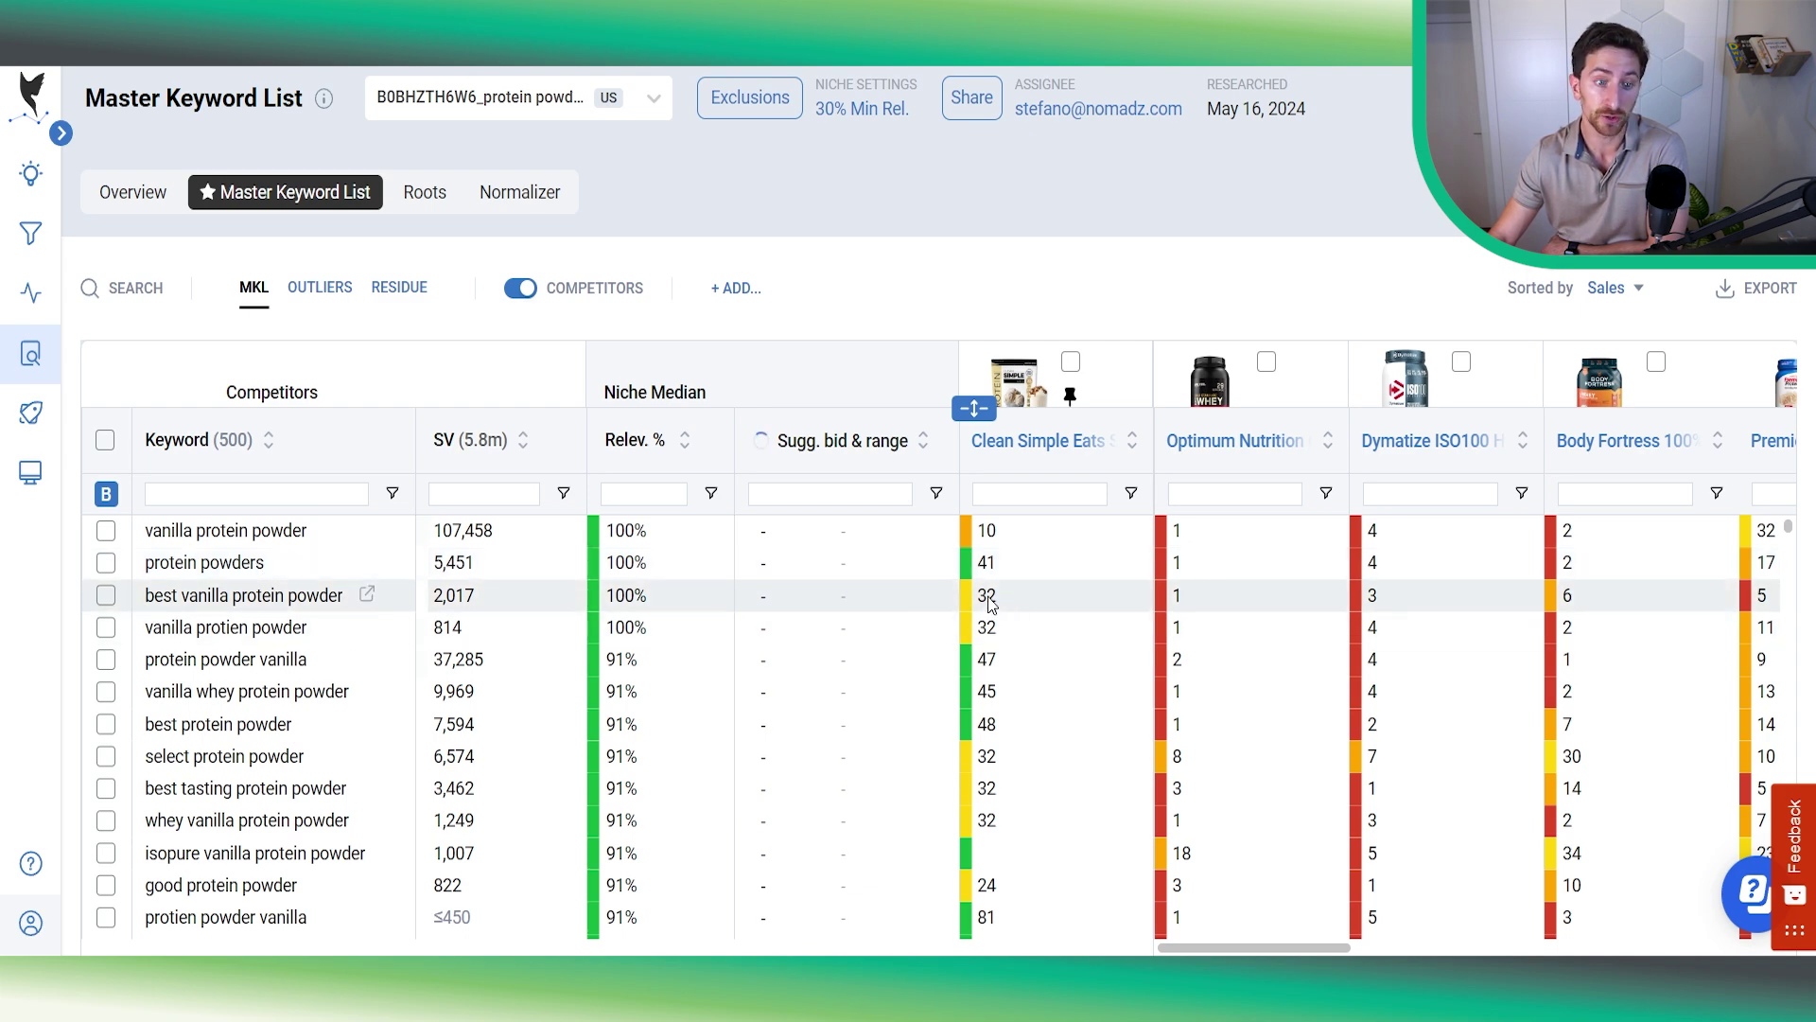
Step: Highlight "best vanilla protein powder" and "vanilla protien powder" to compare the competitors' ranks for both, and clear the selection
{"action": "left_click", "coordinate": [106, 595]}
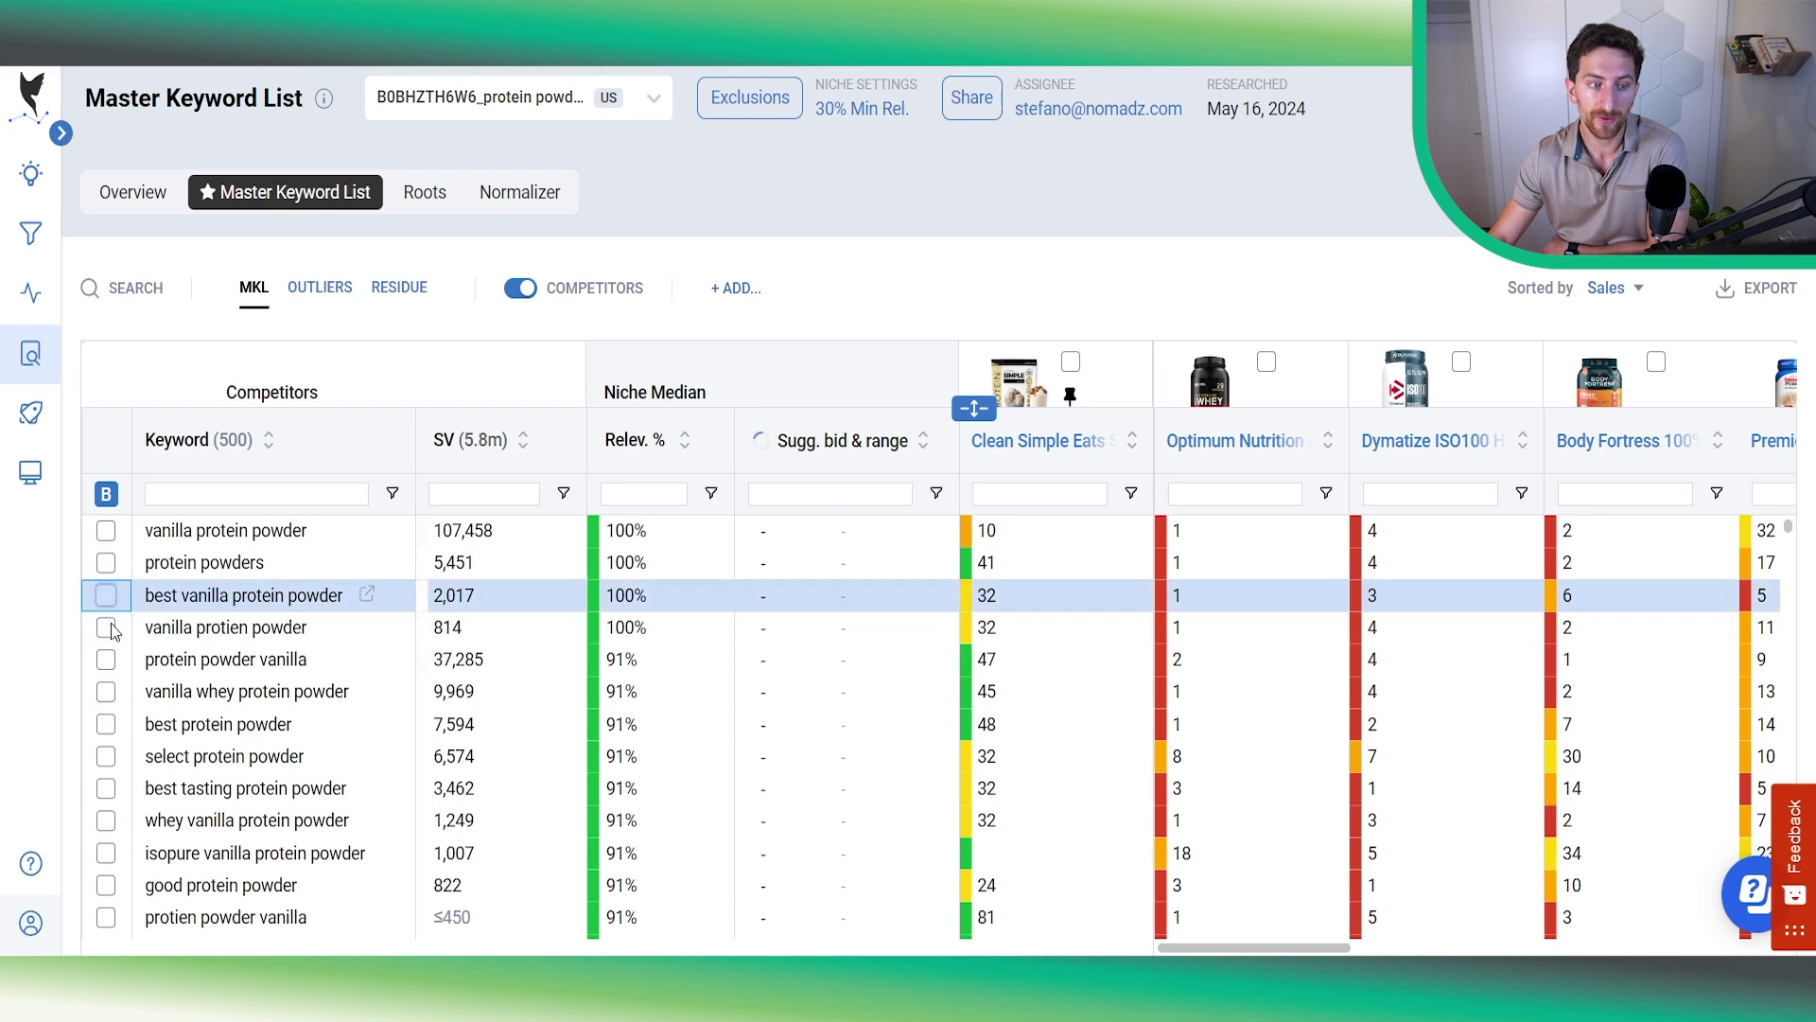
{"action": "left_click", "coordinate": [106, 678]}
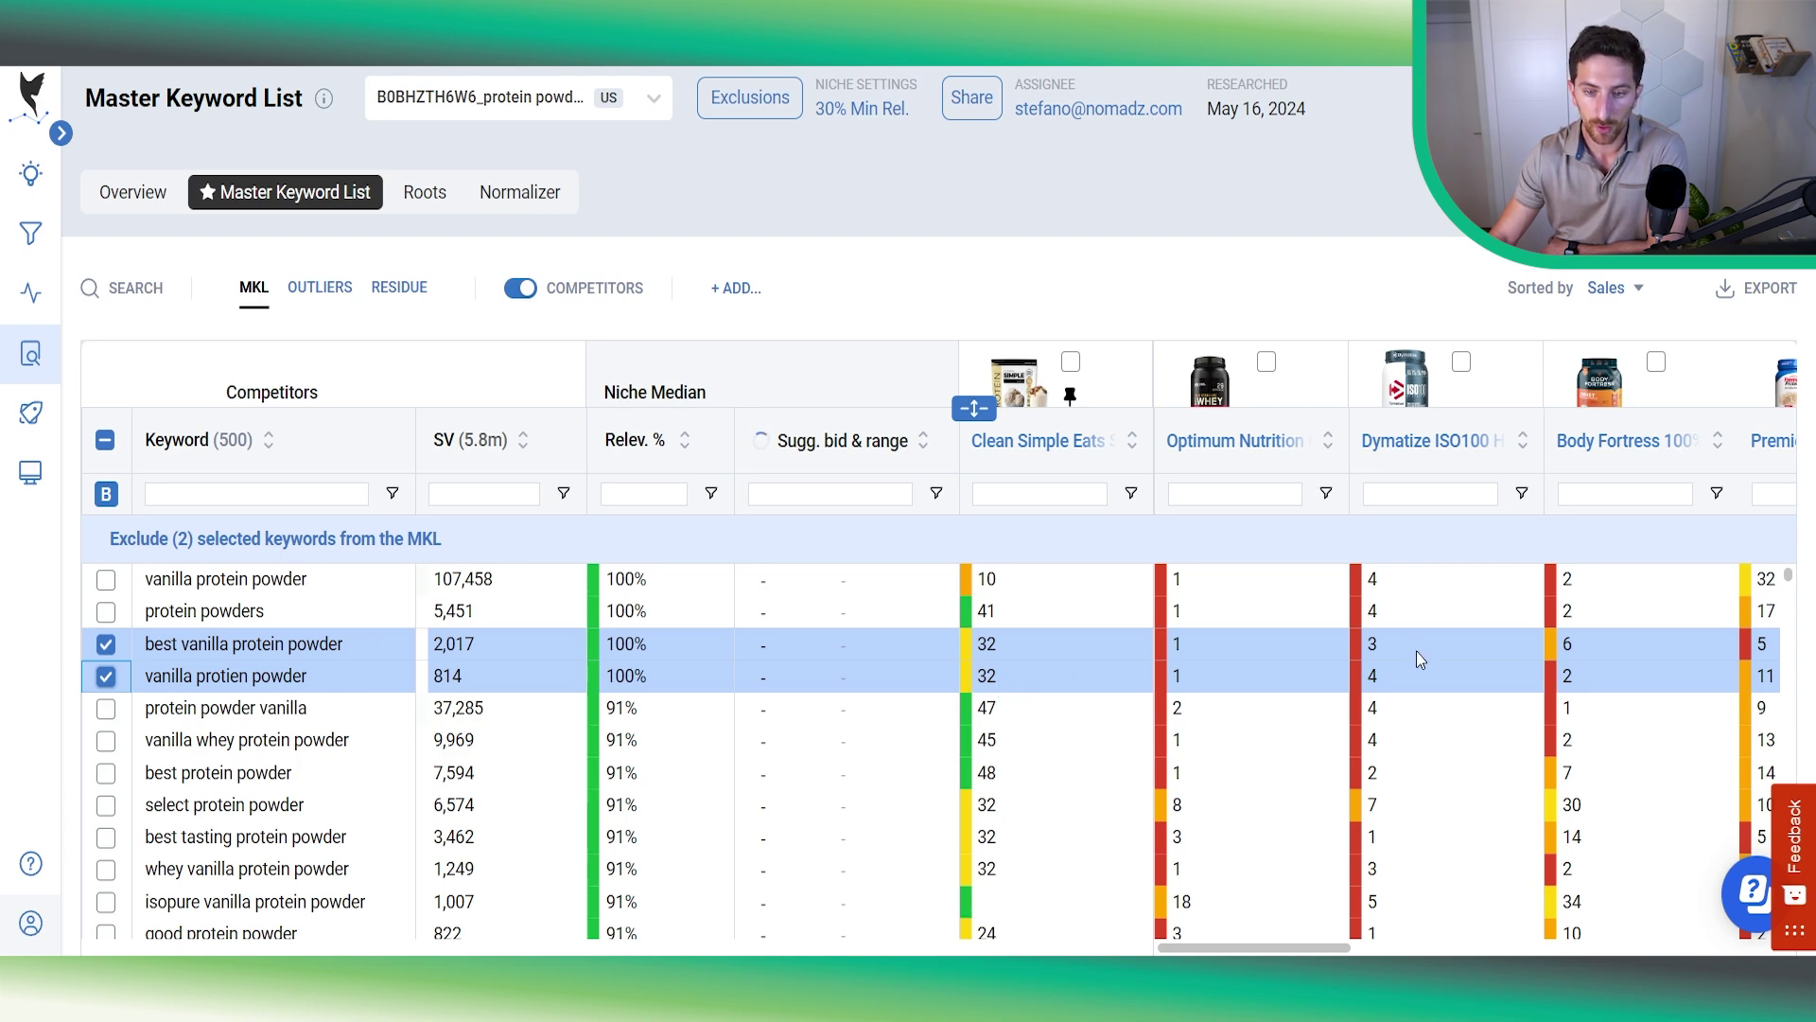
{"action": "scroll", "coordinate": [1400, 662], "scroll_direction": "right", "scroll_amount": 4}
{"action": "scroll", "coordinate": [1476, 664], "scroll_direction": "left", "scroll_amount": 4}
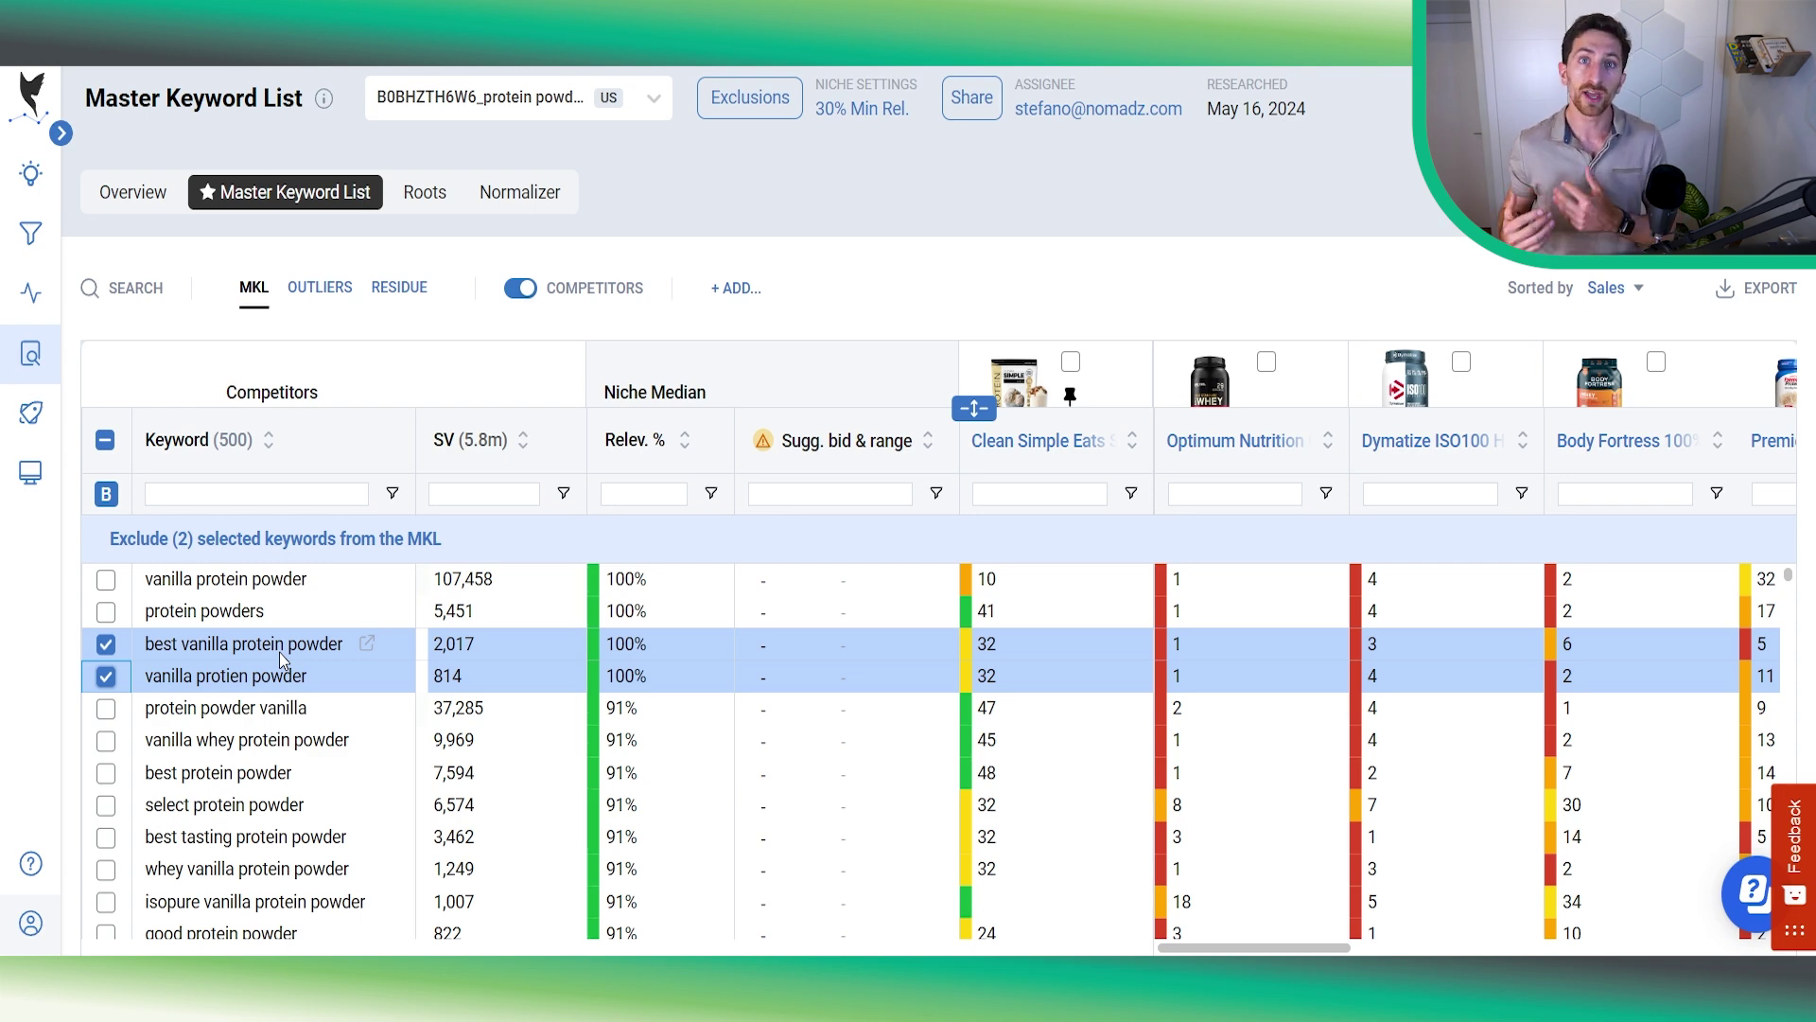
{"action": "left_click", "coordinate": [105, 439]}
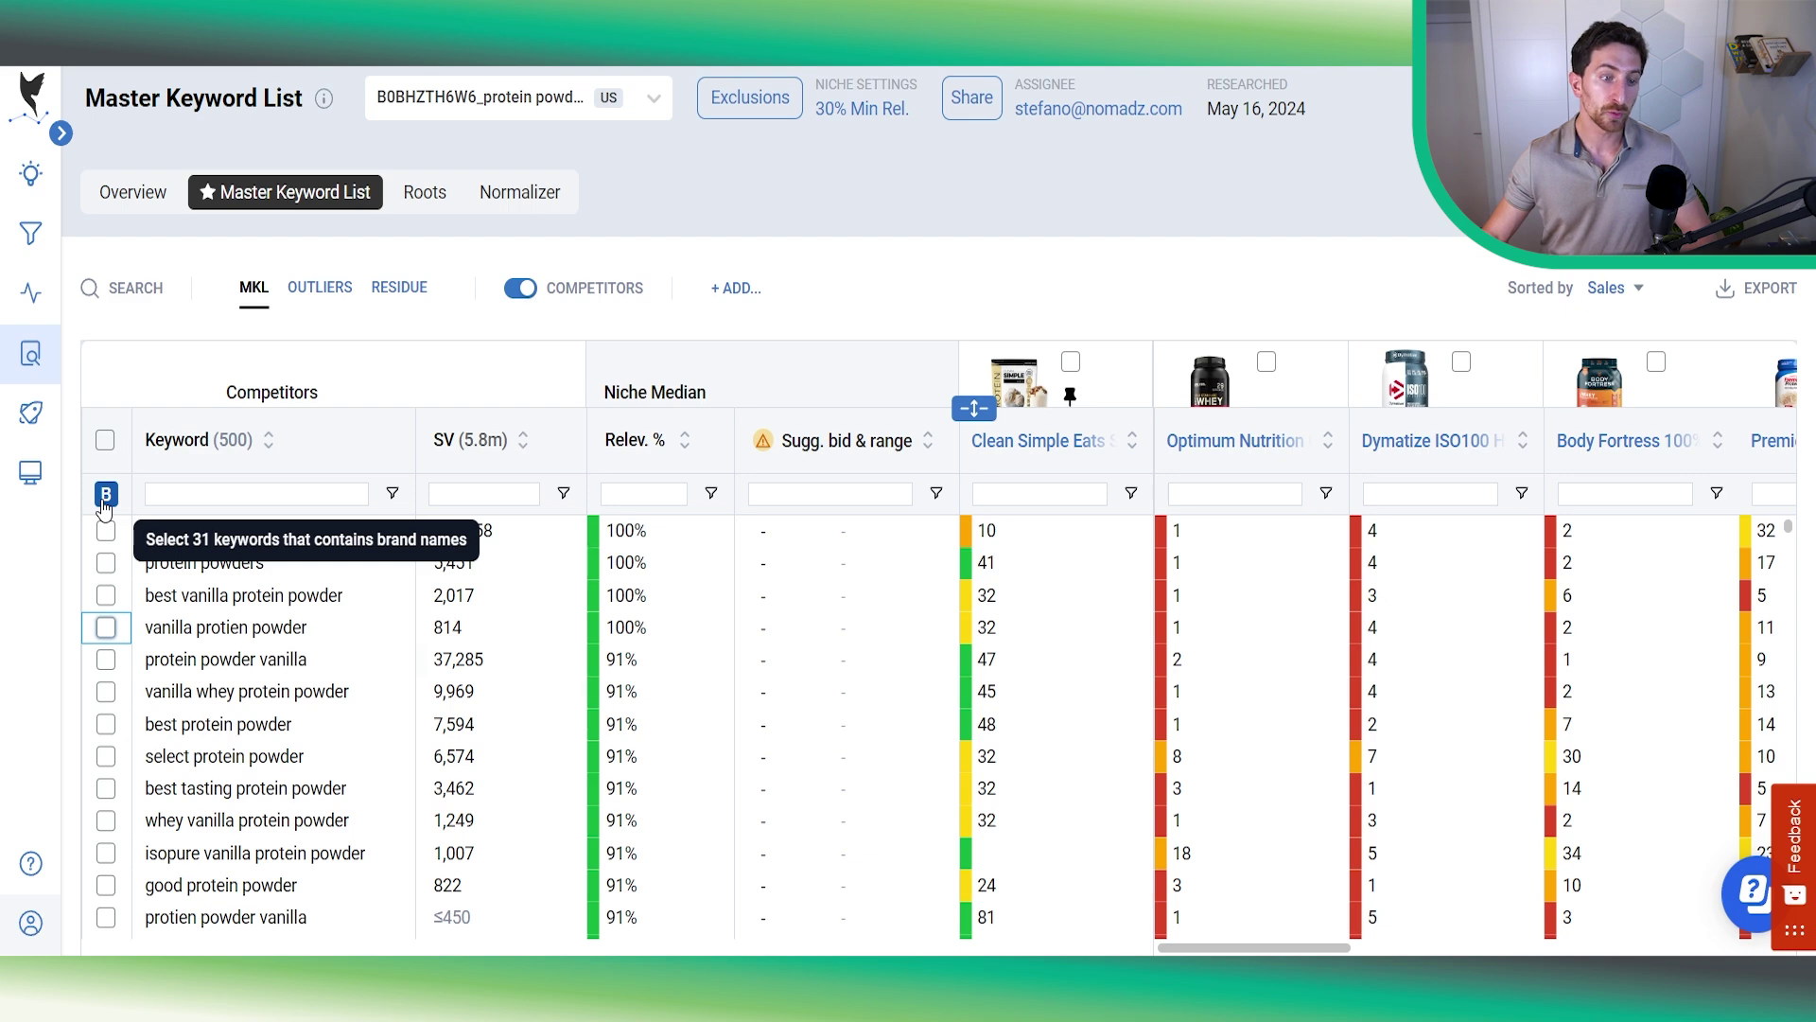
Step: Select all keywords that contain brand names and review the marked rows in the keyword list
{"action": "left_click", "coordinate": [105, 499]}
{"action": "scroll", "coordinate": [119, 764], "scroll_direction": "down", "scroll_amount": 1}
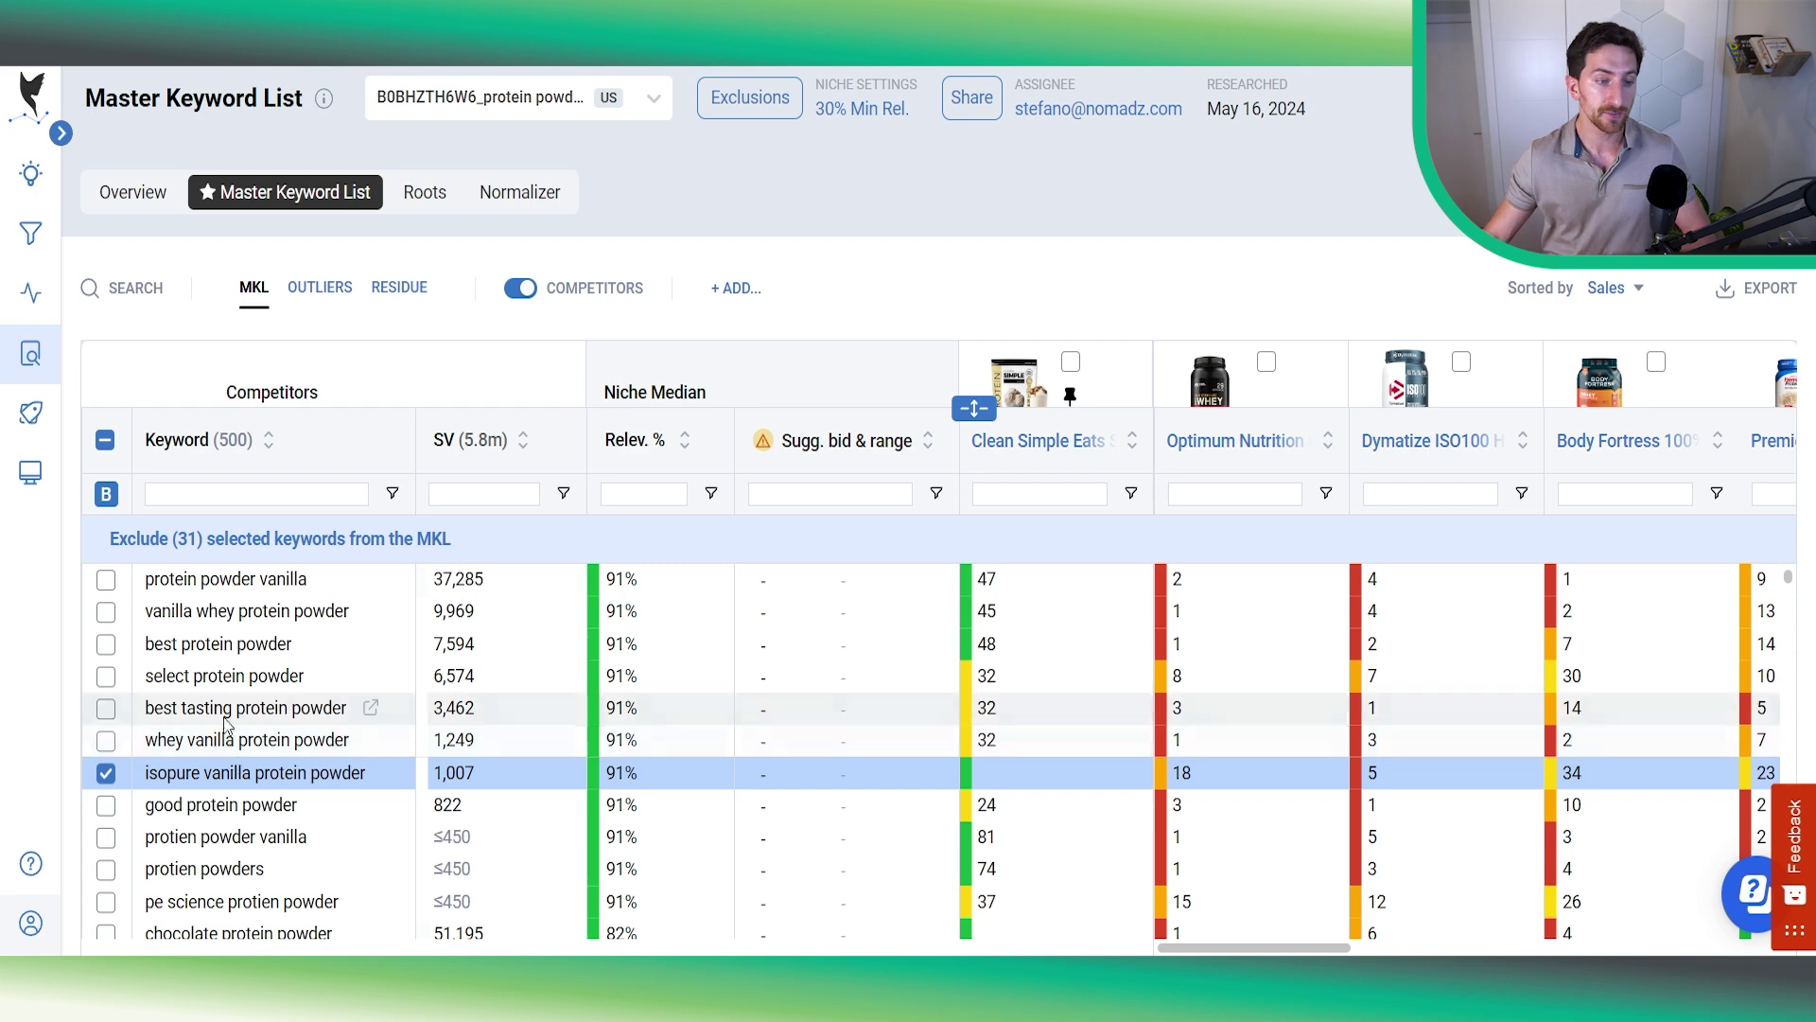
{"action": "scroll", "coordinate": [219, 828], "scroll_direction": "down", "scroll_amount": 2}
{"action": "scroll", "coordinate": [218, 829], "scroll_direction": "down", "scroll_amount": 2}
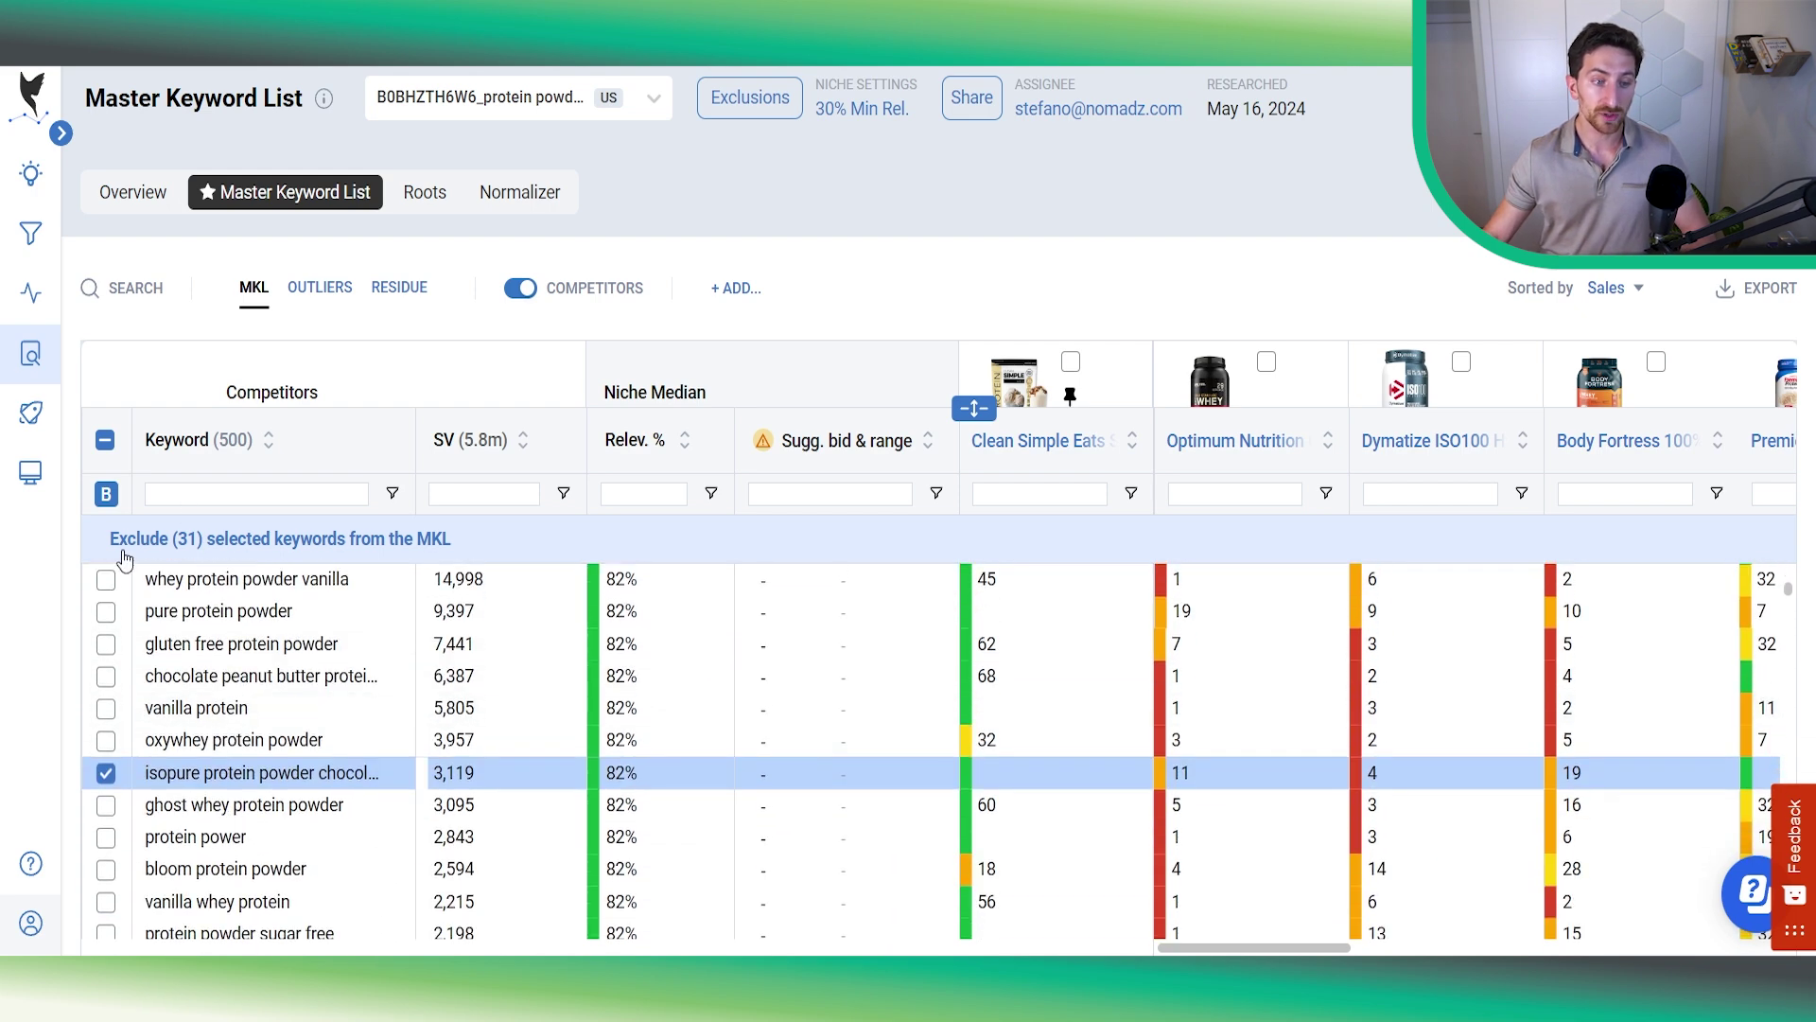
{"action": "scroll", "coordinate": [167, 812], "scroll_direction": "down", "scroll_amount": 3}
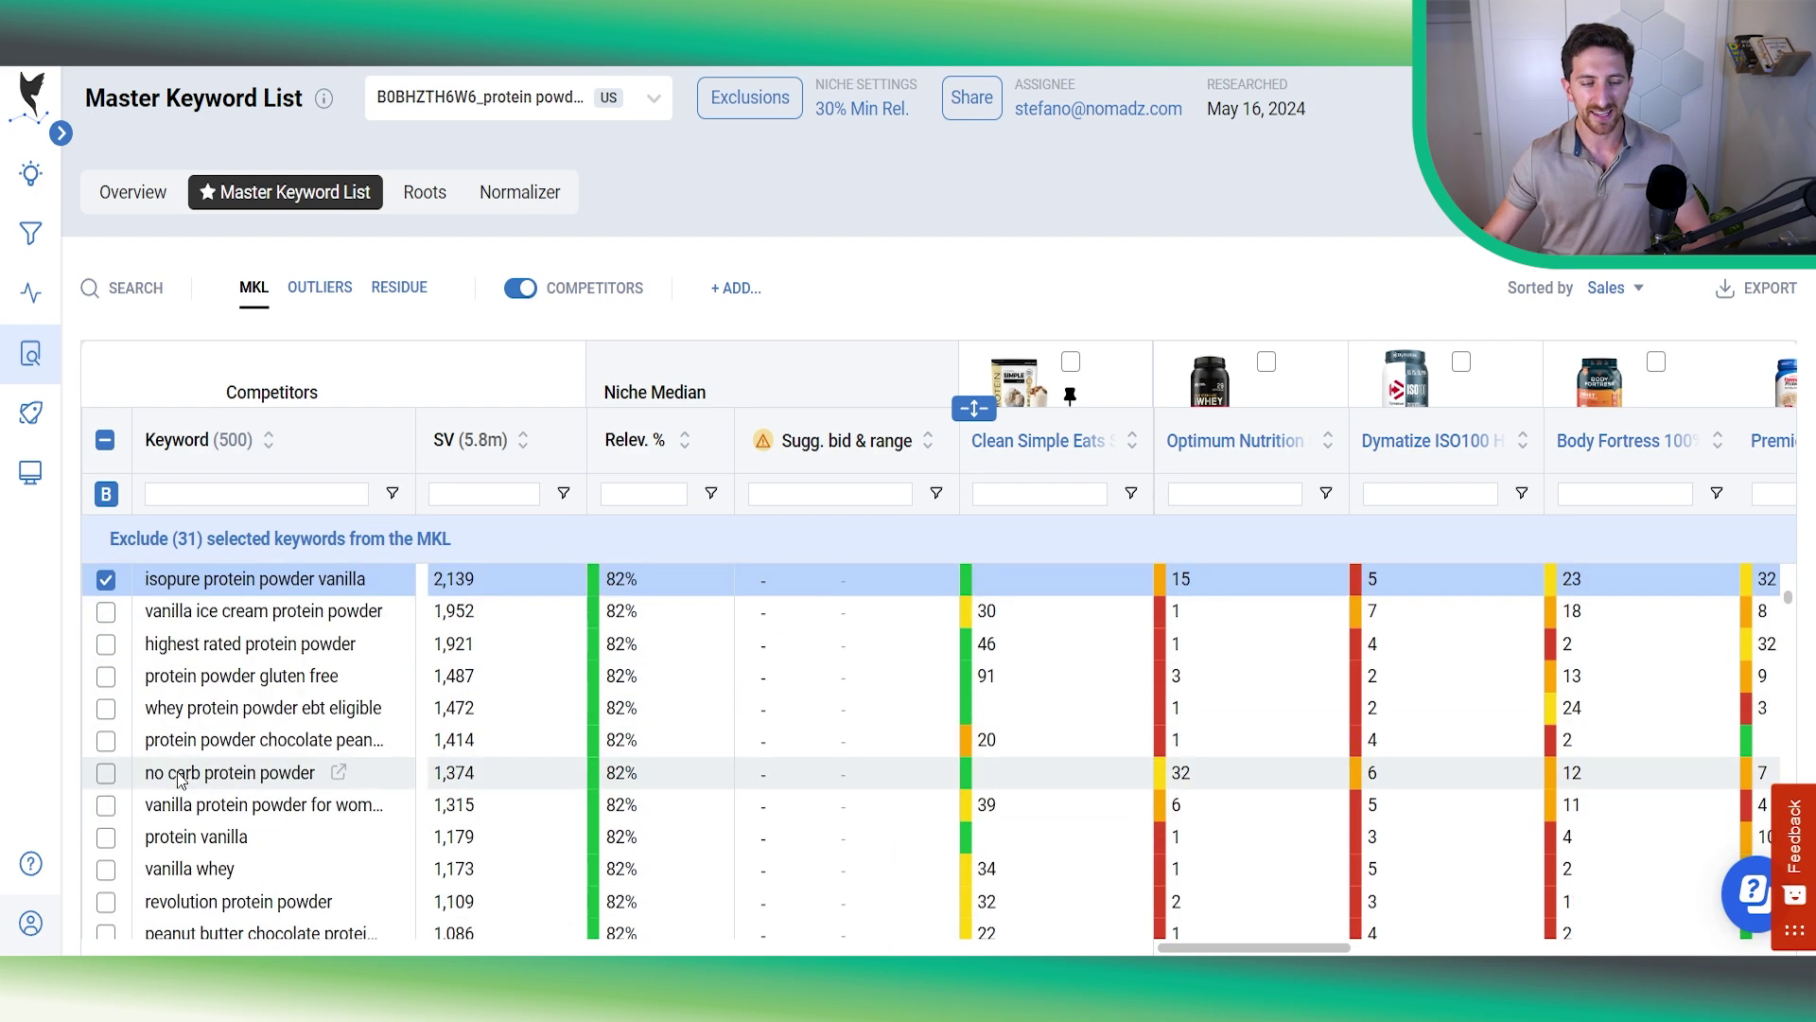
Step: Check the marked brand keywords once more and exclude all selected keywords from the MKL
{"action": "scroll", "coordinate": [219, 712], "scroll_direction": "up", "scroll_amount": 1}
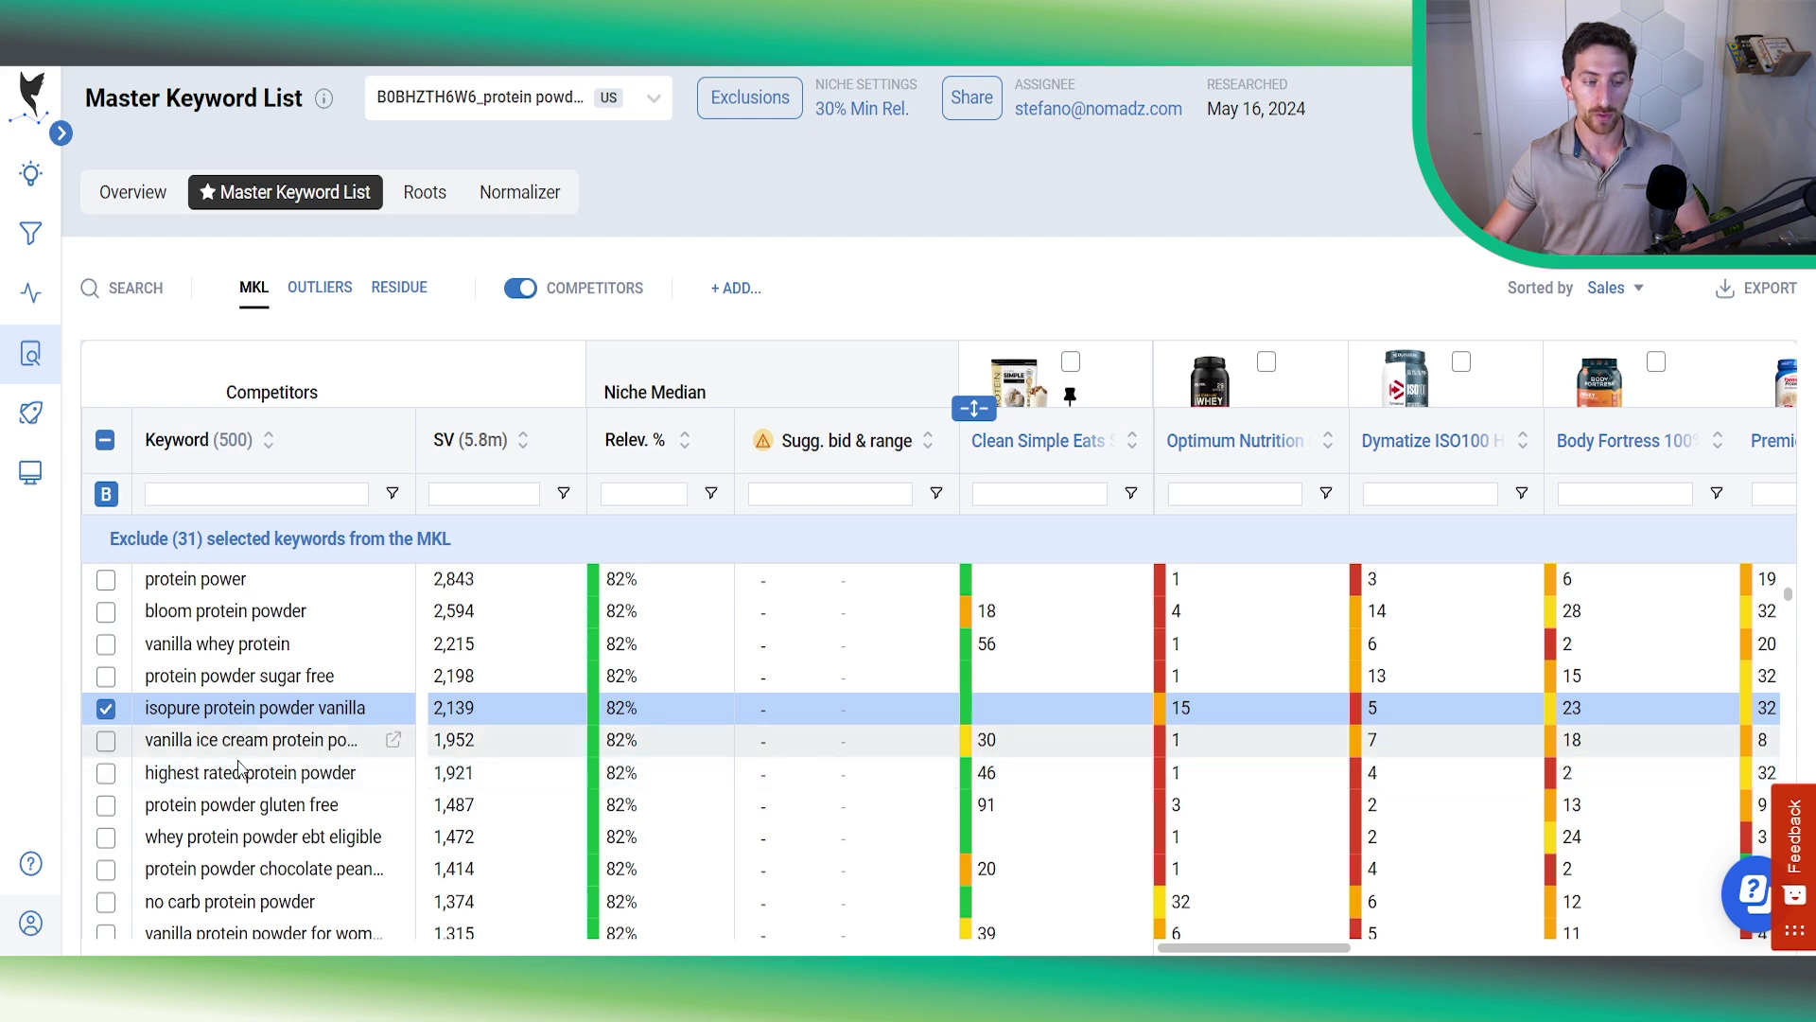
{"action": "scroll", "coordinate": [228, 794], "scroll_direction": "down", "scroll_amount": 3}
{"action": "scroll", "coordinate": [227, 801], "scroll_direction": "down", "scroll_amount": 1}
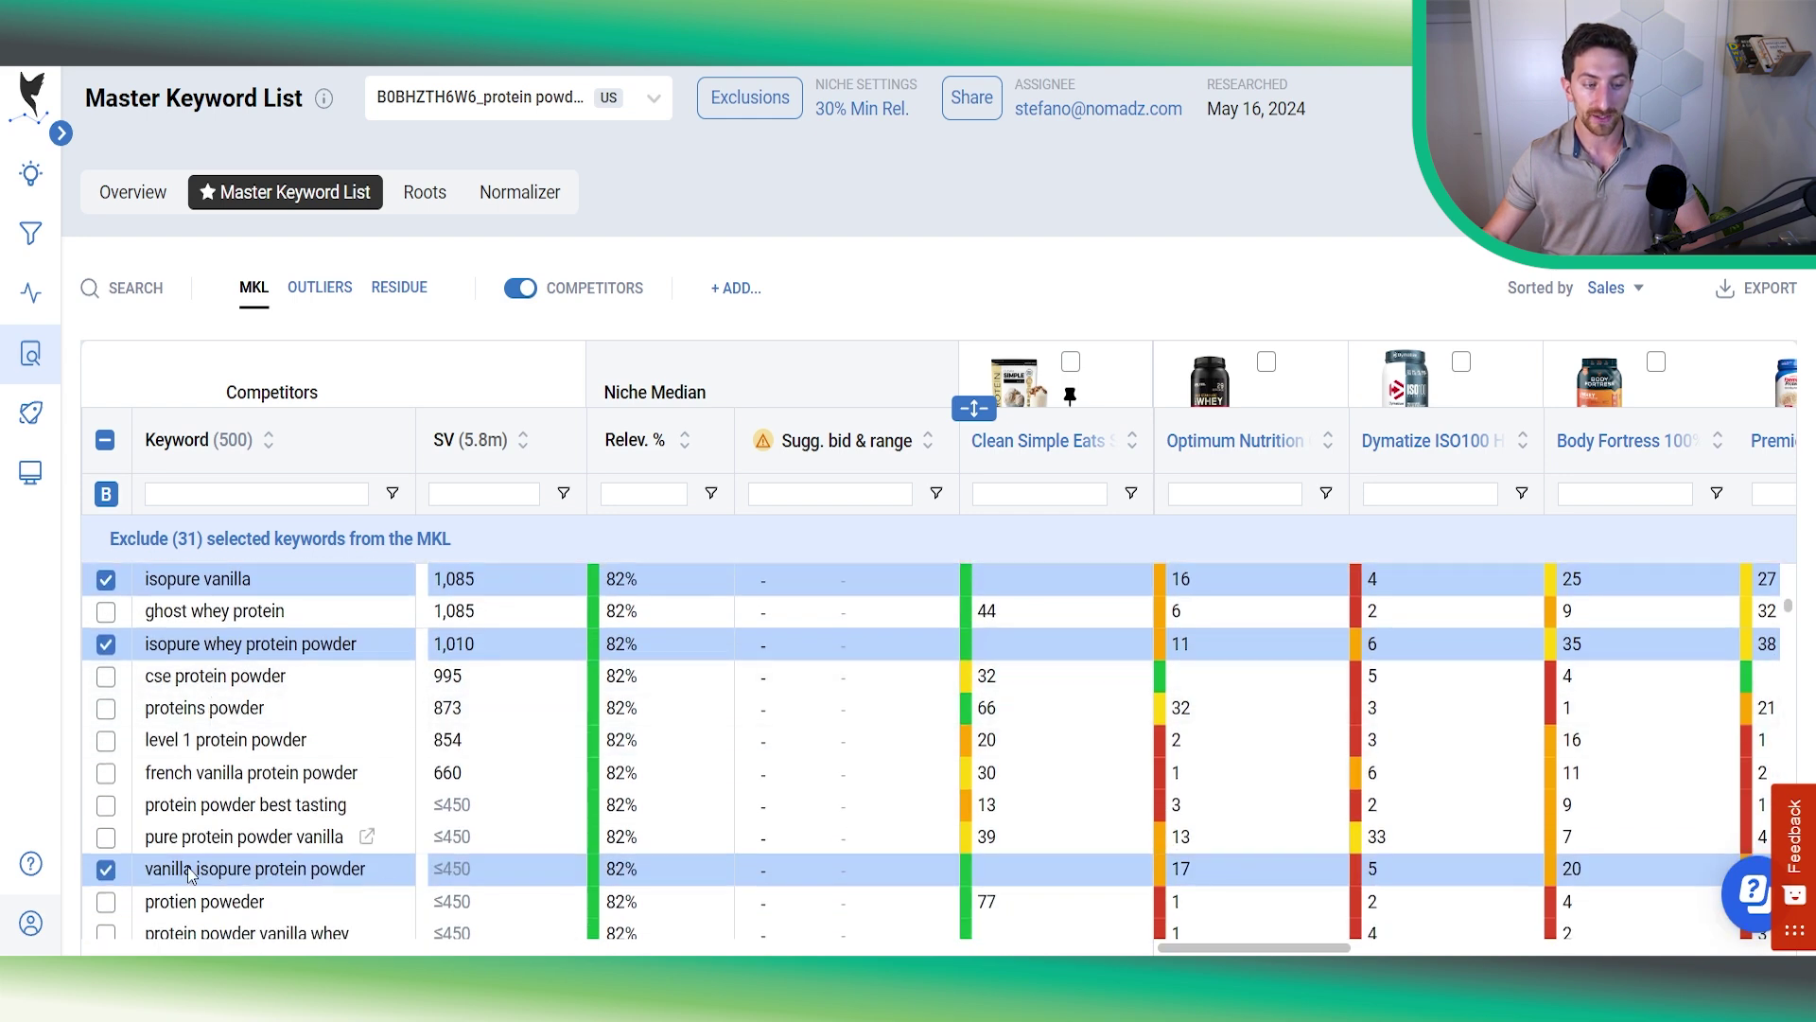
{"action": "scroll", "coordinate": [199, 814], "scroll_direction": "down", "scroll_amount": 1}
{"action": "scroll", "coordinate": [210, 749], "scroll_direction": "up", "scroll_amount": 4}
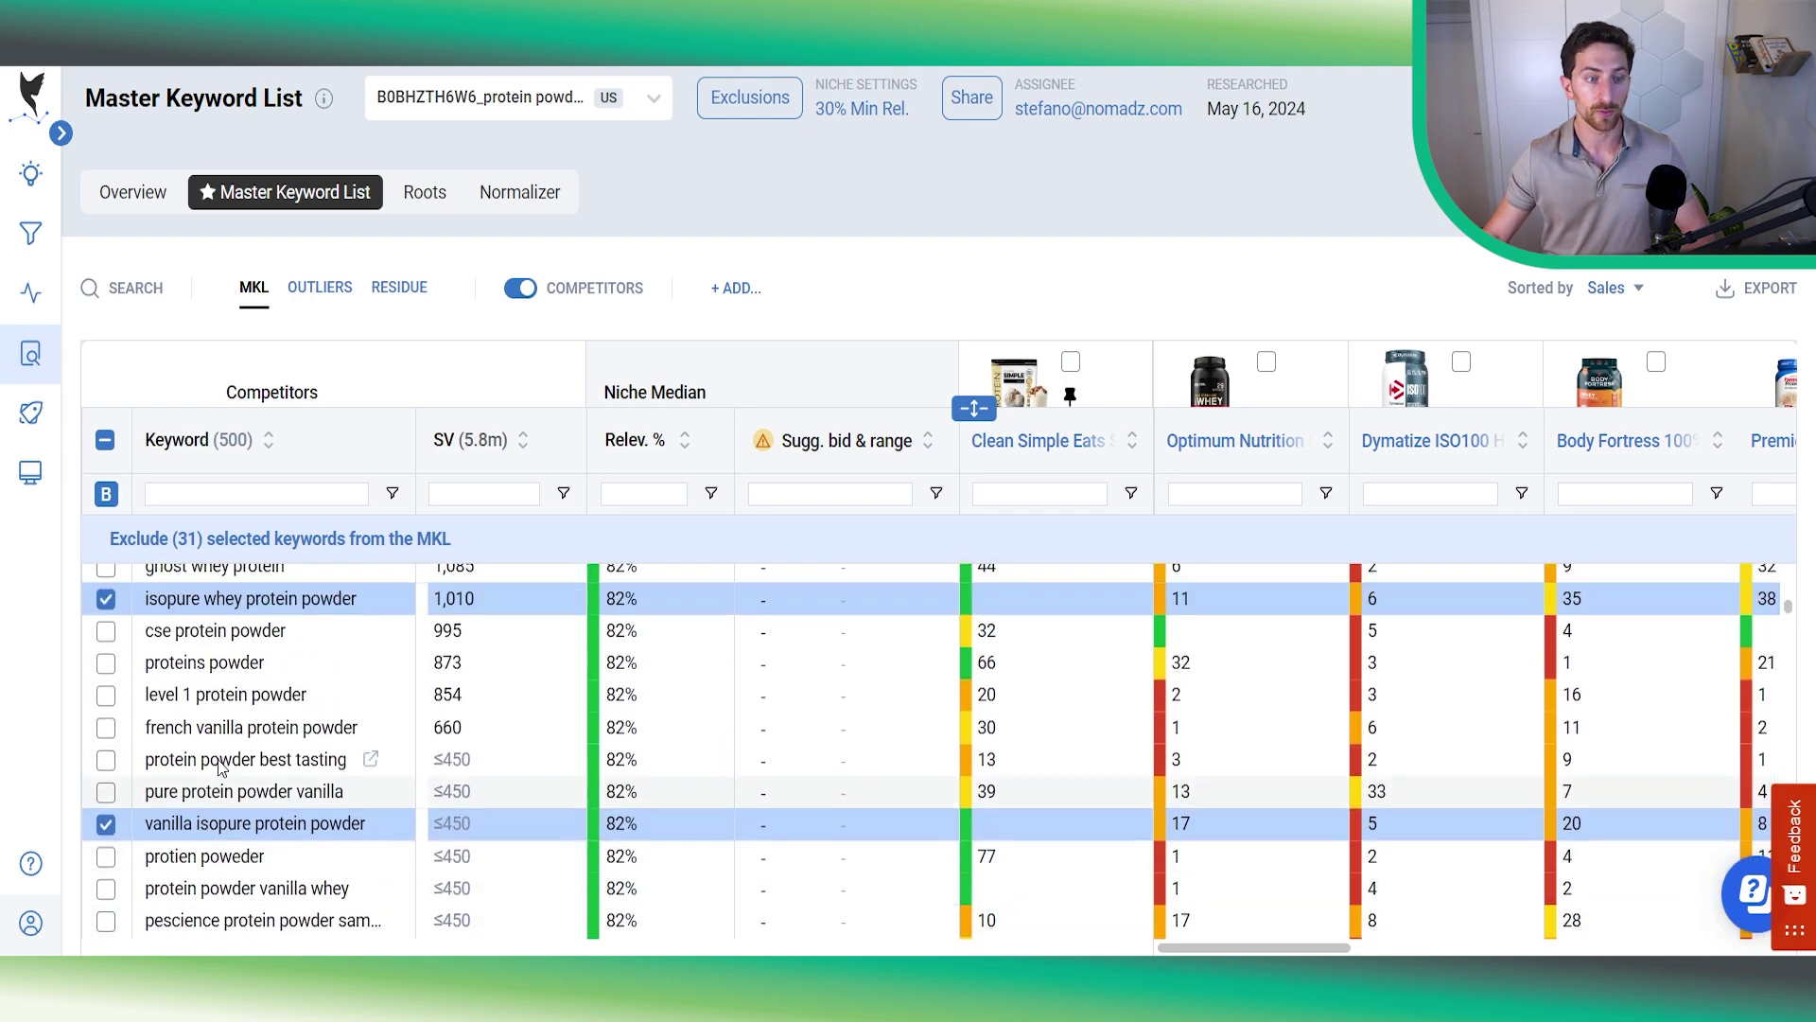
{"action": "scroll", "coordinate": [212, 754], "scroll_direction": "up", "scroll_amount": 5}
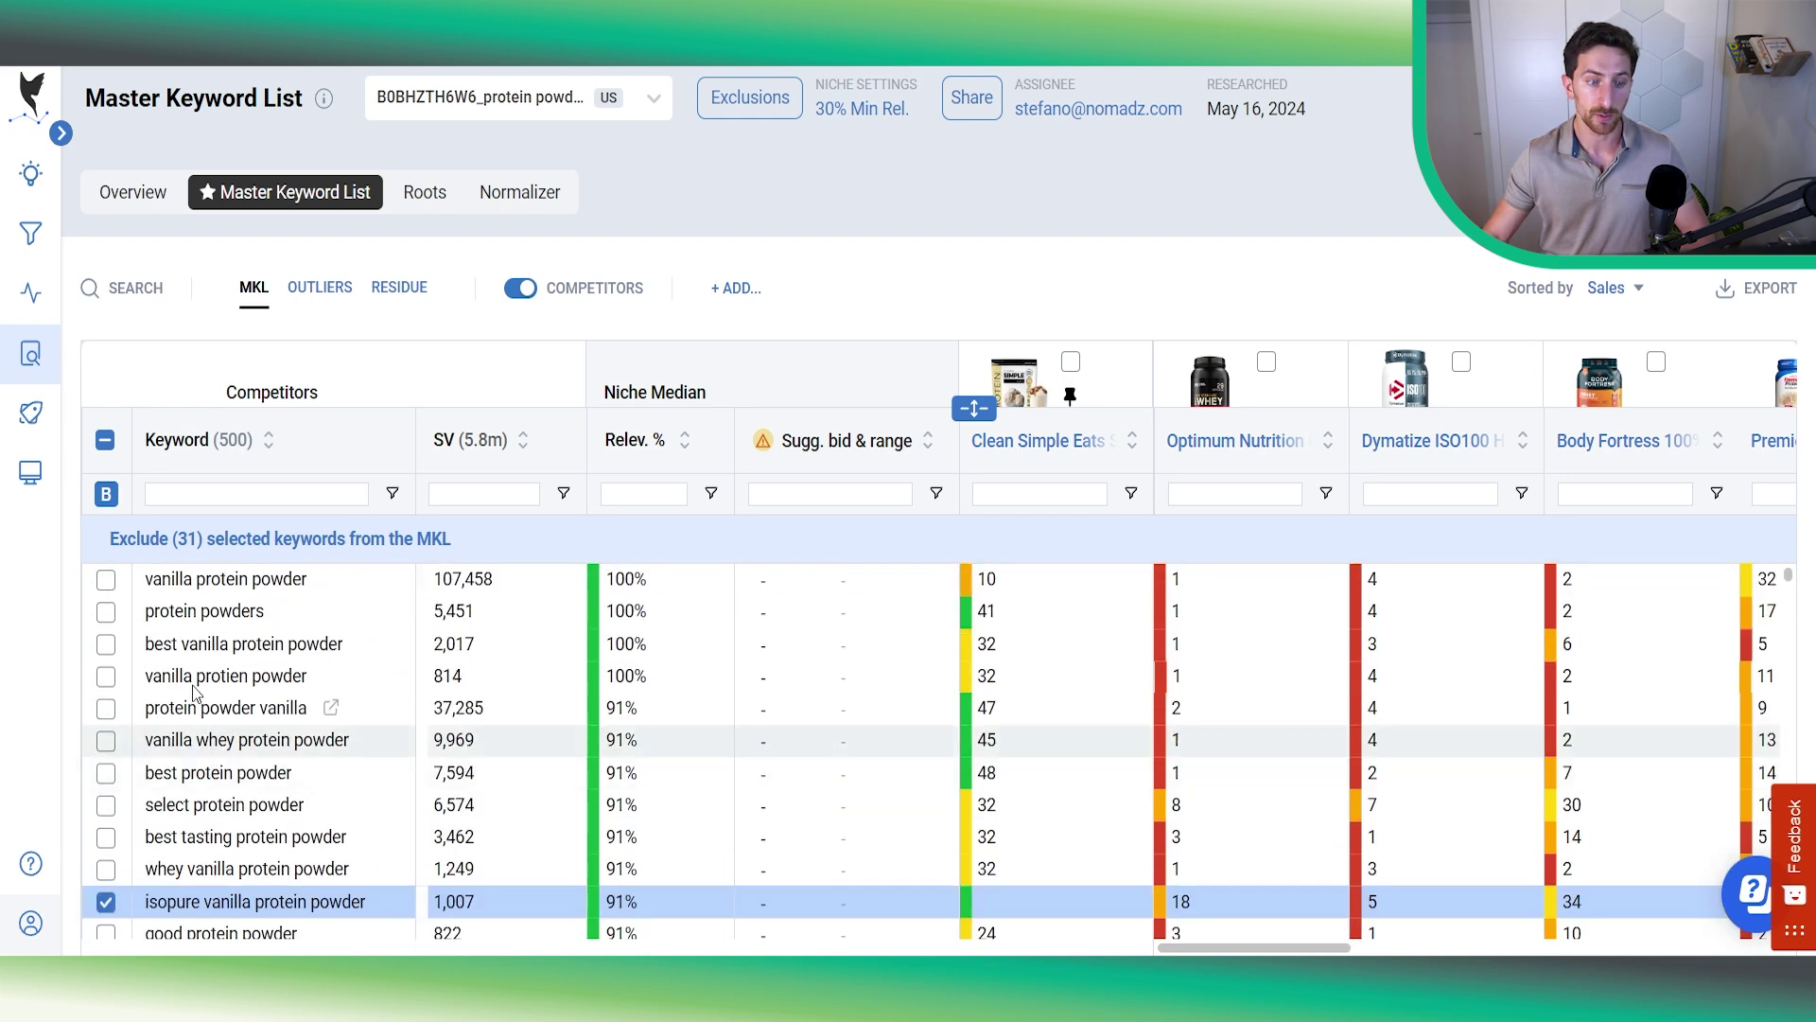
{"action": "left_click", "coordinate": [206, 541]}
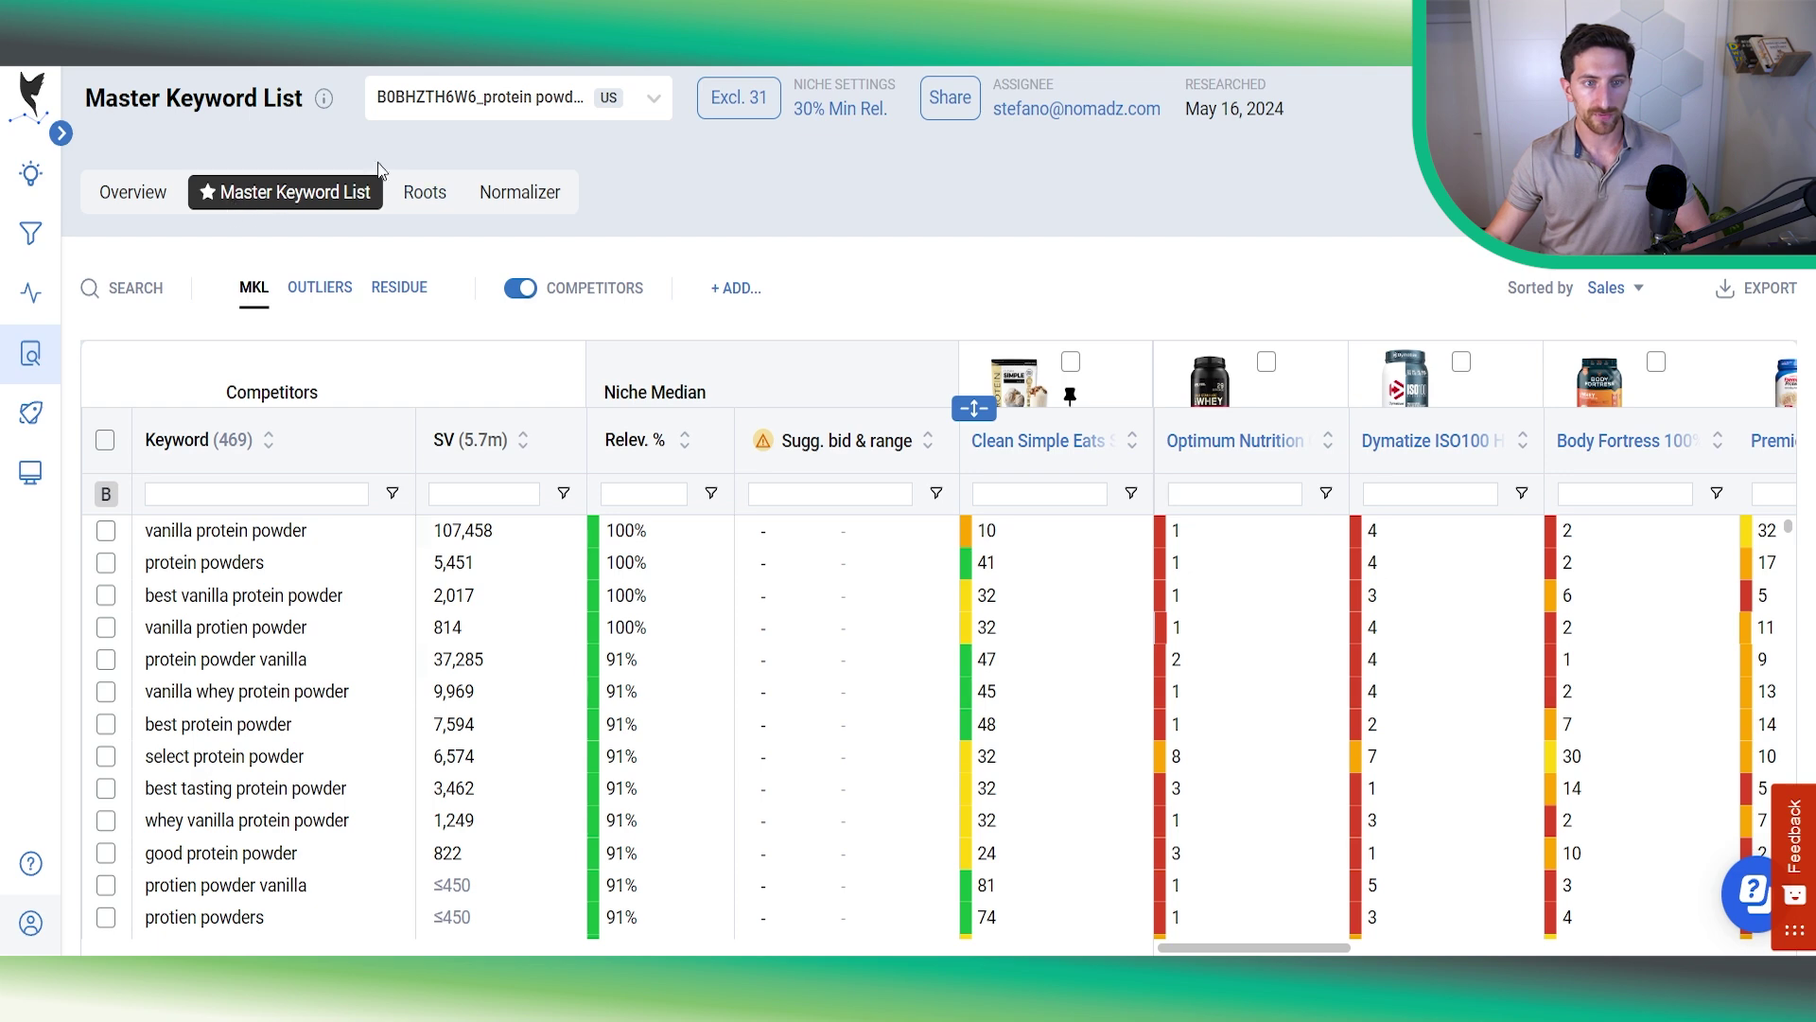
Step: Review the niche's exclusions, looking through both the excluded keywords and the excluded ASINs, and close the list
{"action": "mouse_move", "coordinate": [589, 82]}
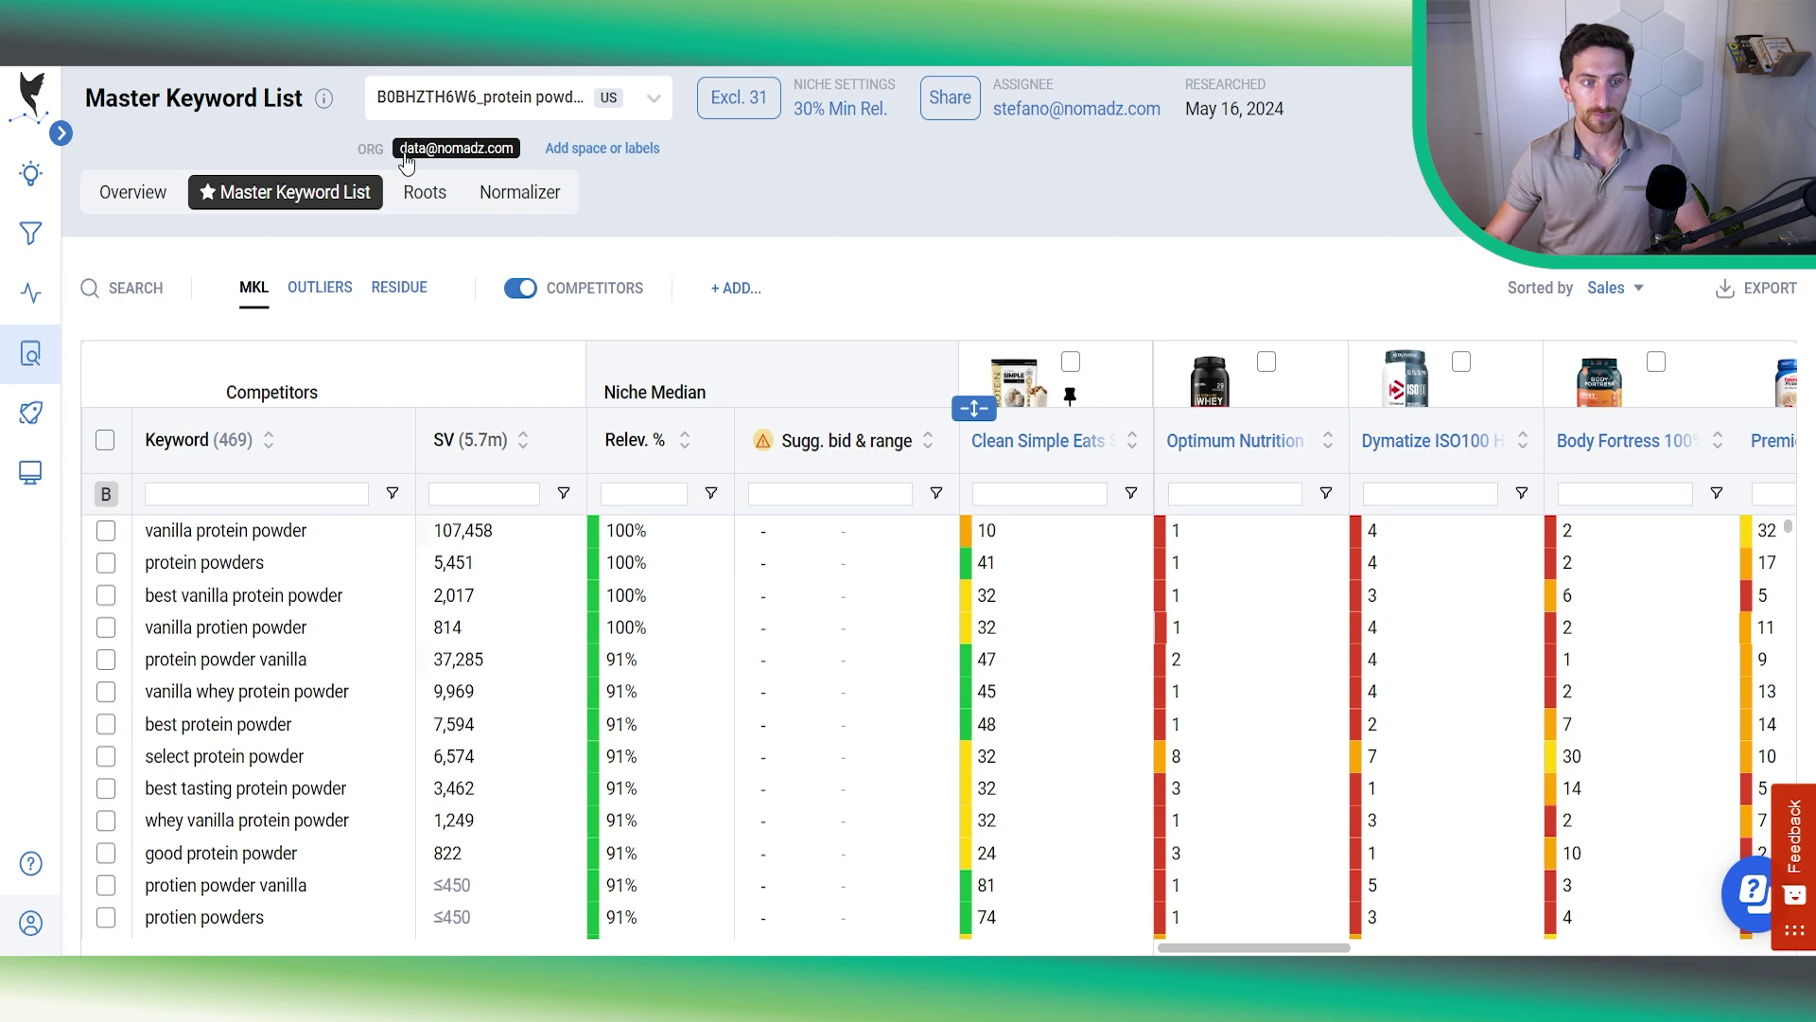
{"action": "left_click", "coordinate": [737, 99]}
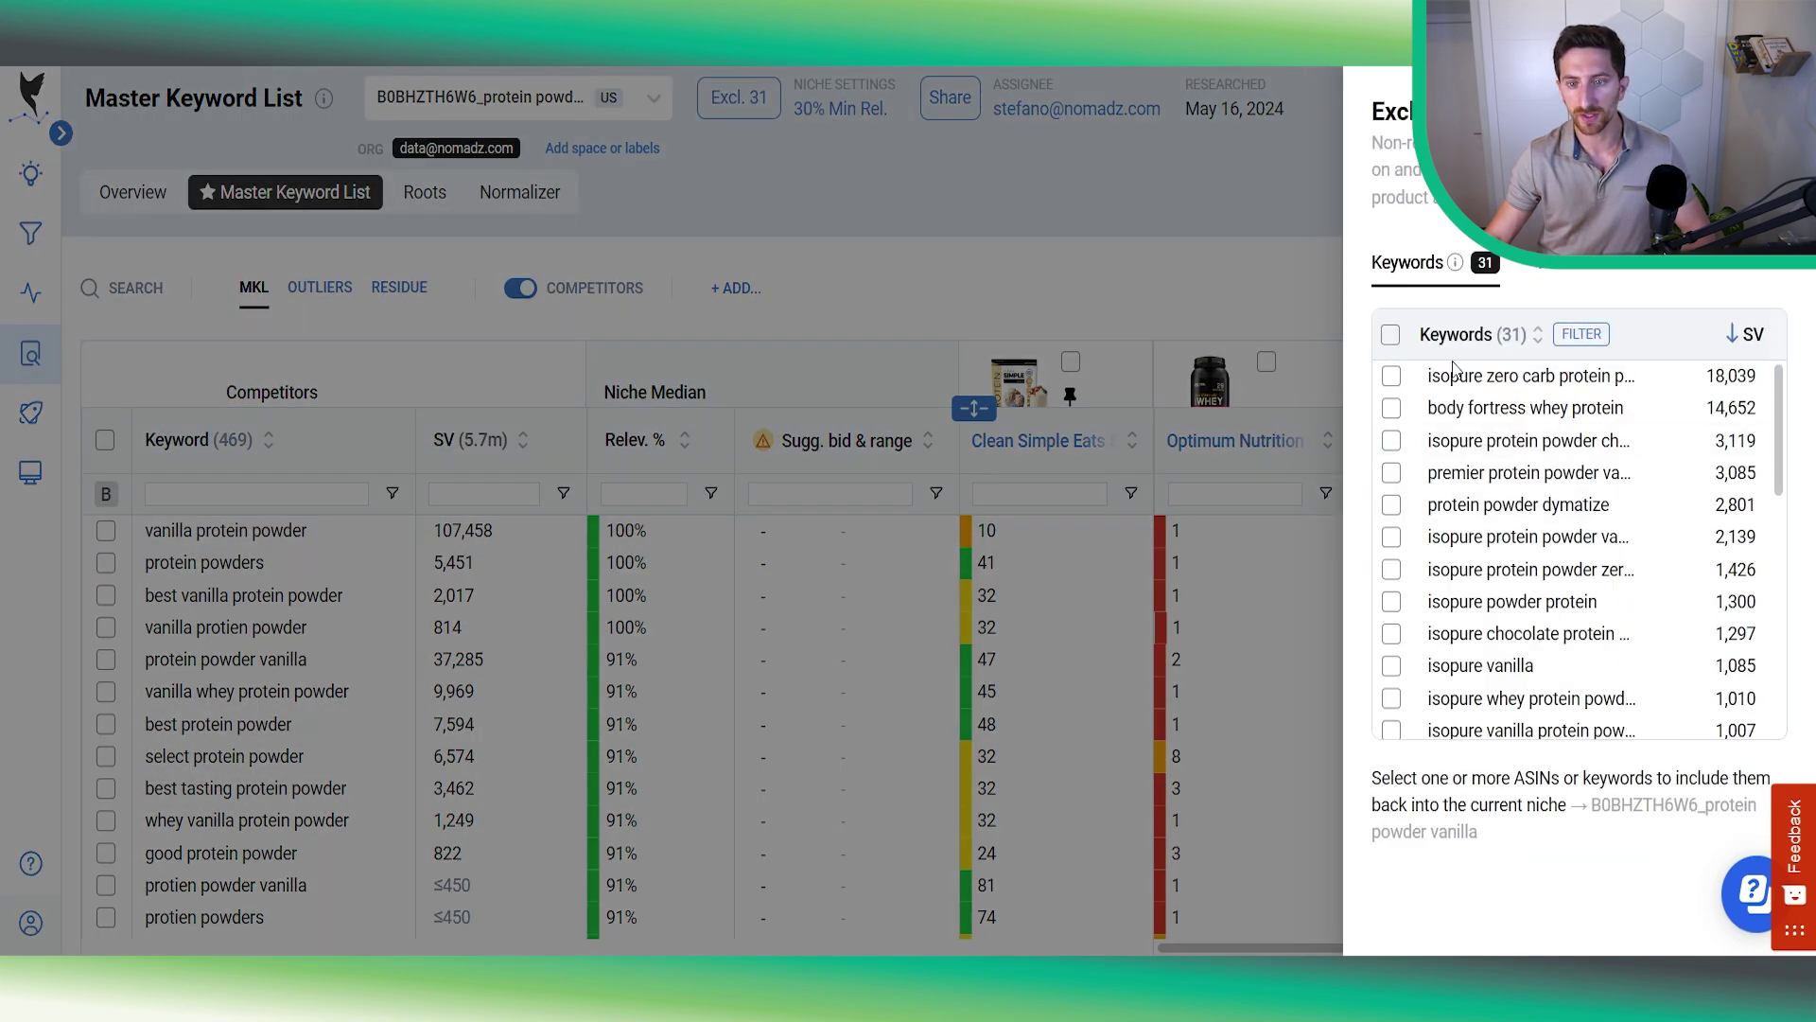
{"action": "scroll", "coordinate": [1632, 407], "scroll_direction": "down", "scroll_amount": 6}
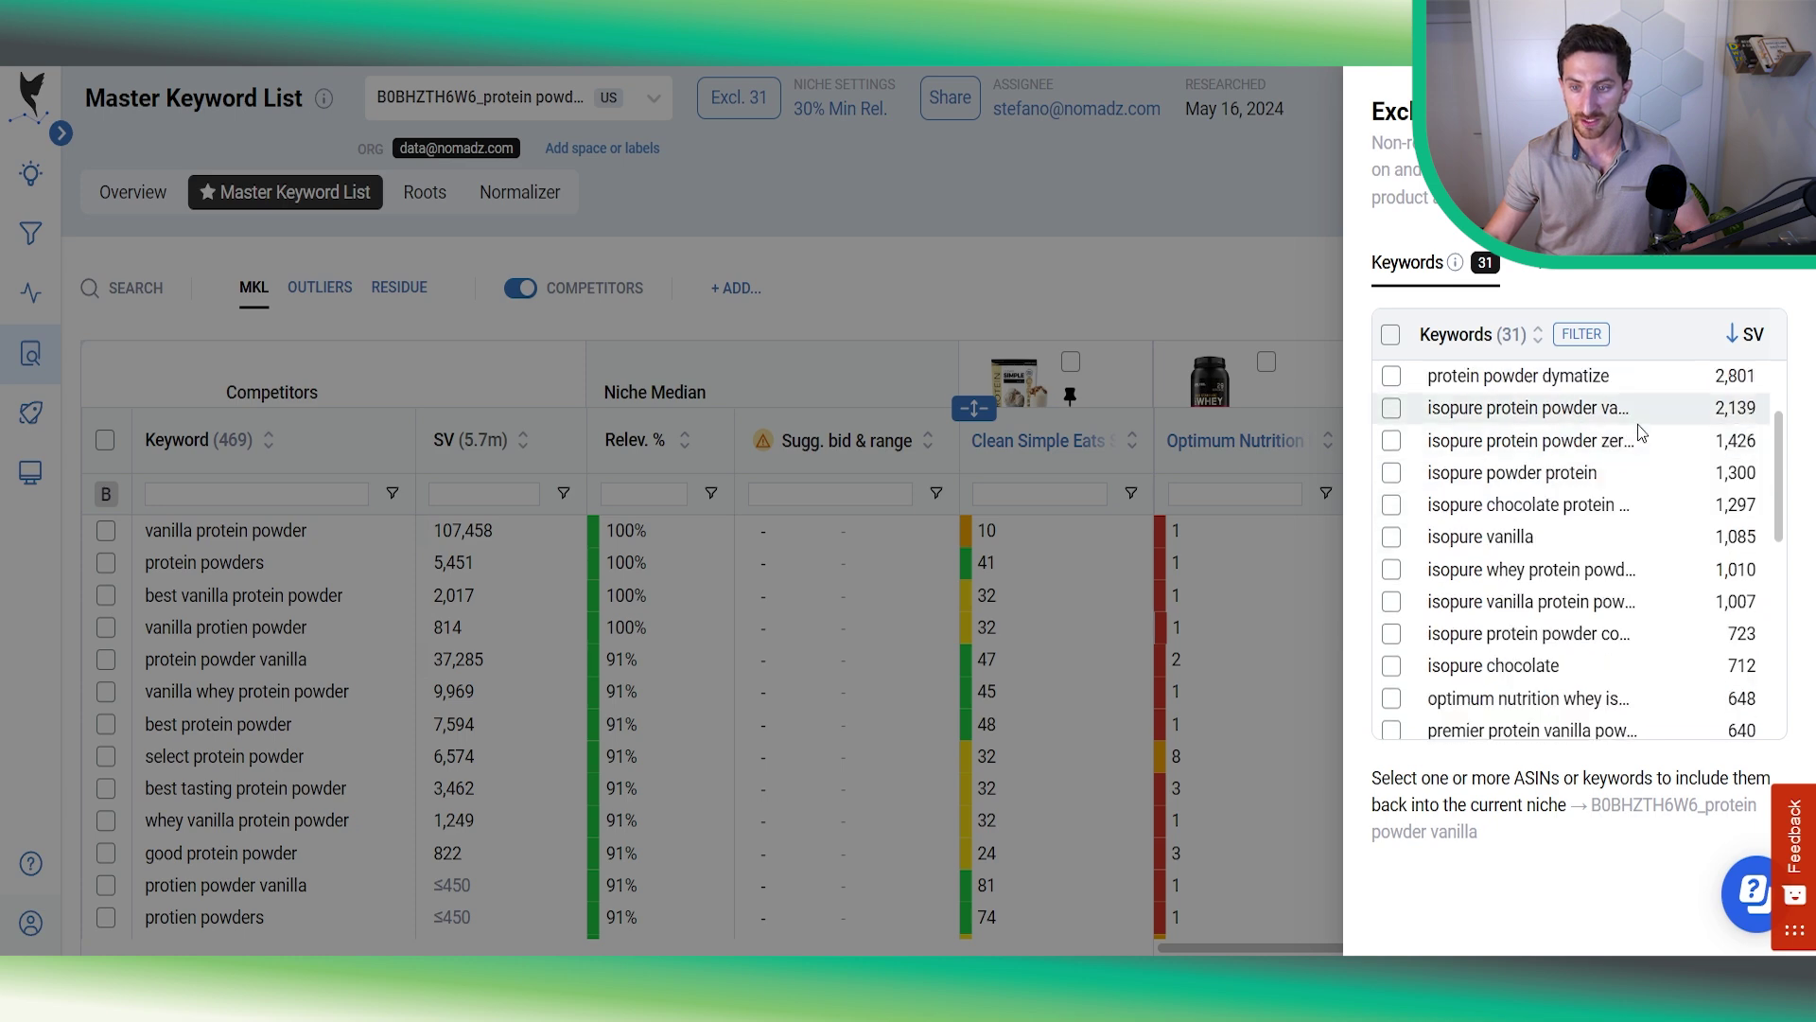
{"action": "scroll", "coordinate": [1551, 464], "scroll_direction": "up", "scroll_amount": 6}
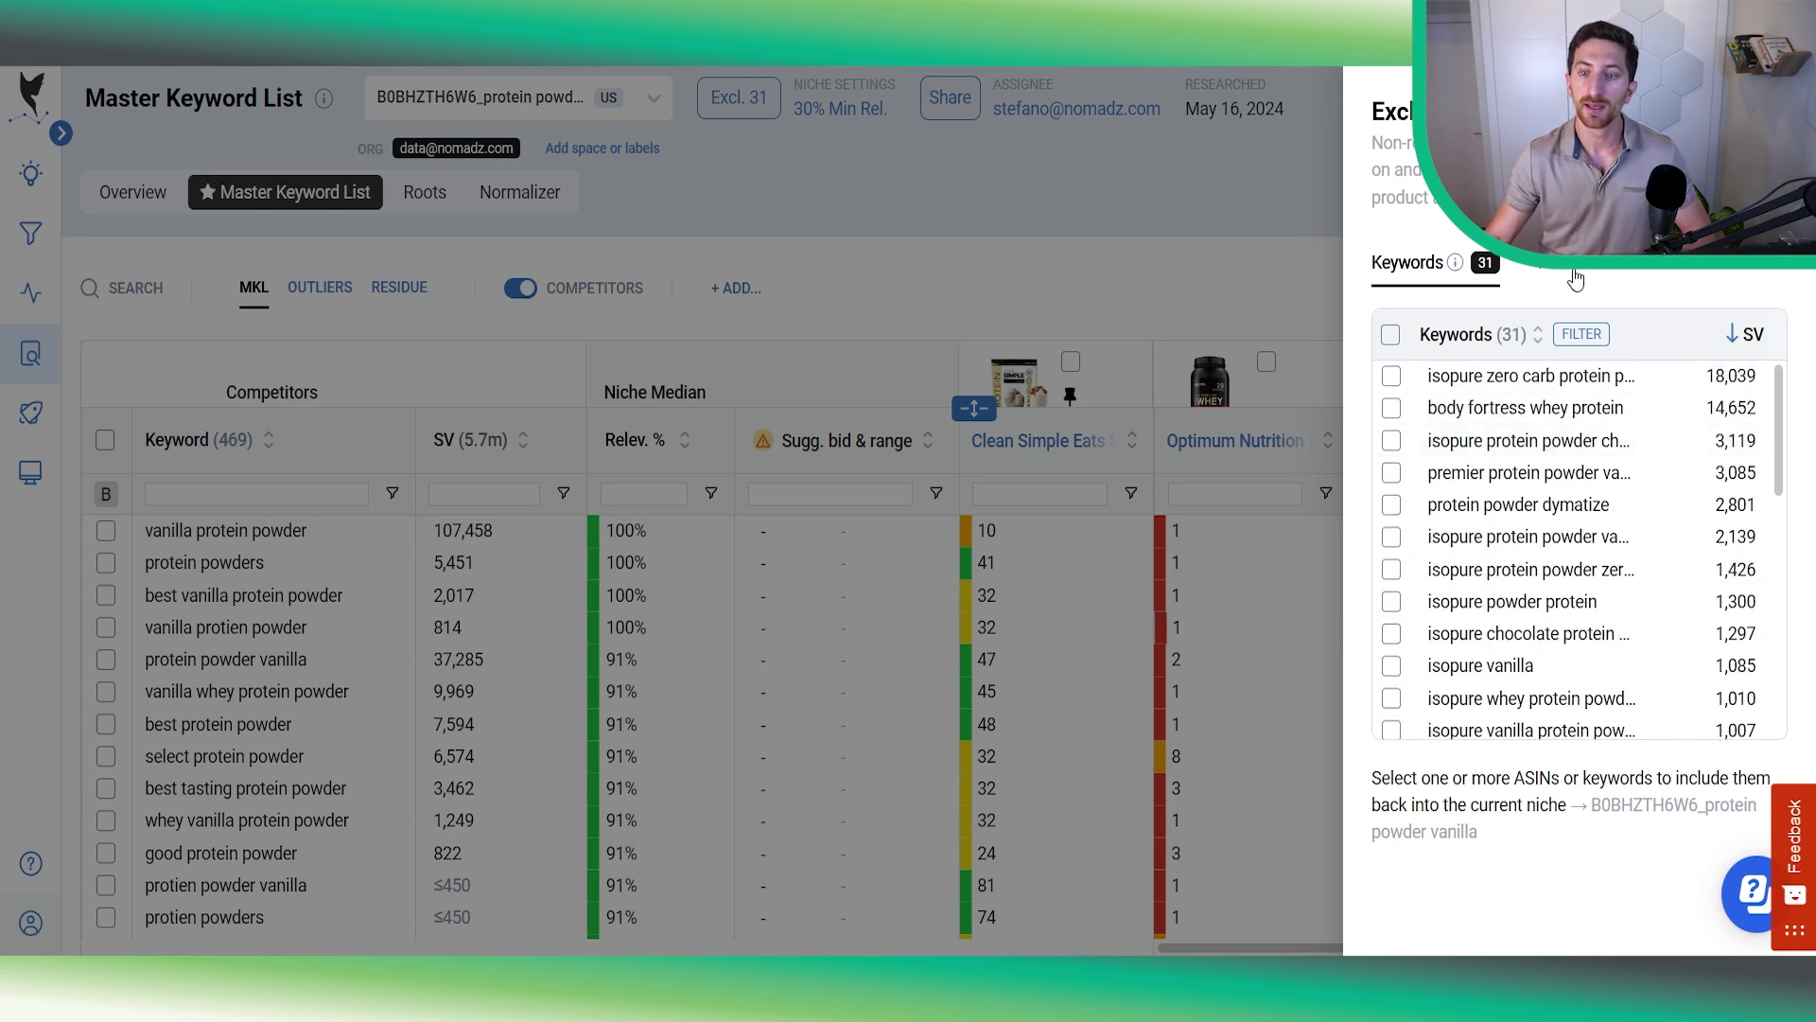
{"action": "left_click", "coordinate": [1663, 270]}
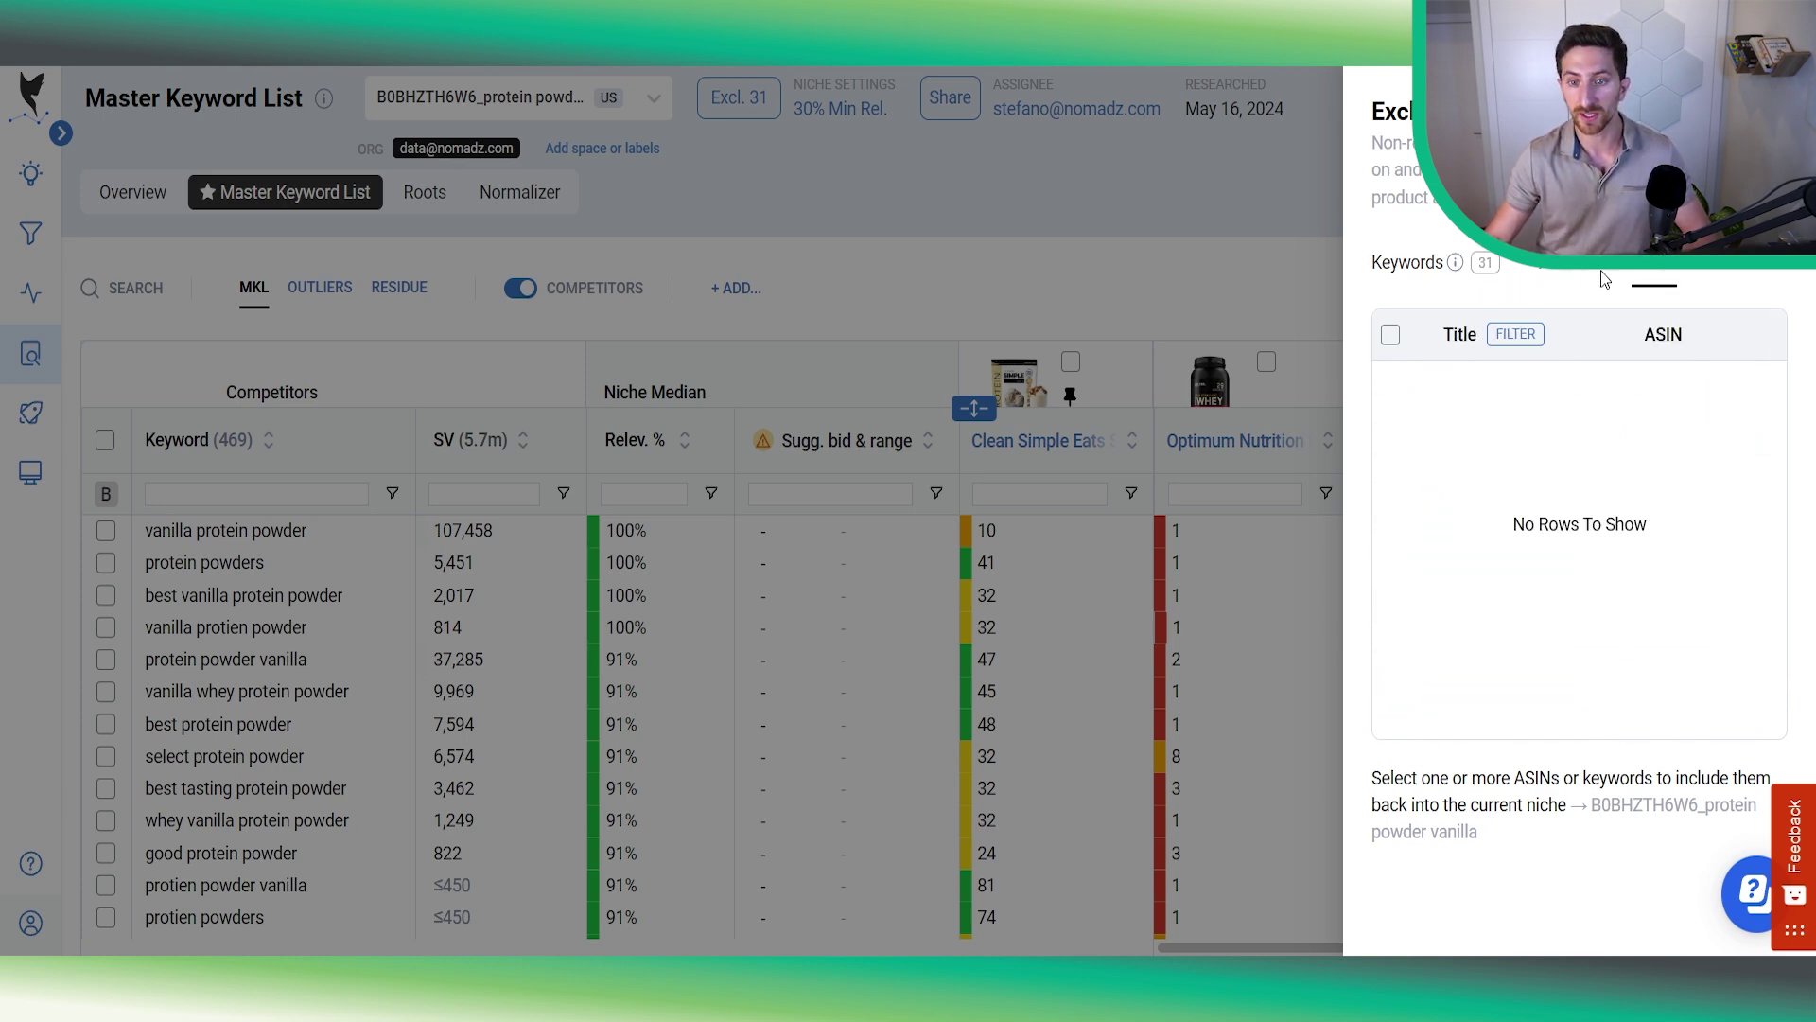
{"action": "left_click", "coordinate": [1193, 225]}
Step: Examine the niche settings for search volume, minimum relevancy and outliers, and close them without changes
{"action": "left_click", "coordinate": [840, 109]}
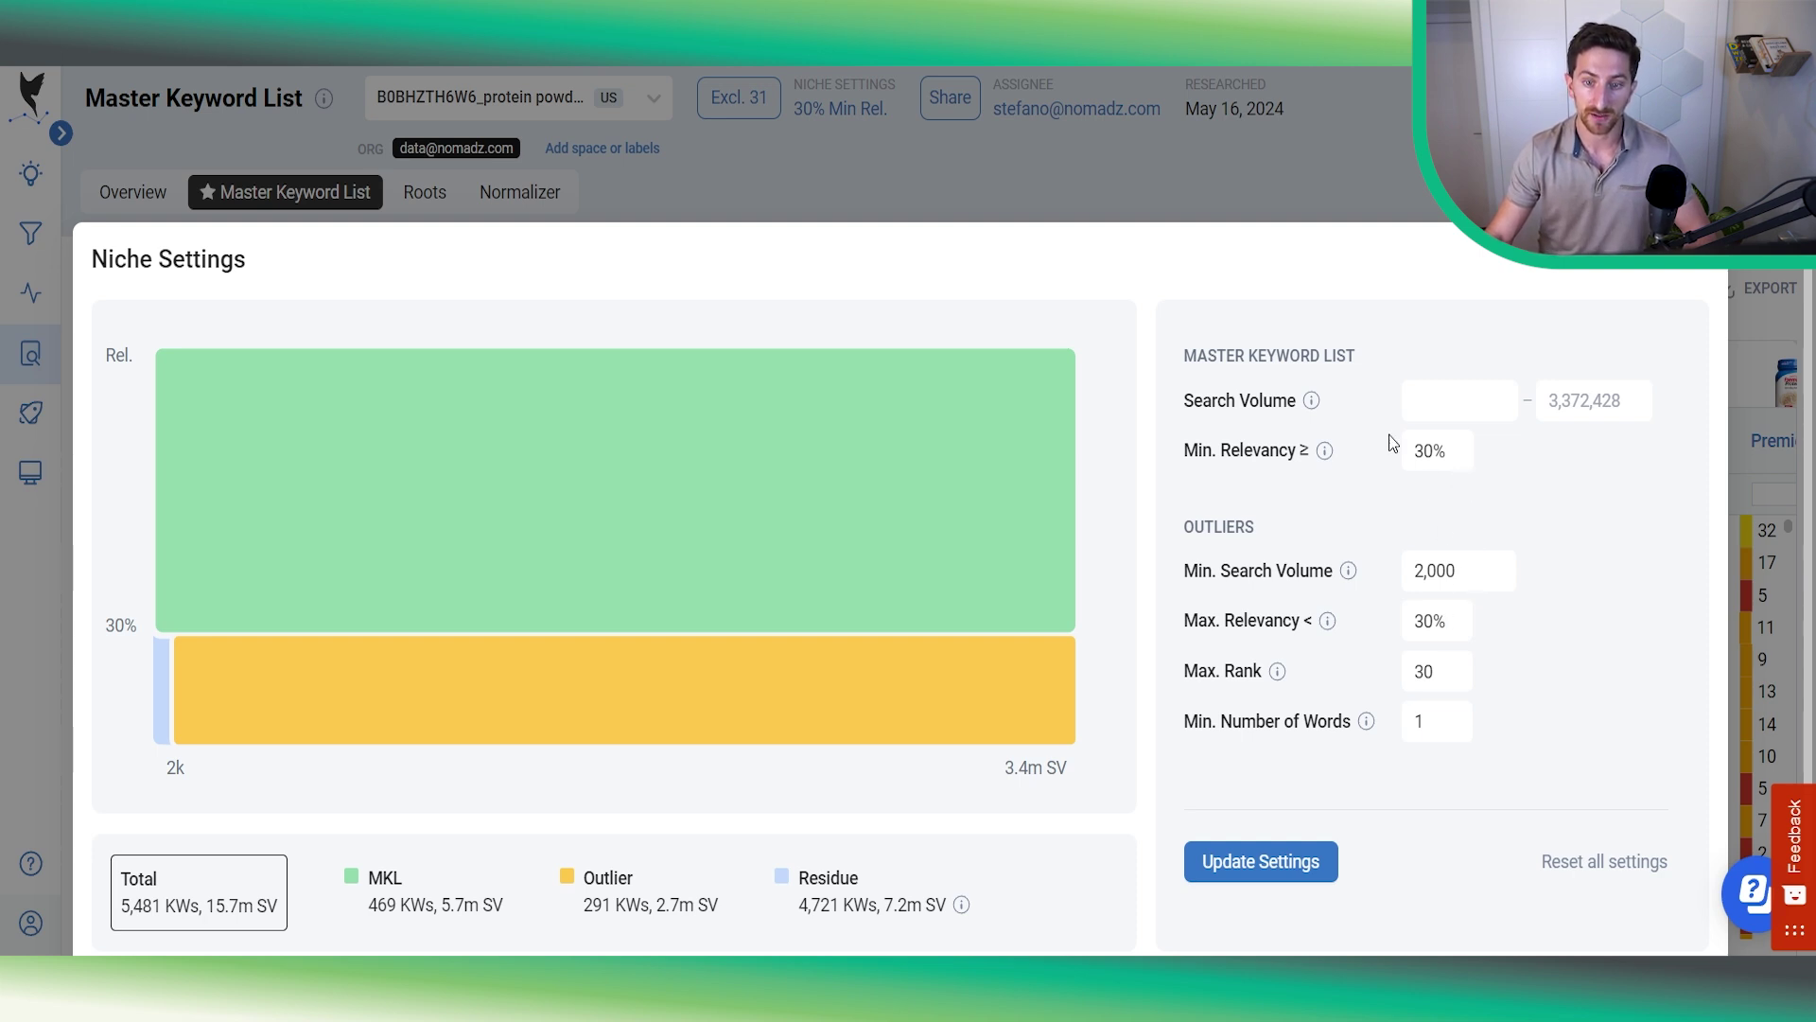
{"action": "left_click", "coordinate": [1431, 398]}
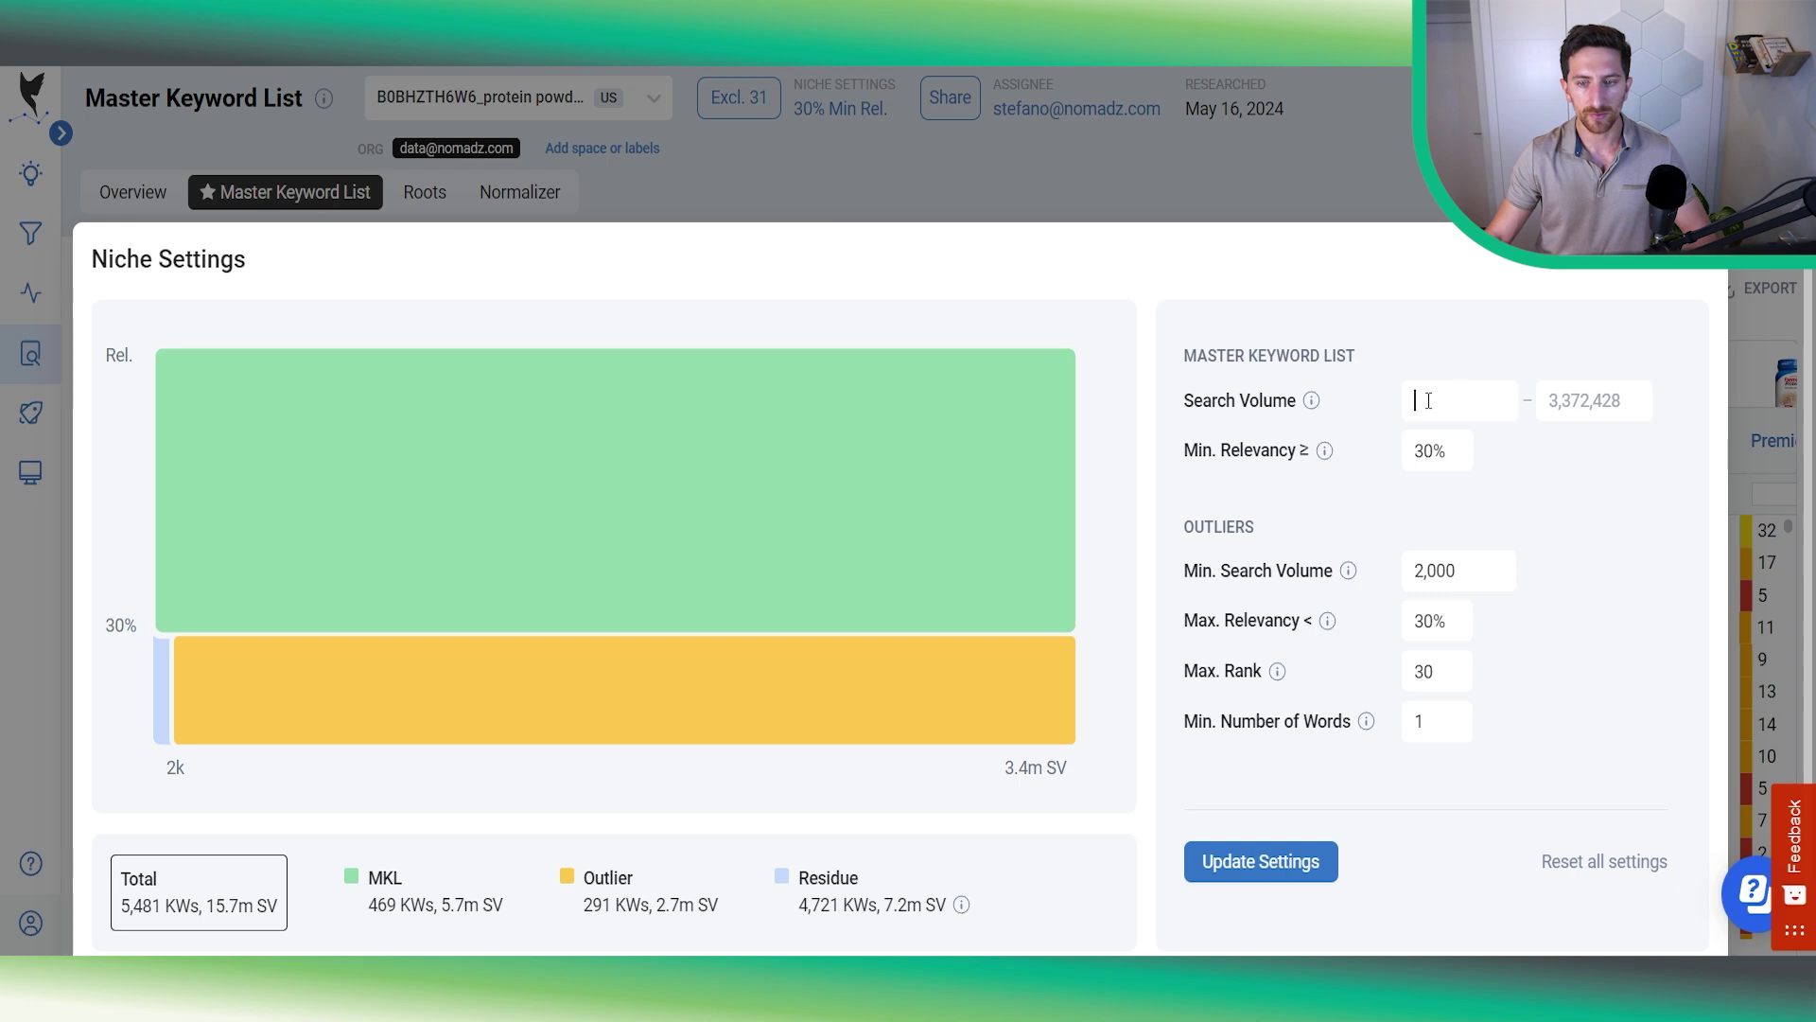
{"action": "left_click", "coordinate": [1710, 271]}
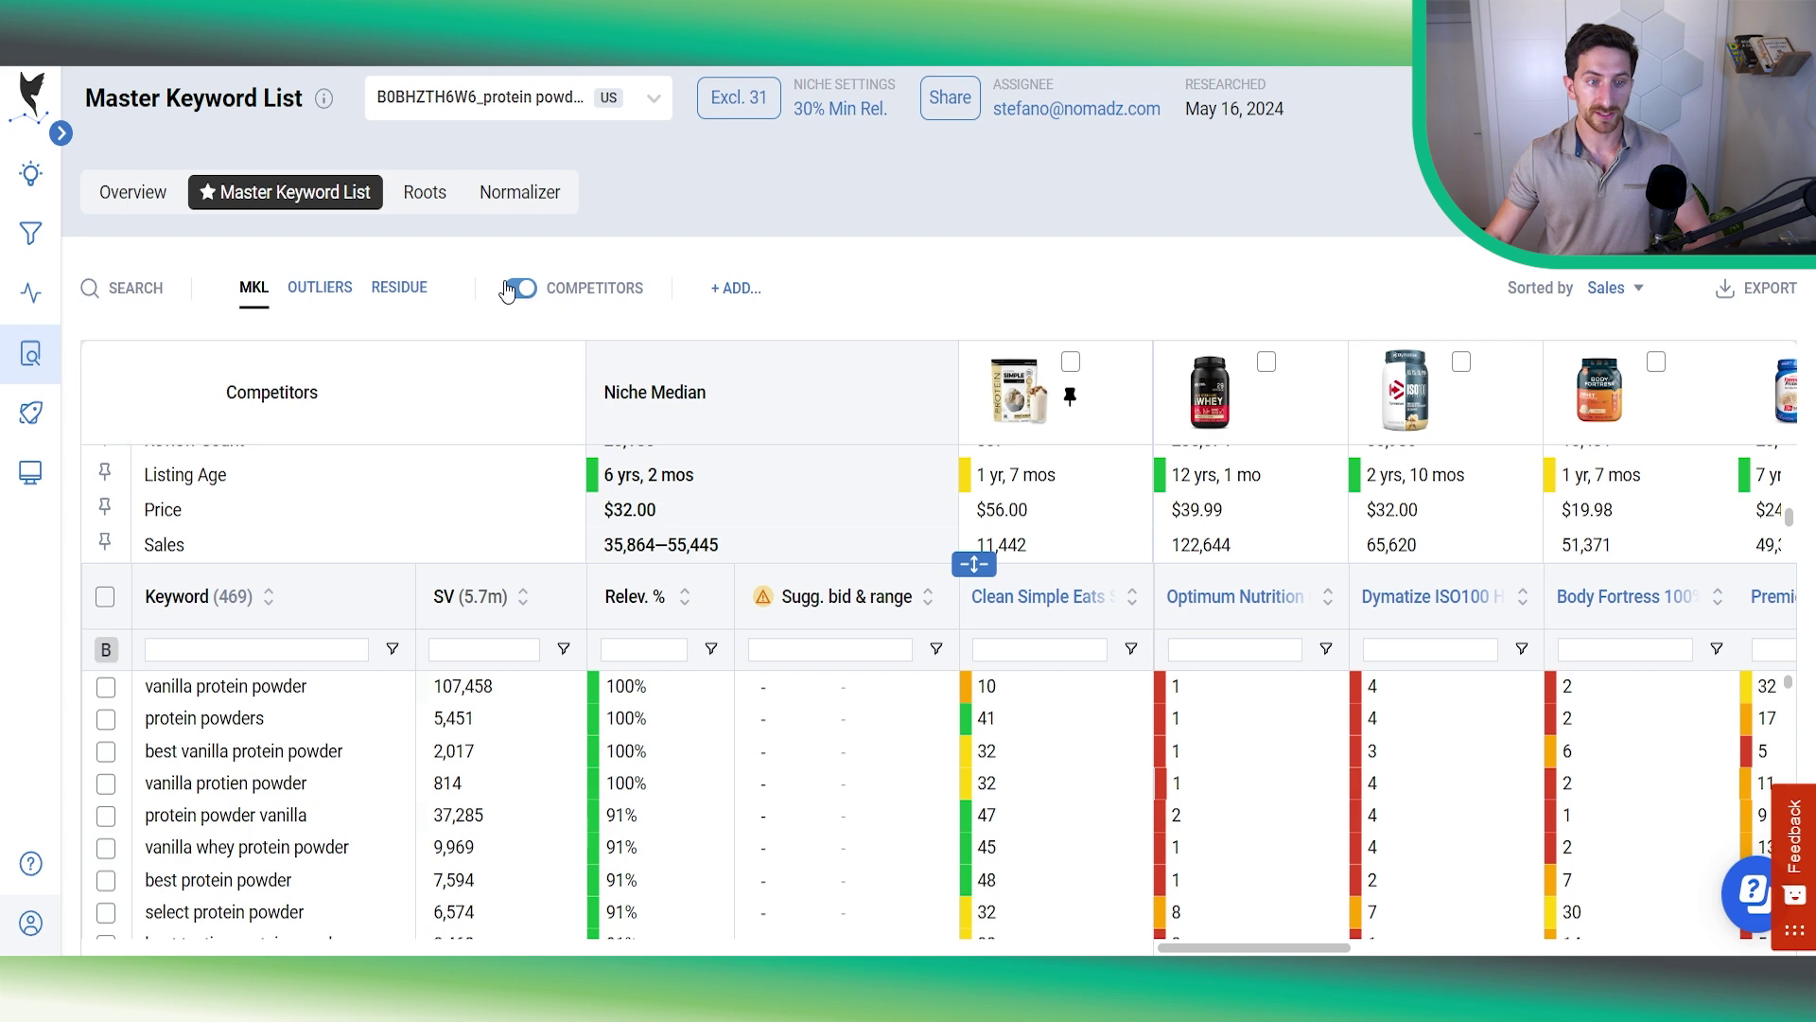
Step: Hide the competitor details, compare the strength ratings across the competitor columns, and show the details again
{"action": "left_click", "coordinate": [510, 289]}
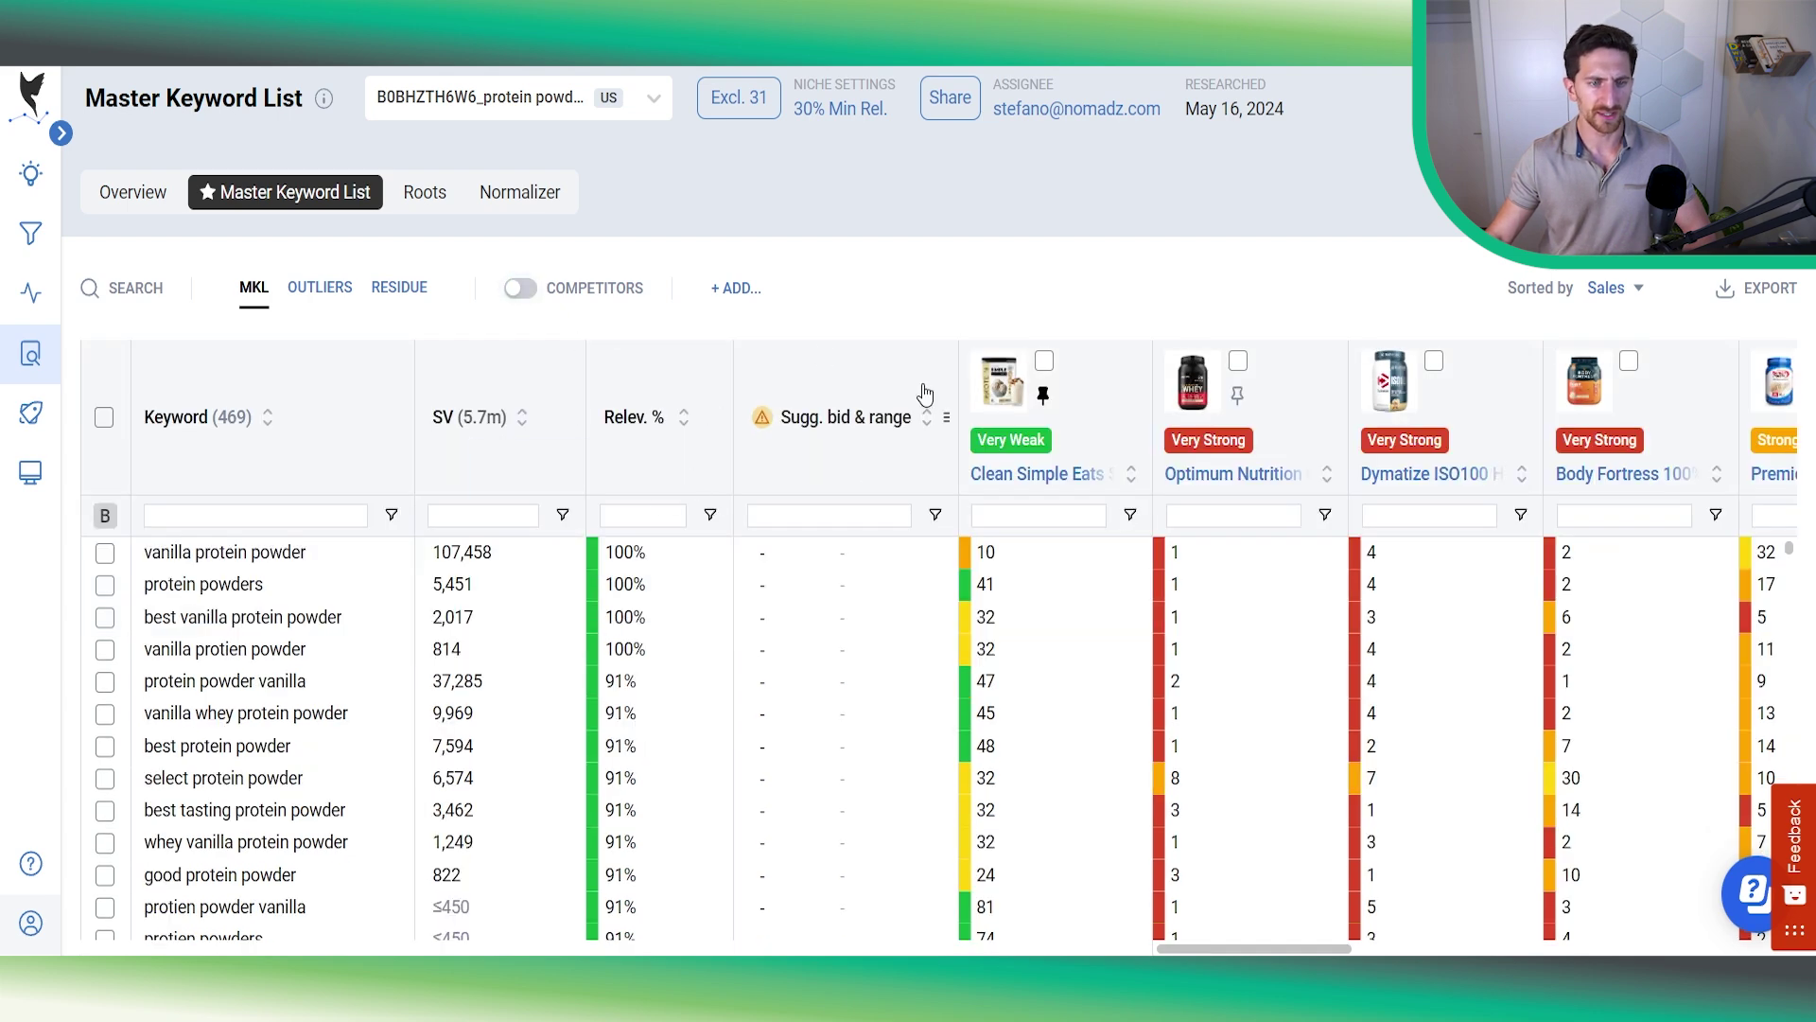
{"action": "scroll", "coordinate": [1623, 441], "scroll_direction": "right", "scroll_amount": 3}
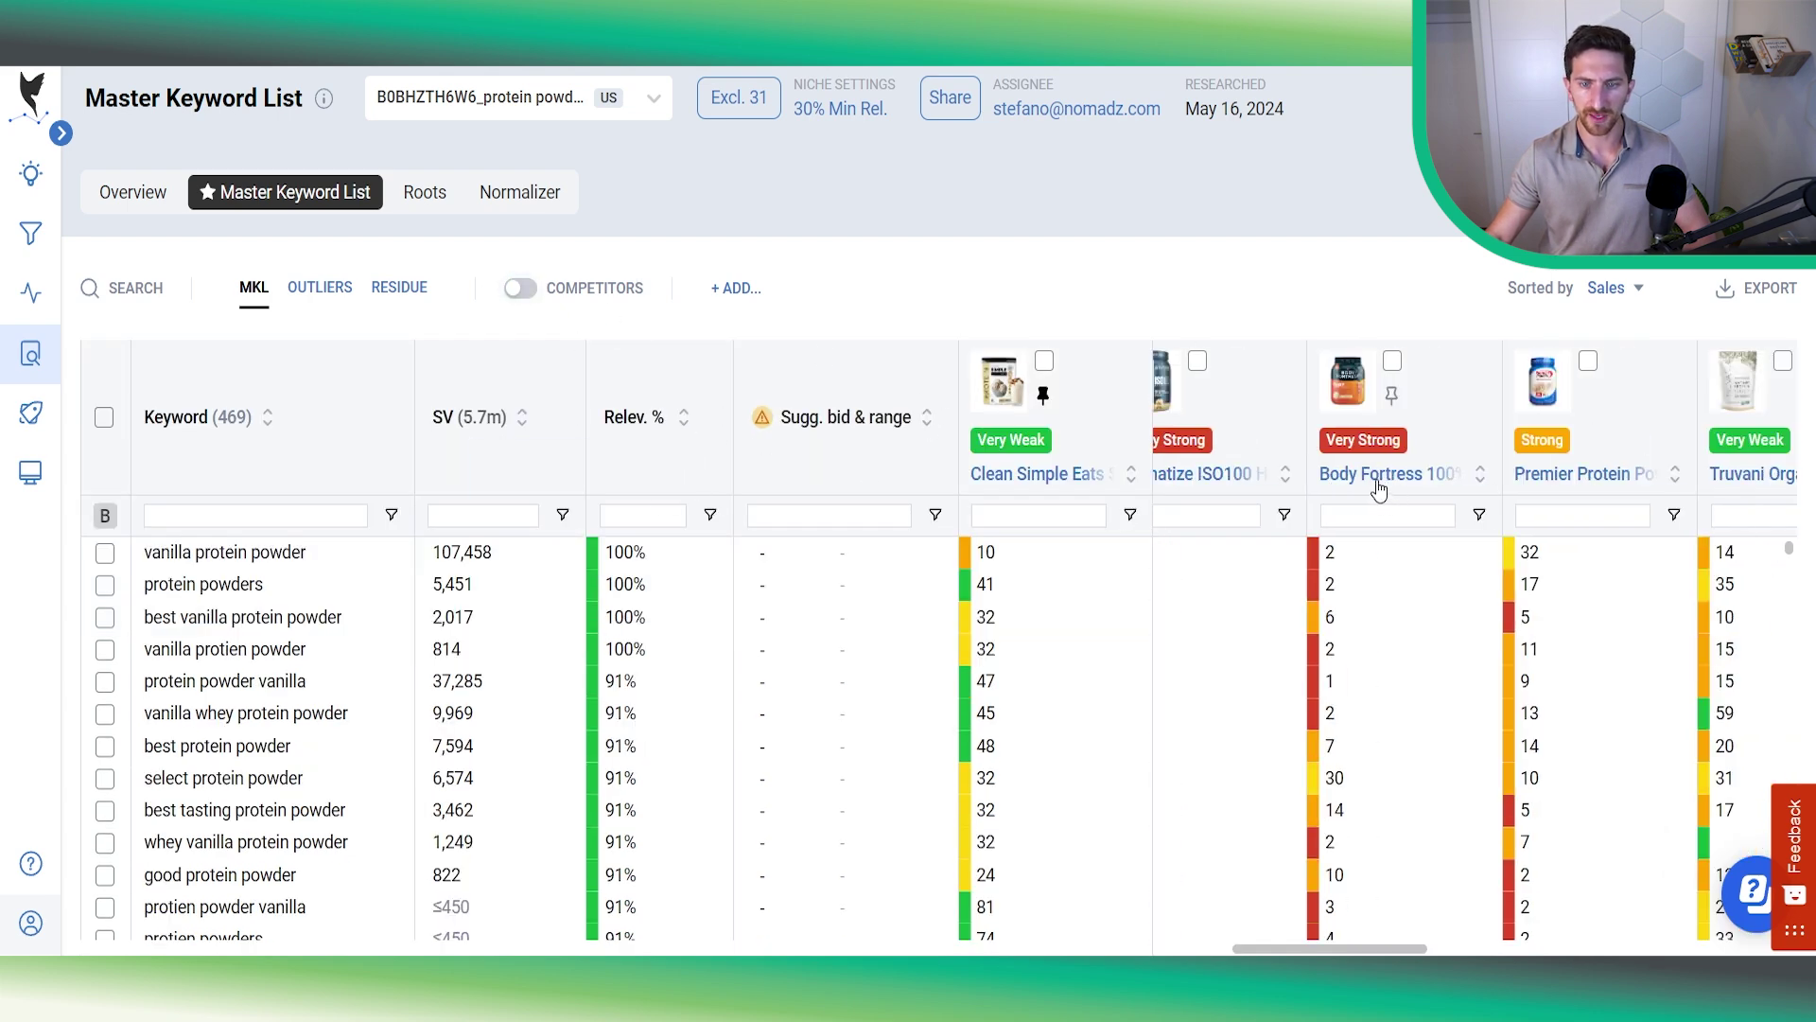
{"action": "scroll", "coordinate": [1350, 442], "scroll_direction": "left", "scroll_amount": 3}
{"action": "left_click", "coordinate": [520, 288]}
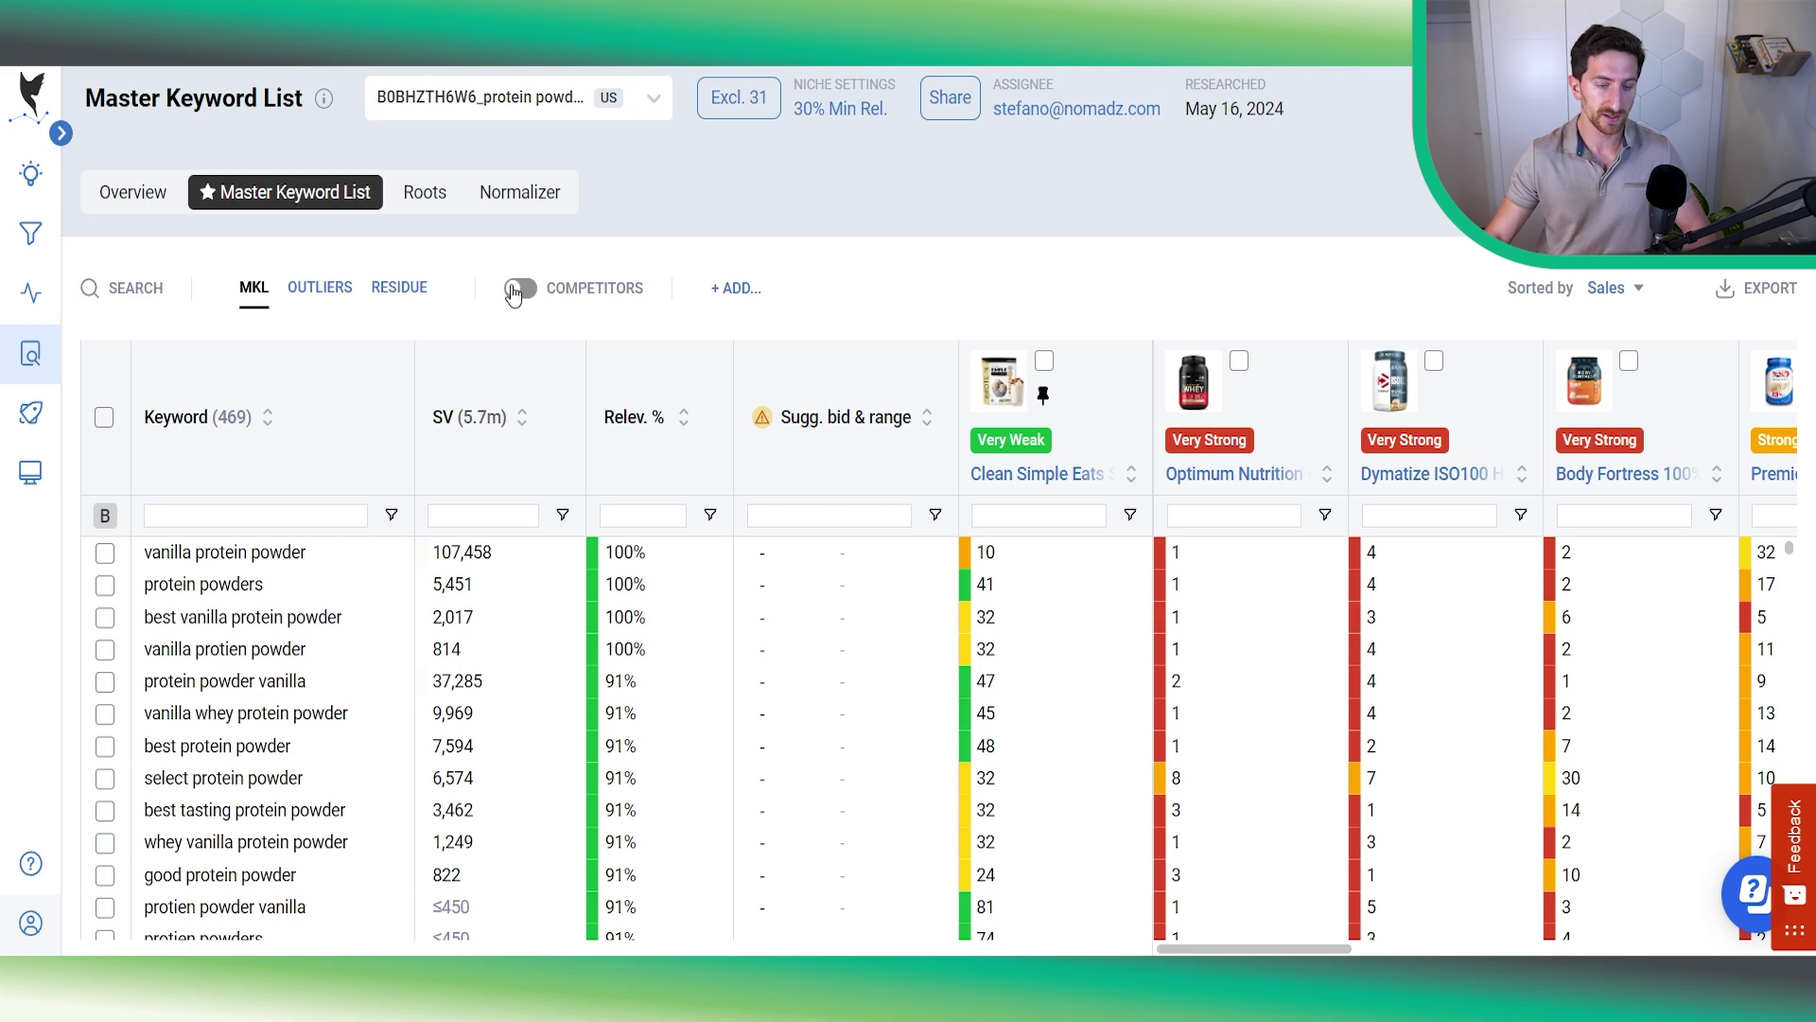
Step: Pin the KWs on P1 row in the competitor details and collapse that section to enlarge the keyword list
{"action": "scroll", "coordinate": [932, 506], "scroll_direction": "up", "scroll_amount": 5}
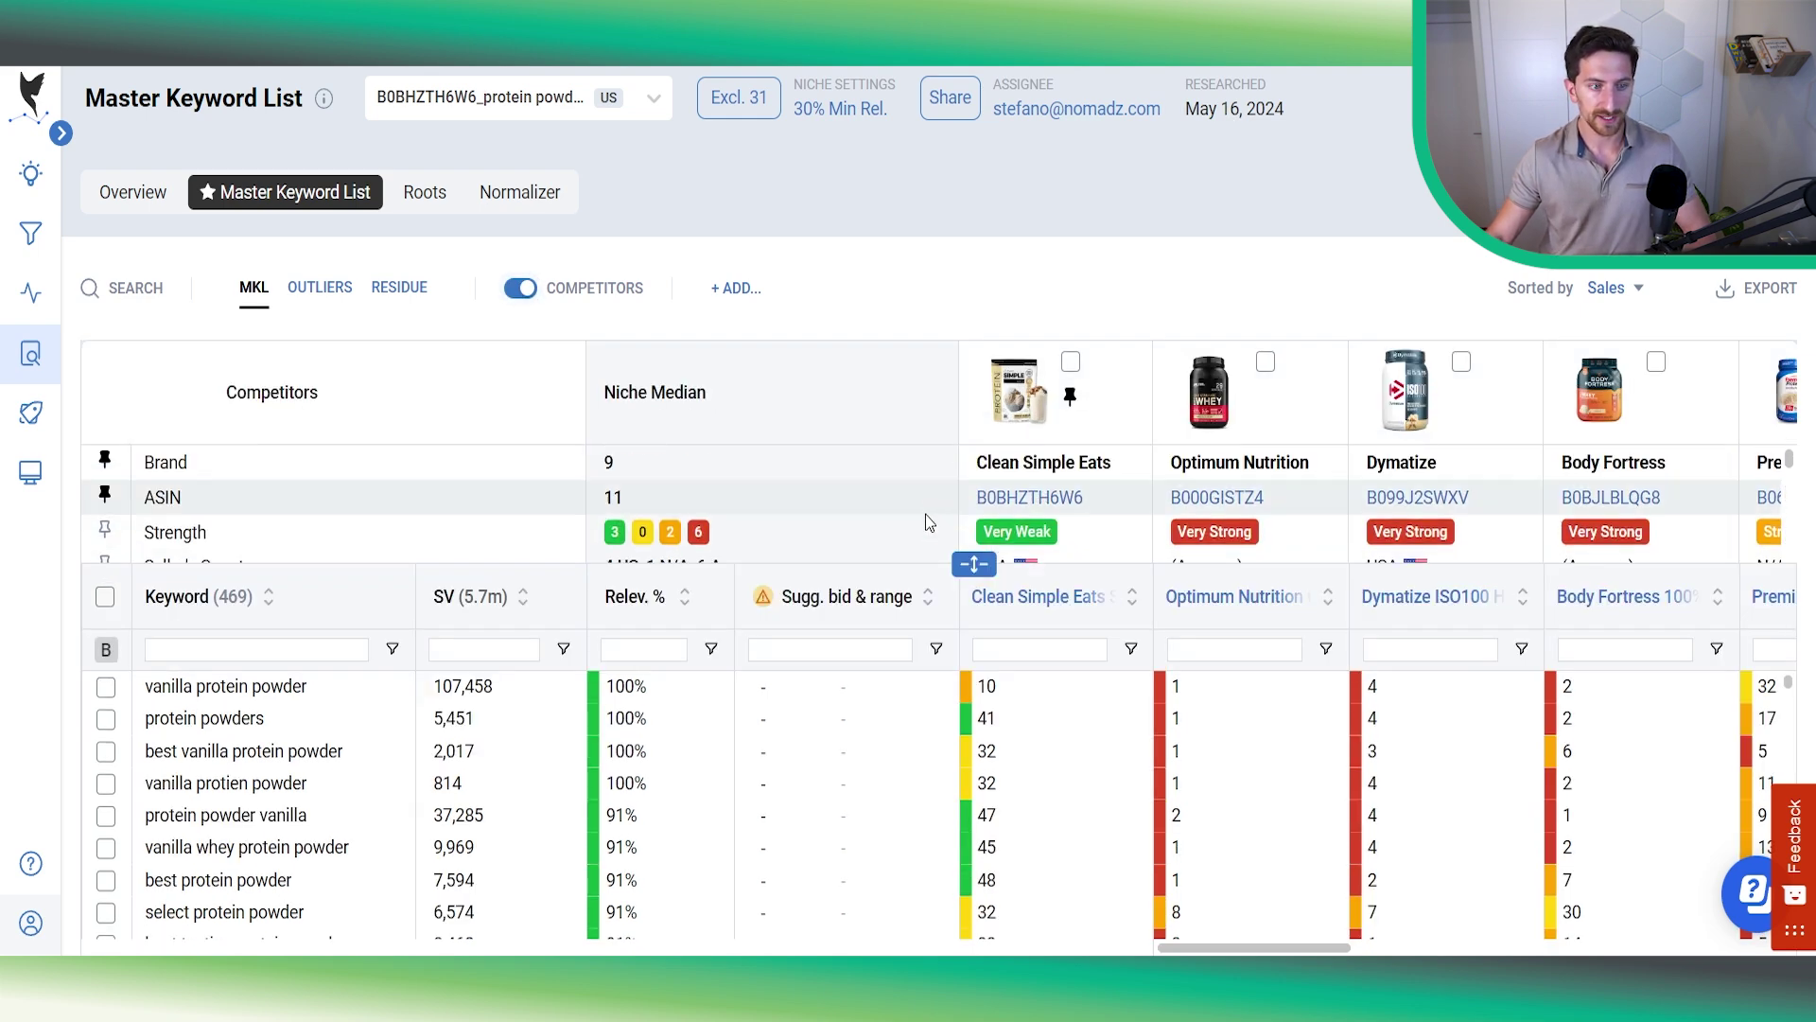
{"action": "scroll", "coordinate": [333, 526], "scroll_direction": "down", "scroll_amount": 10}
{"action": "left_click", "coordinate": [105, 521]}
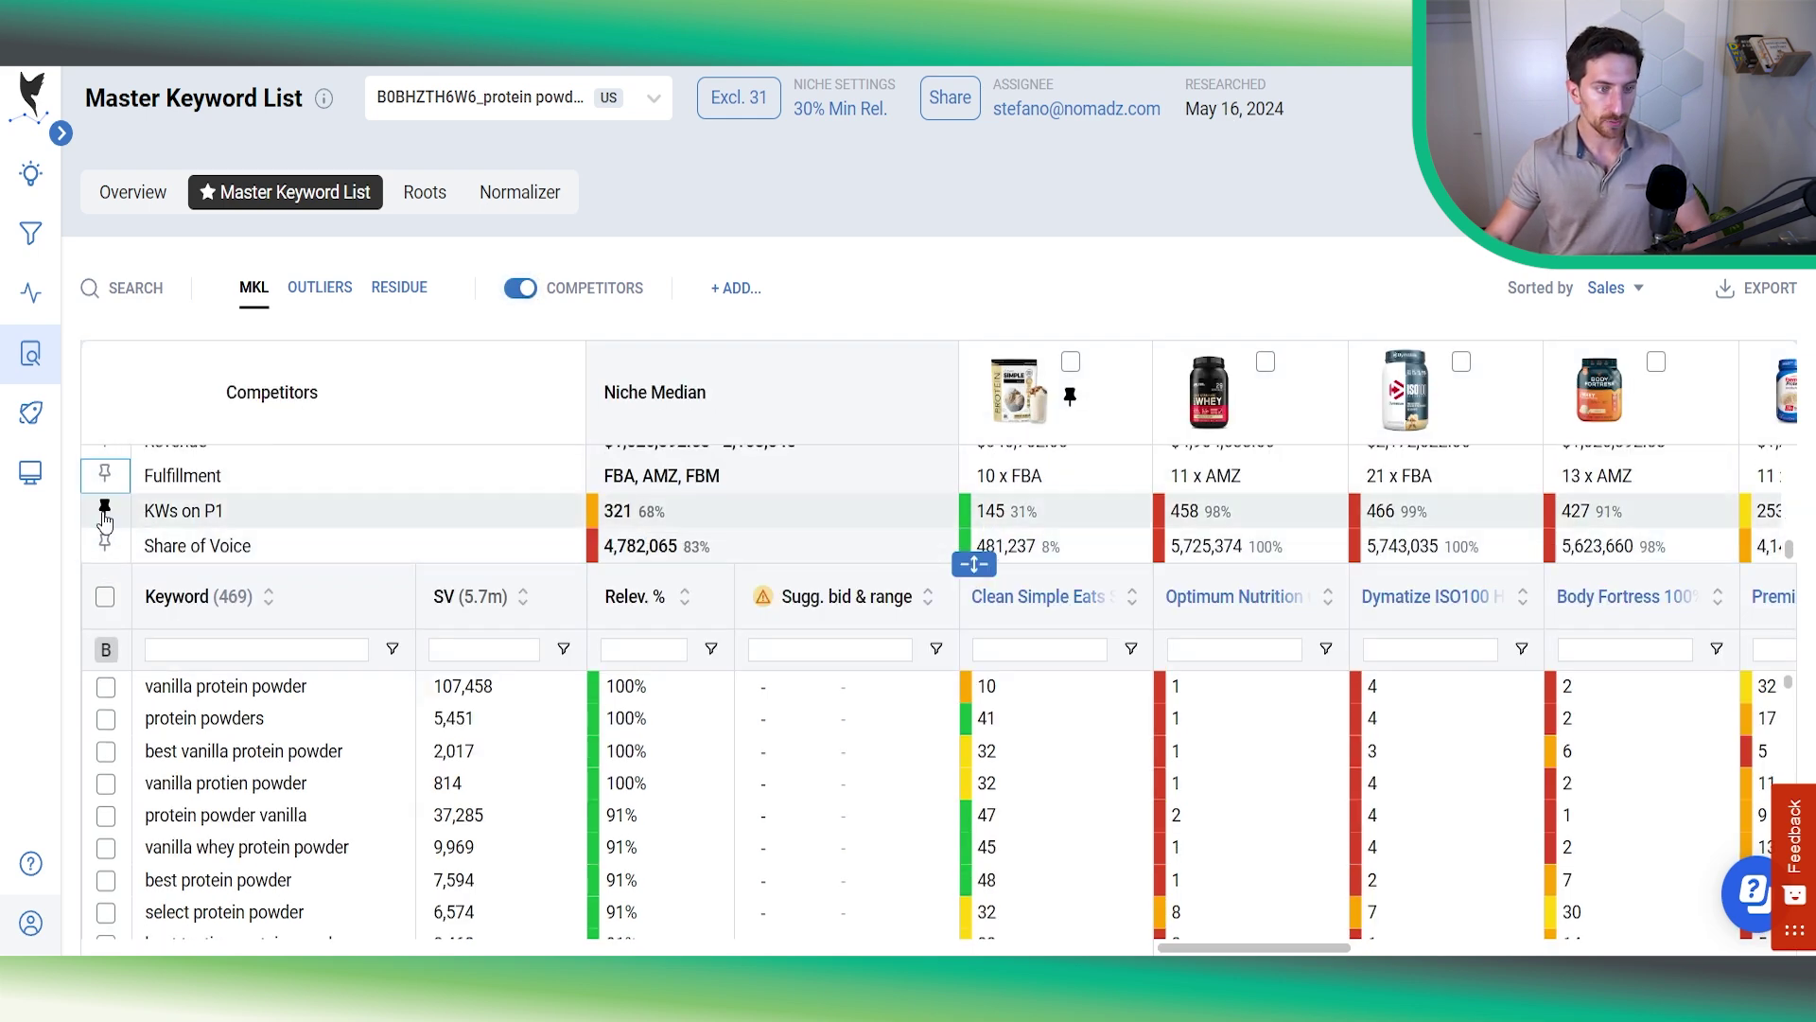
{"action": "scroll", "coordinate": [225, 502], "scroll_direction": "up", "scroll_amount": 5}
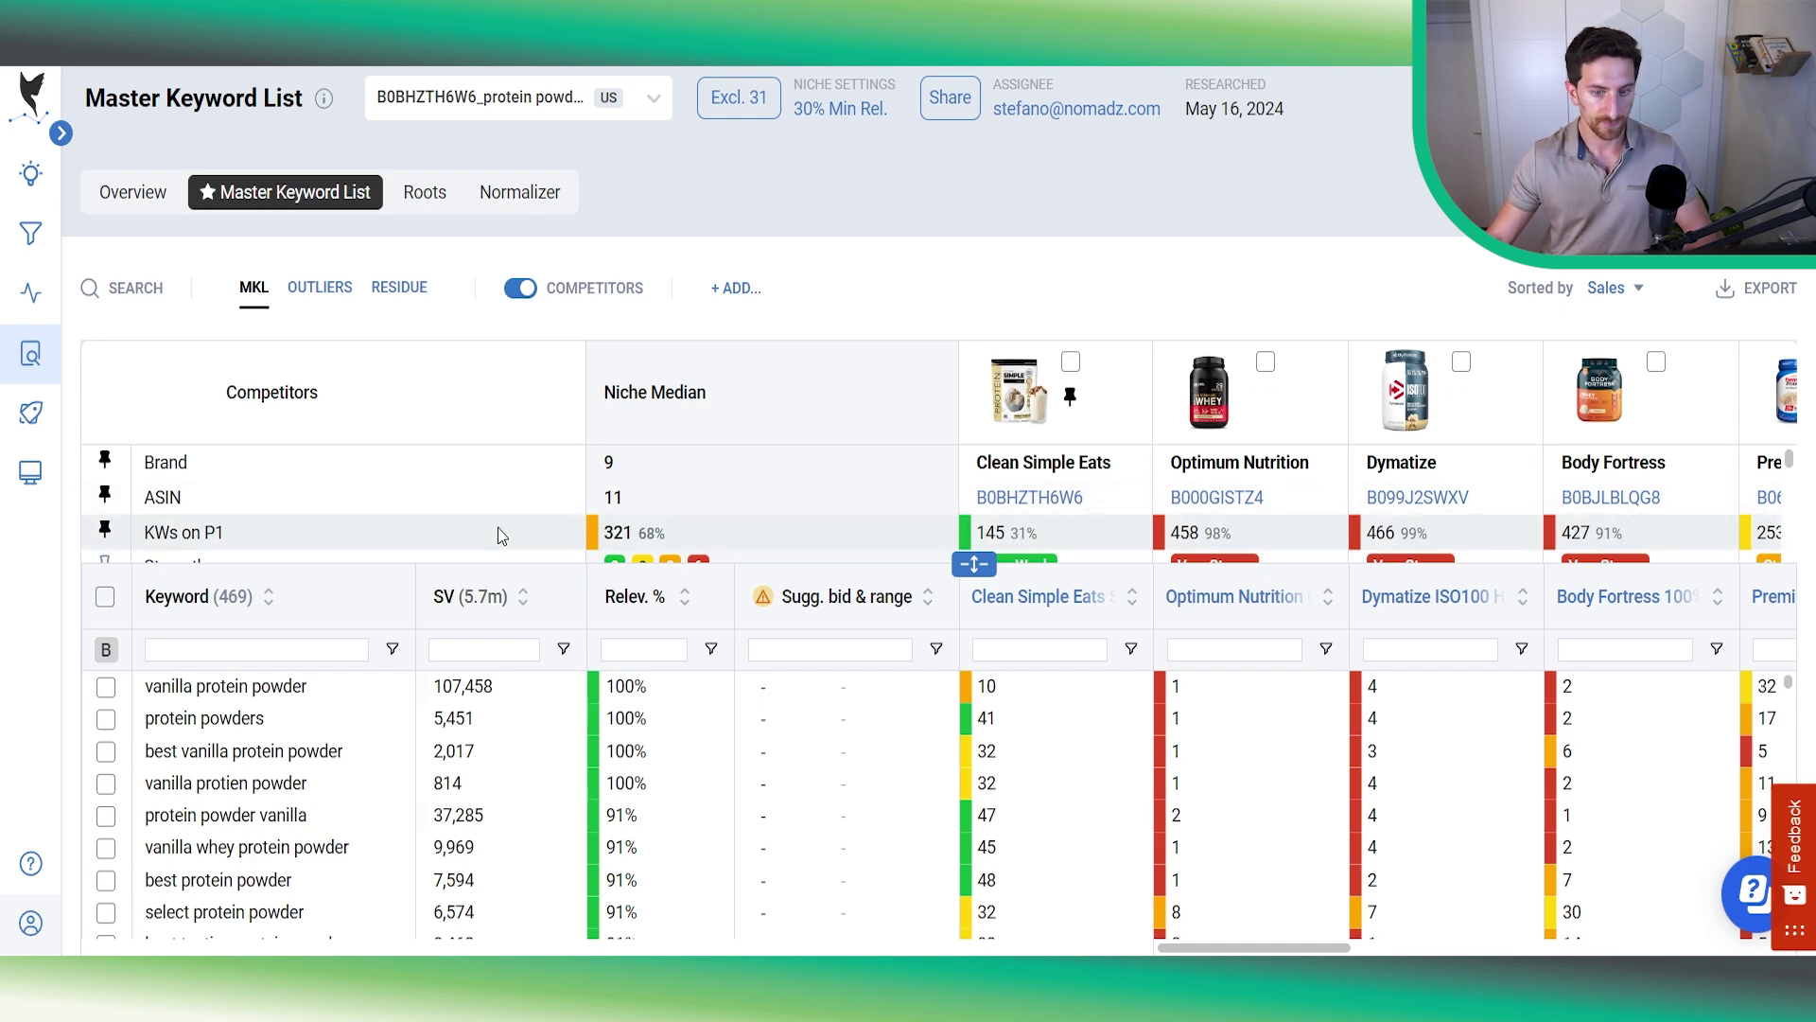
{"action": "left_click_drag", "start_coordinate": [973, 564], "coordinate": [969, 355]}
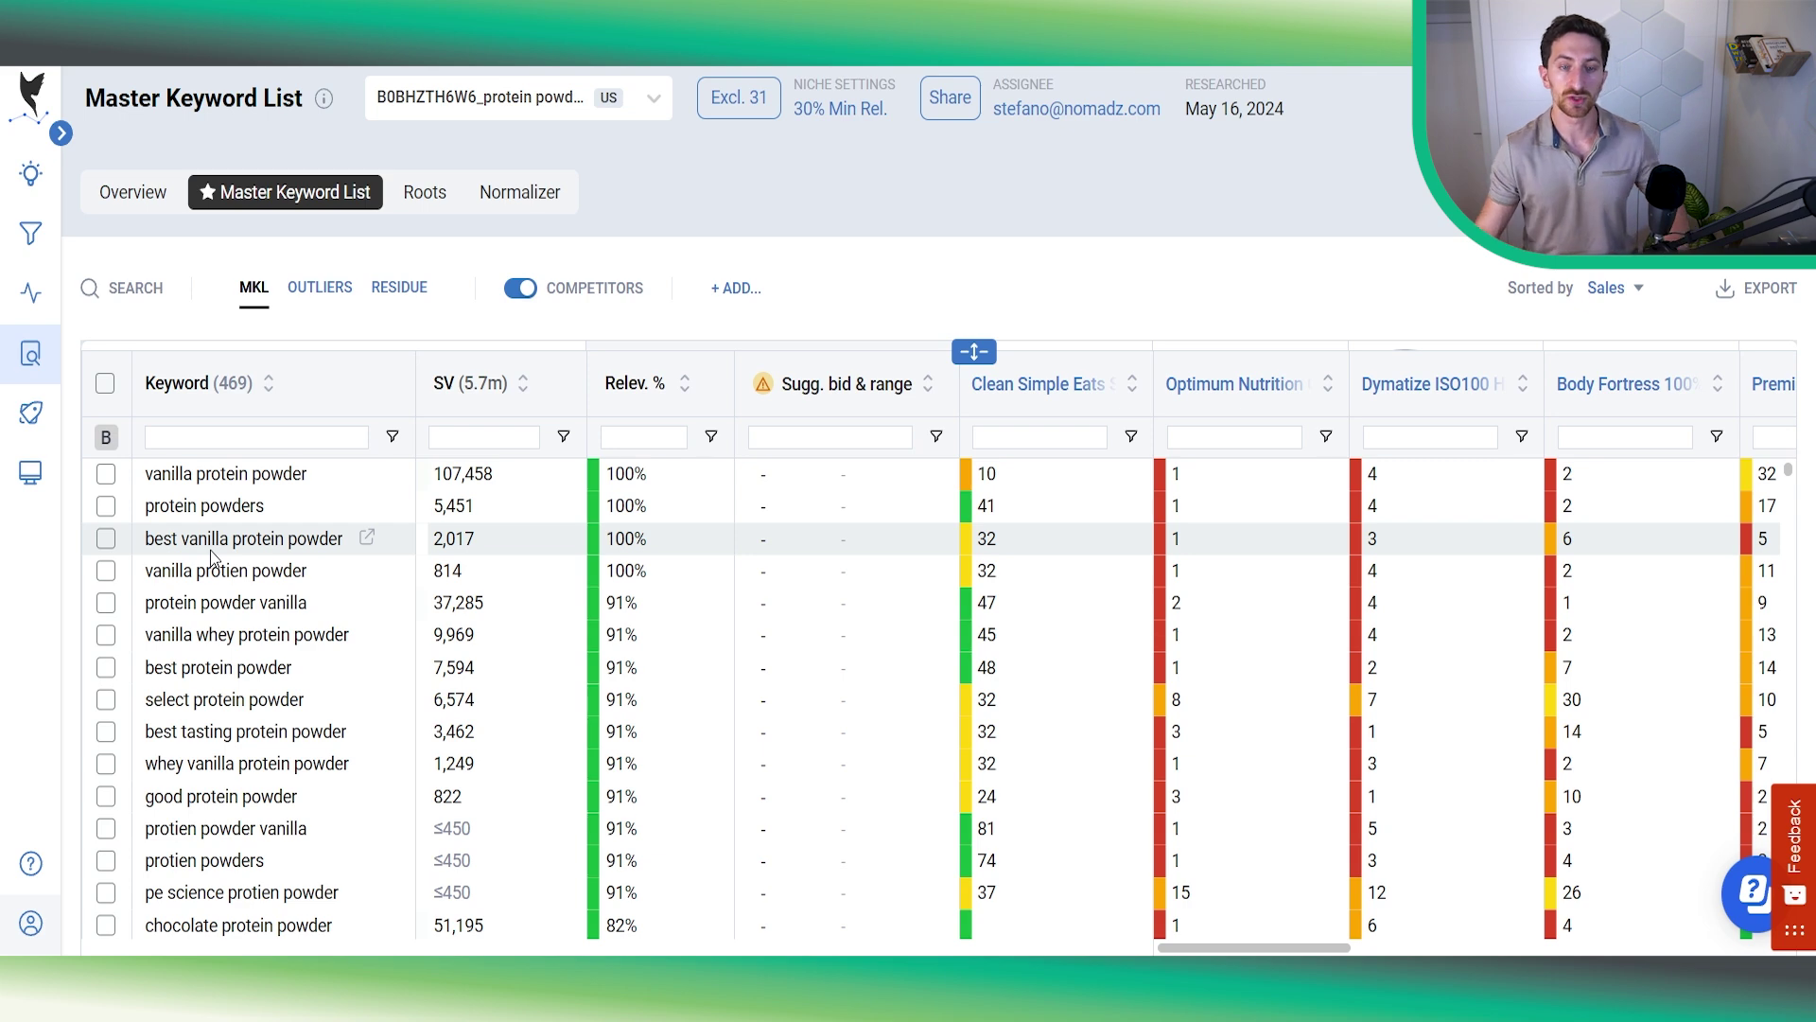
{"action": "left_click_drag", "start_coordinate": [976, 351], "coordinate": [1037, 359]}
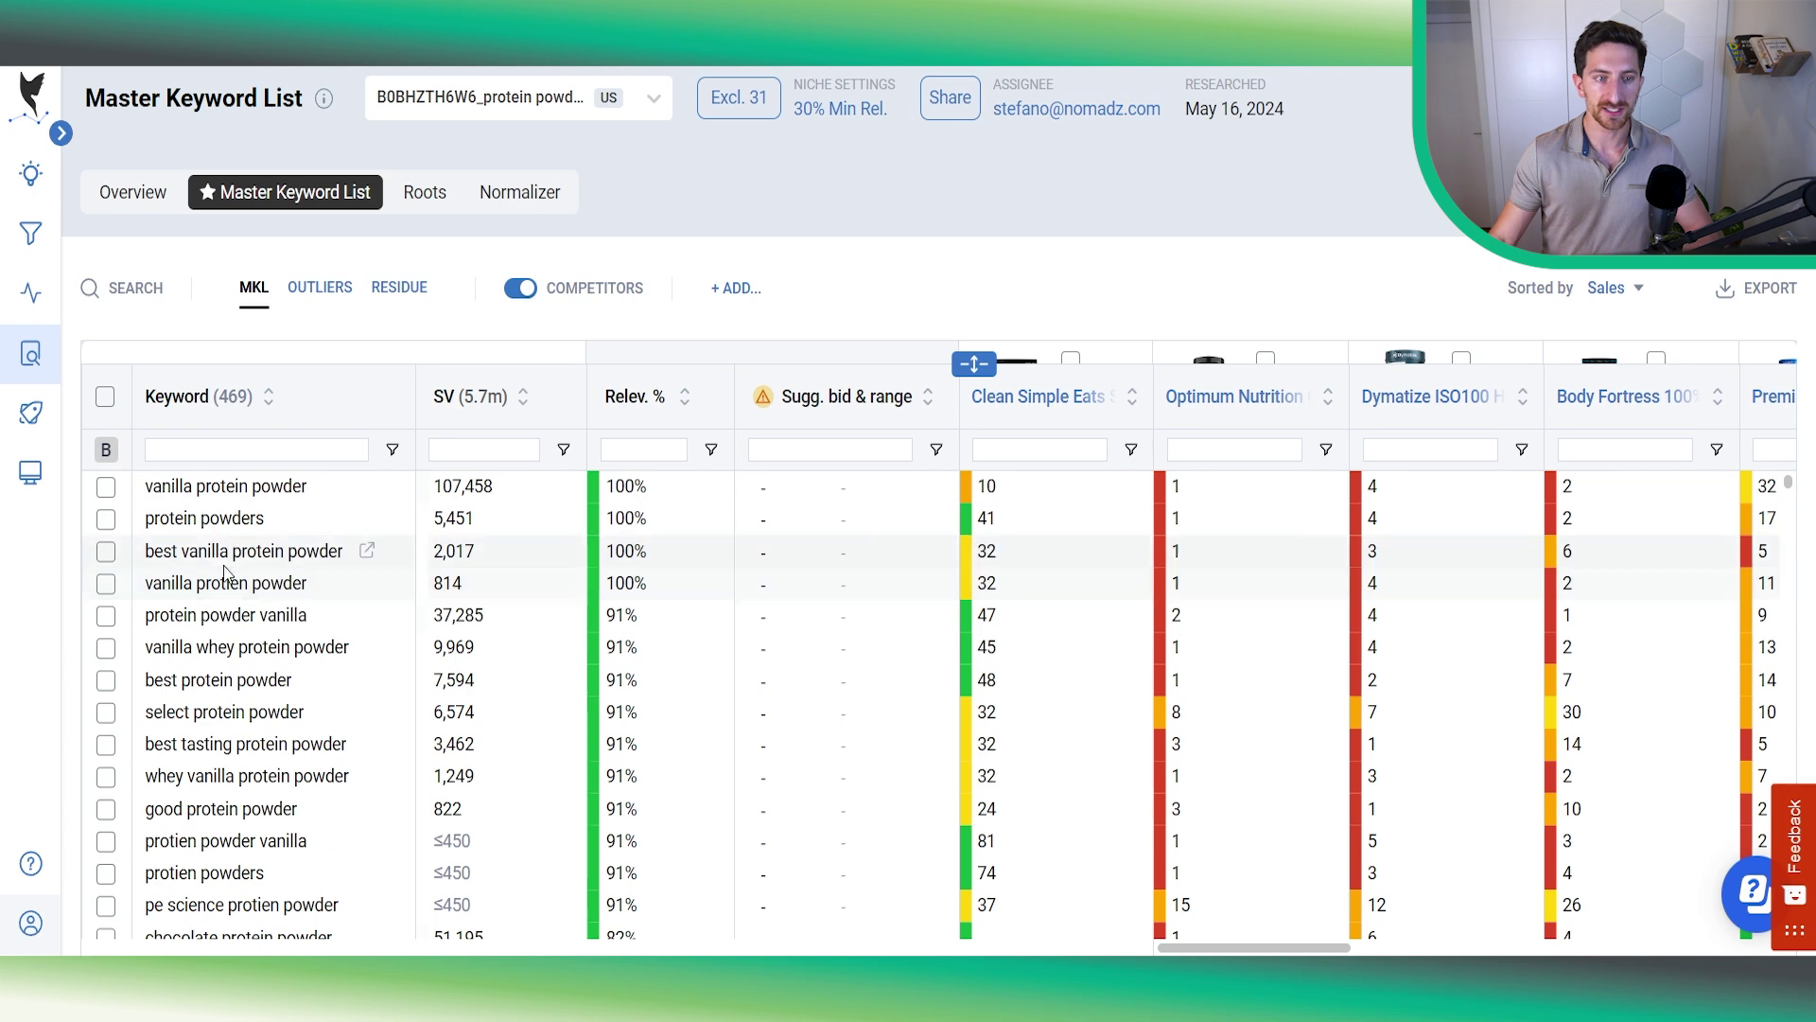
Step: Switch to the outlier keywords and return to the MKL
{"action": "mouse_move", "coordinate": [450, 171]}
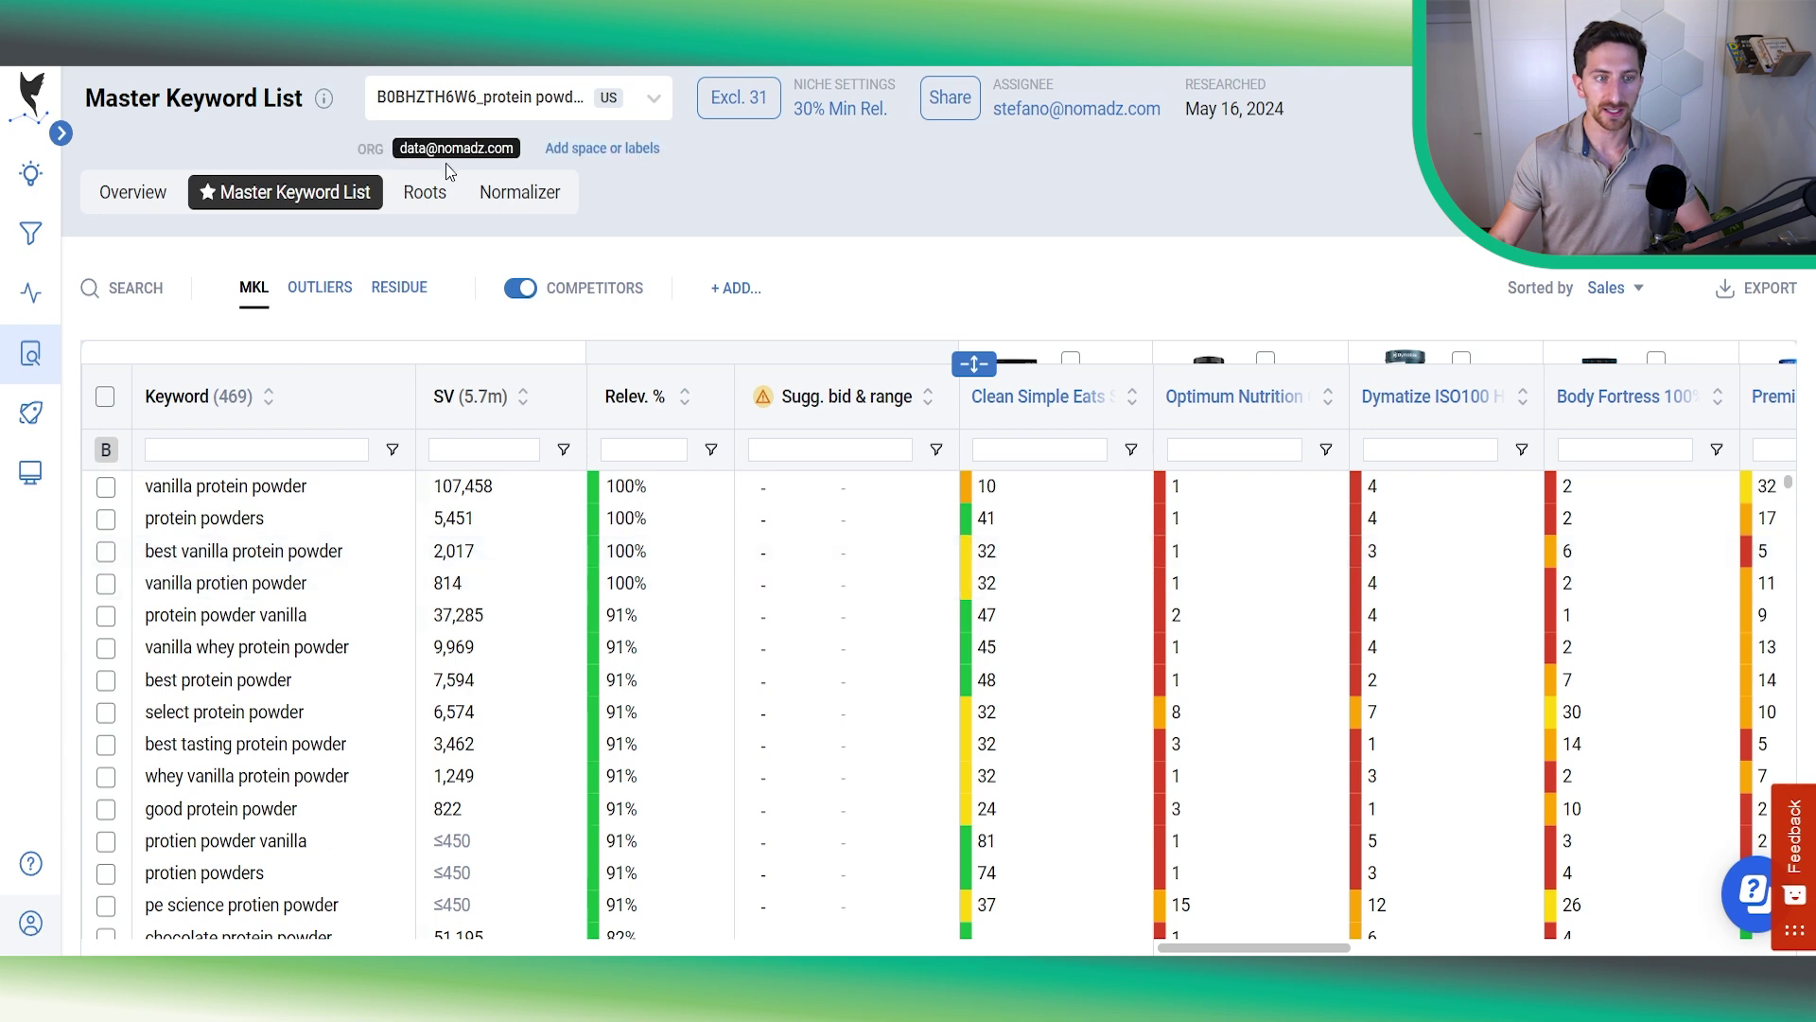
{"action": "left_click", "coordinate": [331, 301]}
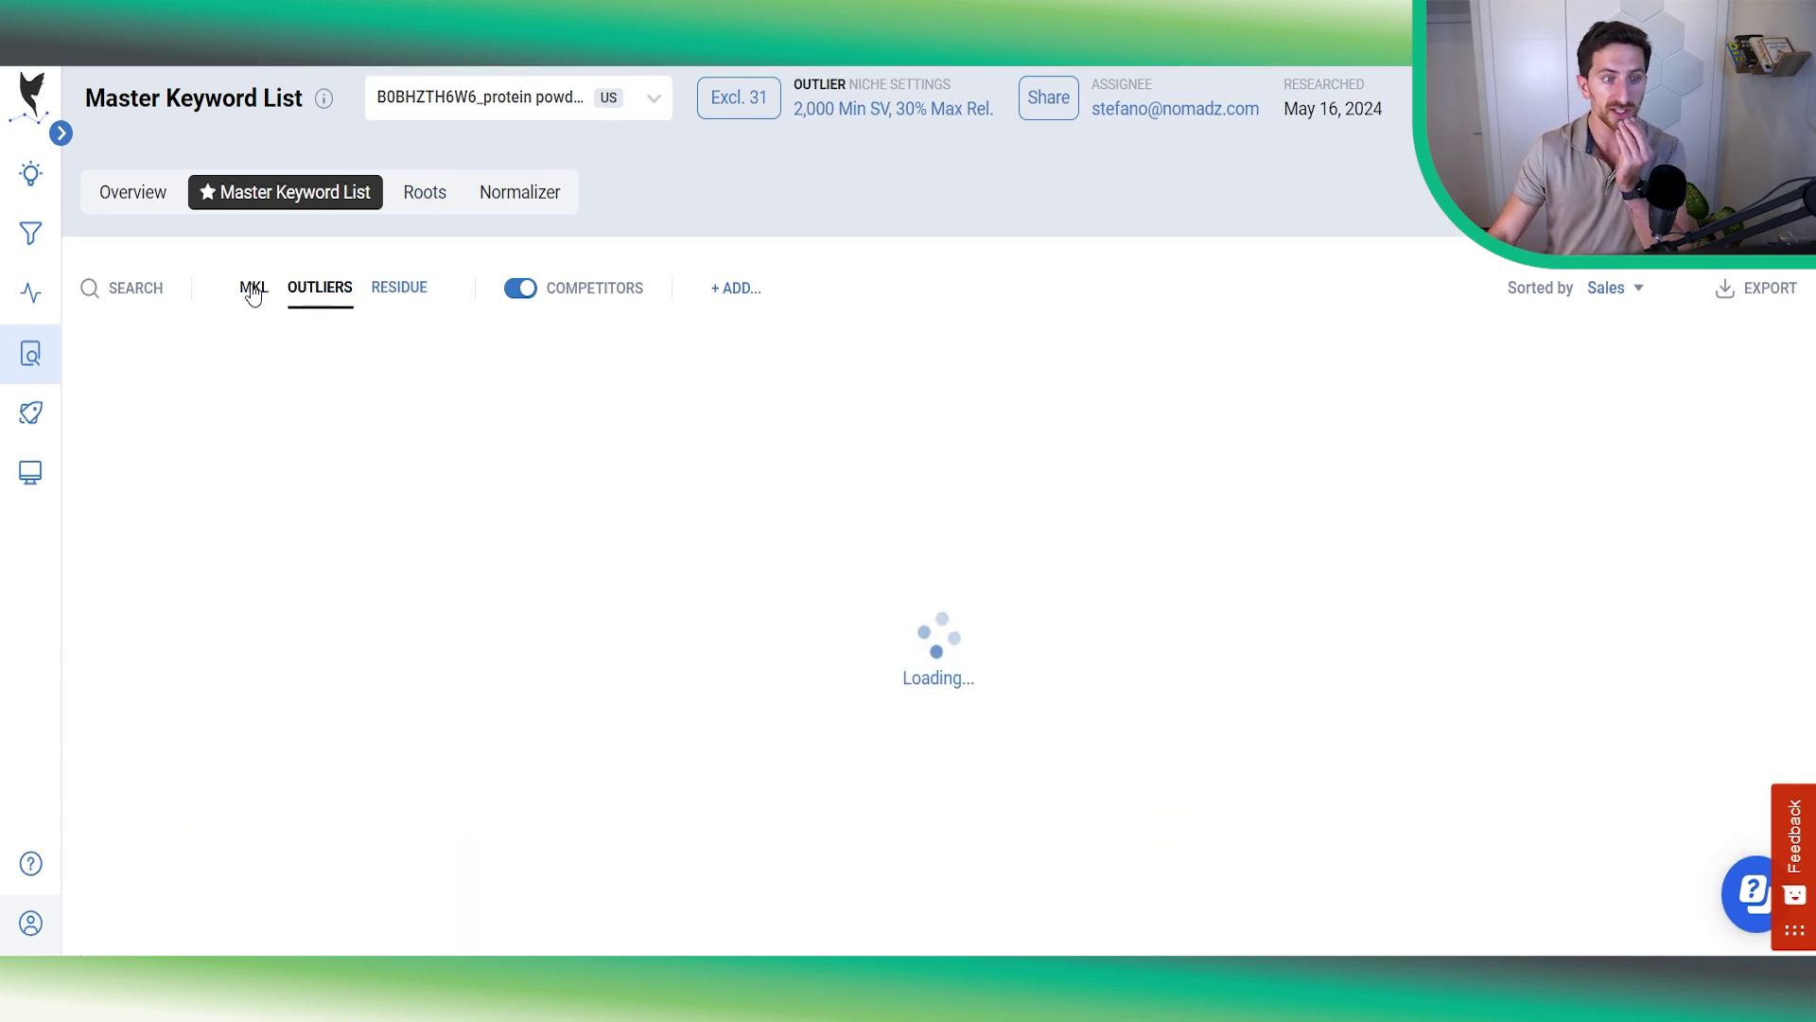
{"action": "left_click", "coordinate": [251, 295]}
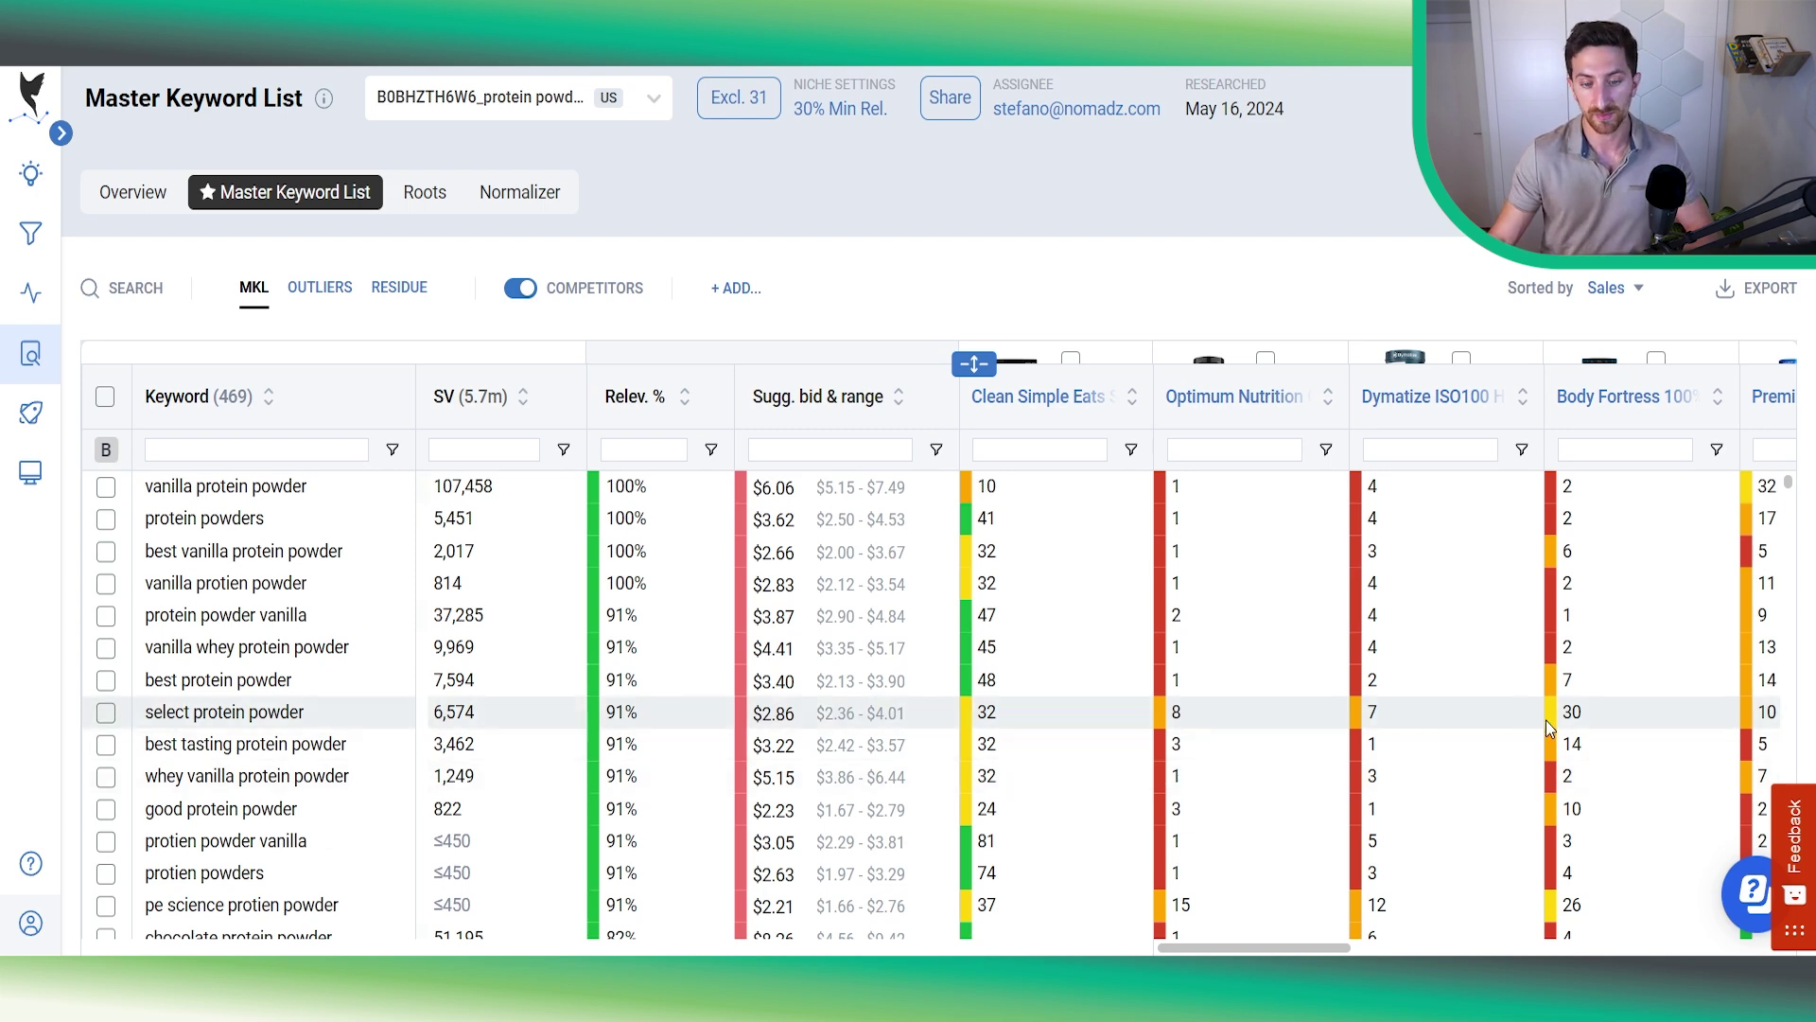
Step: Highlight Clean Simple Eats' ranks from "protein powder vanilla" through "best protein powder" and compare them with the keywords' relevancy
{"action": "left_click", "coordinate": [984, 681]}
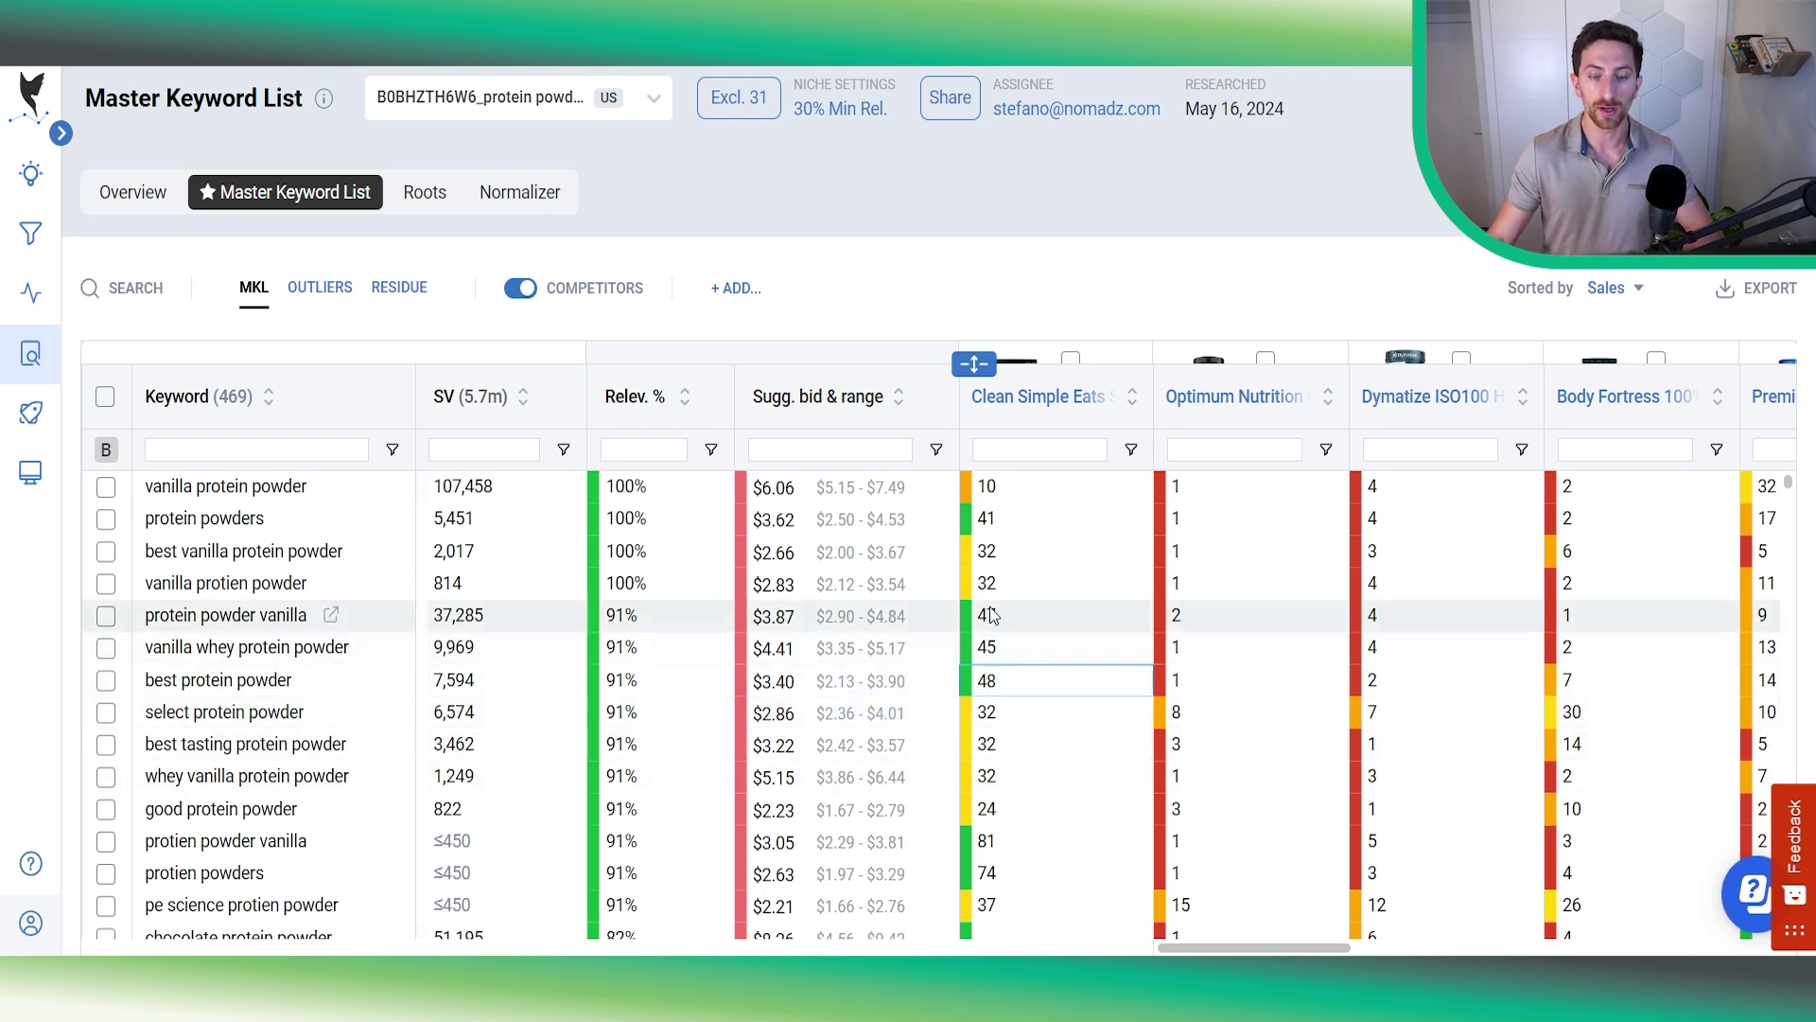
{"action": "left_click", "coordinate": [991, 615], "text": "shift"}
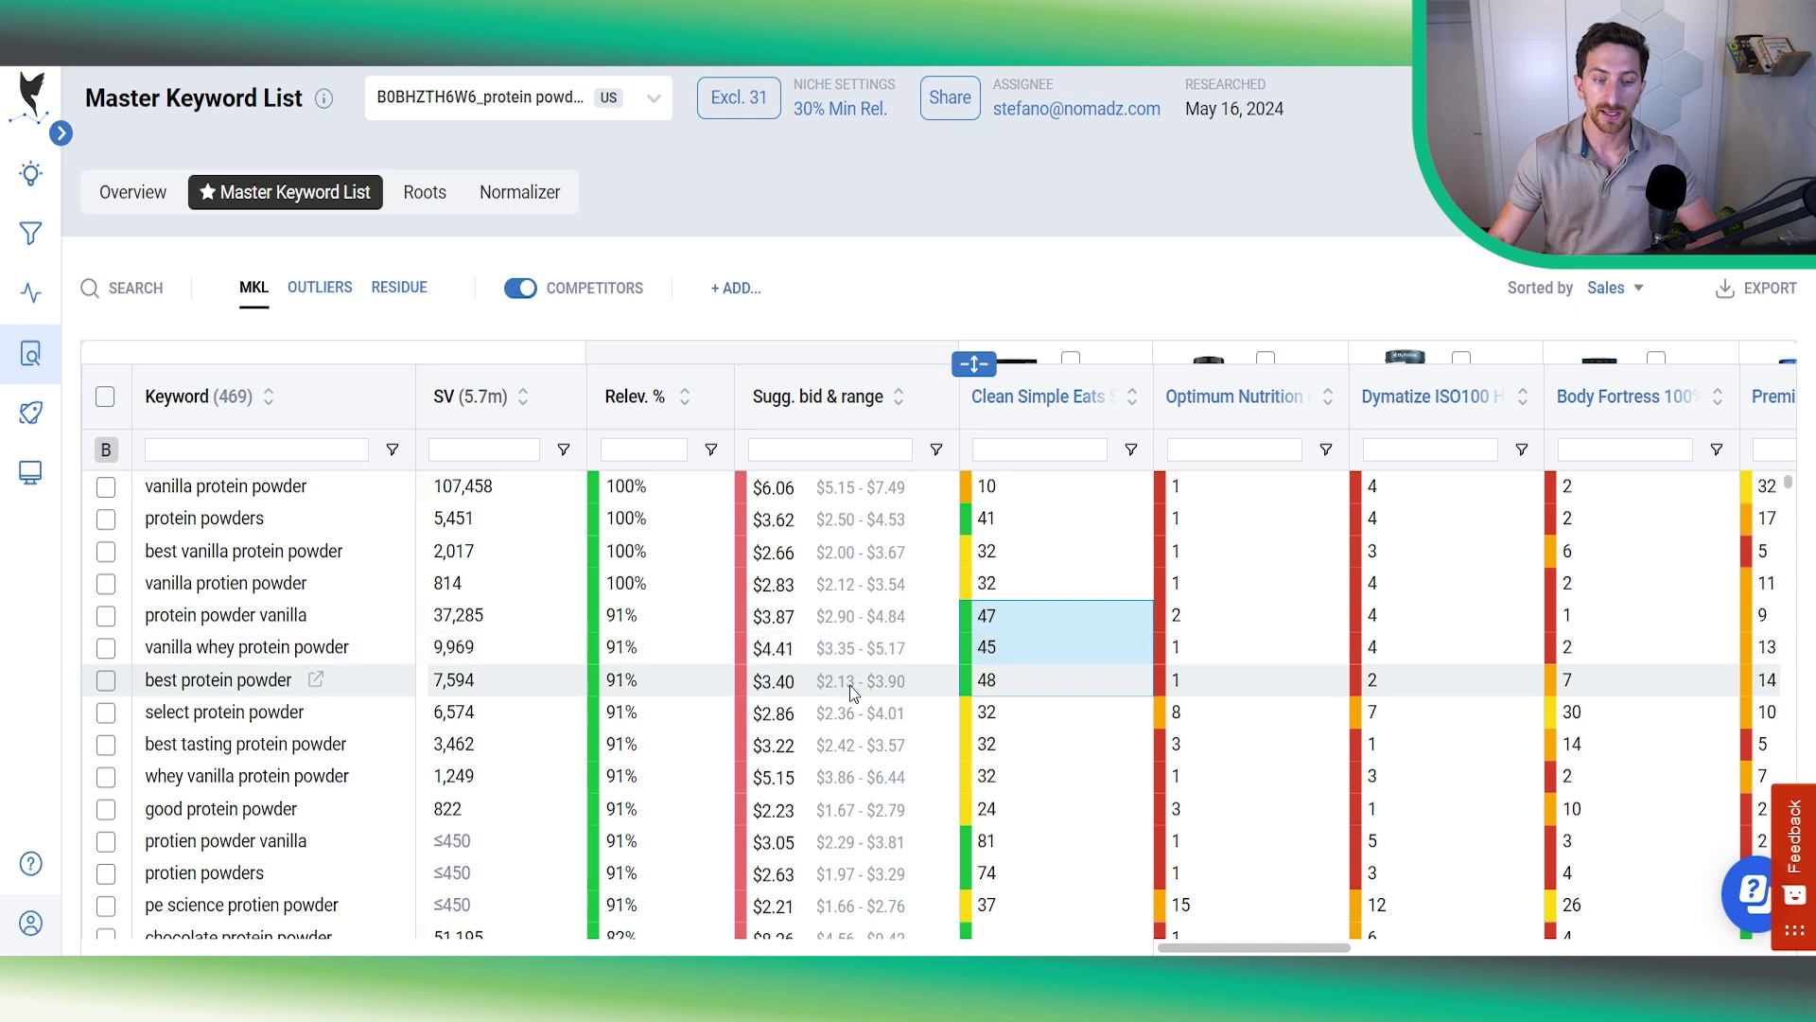
{"action": "left_click", "coordinate": [620, 688]}
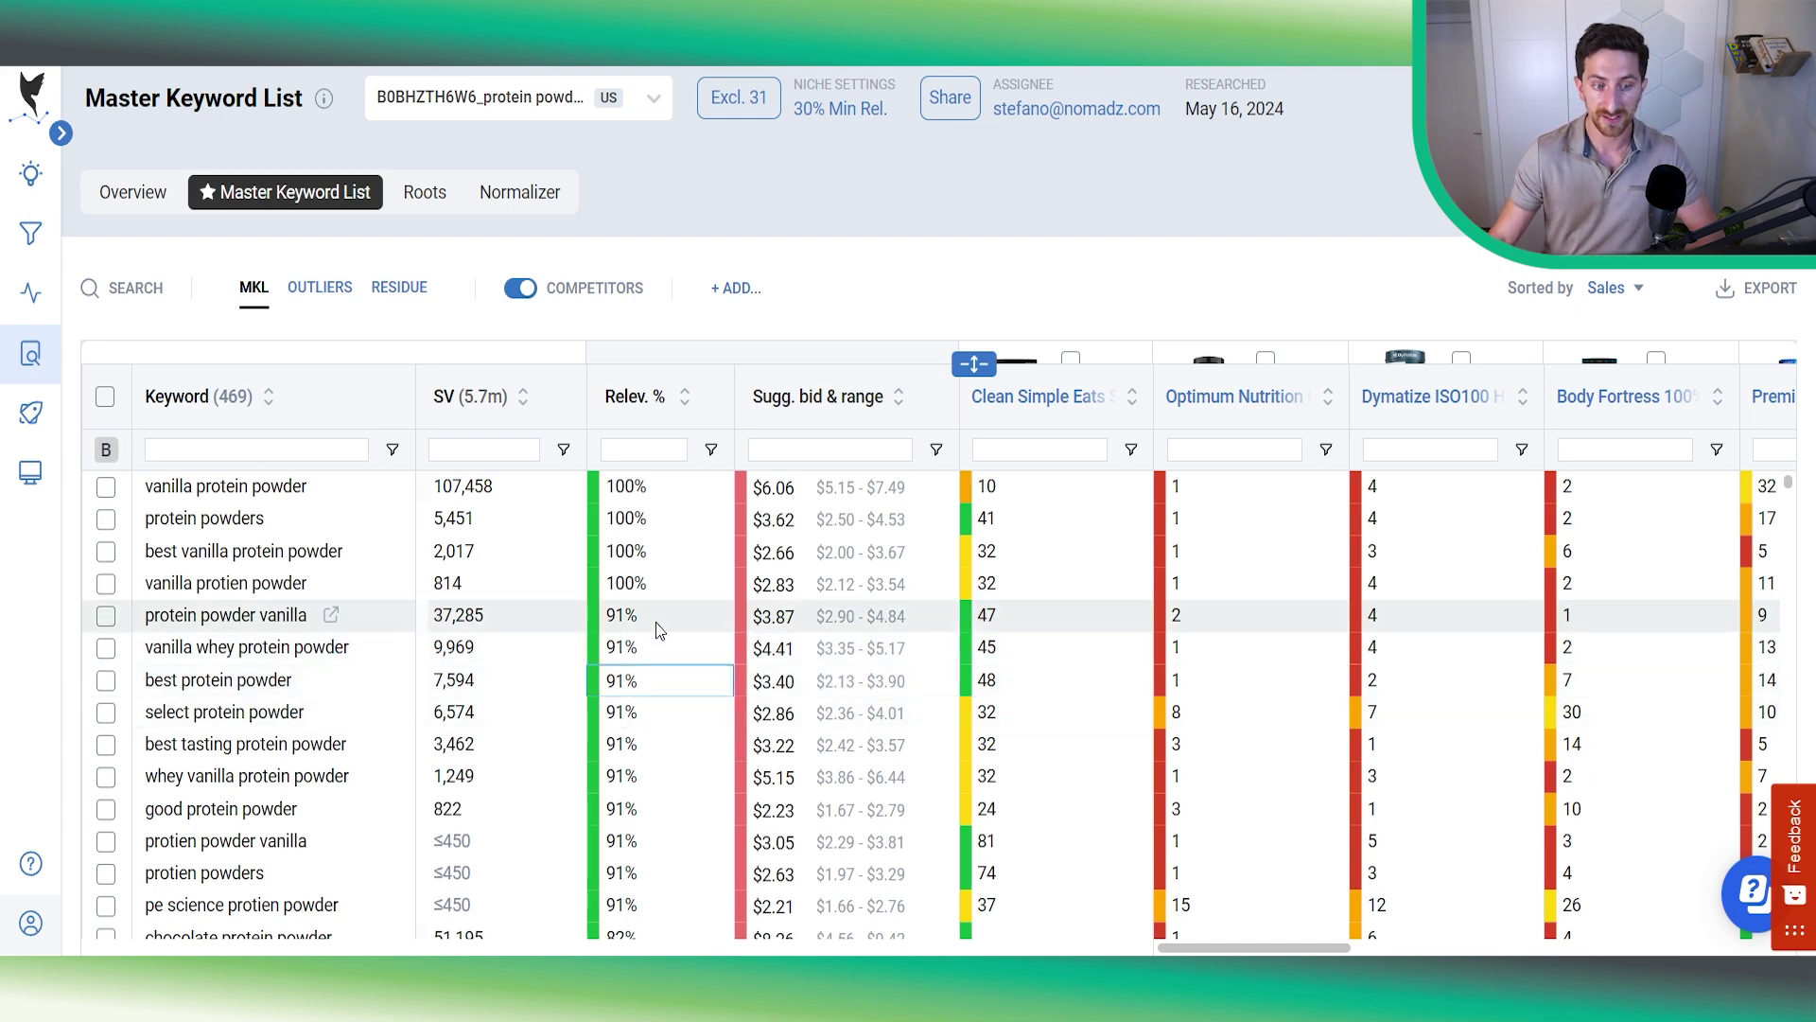
{"action": "left_click", "coordinate": [1064, 617]}
{"action": "left_click", "coordinate": [1058, 690], "text": "shift"}
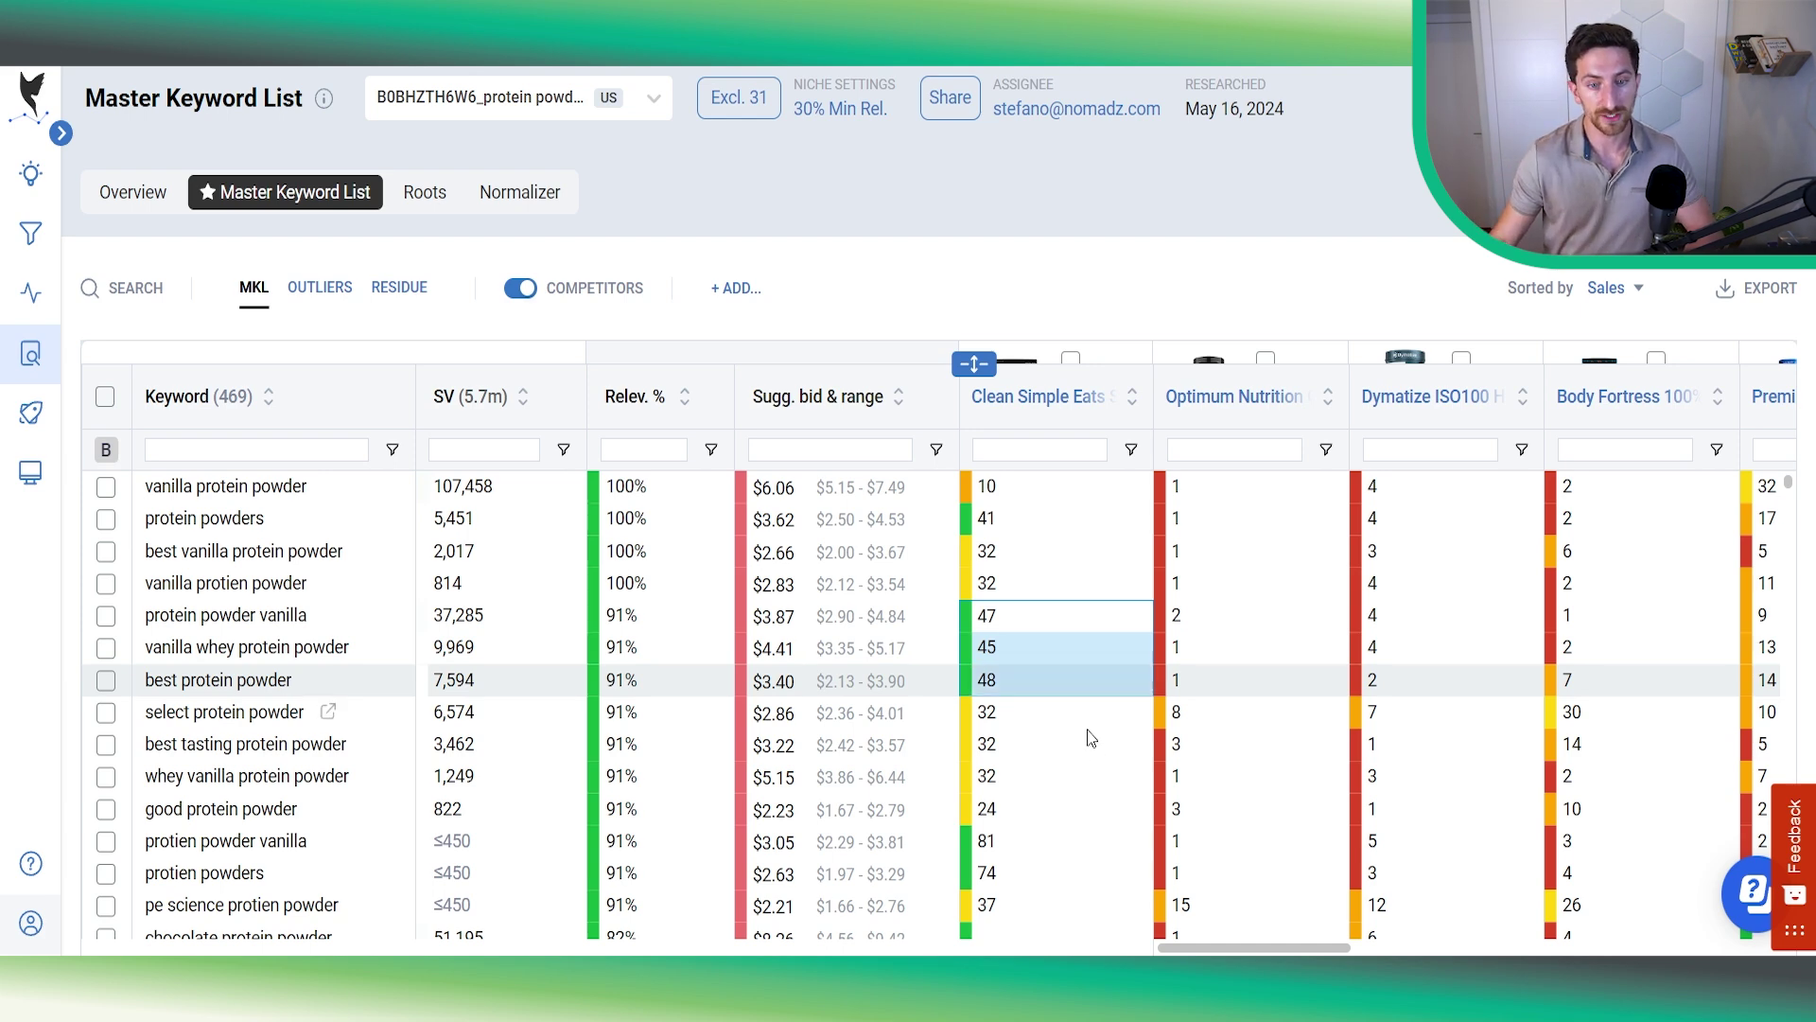
Step: Reveal the competitor brands above the list and compare Clean Simple Eats' ranks with search volume from "protein powder vanilla" through "best protein powder"
{"action": "left_click_drag", "start_coordinate": [974, 365], "coordinate": [974, 496]}
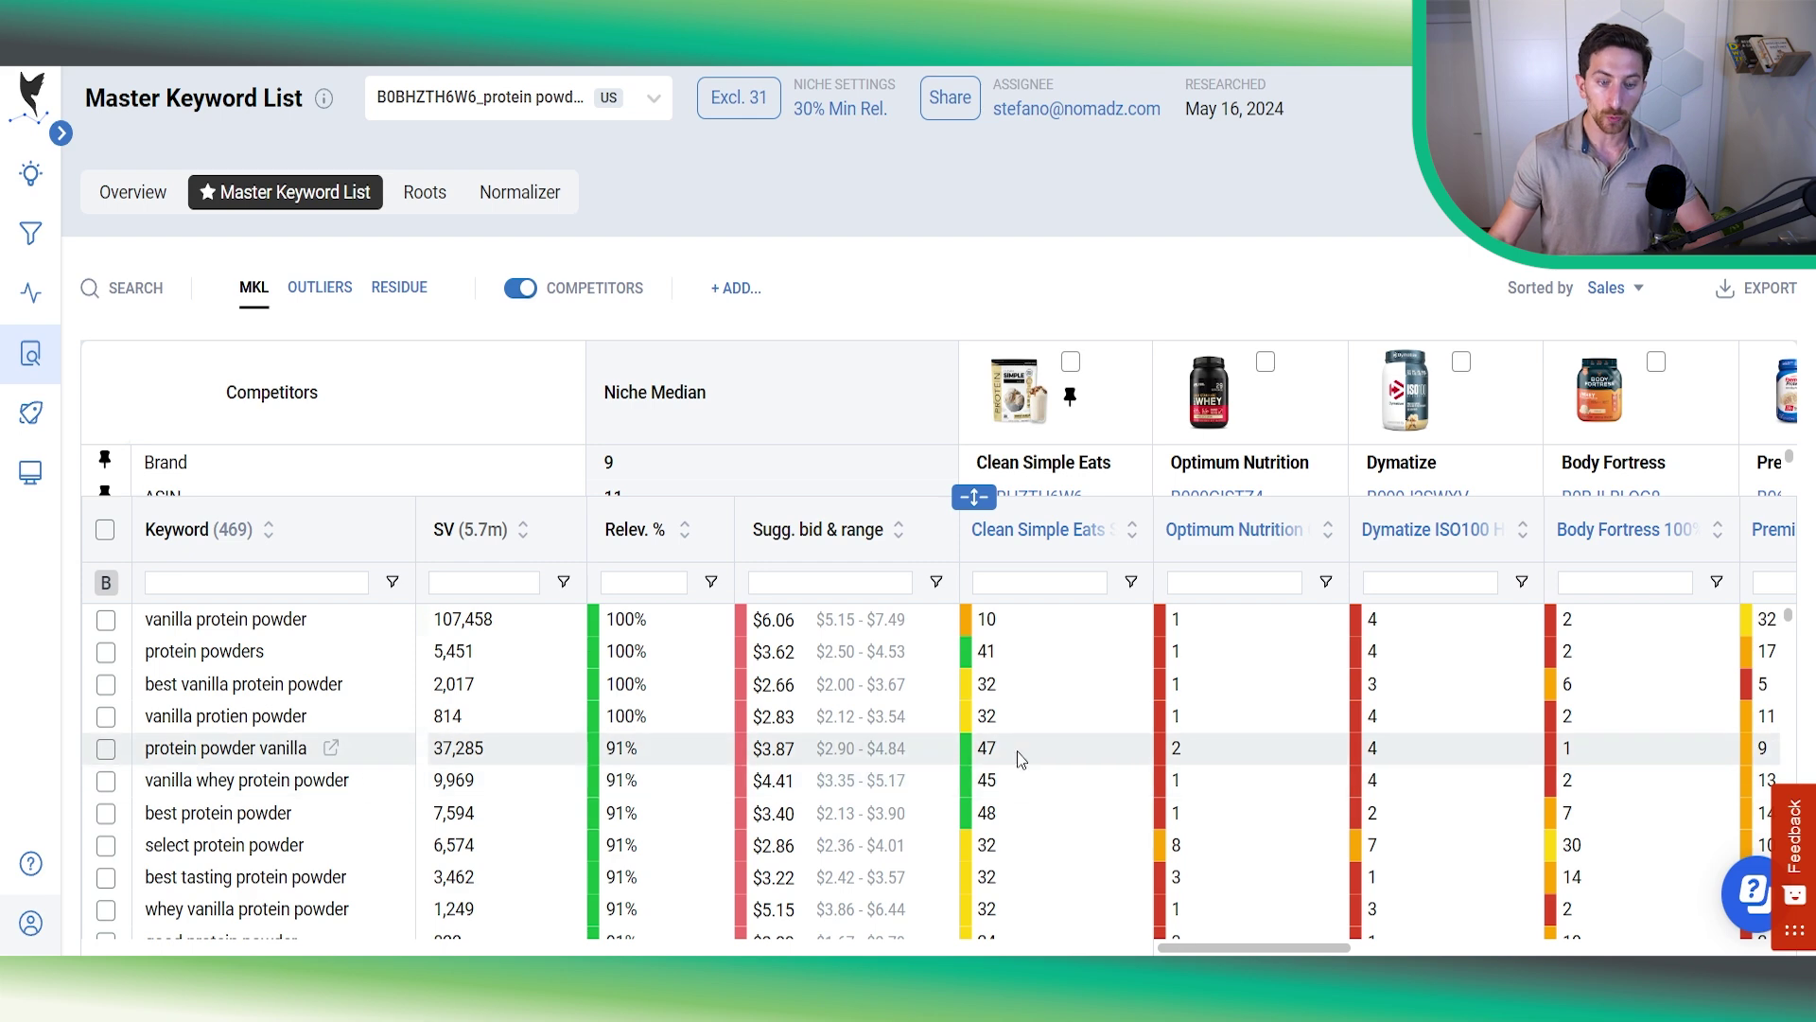
{"action": "left_click_drag", "start_coordinate": [1018, 751], "coordinate": [1014, 815]}
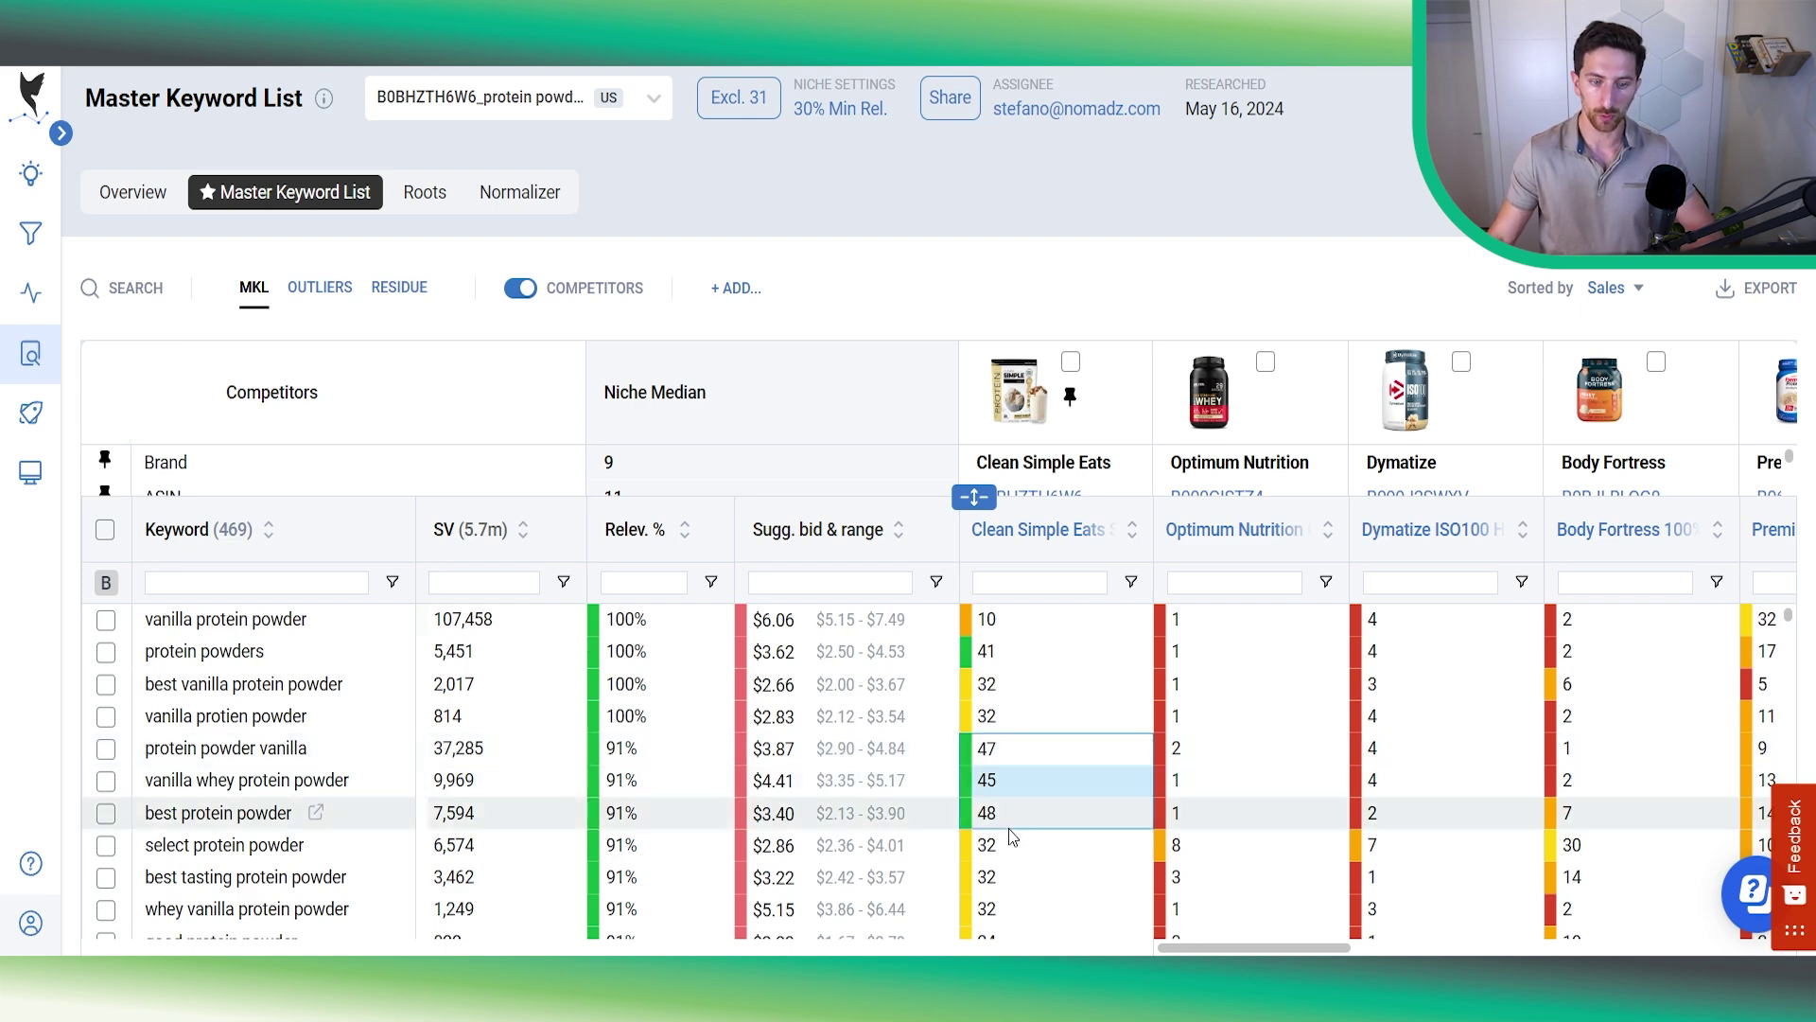
{"action": "left_click", "coordinate": [490, 752]}
{"action": "left_click", "coordinate": [1010, 752]}
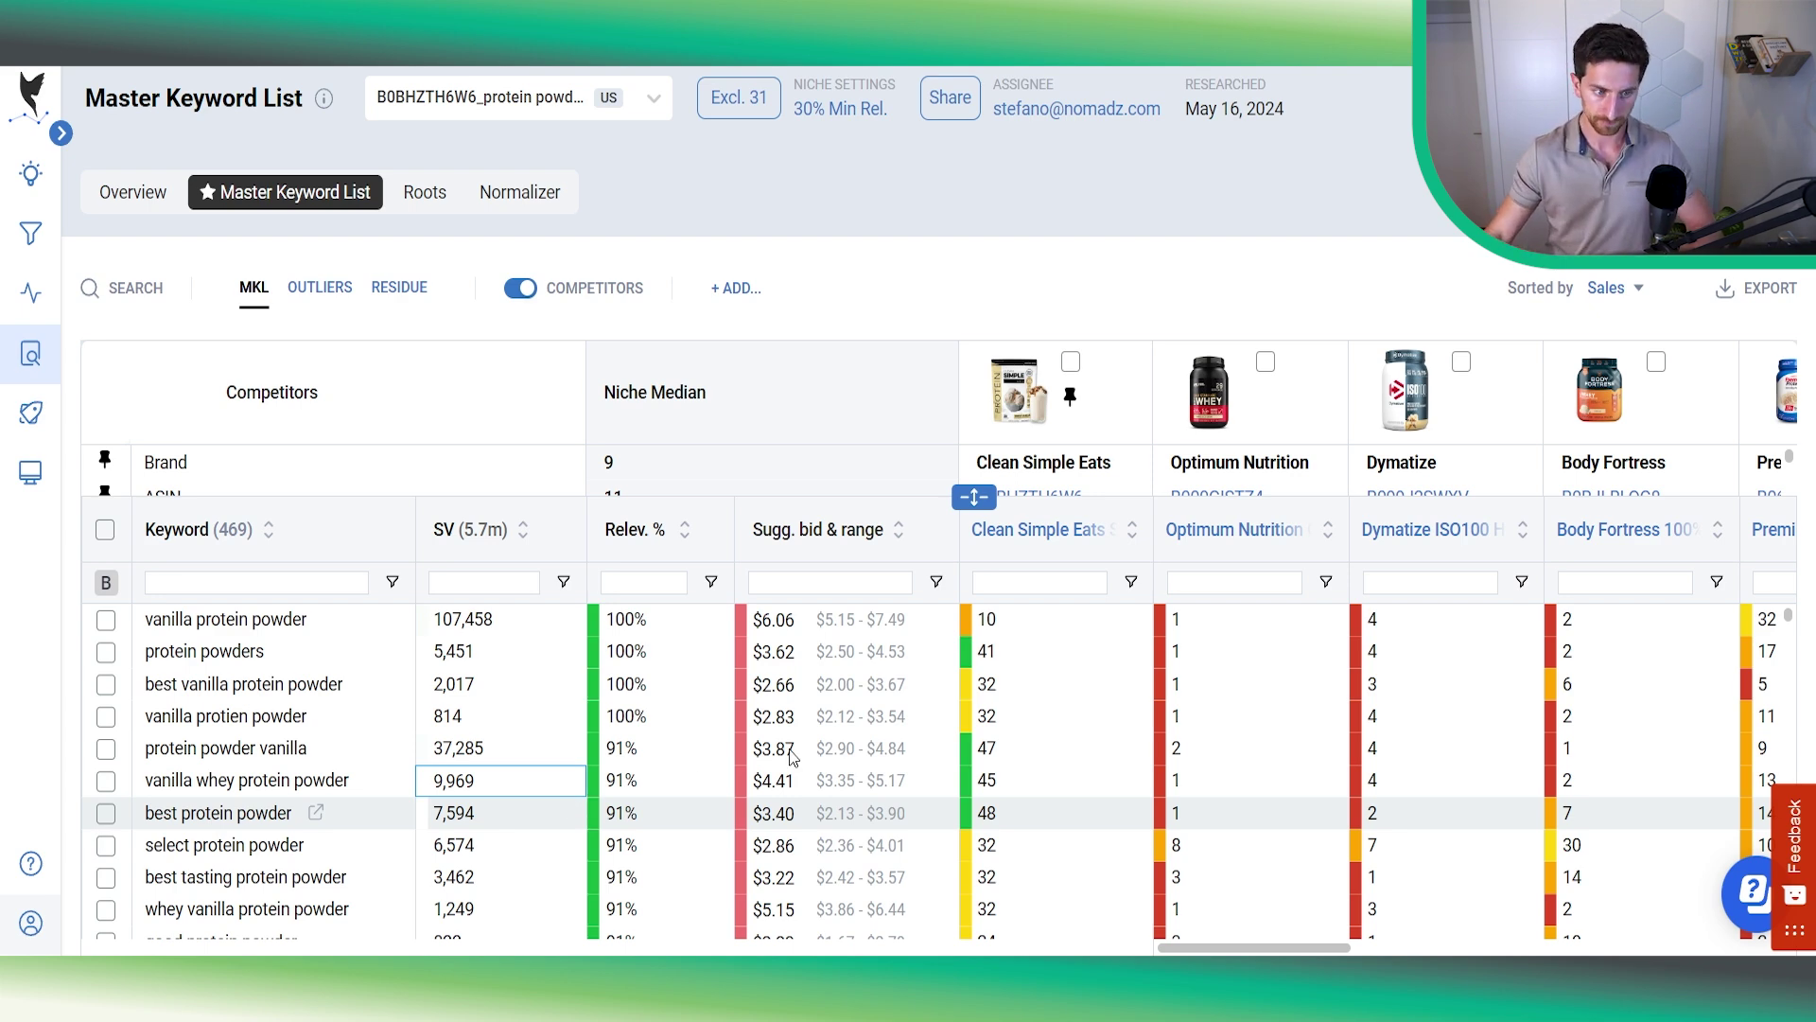
{"action": "scroll", "coordinate": [1026, 802], "scroll_direction": "down", "scroll_amount": 2}
{"action": "scroll", "coordinate": [1040, 757], "scroll_direction": "up", "scroll_amount": 2}
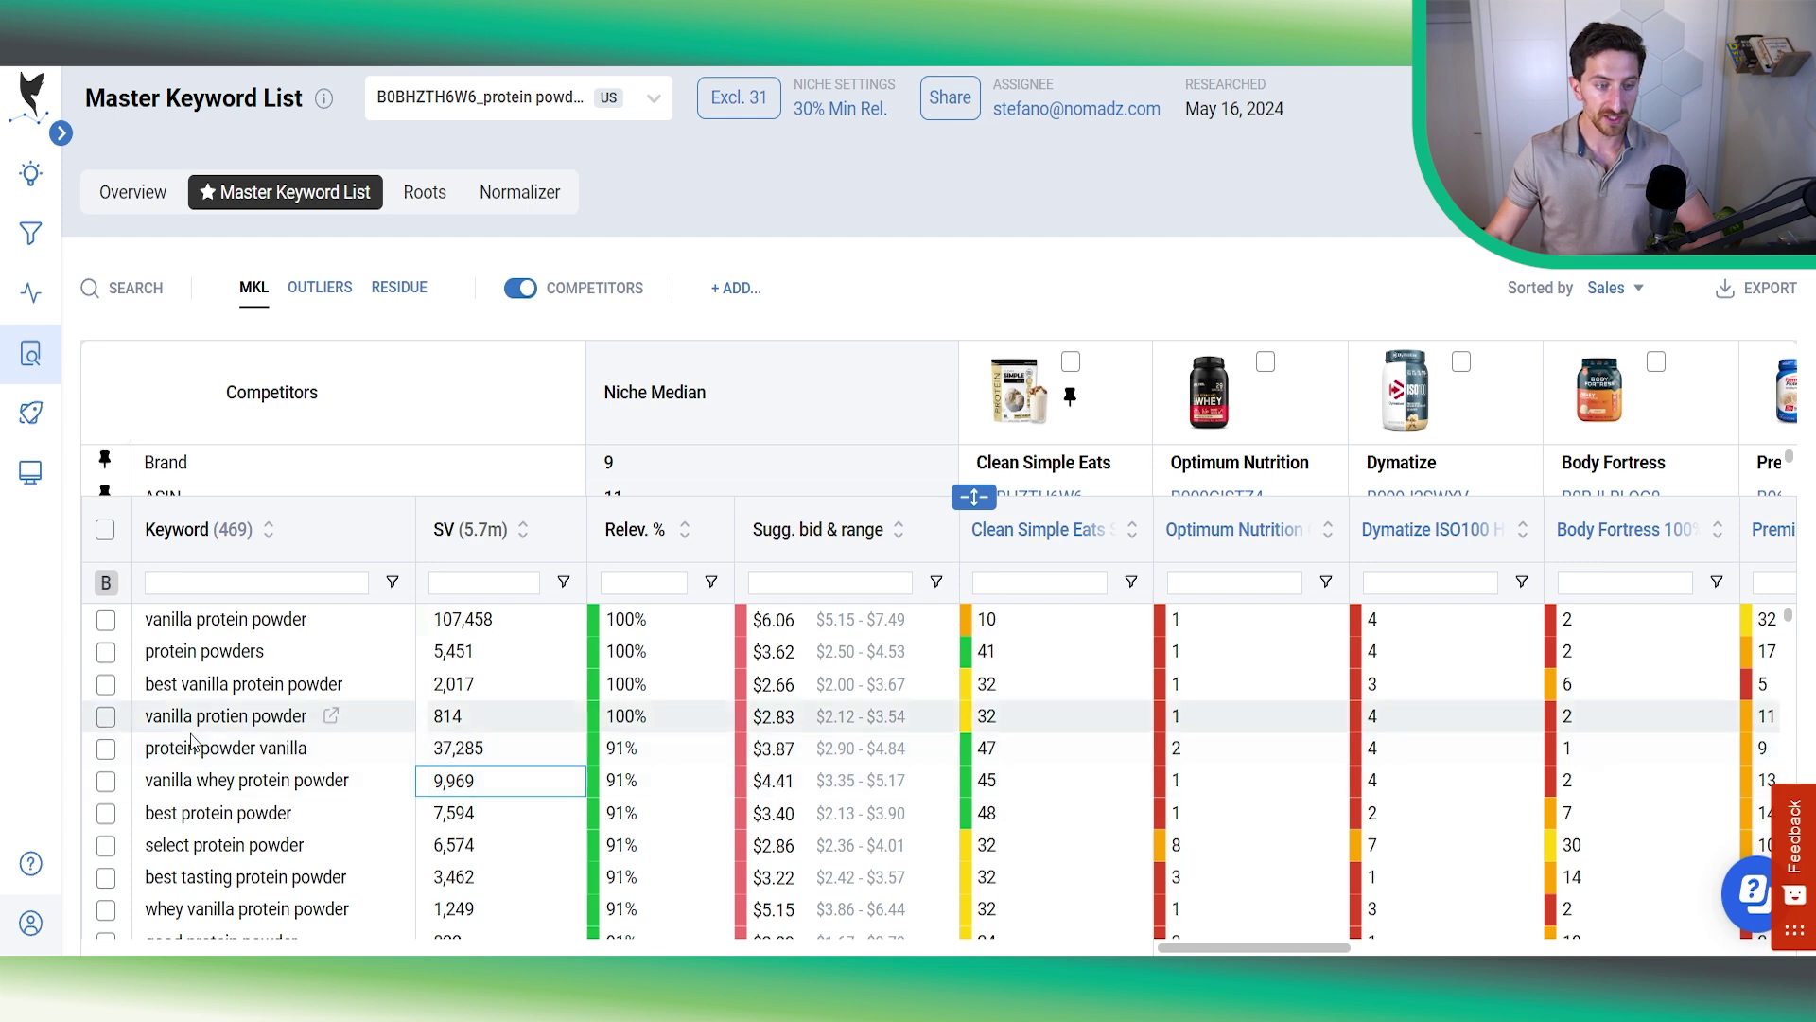
Step: Select the keywords "protein powder vanilla", "vanilla whey protein powder", "best protein powder" and "protein powders"
{"action": "left_click", "coordinate": [106, 748]}
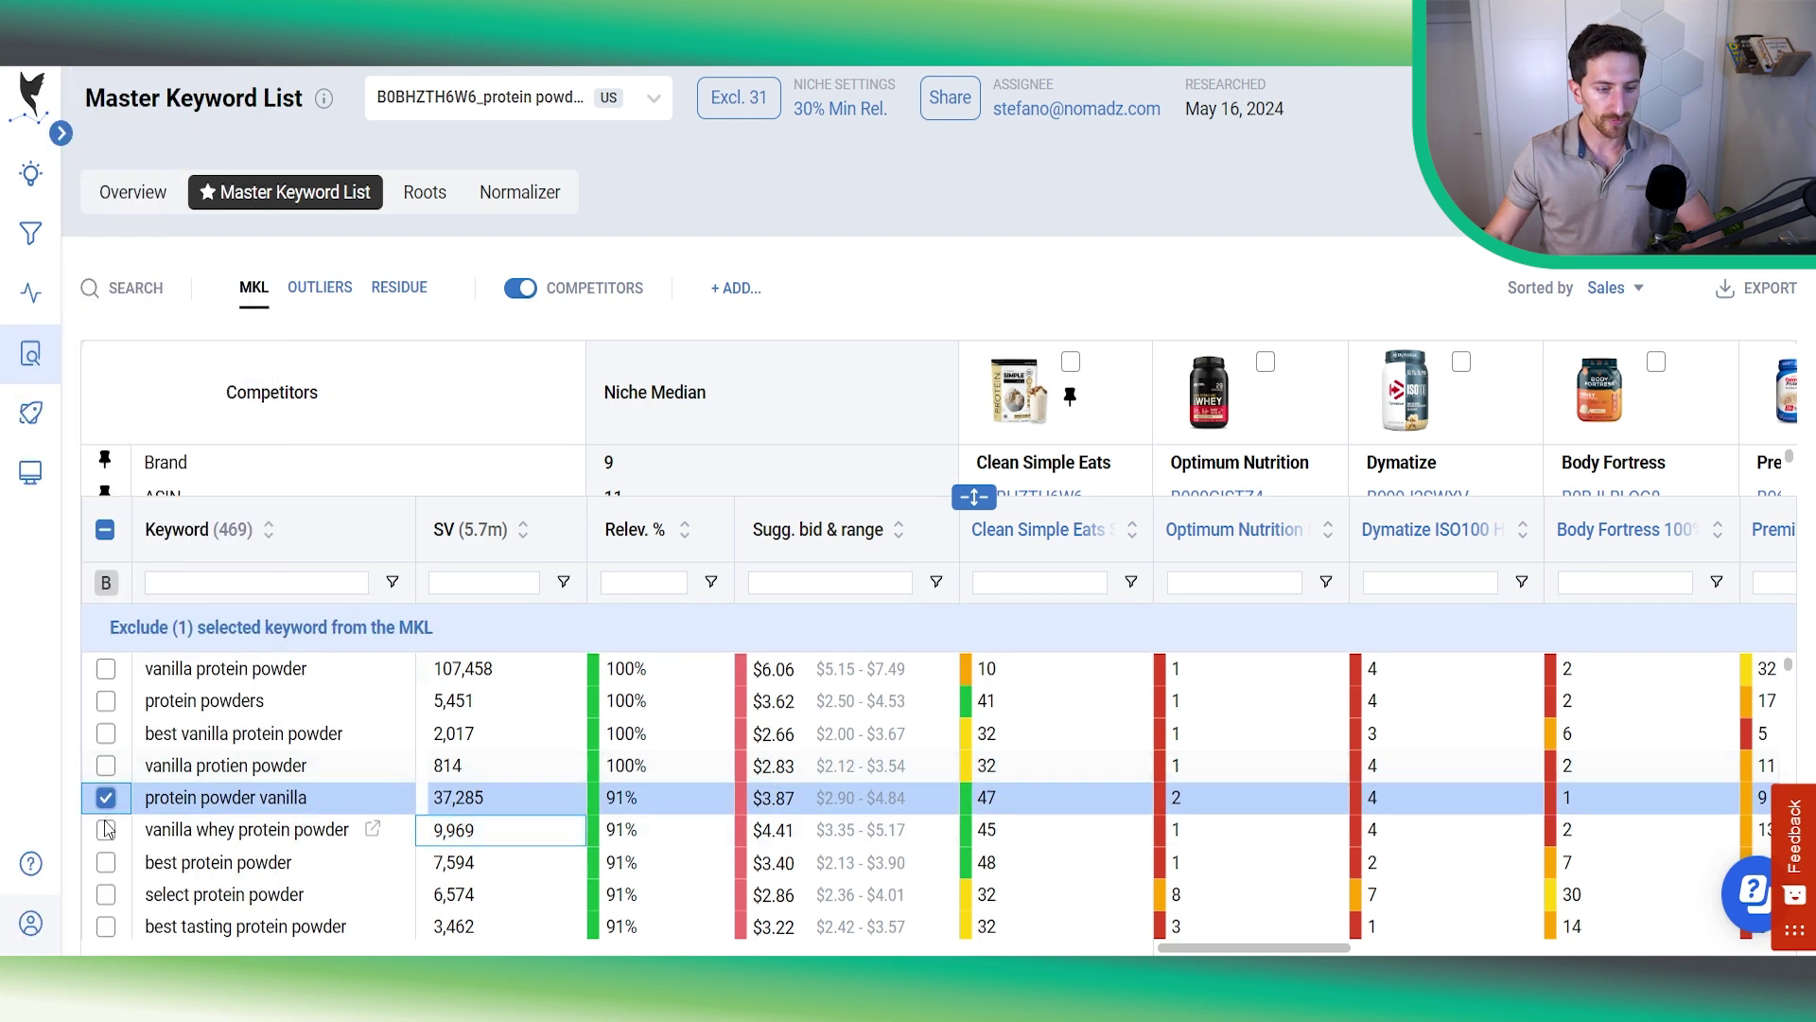
{"action": "left_click", "coordinate": [106, 829]}
{"action": "left_click", "coordinate": [105, 862]}
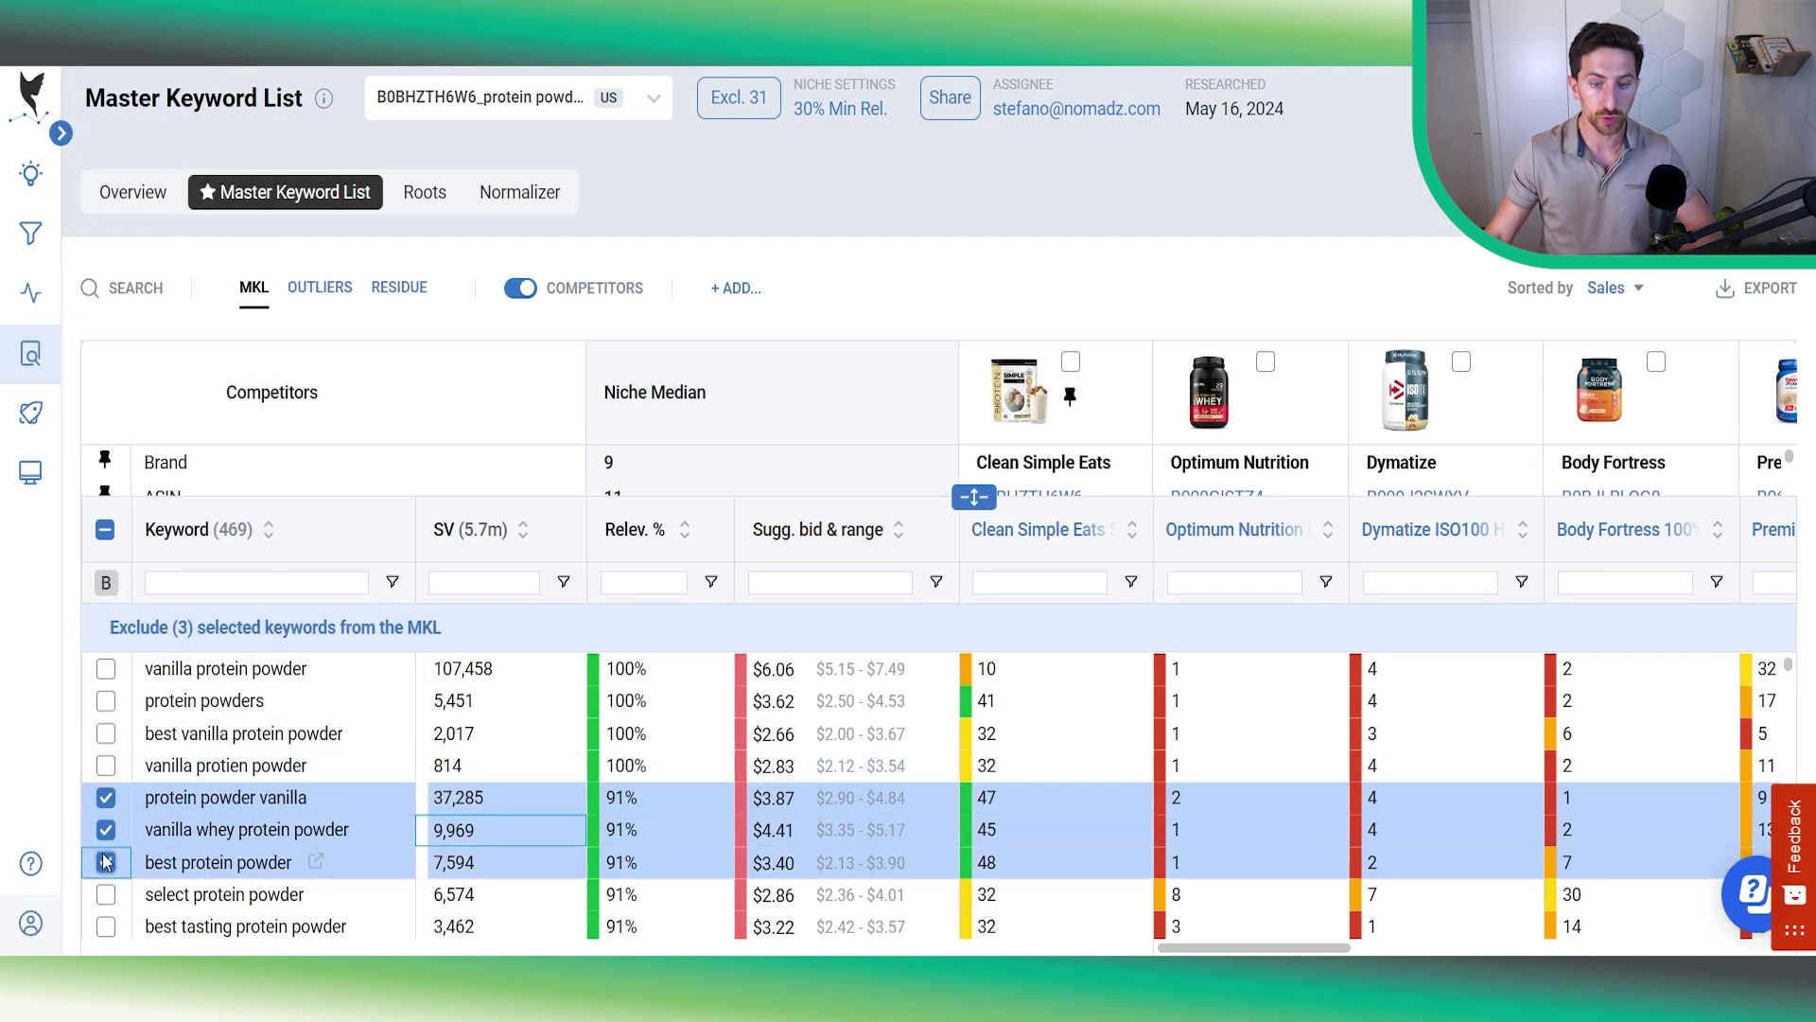
{"action": "left_click", "coordinate": [109, 705]}
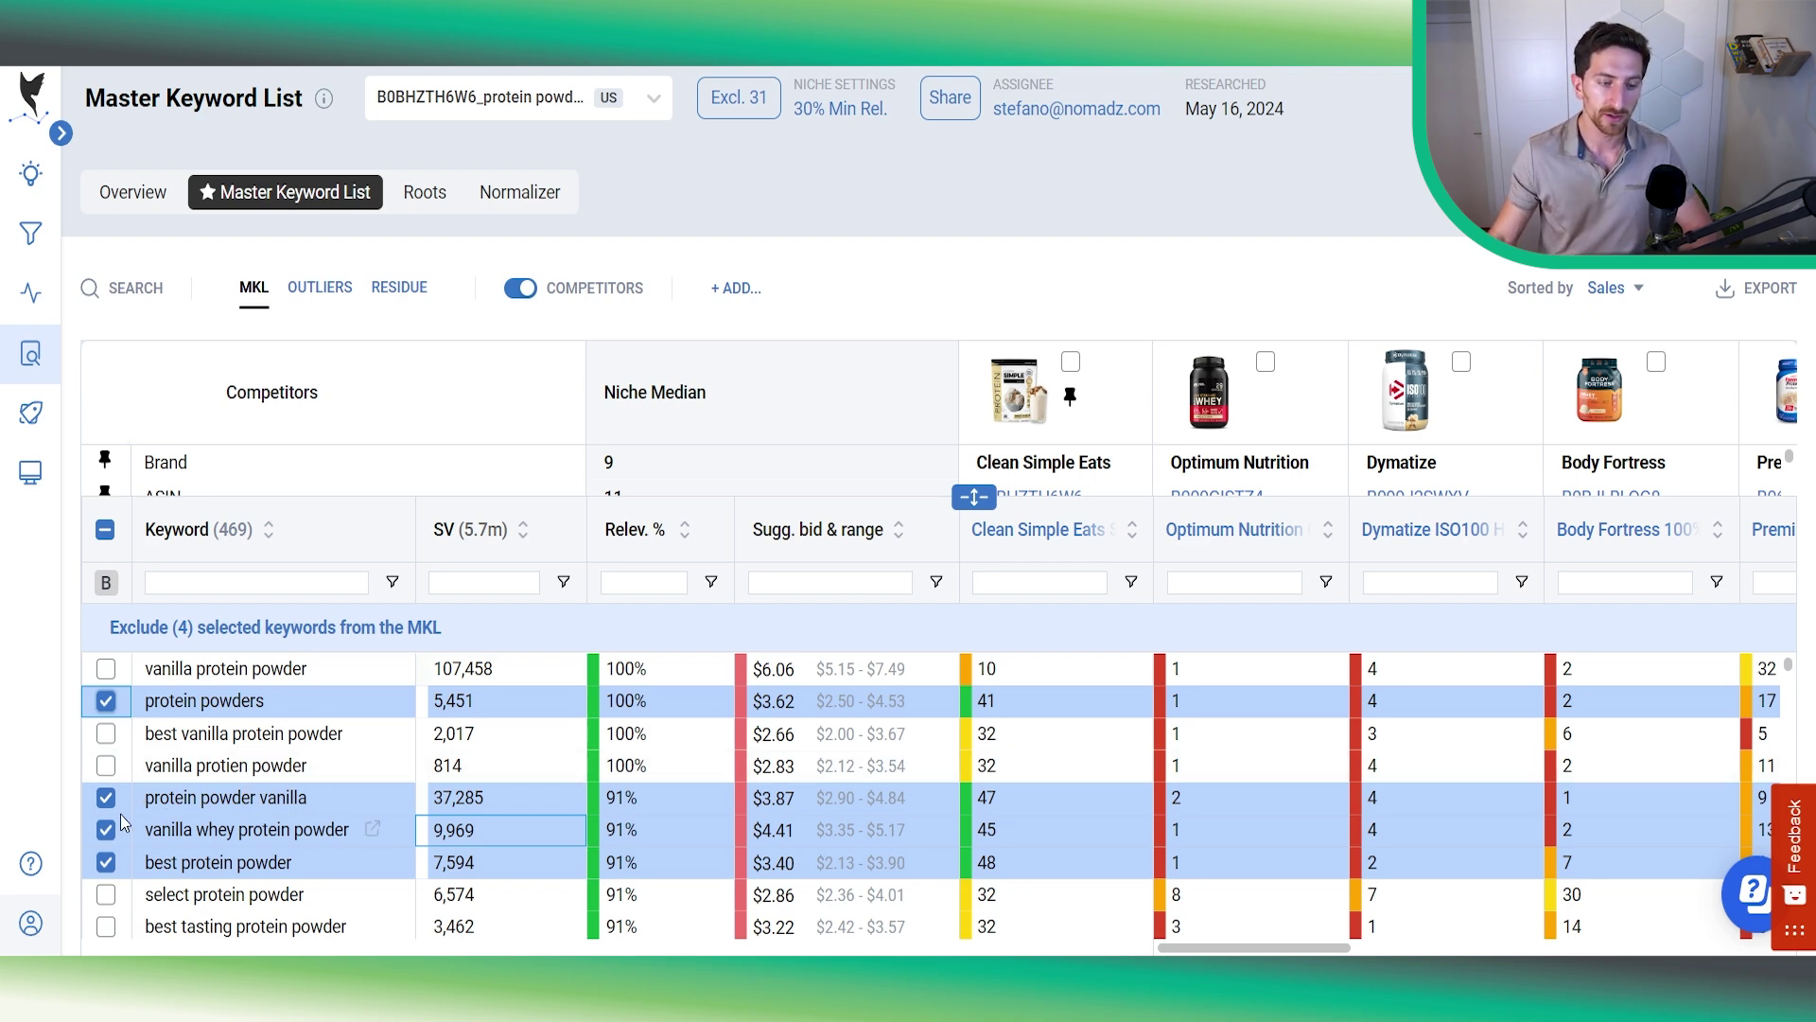
Step: Clear the selection of "protein powder vanilla", "vanilla whey protein powder", "best protein powder" and "protein powders"
{"action": "left_click", "coordinate": [105, 797]}
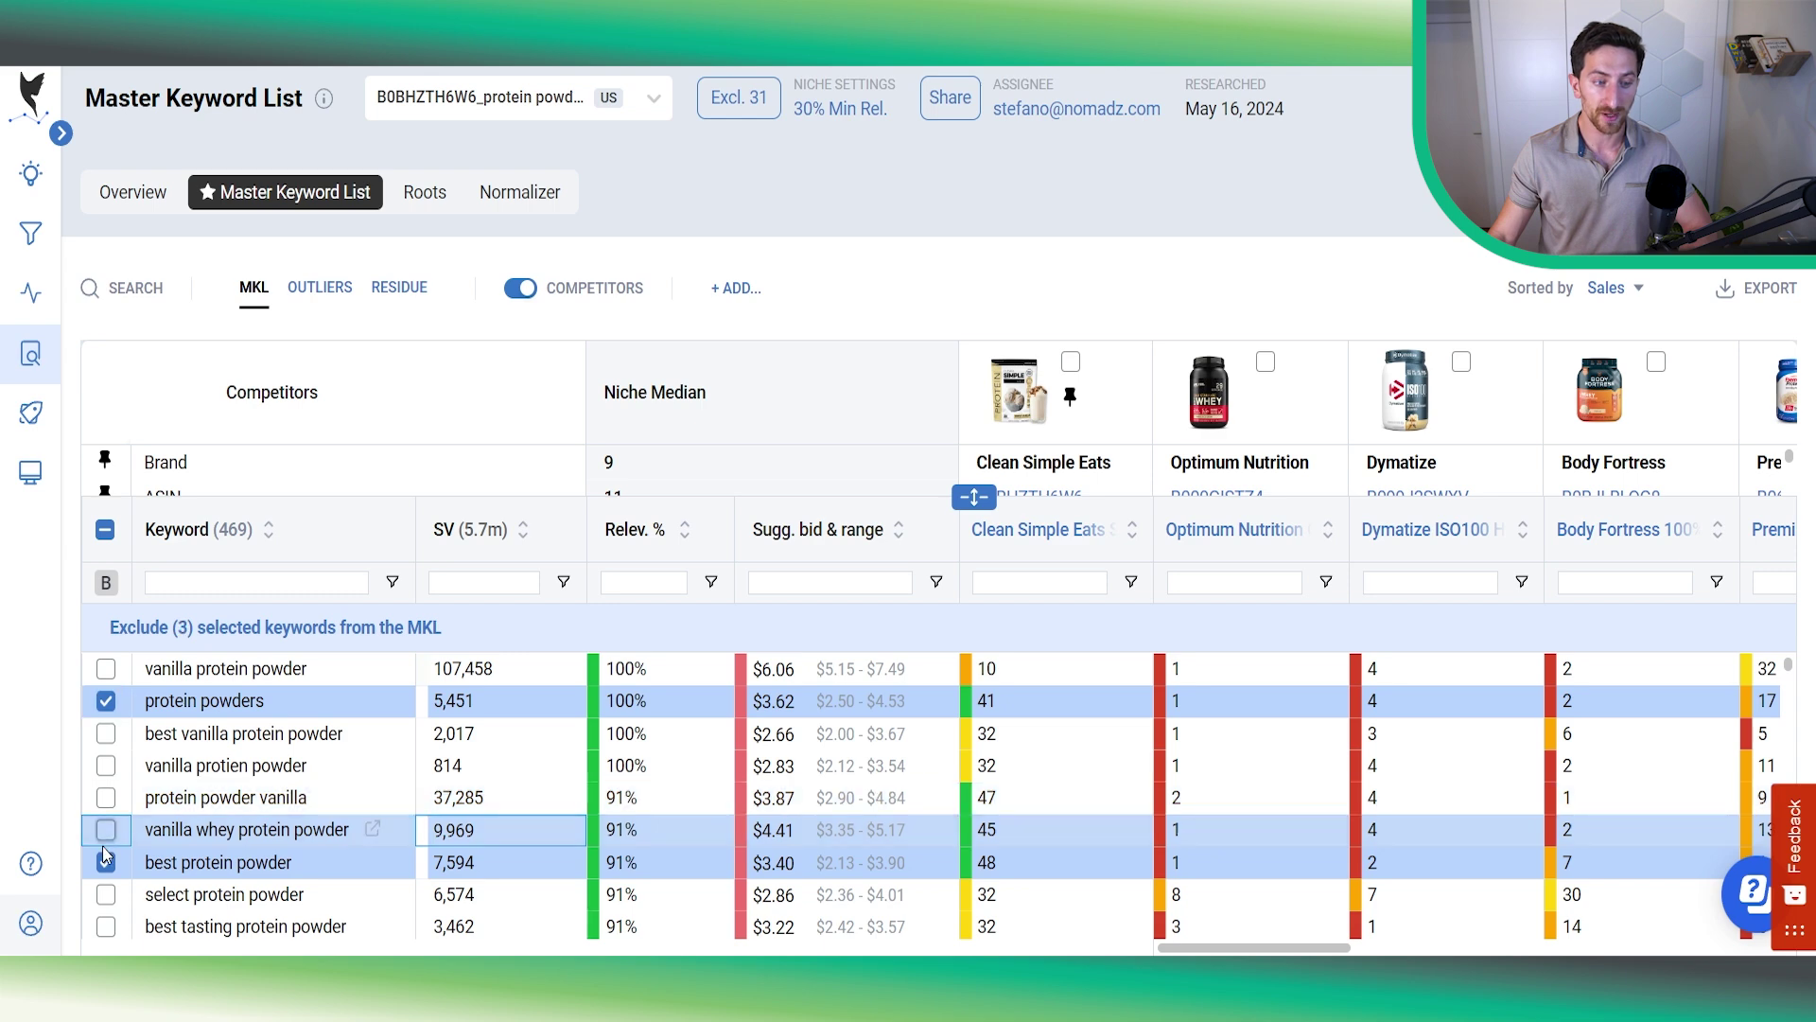
{"action": "left_click", "coordinate": [105, 830]}
{"action": "left_click", "coordinate": [105, 862]}
{"action": "left_click", "coordinate": [105, 700]}
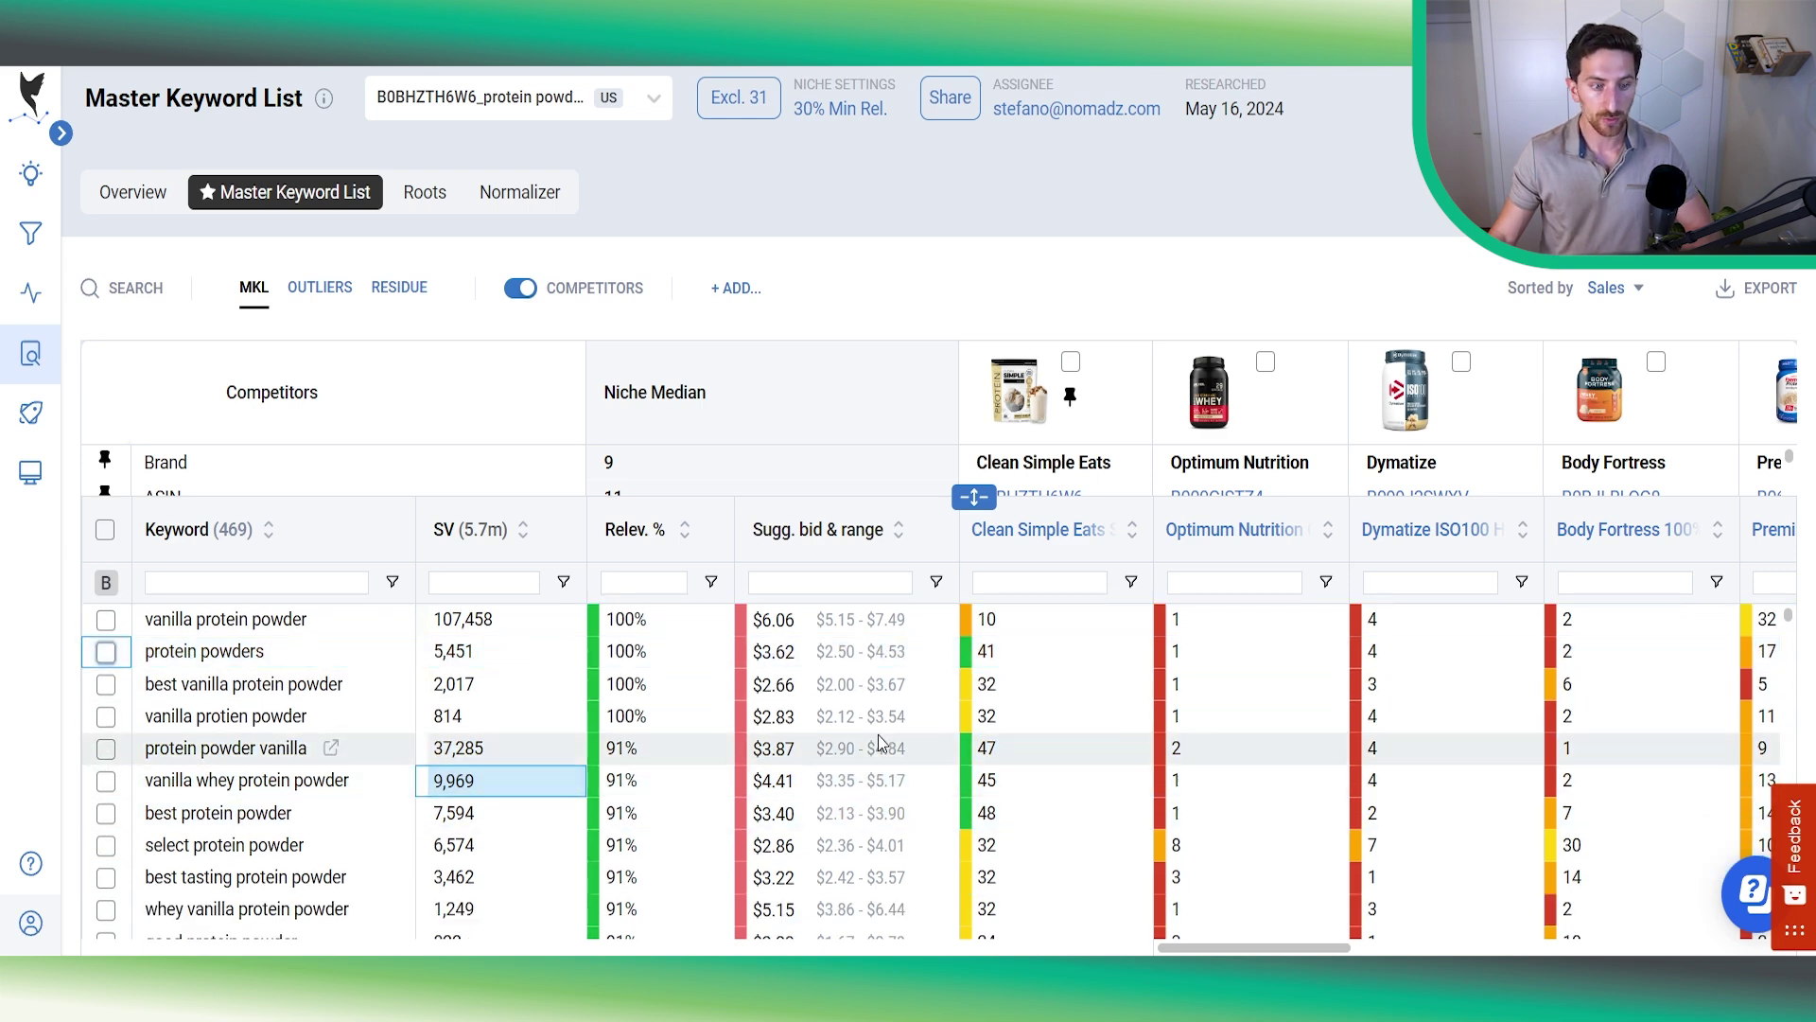
Step: Compare Clean Simple Eats' ranks with those of all competitors, from Optimum Nutrition to Dymatize Elite, including keywords further down the MKL
{"action": "scroll", "coordinate": [1411, 729], "scroll_direction": "right", "scroll_amount": 10}
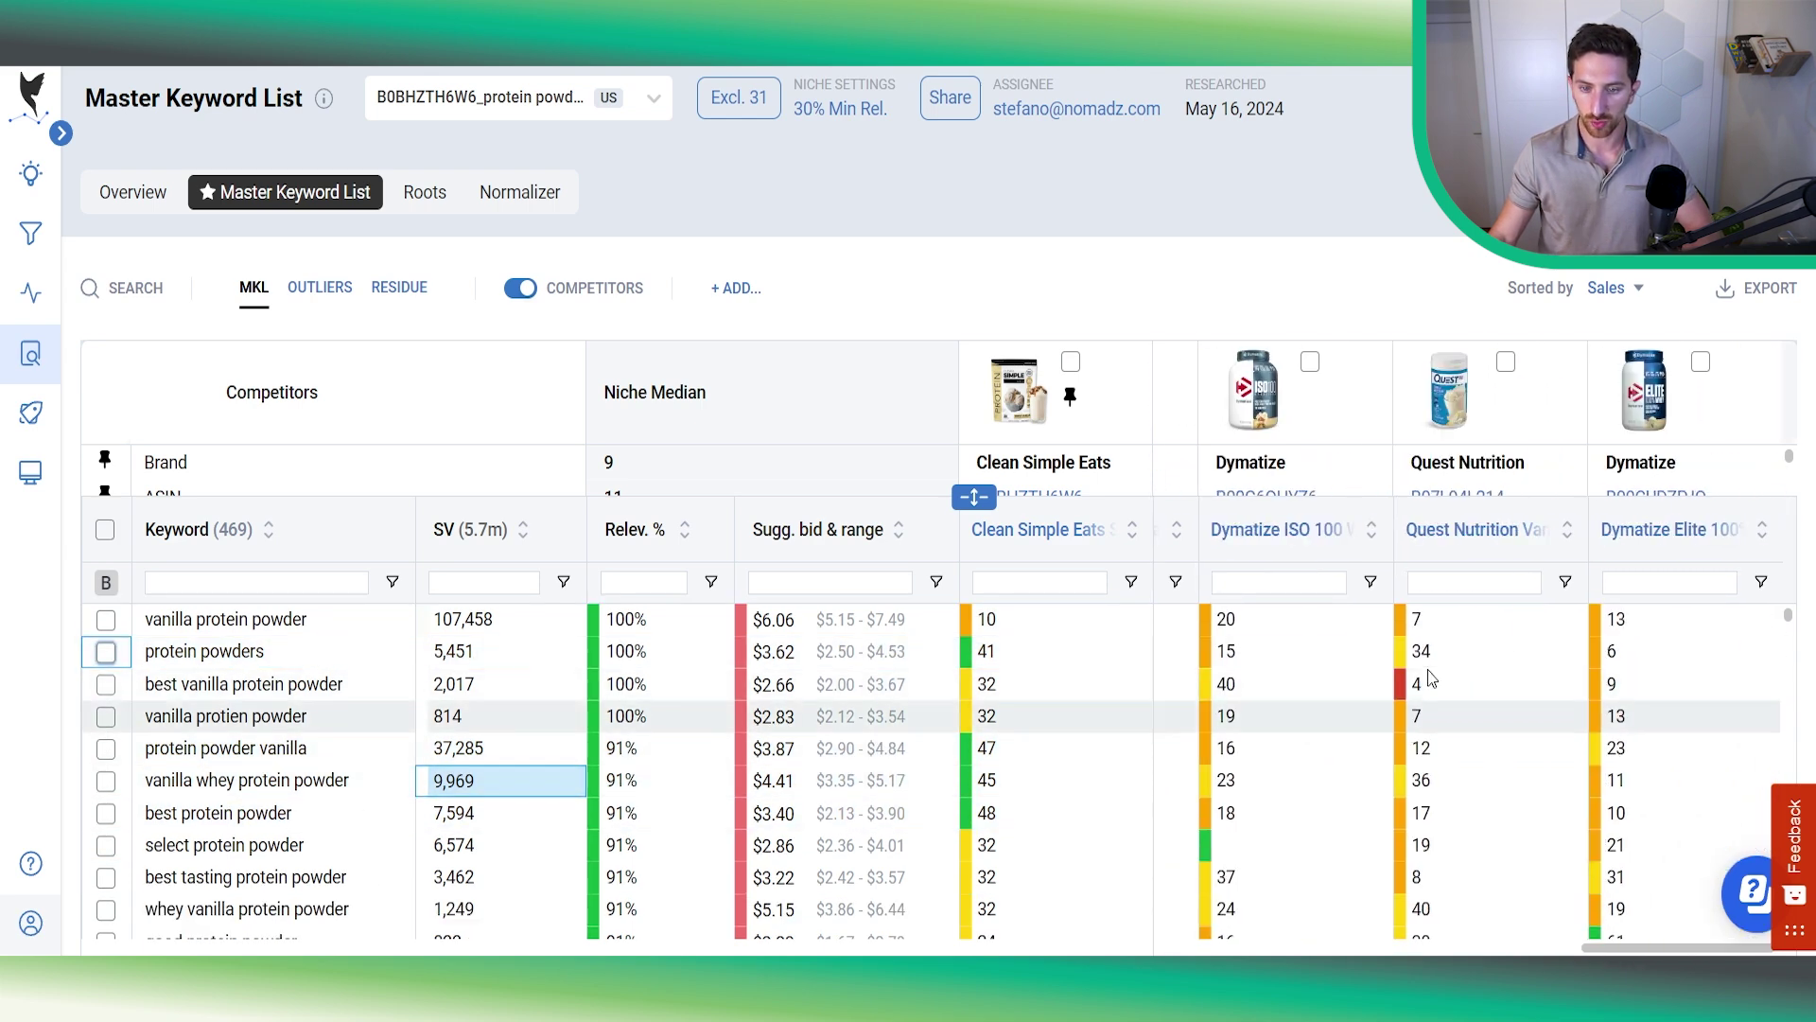
{"action": "scroll", "coordinate": [1162, 731], "scroll_direction": "left", "scroll_amount": 10}
{"action": "scroll", "coordinate": [1014, 791], "scroll_direction": "down", "scroll_amount": 3}
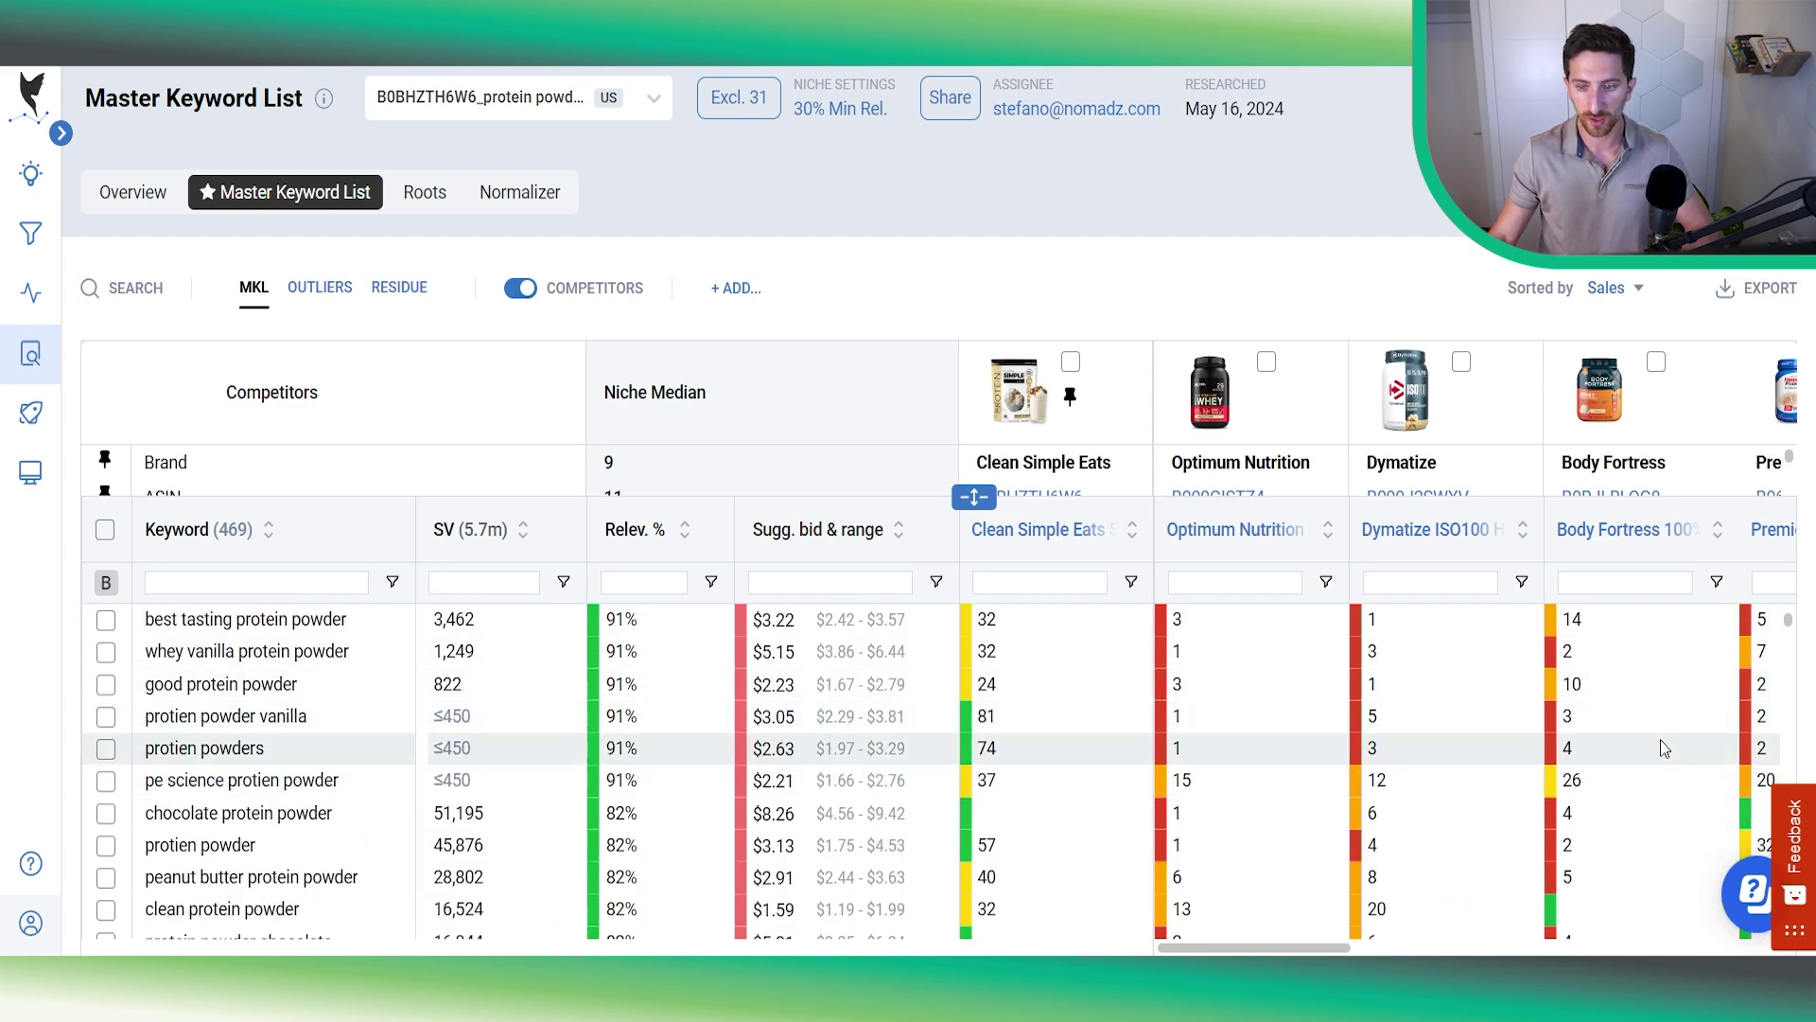
{"action": "scroll", "coordinate": [1655, 729], "scroll_direction": "right", "scroll_amount": 3}
{"action": "scroll", "coordinate": [1609, 721], "scroll_direction": "left", "scroll_amount": 3}
{"action": "scroll", "coordinate": [1608, 721], "scroll_direction": "right", "scroll_amount": 5}
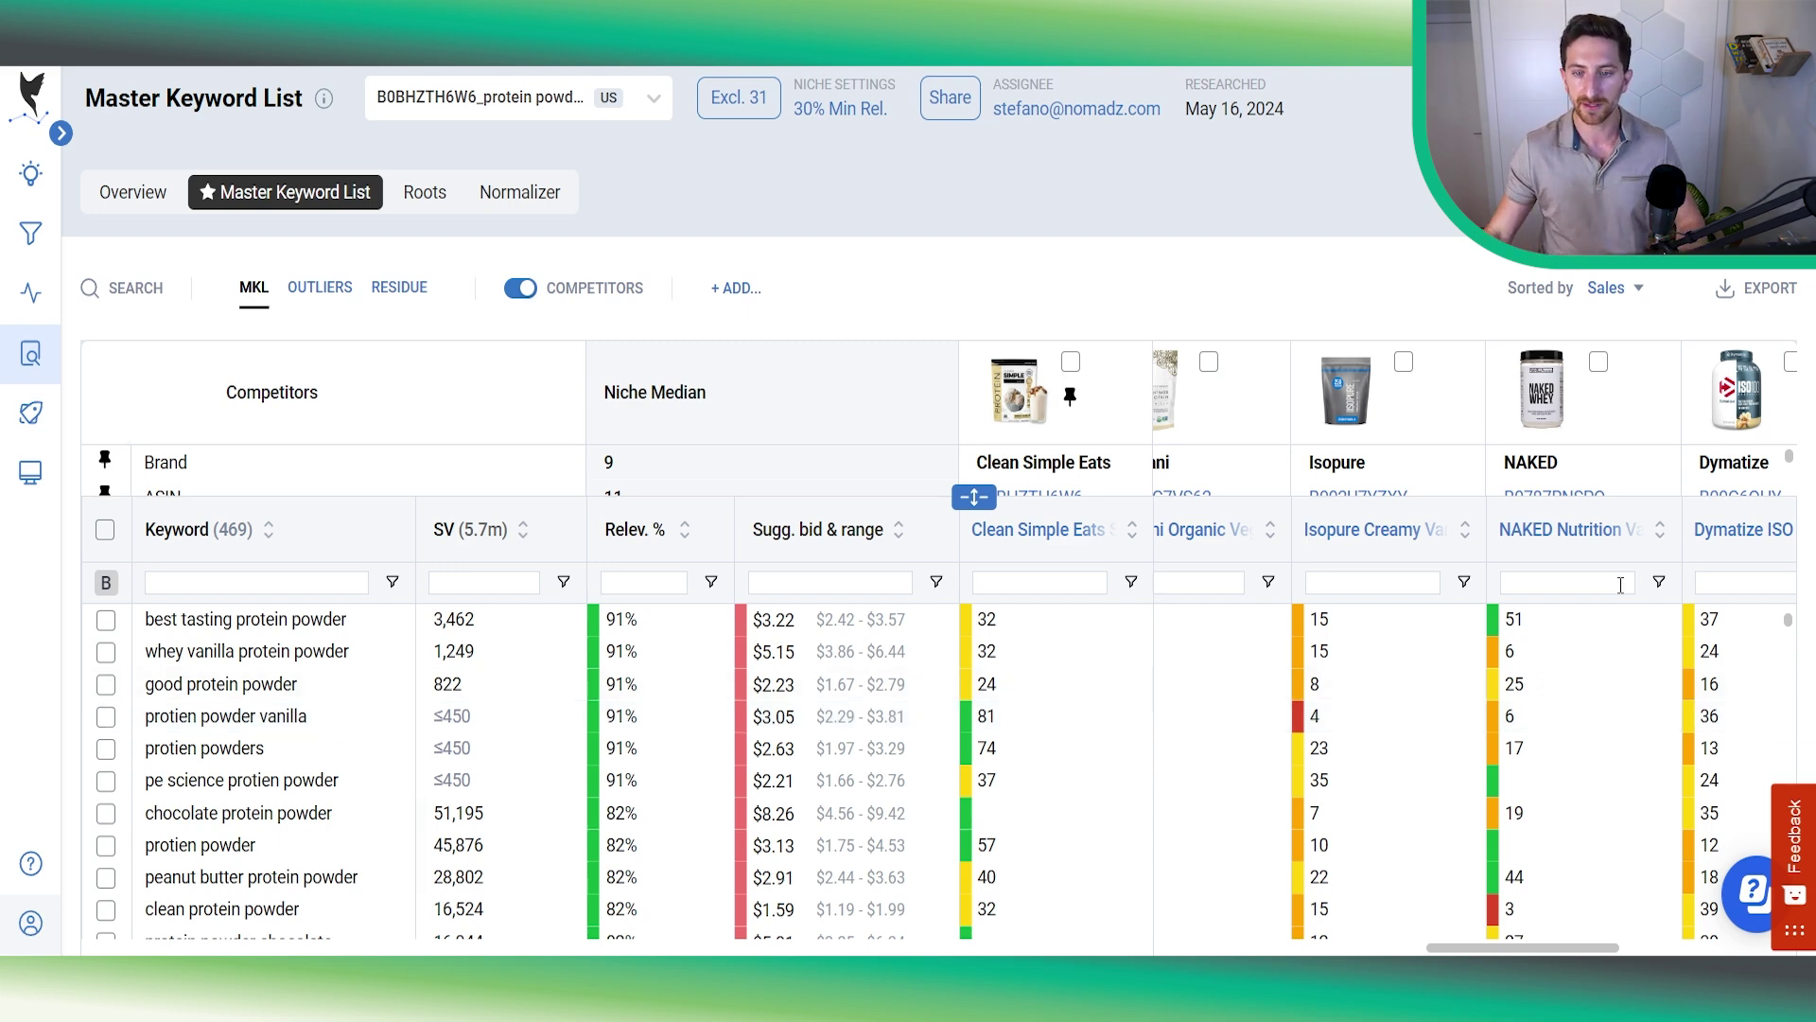
{"action": "scroll", "coordinate": [1378, 419], "scroll_direction": "left", "scroll_amount": 5}
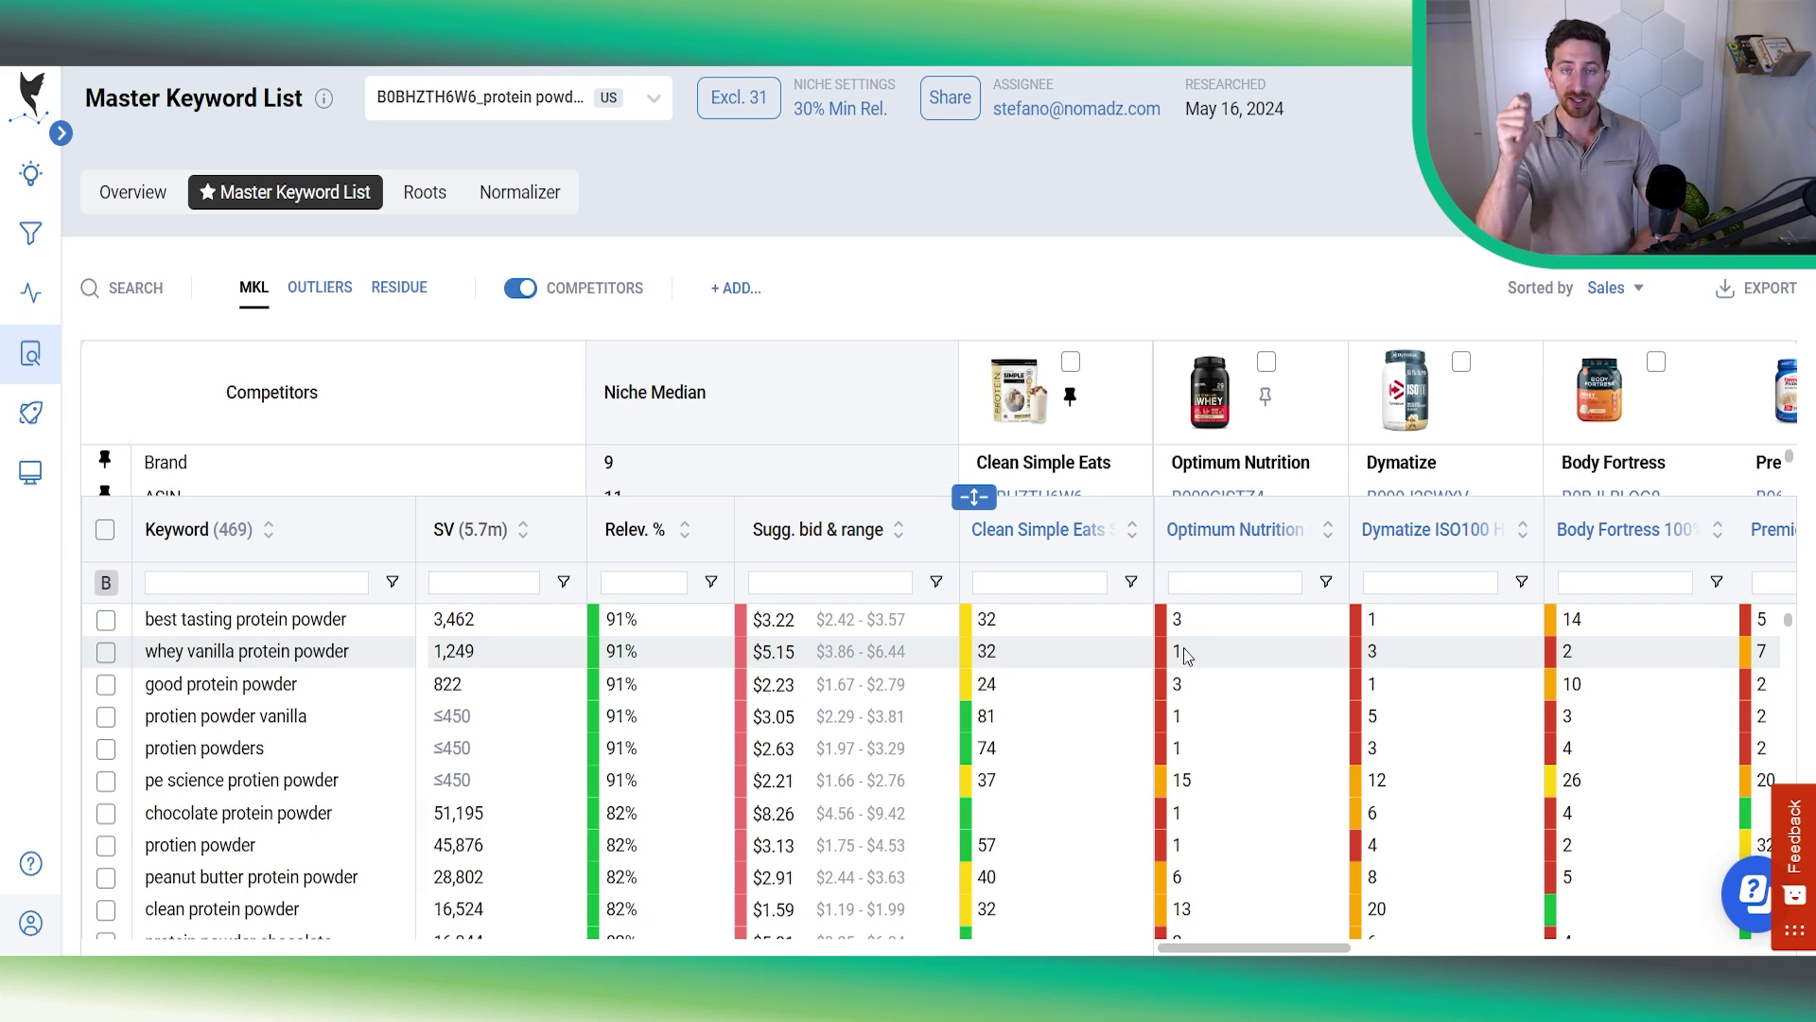
{"action": "scroll", "coordinate": [1184, 649], "scroll_direction": "right", "scroll_amount": 3}
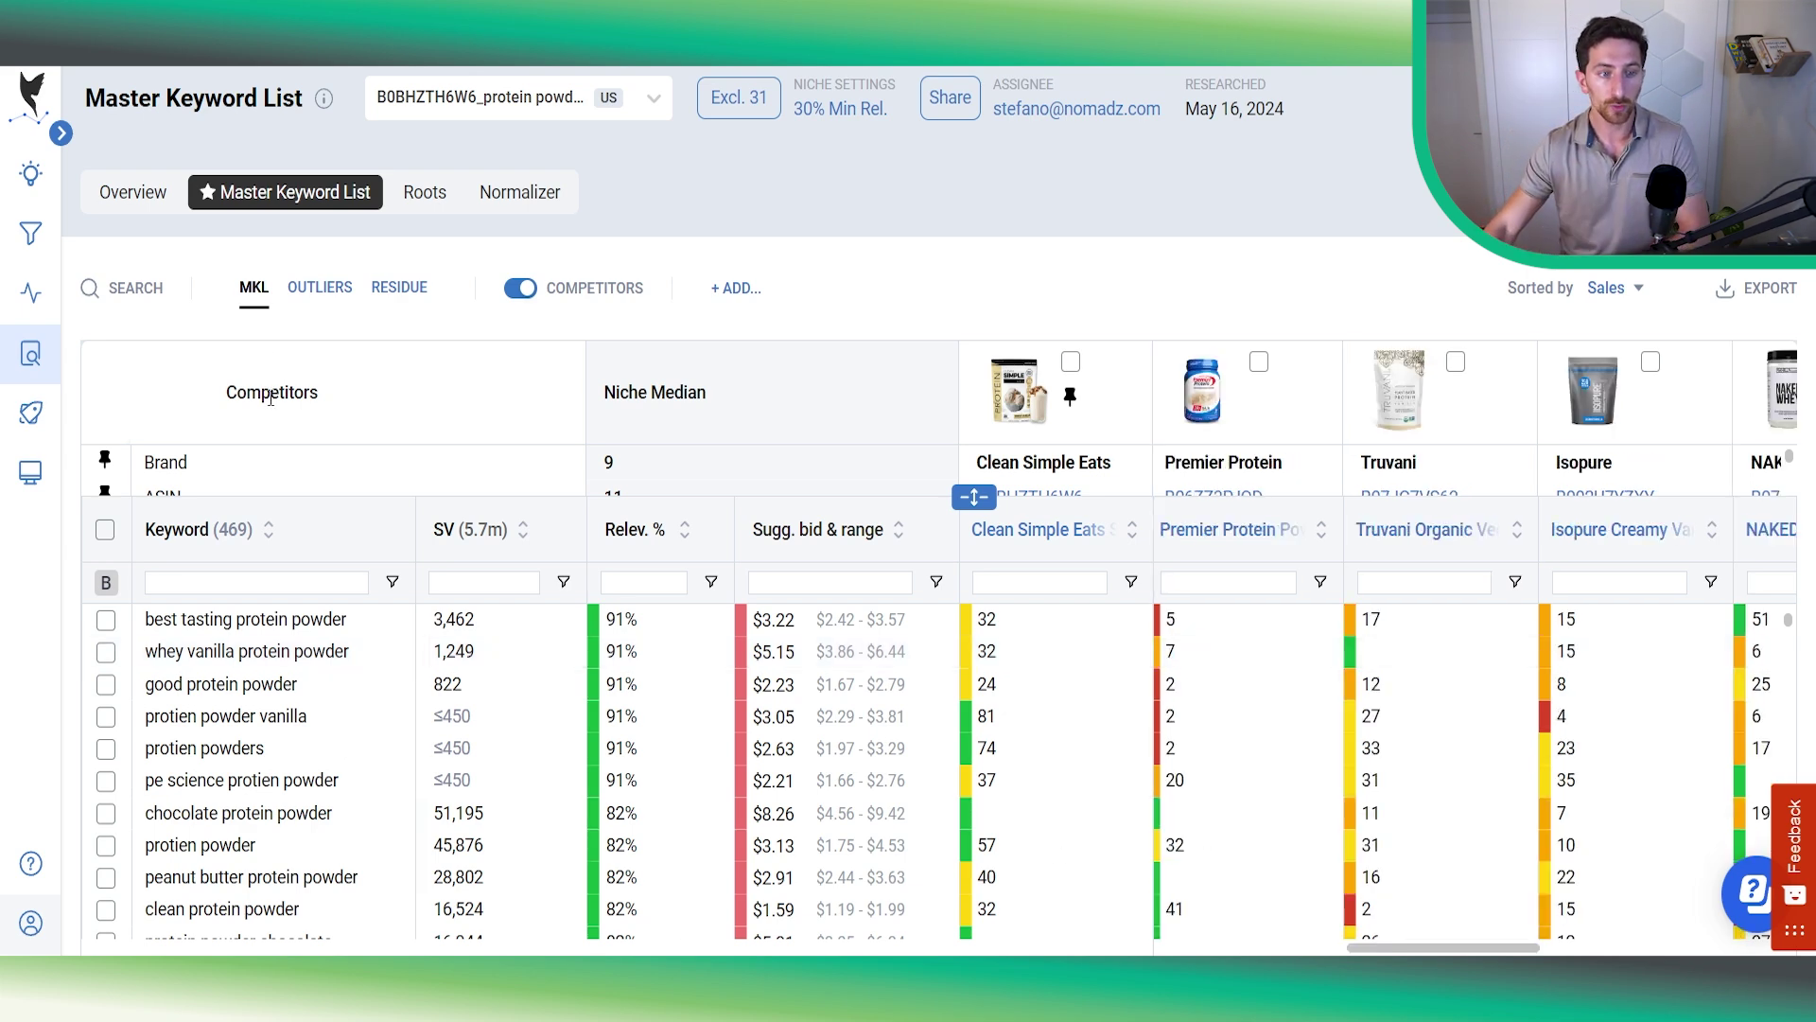
Step: Switch to the outlier keywords, reveal the competitors' ASIN and KWs on P1 rows, and review the keywords' search volume and relevancy
{"action": "left_click", "coordinate": [336, 296]}
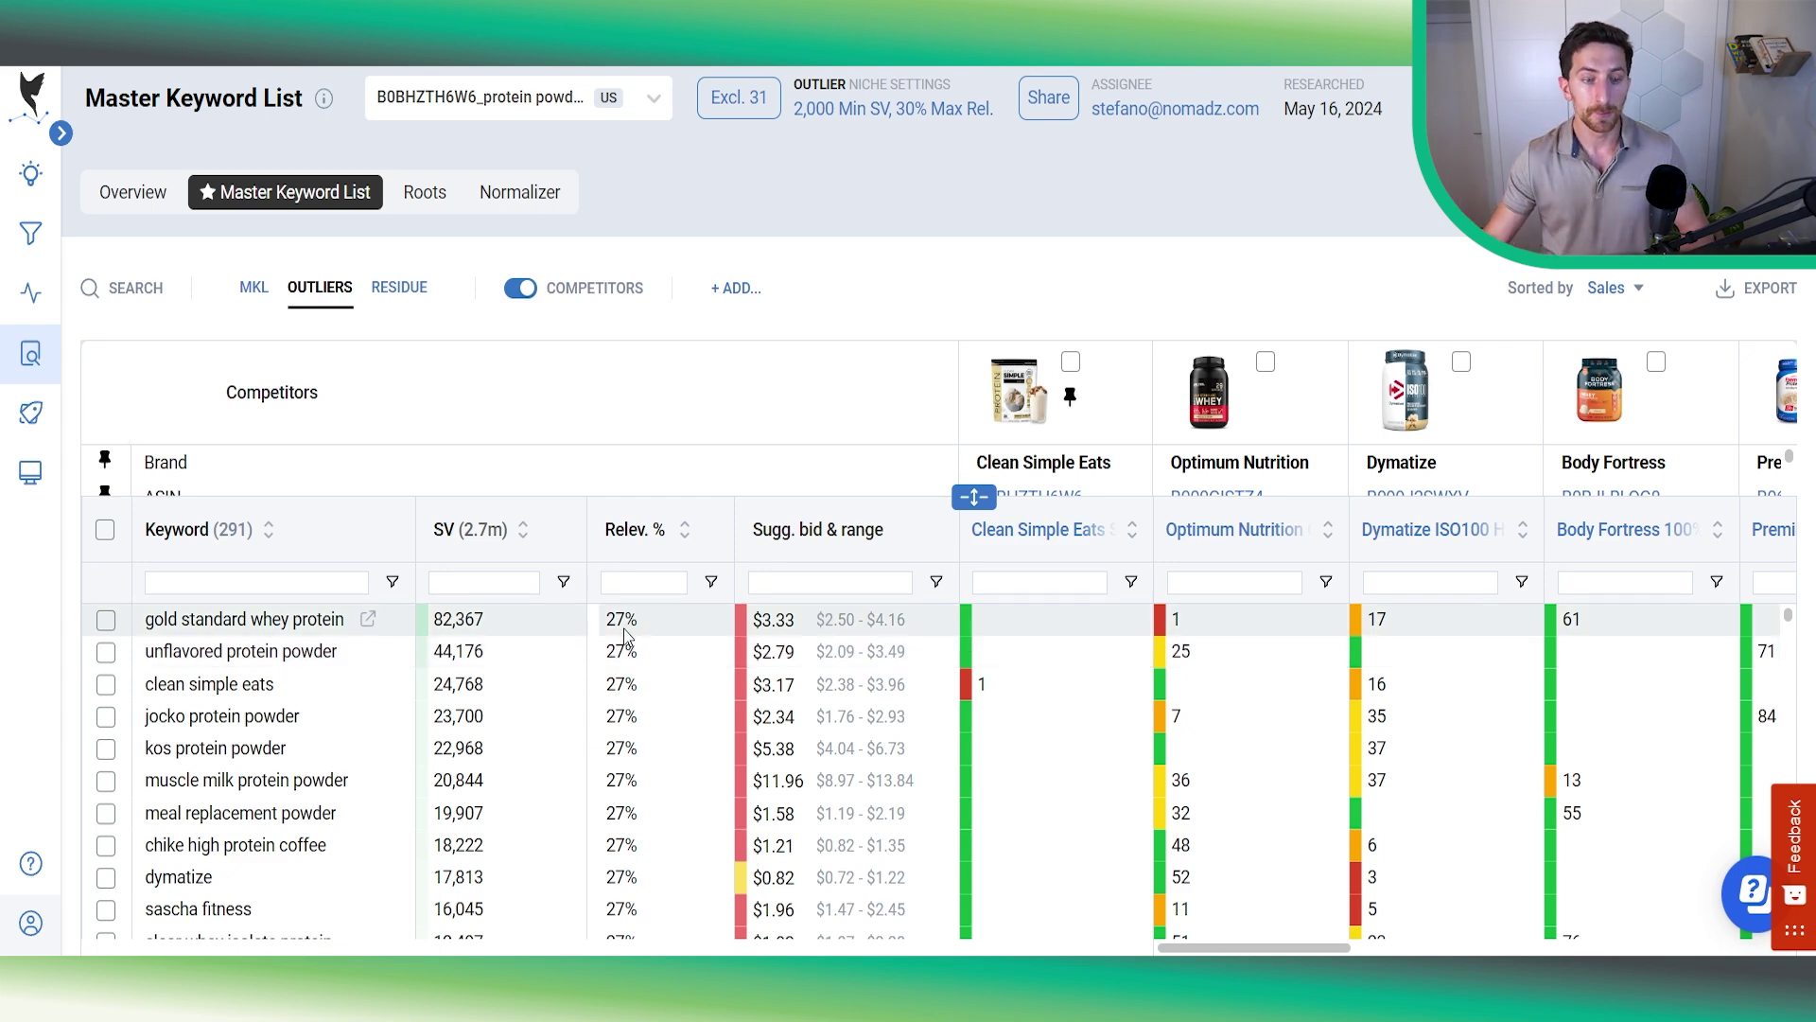
{"action": "left_click", "coordinate": [984, 496]}
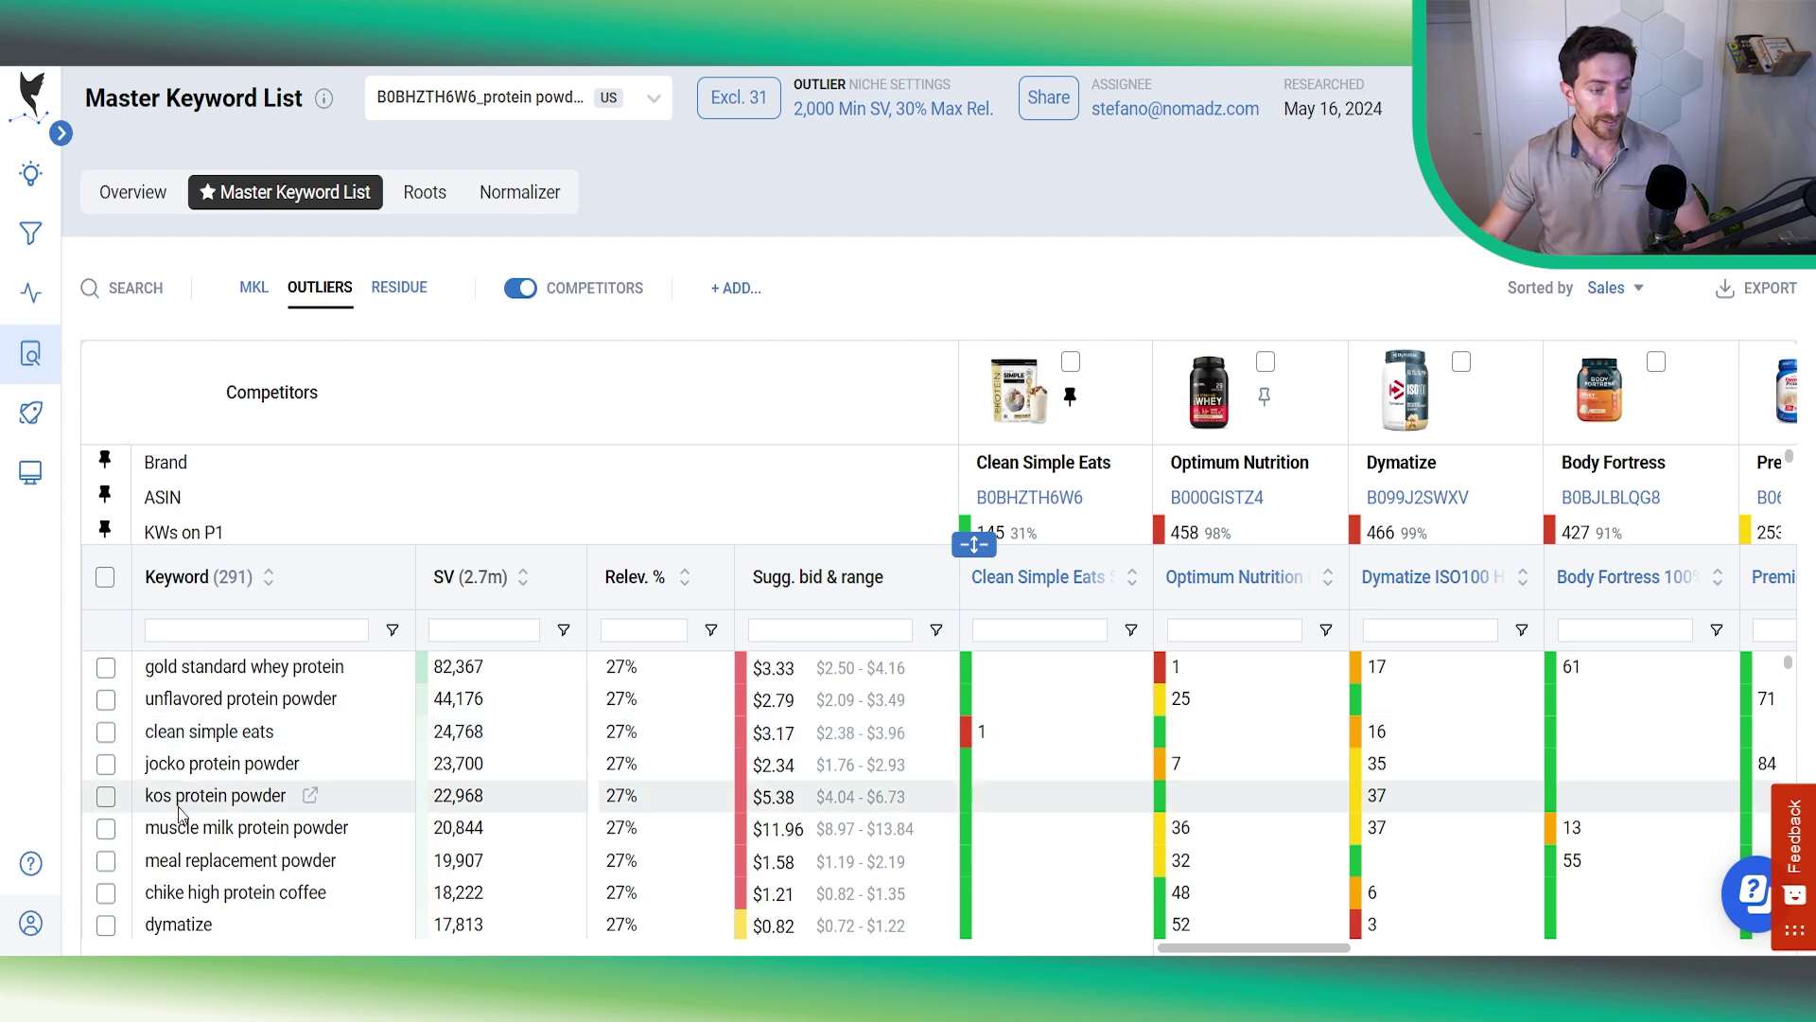
{"action": "scroll", "coordinate": [220, 829], "scroll_direction": "down", "scroll_amount": 4}
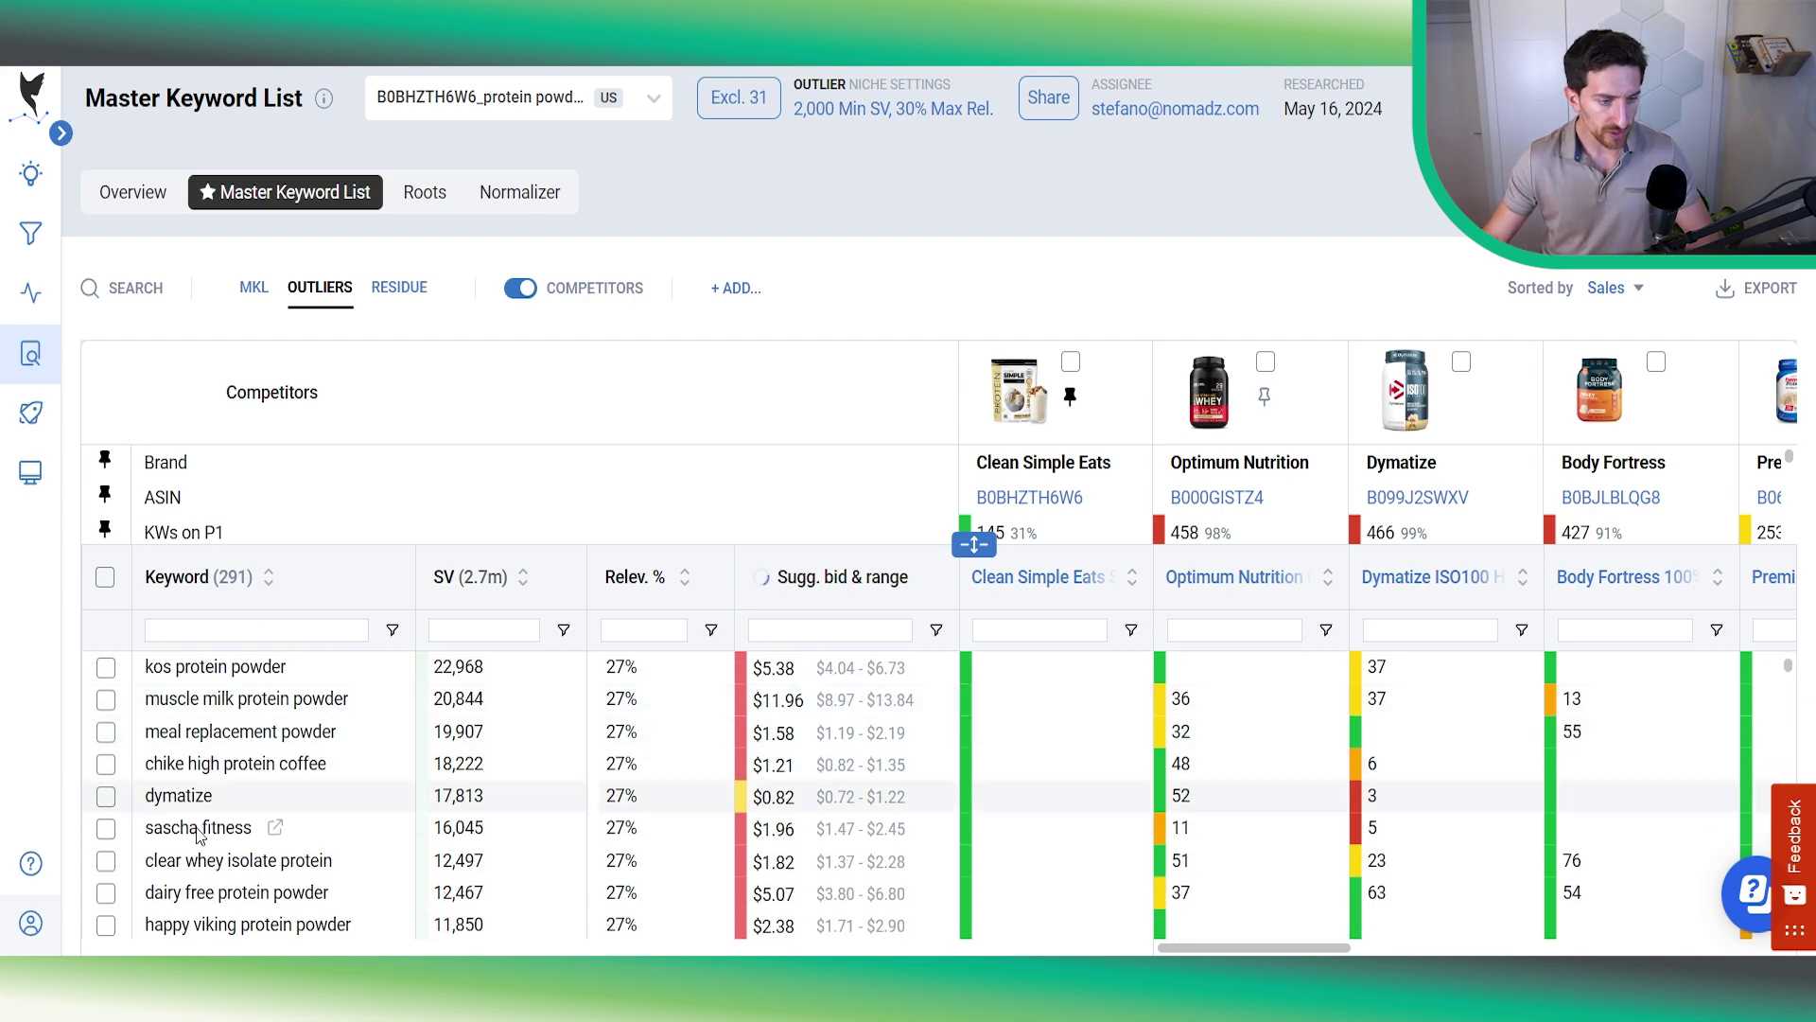
{"action": "scroll", "coordinate": [652, 804], "scroll_direction": "down", "scroll_amount": 2}
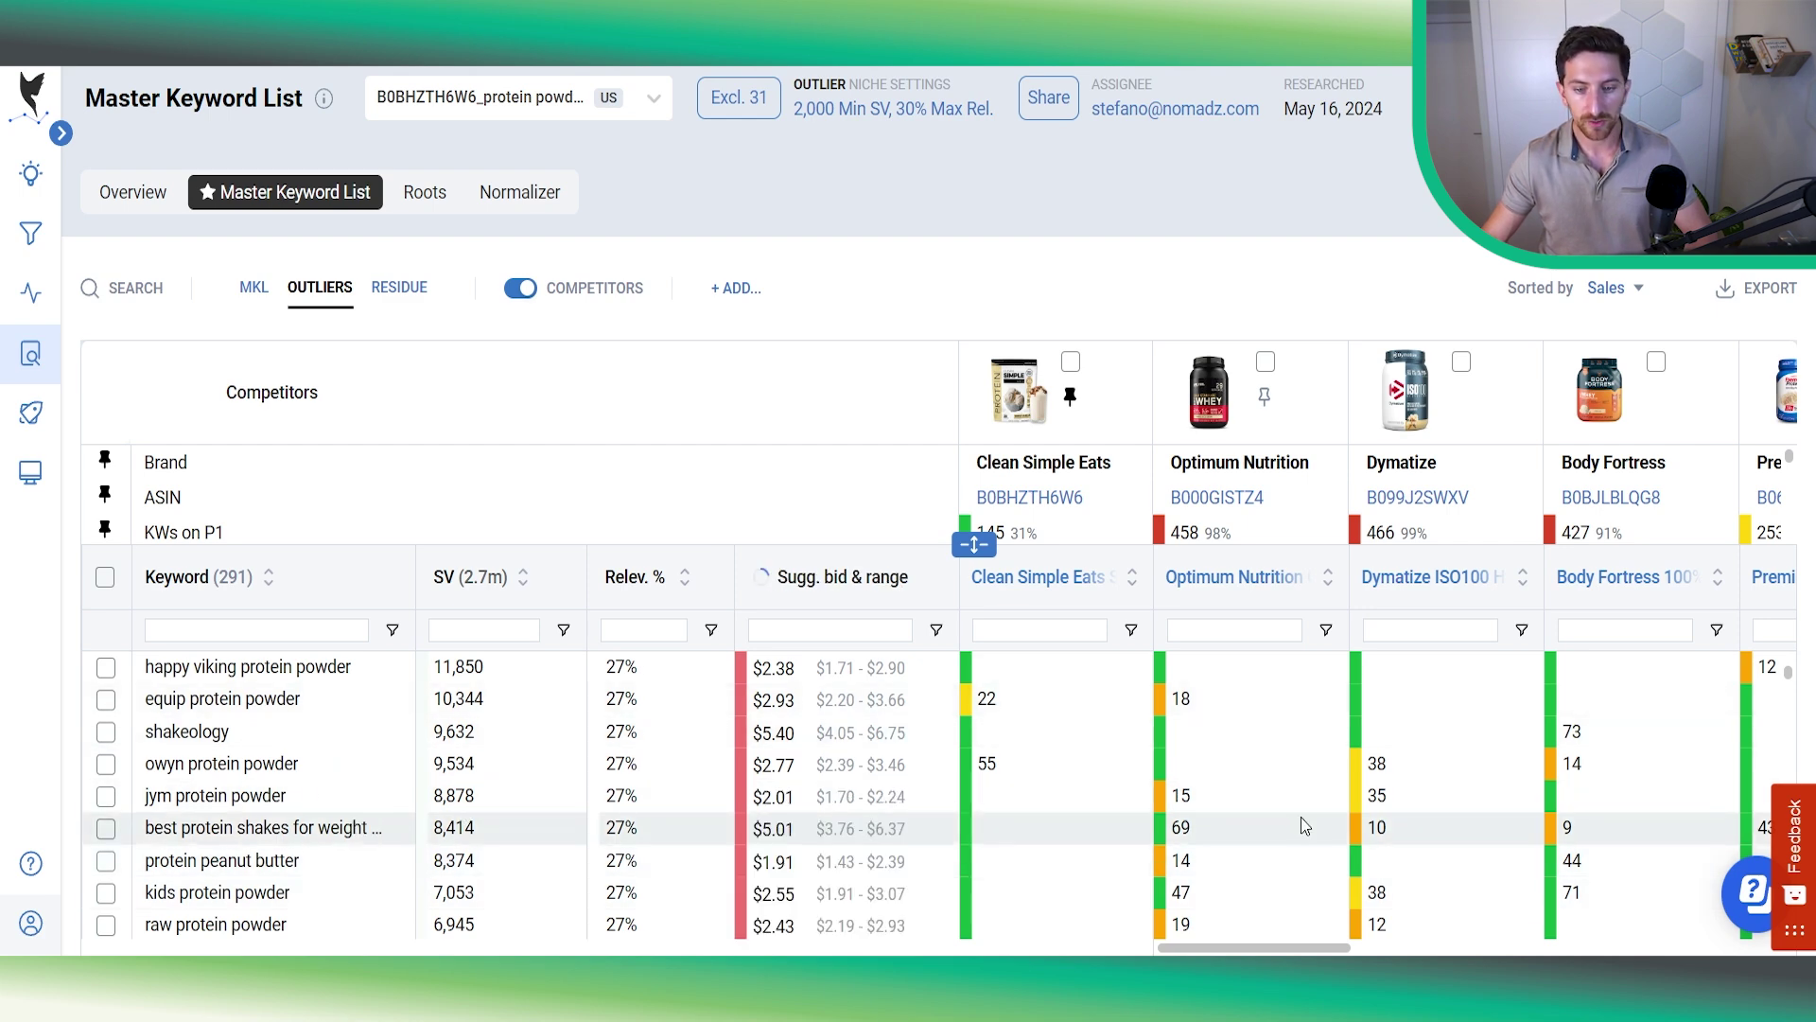
{"action": "scroll", "coordinate": [1267, 833], "scroll_direction": "down", "scroll_amount": 2}
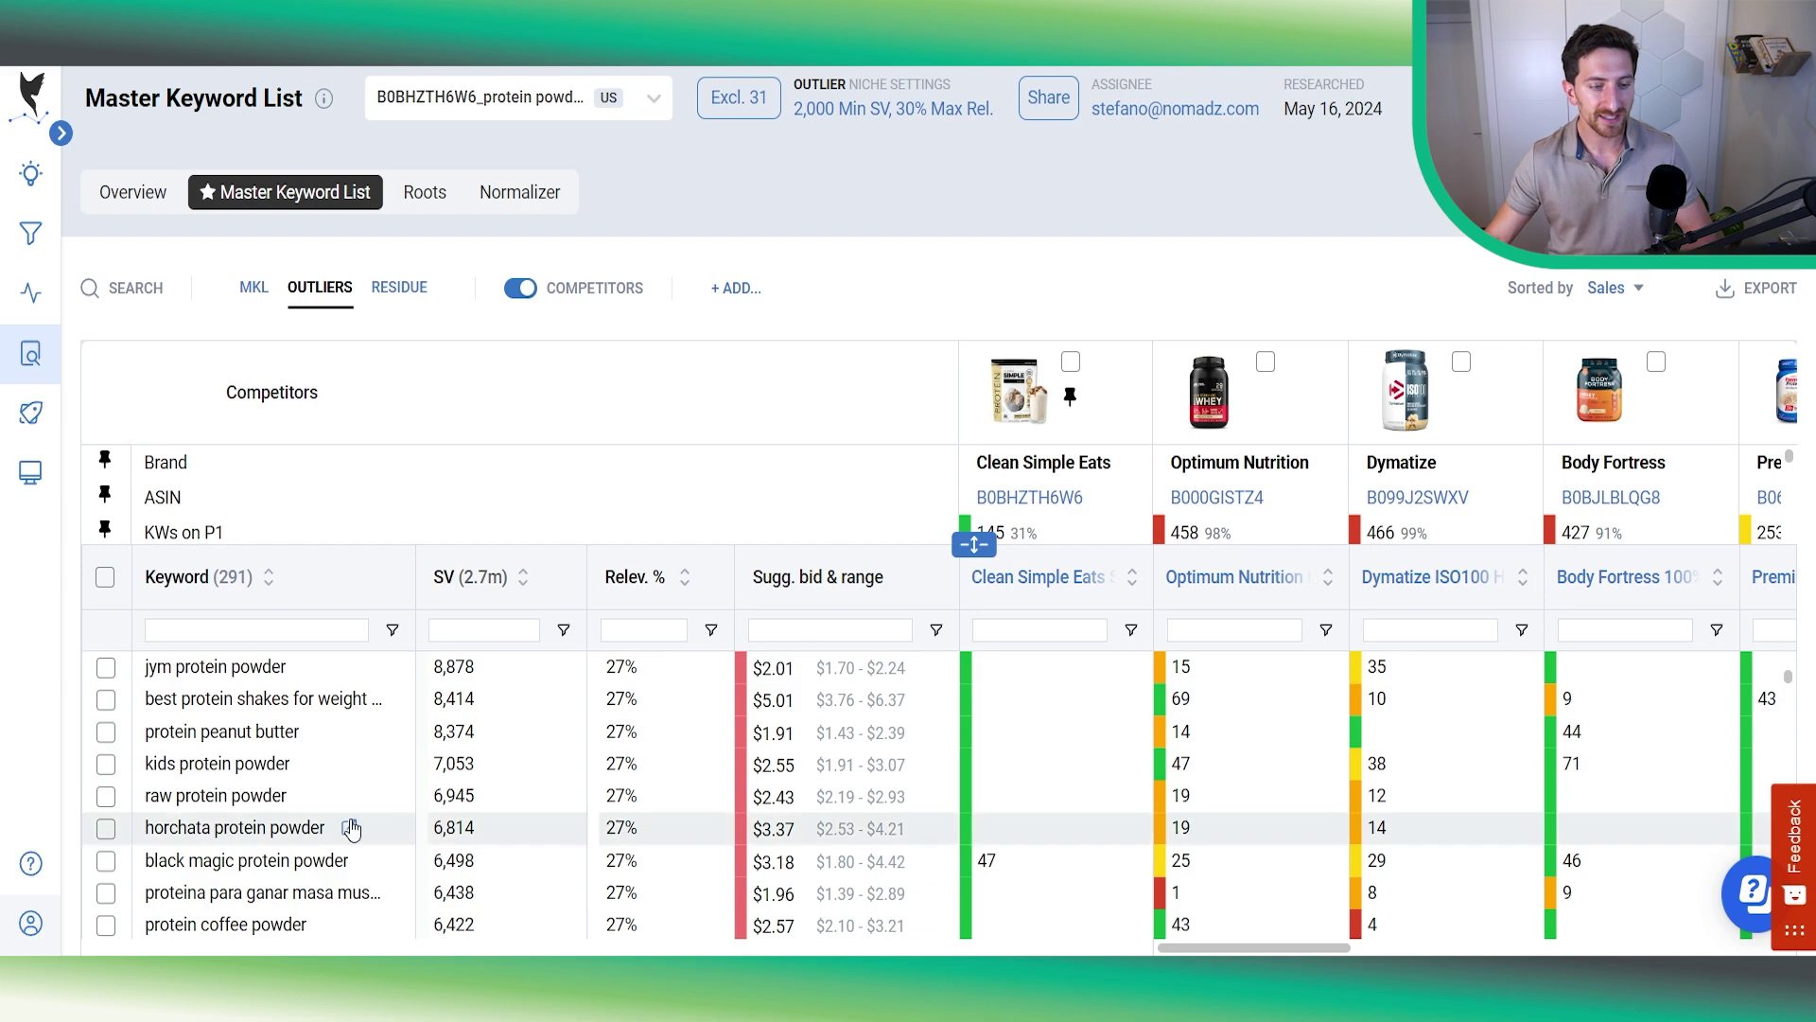
Step: Collapse the competitor details above the outlier list and skim the keywords down to "weight loss powder for women"
{"action": "scroll", "coordinate": [352, 819], "scroll_direction": "up", "scroll_amount": 10}
{"action": "scroll", "coordinate": [378, 719], "scroll_direction": "down", "scroll_amount": 2}
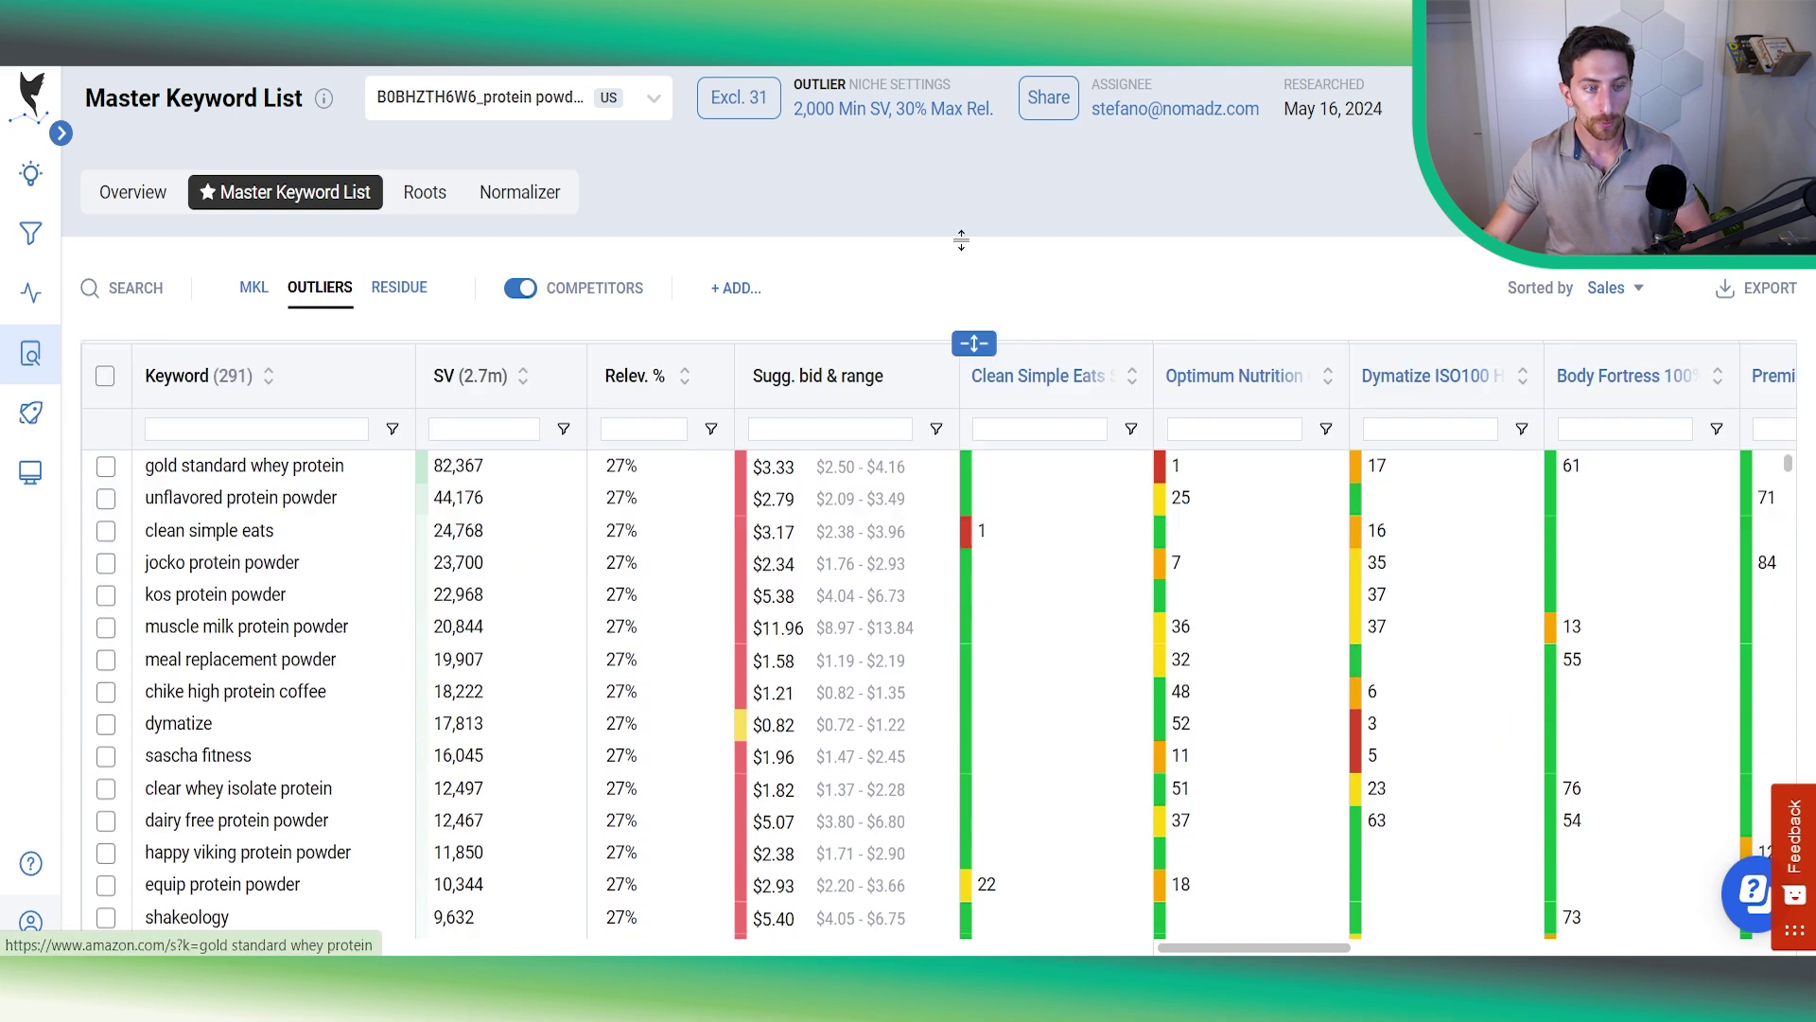
{"action": "scroll", "coordinate": [265, 757], "scroll_direction": "down", "scroll_amount": 8}
{"action": "scroll", "coordinate": [258, 762], "scroll_direction": "down", "scroll_amount": 6}
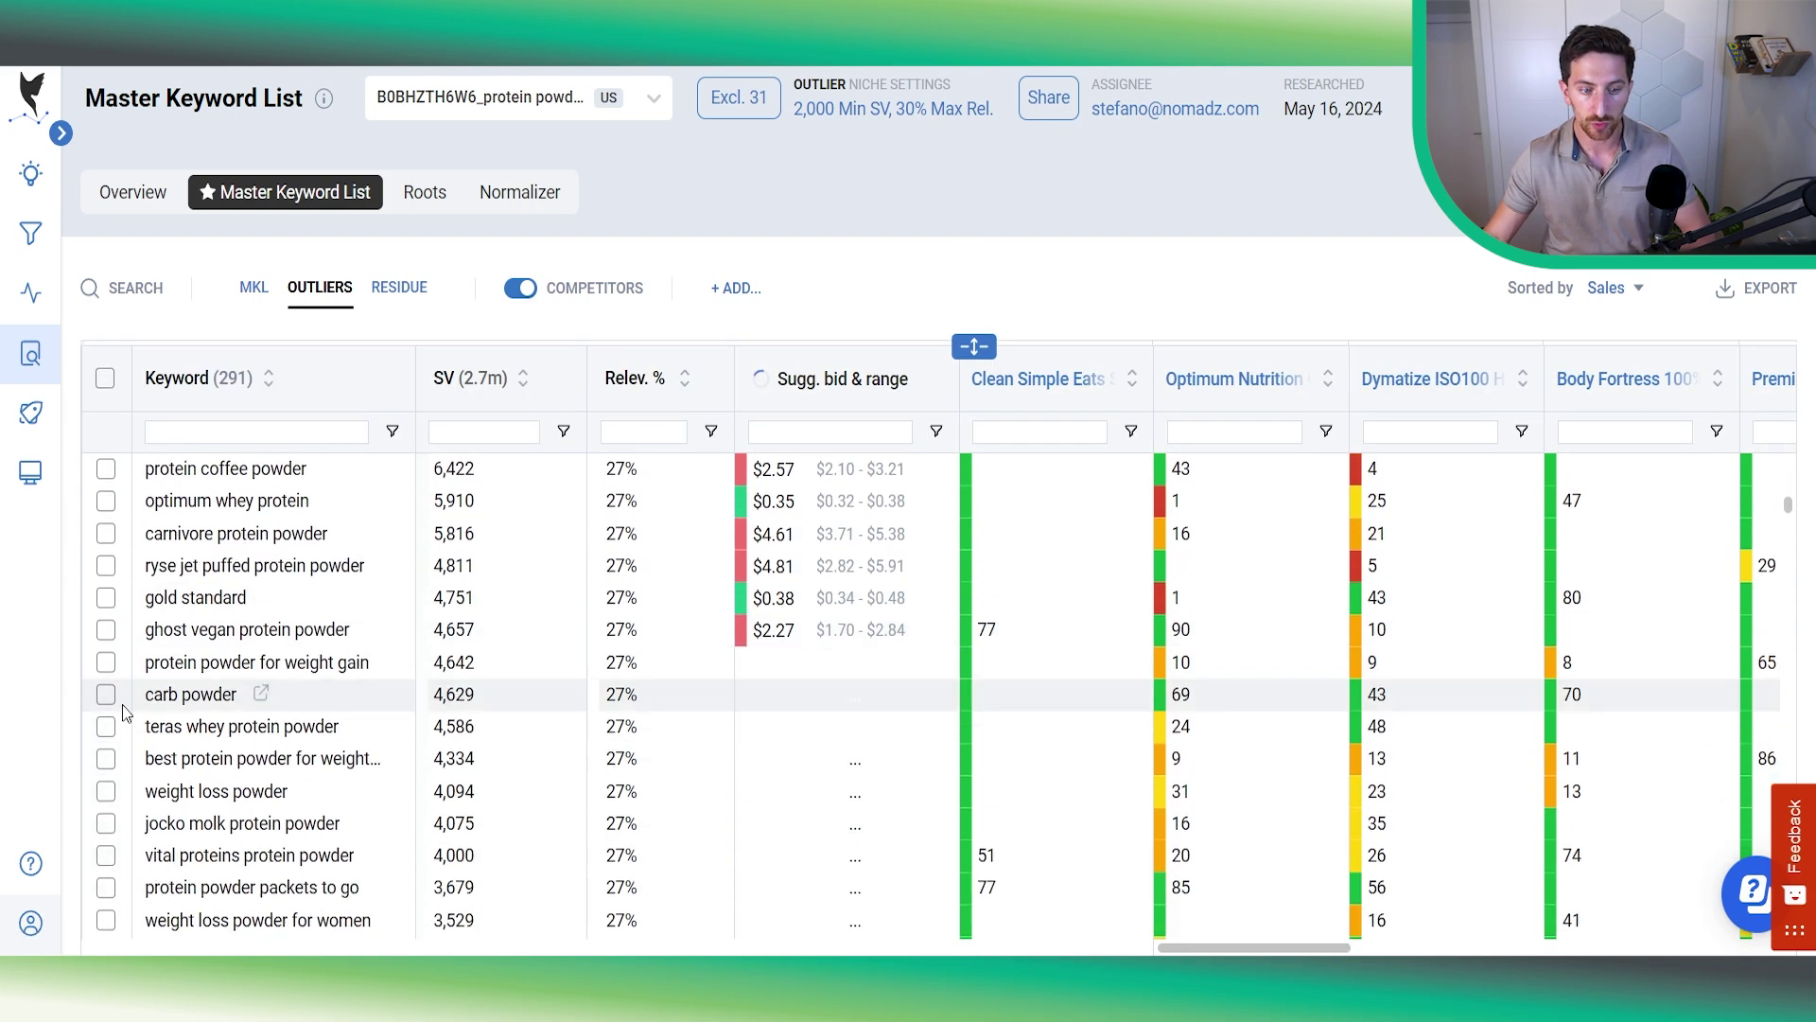
{"action": "scroll", "coordinate": [277, 802], "scroll_direction": "up", "scroll_amount": 1}
{"action": "scroll", "coordinate": [277, 802], "scroll_direction": "up", "scroll_amount": 10}
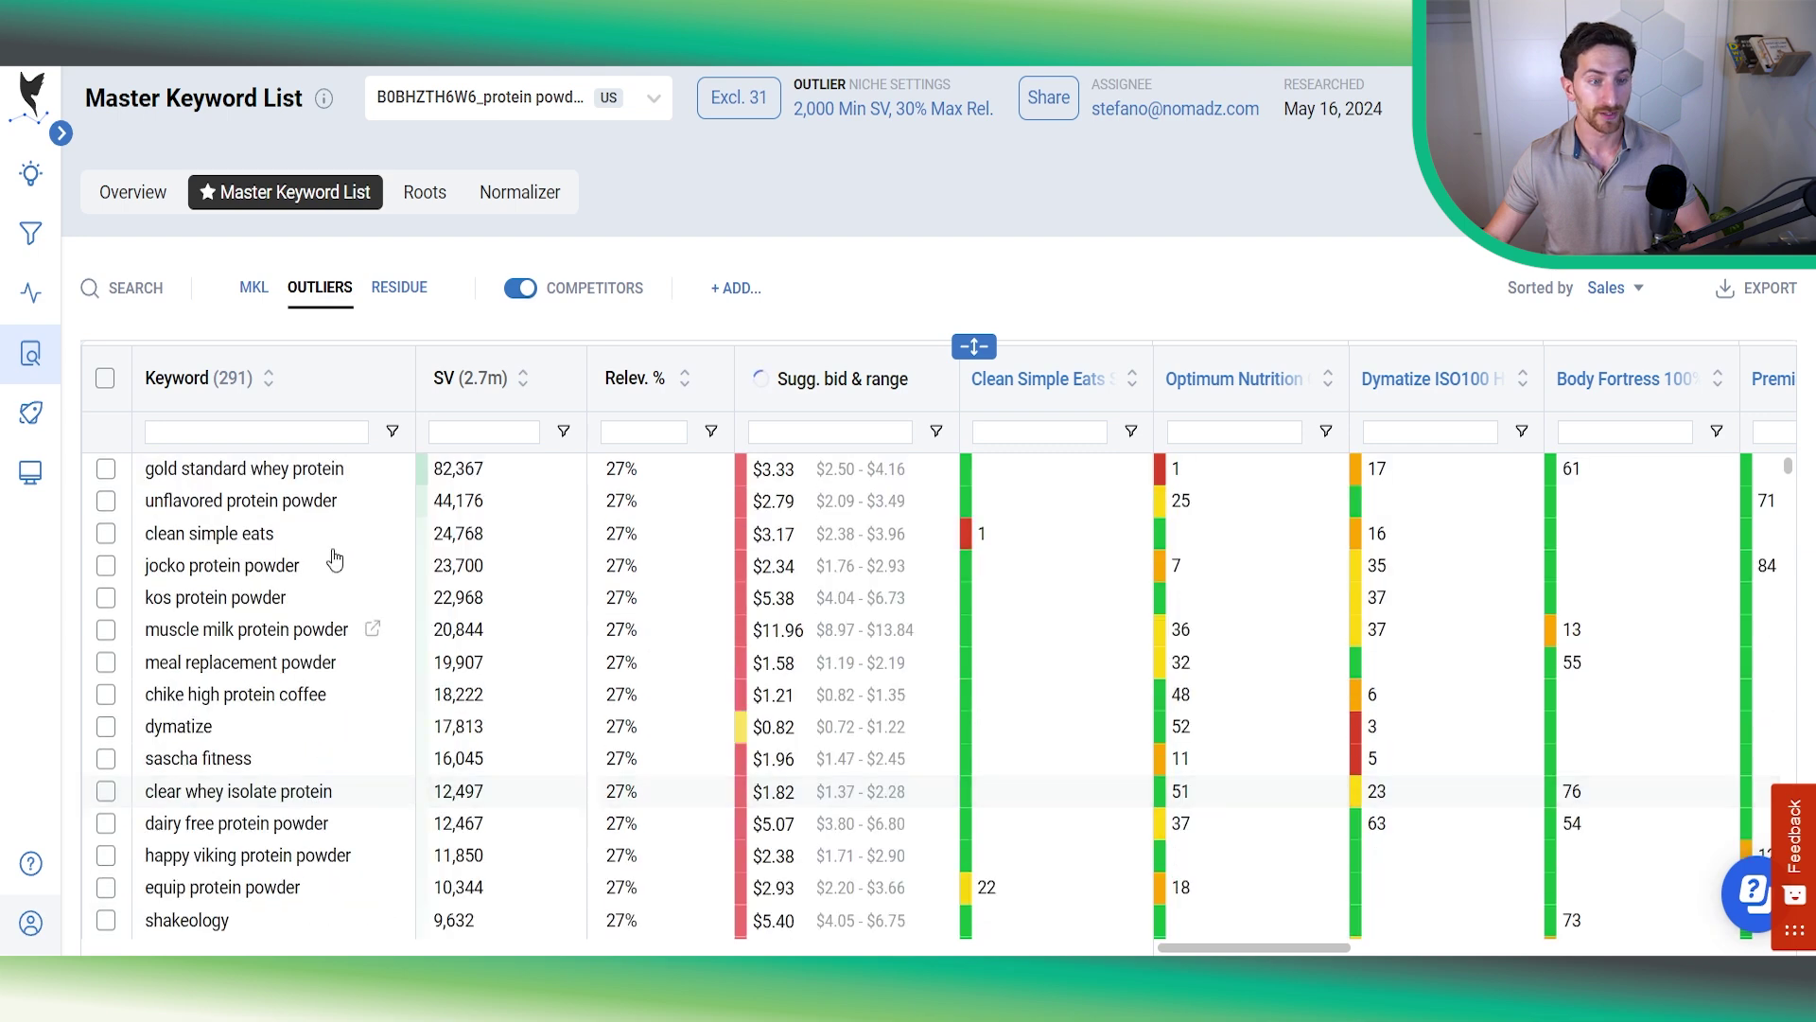
Step: Switch to the residue keywords, examine their search volume and competitor ranks, and return to the MKL
{"action": "left_click", "coordinate": [405, 294]}
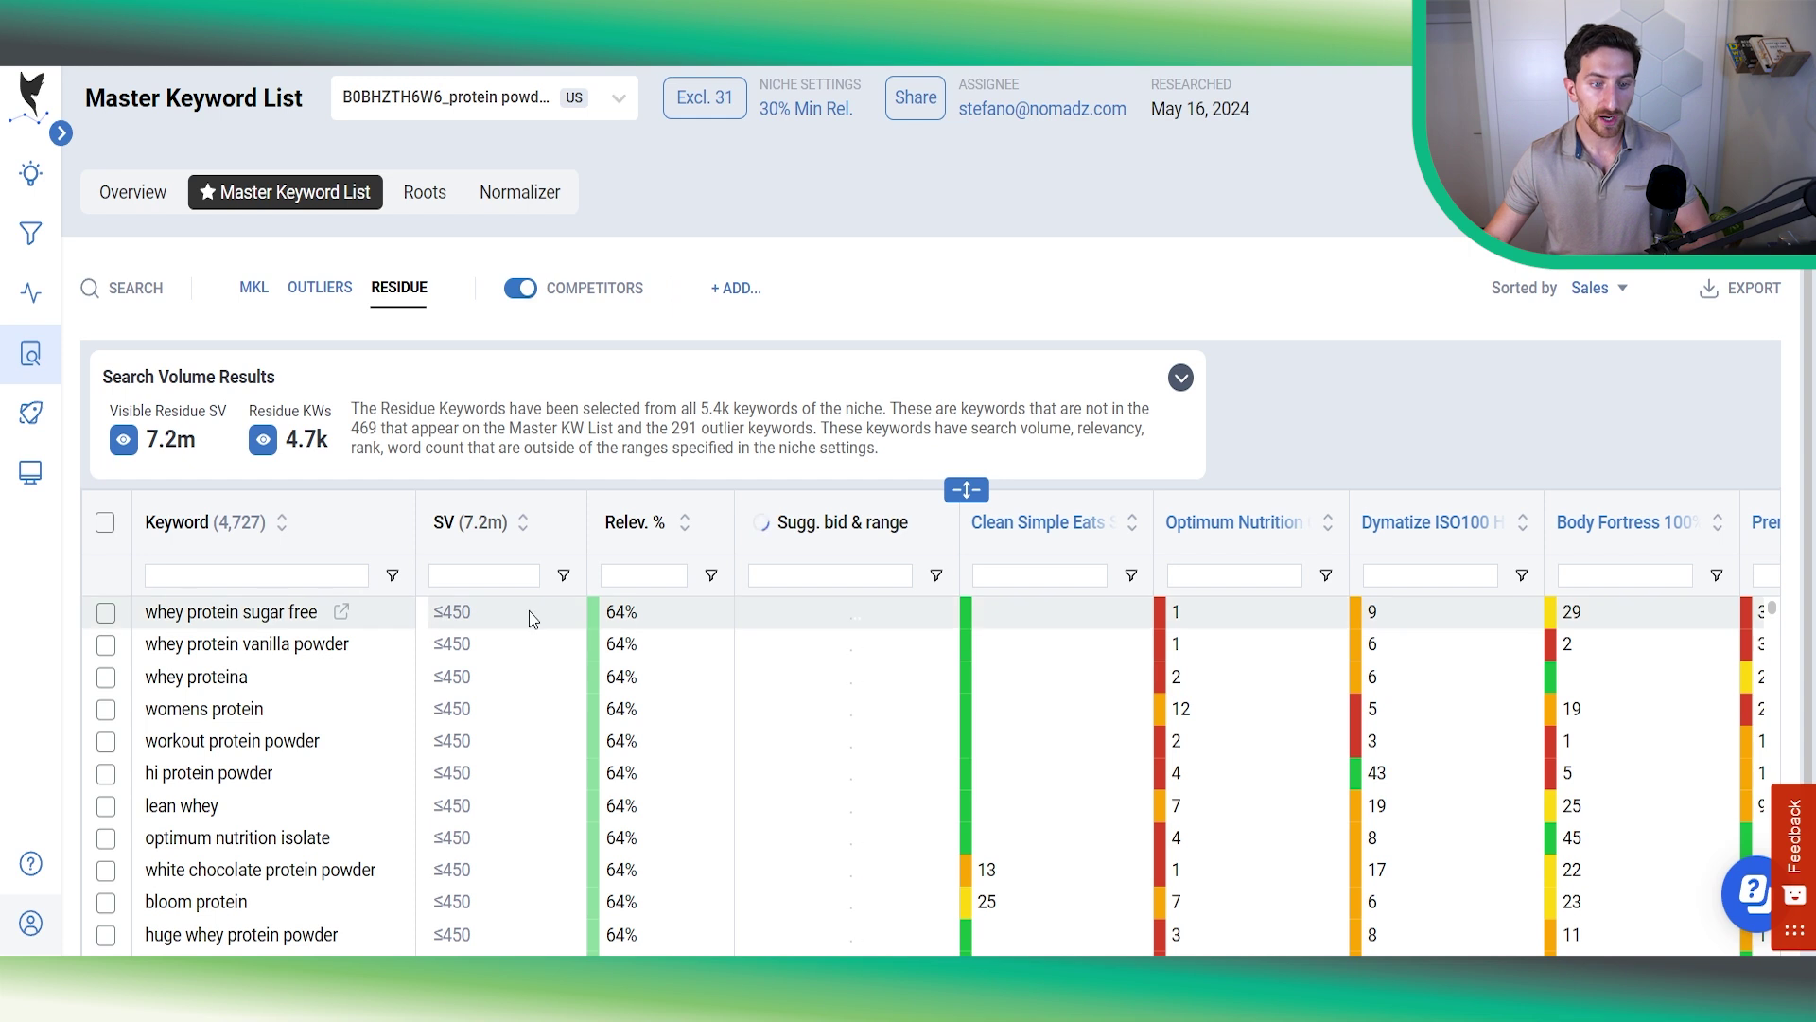
{"action": "mouse_move", "coordinate": [528, 619]}
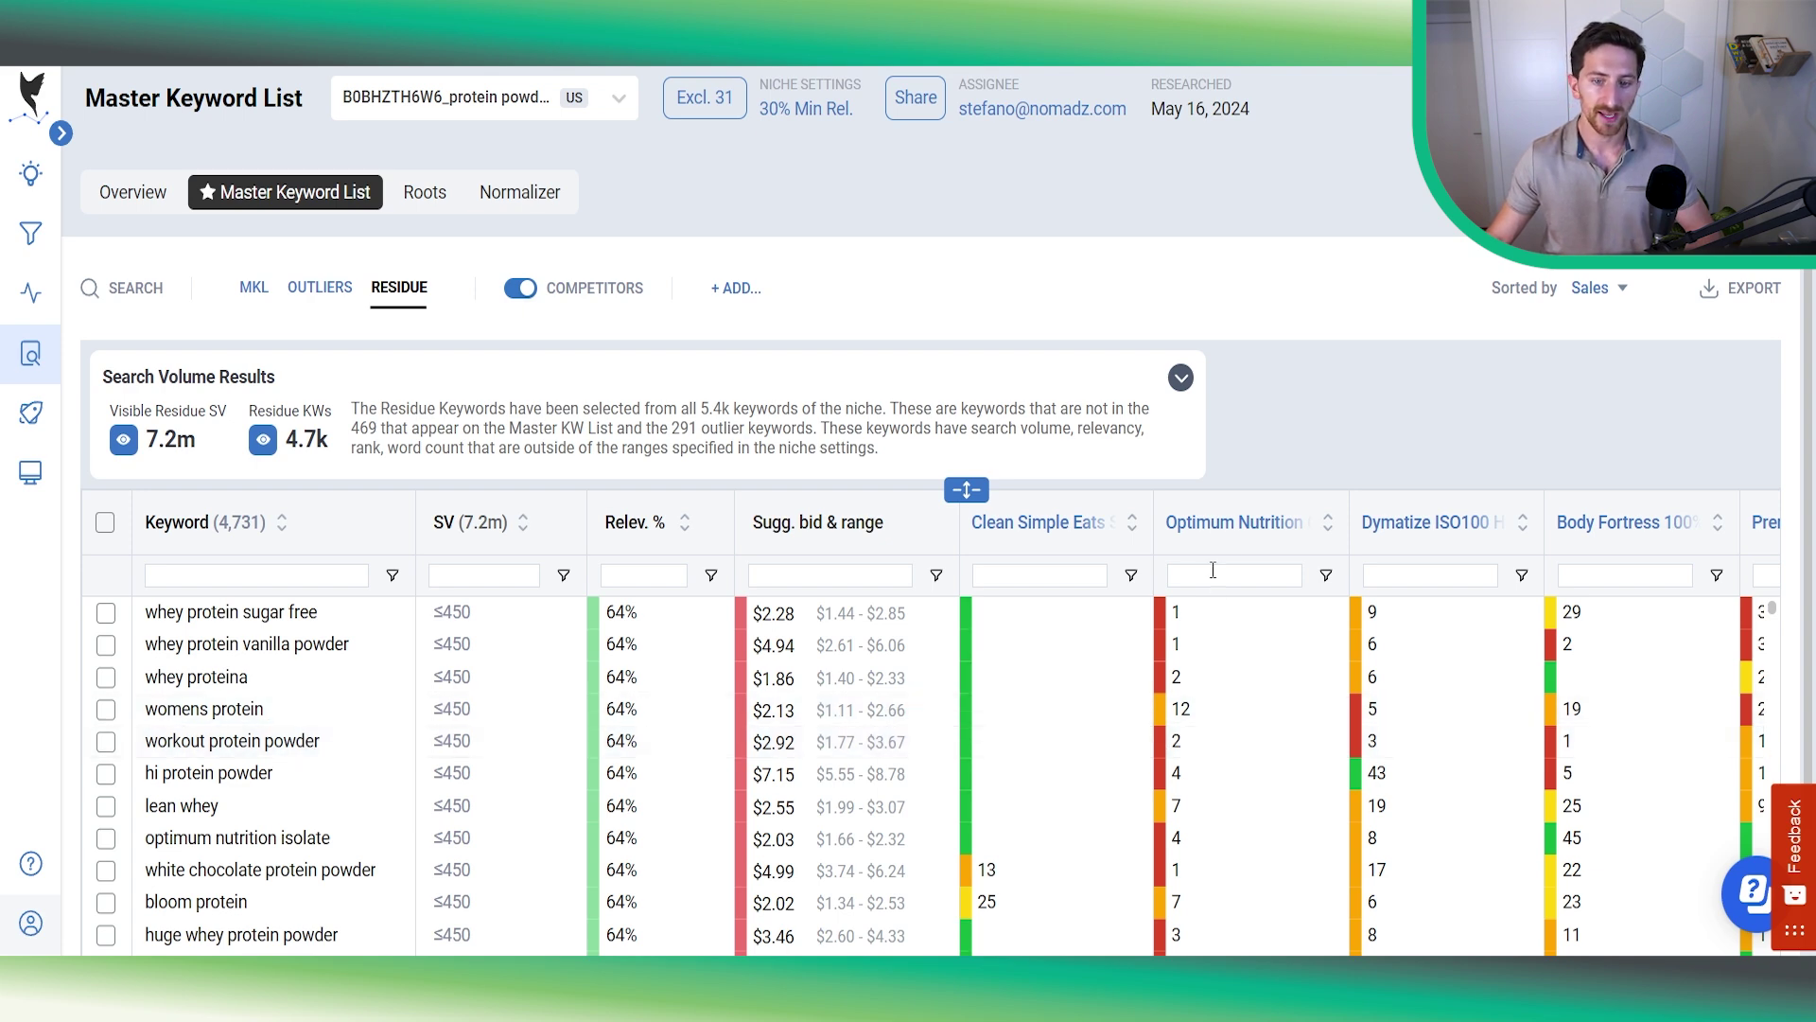
{"action": "mouse_move", "coordinate": [1245, 537]}
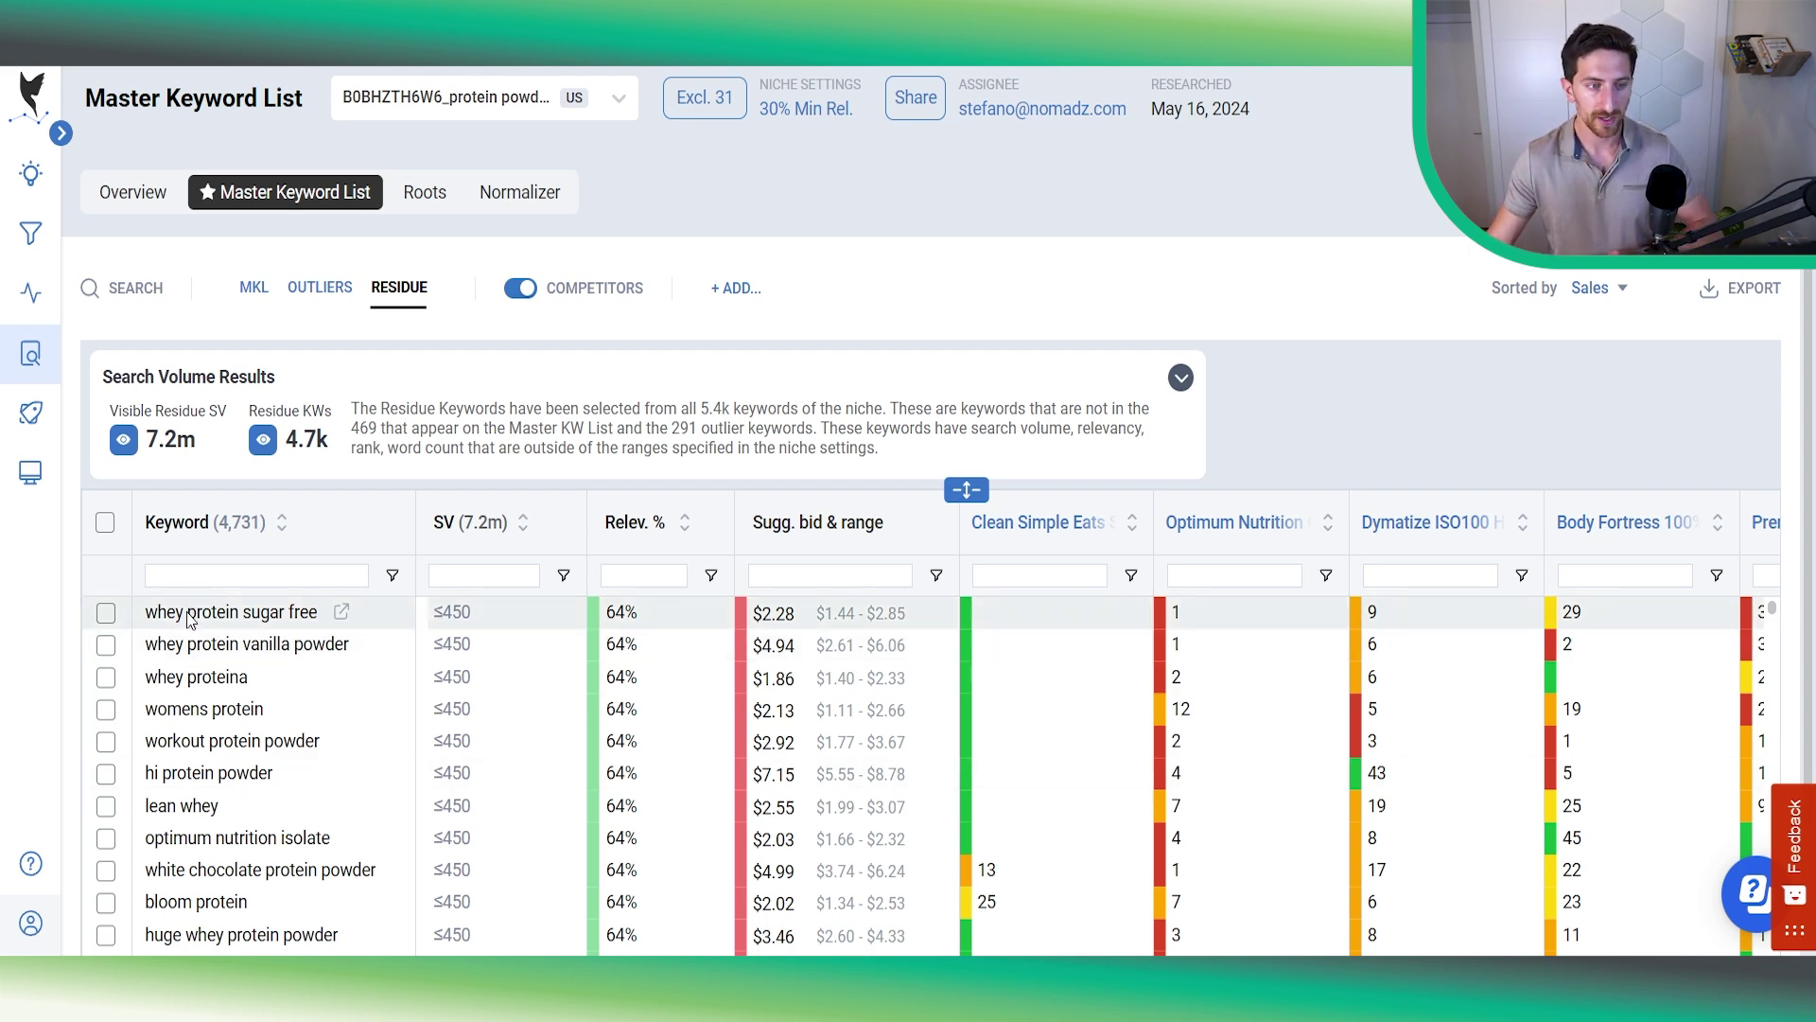
{"action": "left_click", "coordinate": [257, 304]}
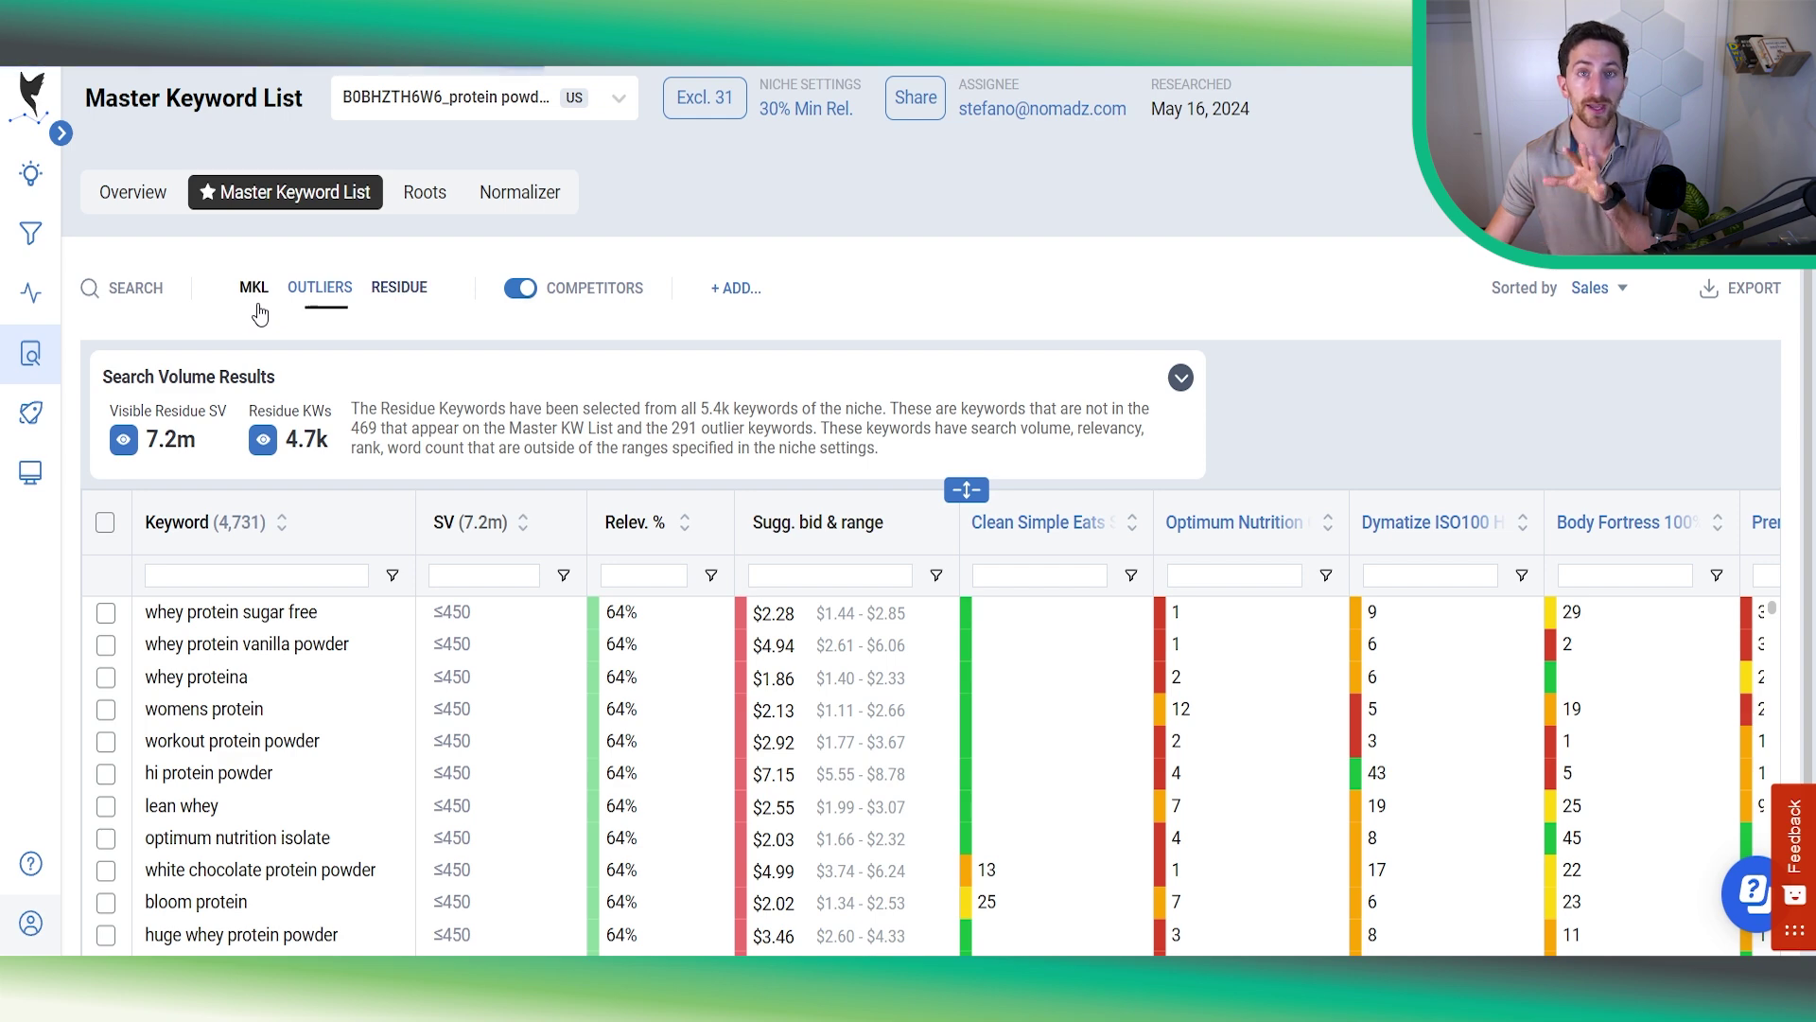